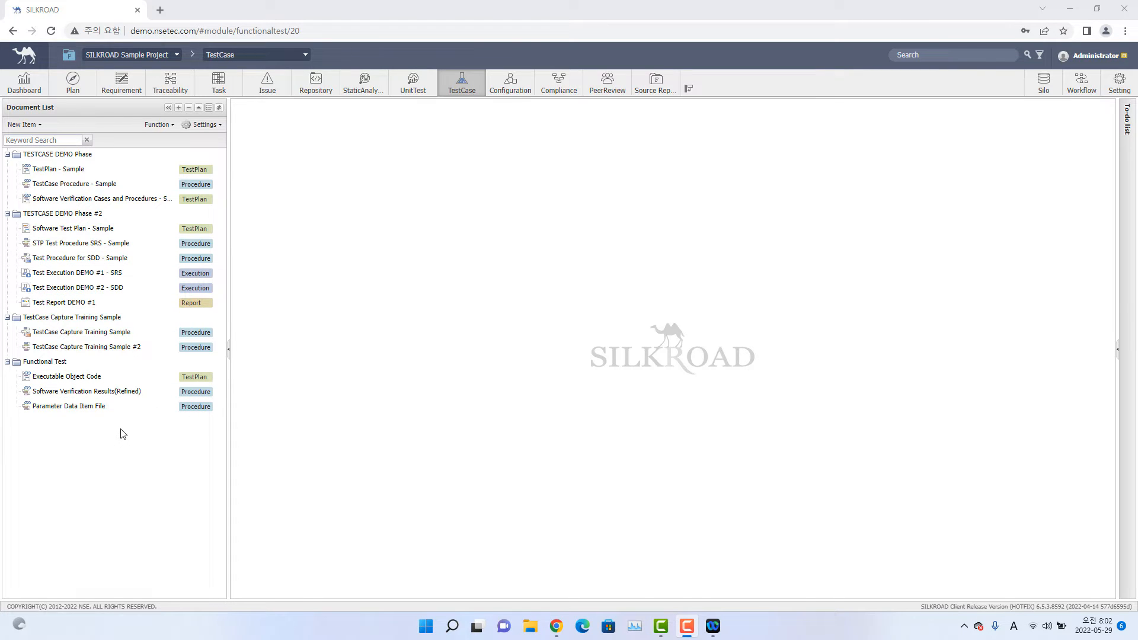
Step: Create a new top-level folder in the document list and name it Test Package
right_click(26, 436)
mouse_move(85, 537)
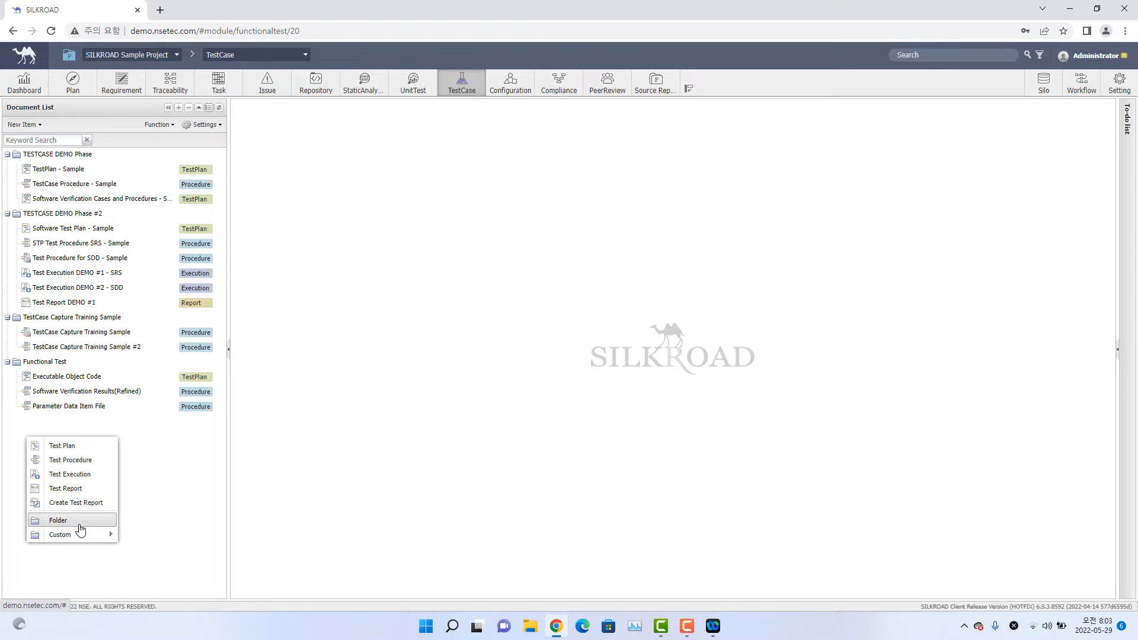
right_click(69, 426)
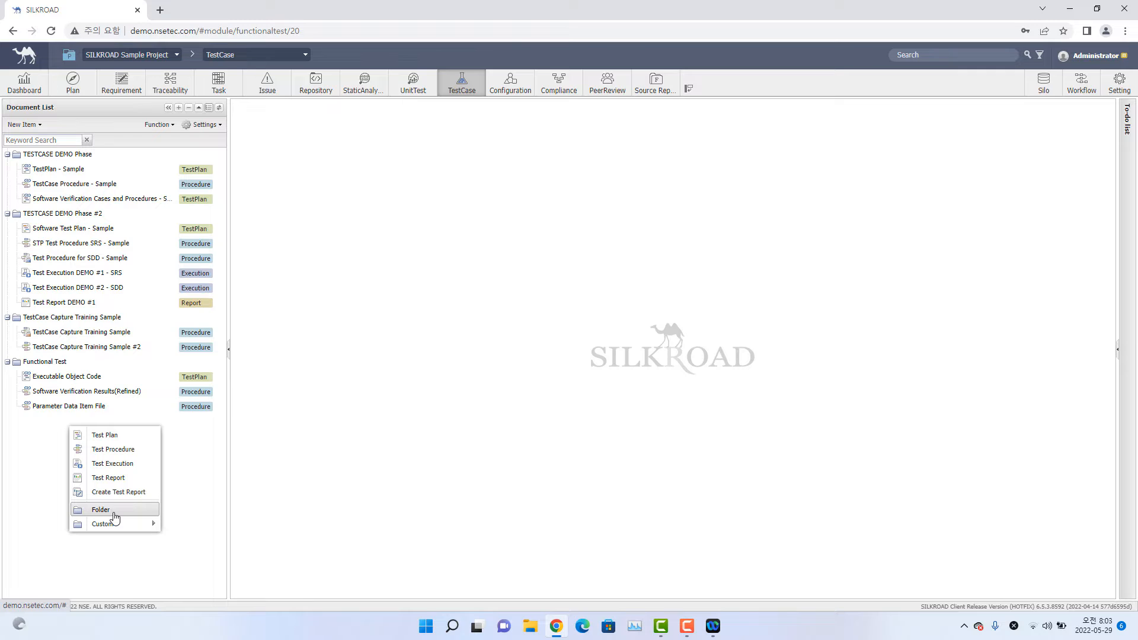
left_click(115, 513)
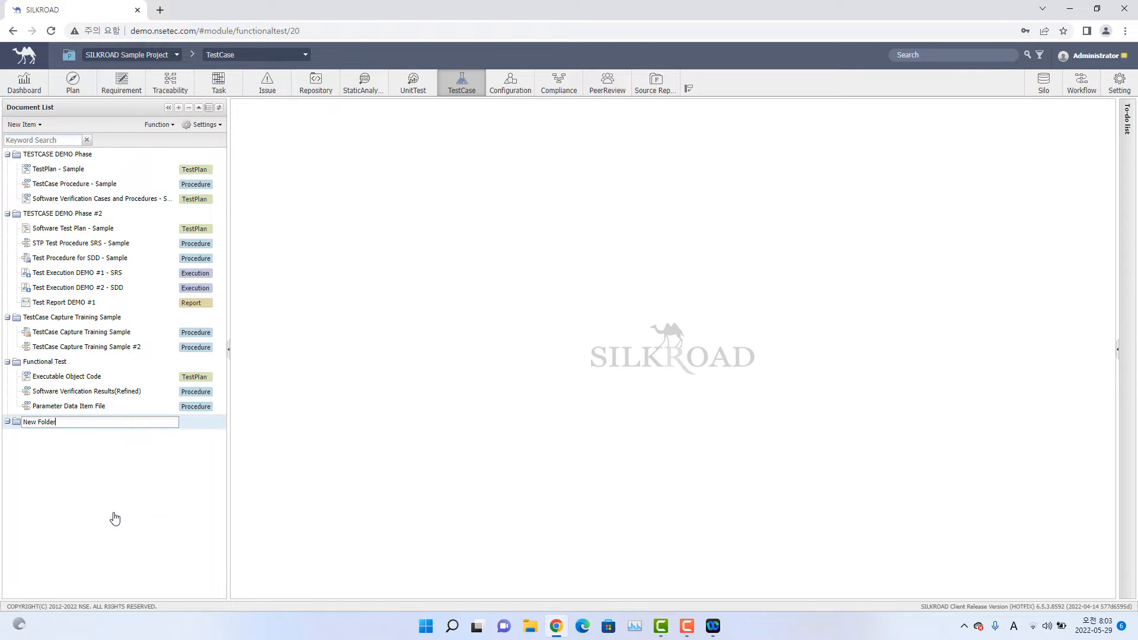
key("BackSpace")
key("BackSpace")
key("BackSpace")
key("BackSpace")
key("BackSpace")
key("BackSpace")
key("BackSpace")
key("BackSpace")
key("BackSpace")
type("Test Package")
key("Return")
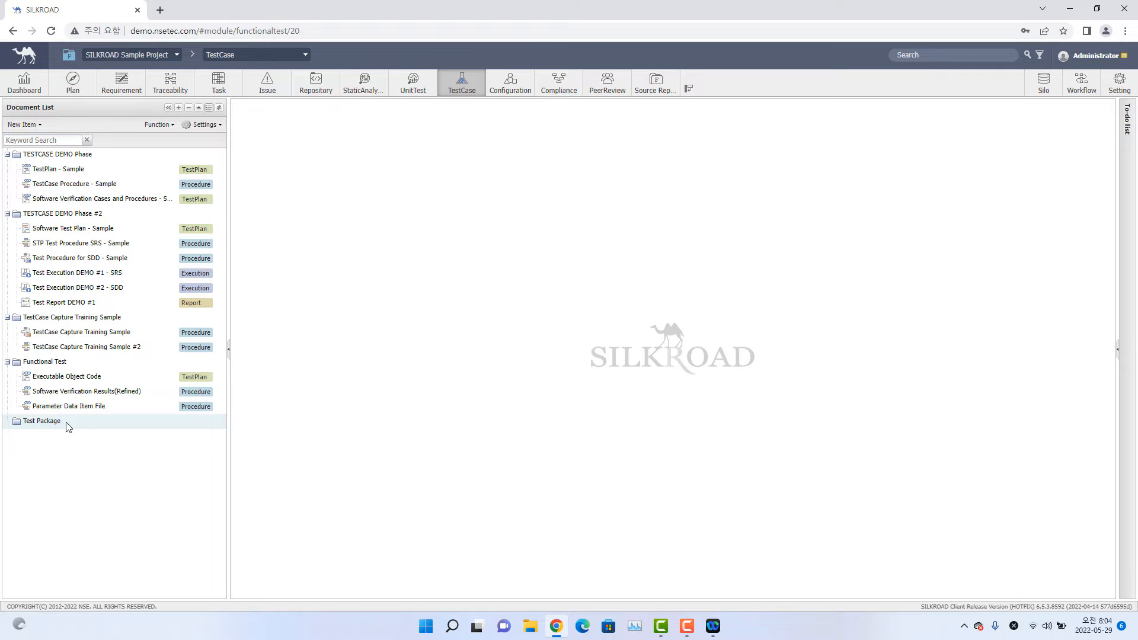
Step: Start a new test plan in the Test Package folder and move its editor window clear of the document list
right_click(67, 426)
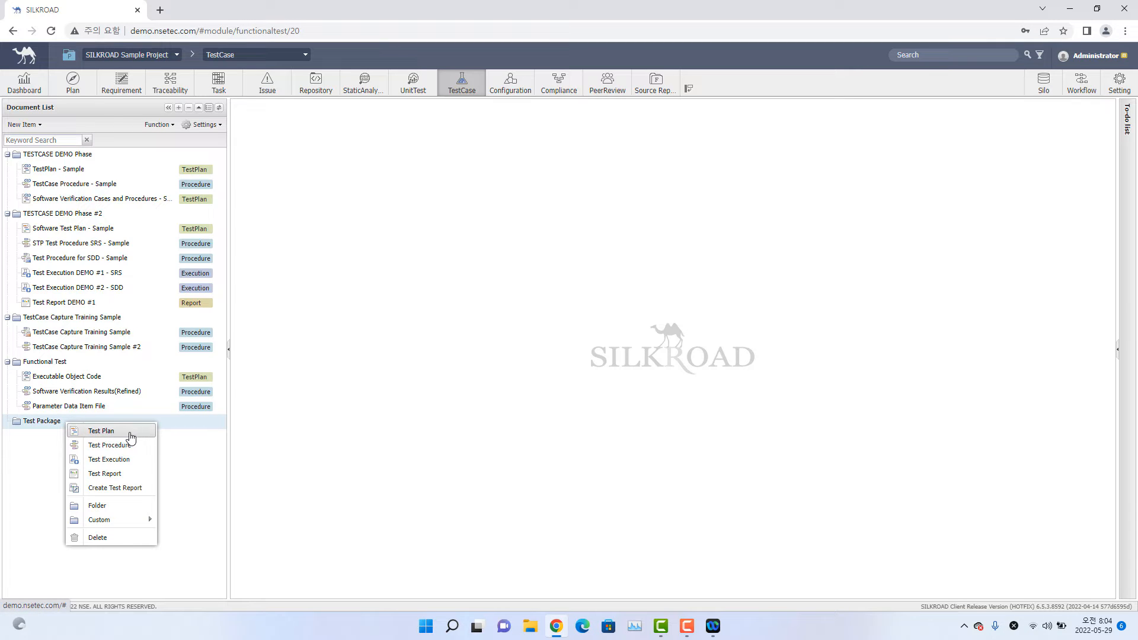
left_click(131, 438)
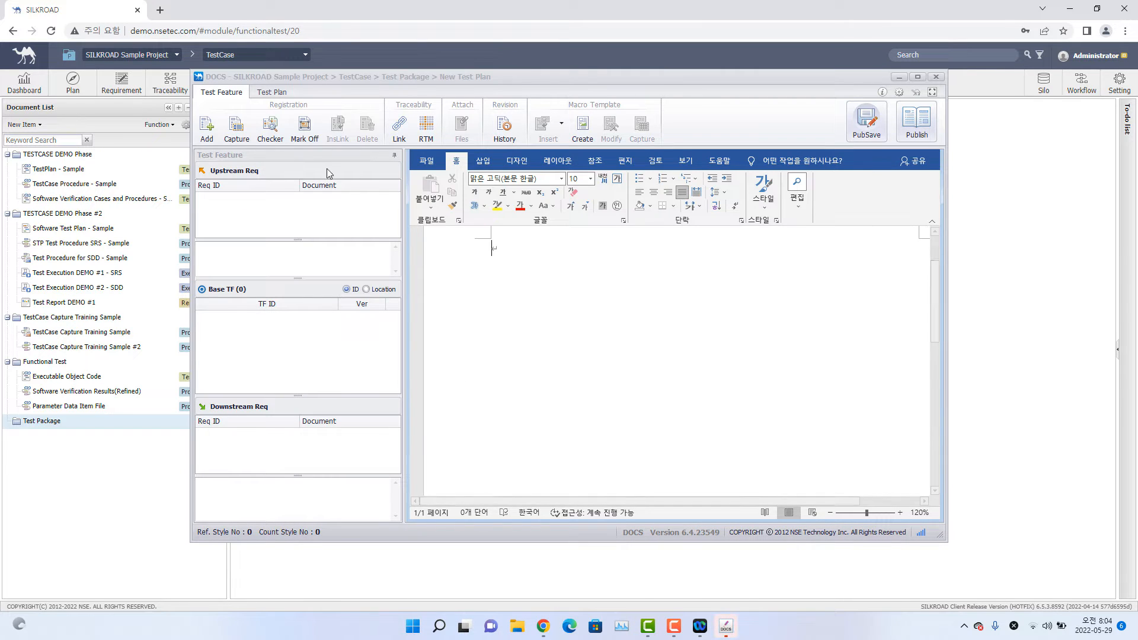
left_click(551, 273)
scroll(552, 277, "up", 2)
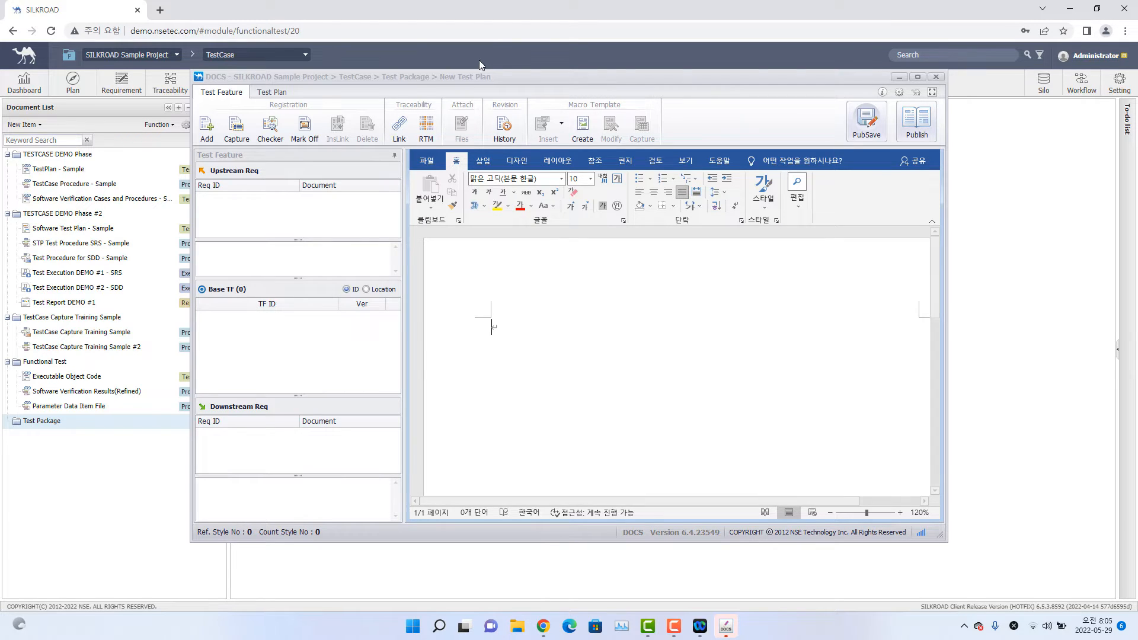
left_click_drag(482, 77, 561, 94)
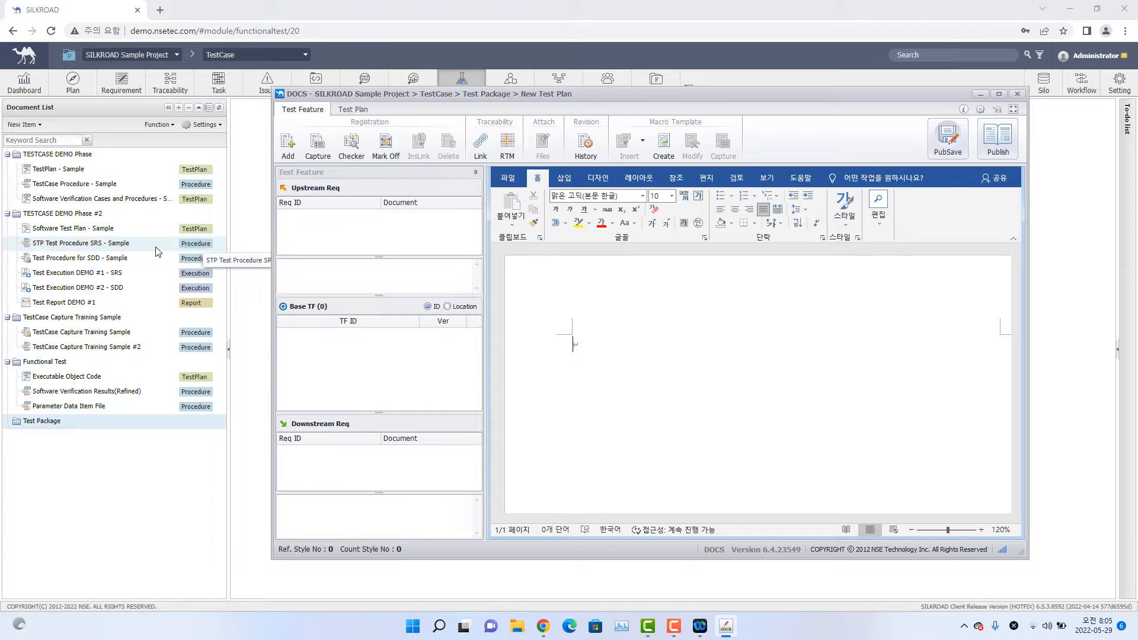
left_click_drag(571, 100, 531, 115)
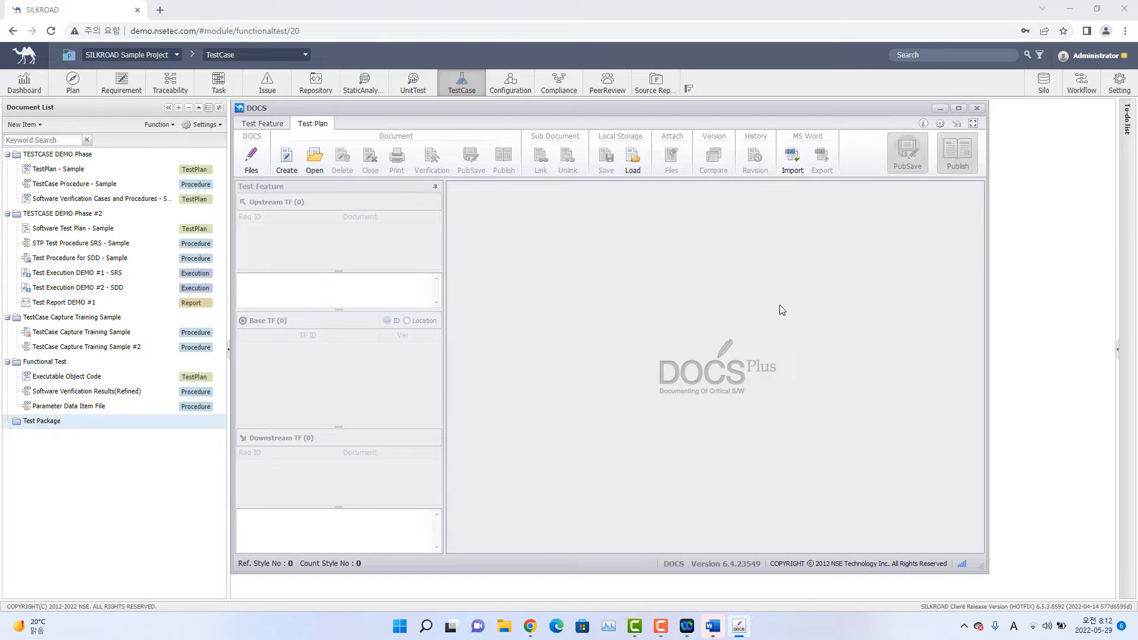
Step: Import the Word file TestPlan - Sample as a new document in the Test Package folder and maximize the editor
left_click(794, 160)
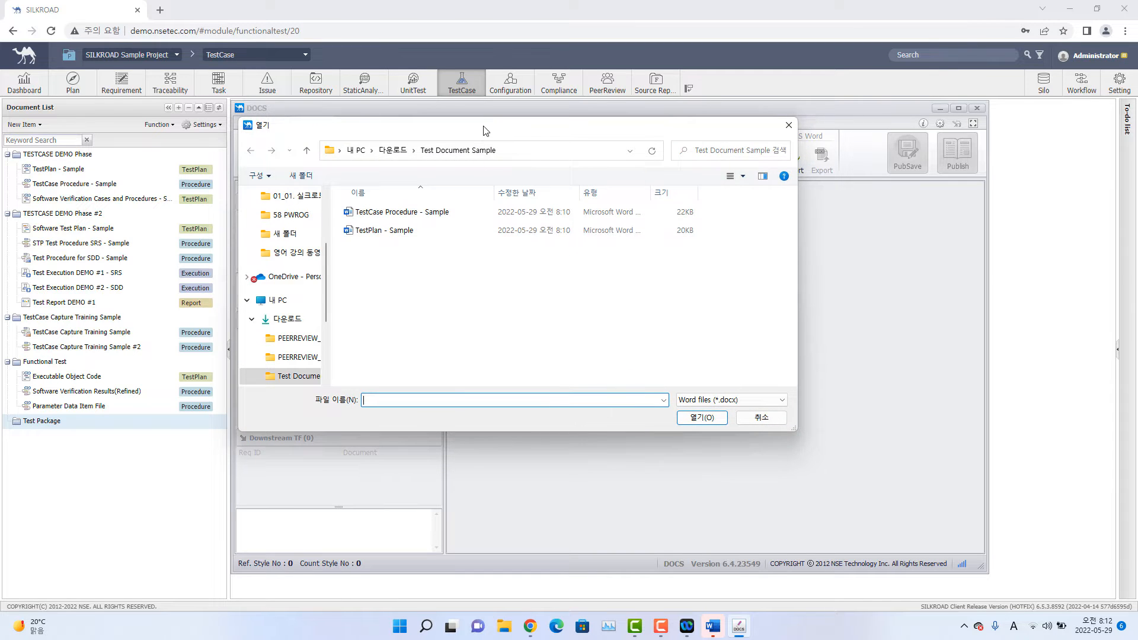
left_click_drag(483, 130, 616, 216)
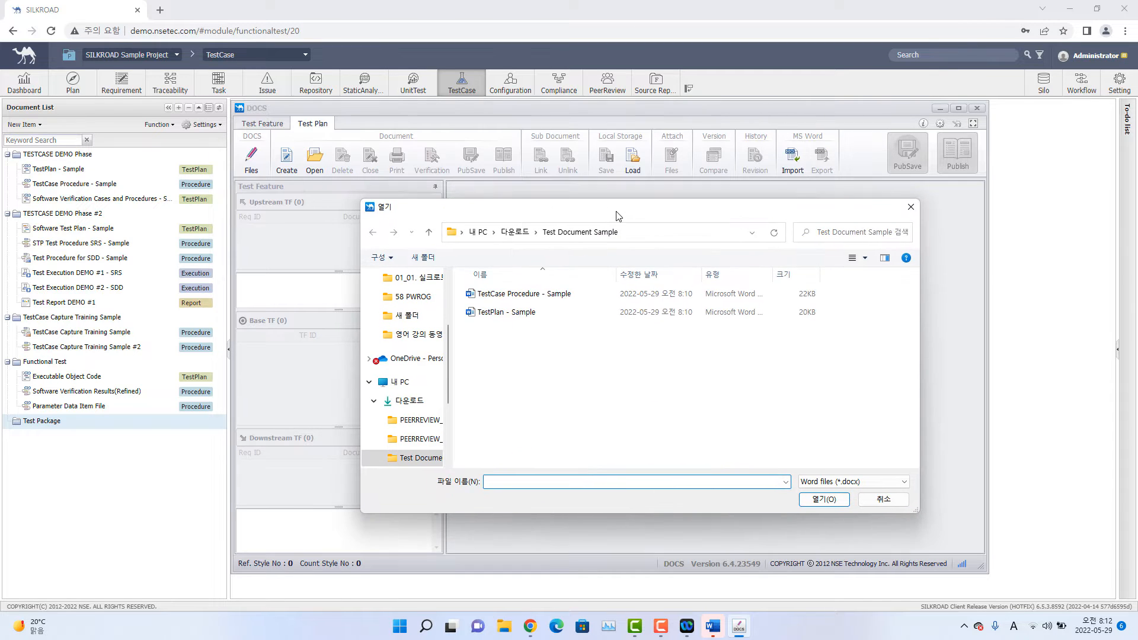
double_click(535, 323)
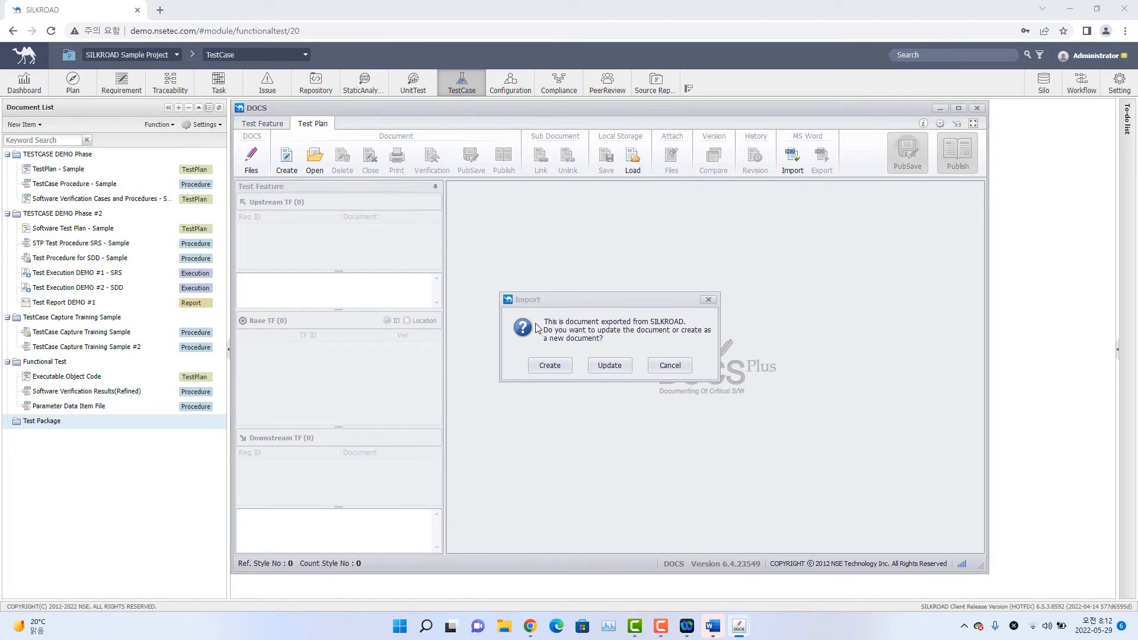
left_click(550, 366)
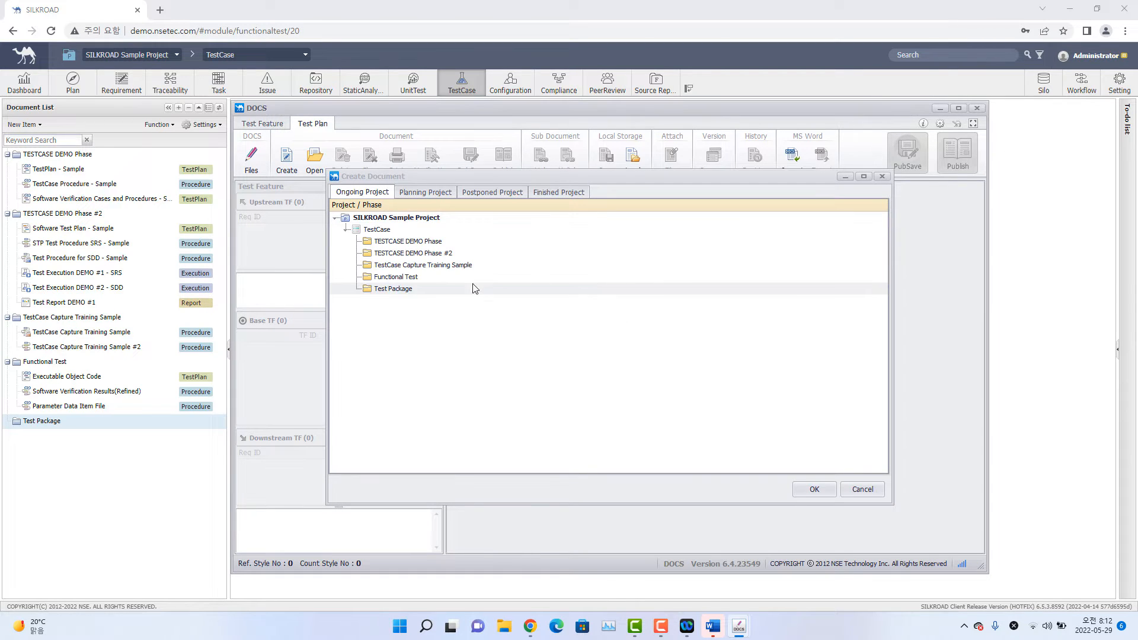
left_click(418, 290)
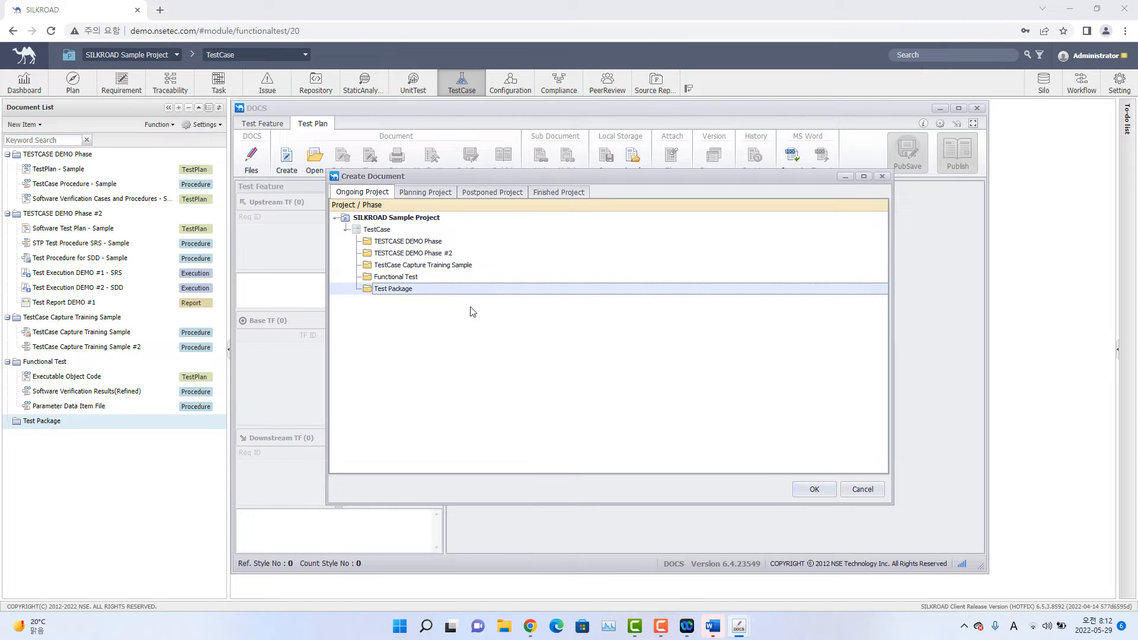
left_click(813, 489)
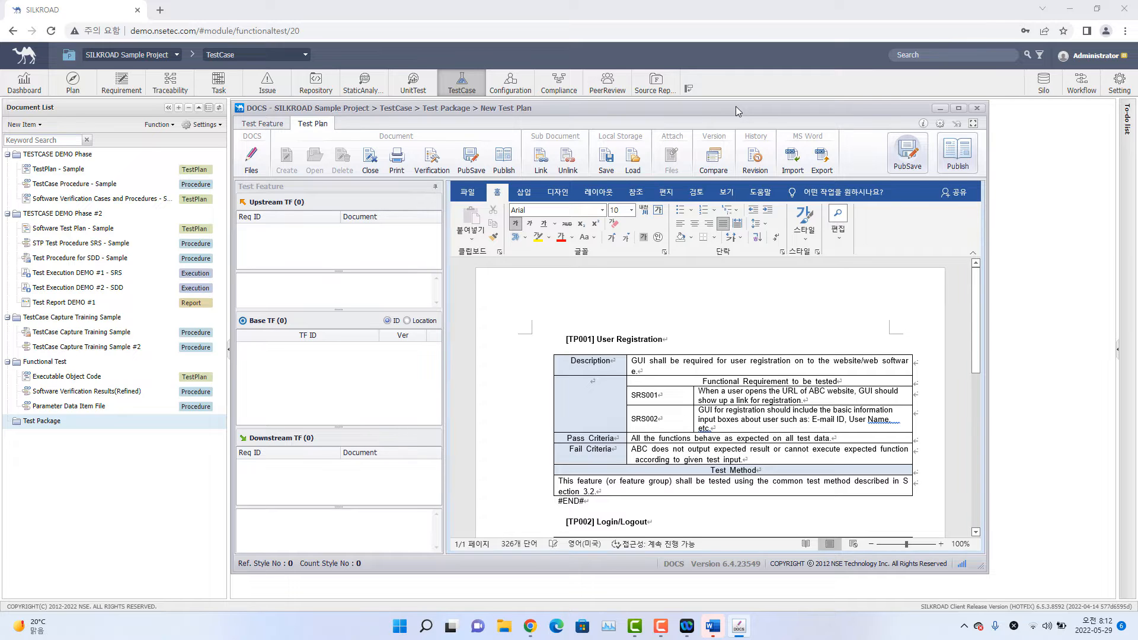
double_click(735, 108)
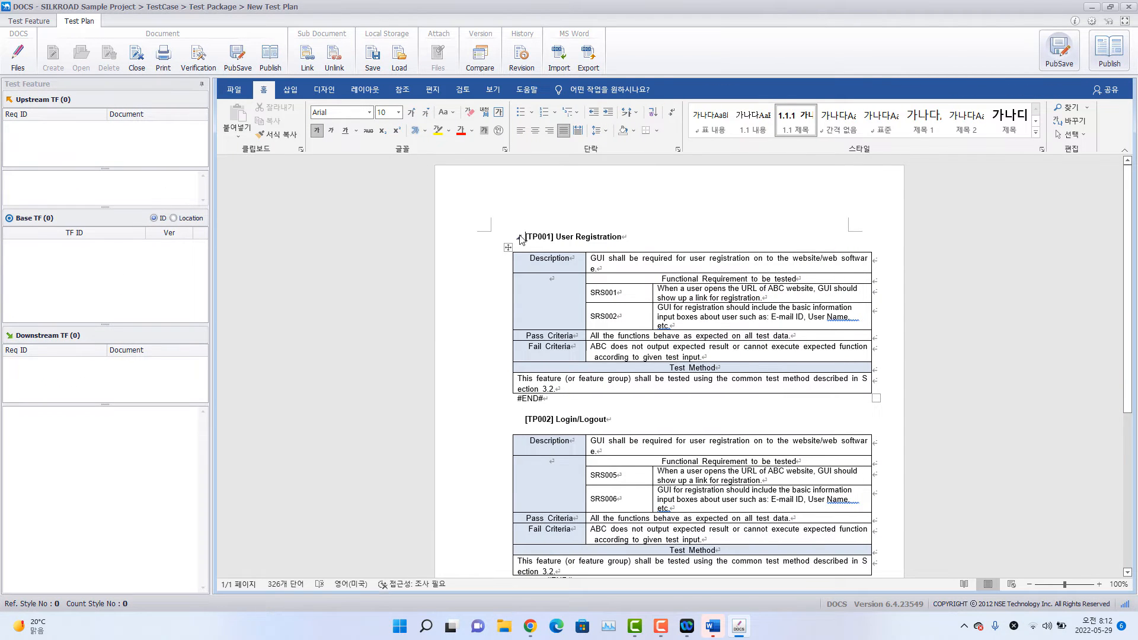
Step: Set up a test feature capture with tag type [Req], start tag TP000 and end tag #END#
scroll(524, 237, "down", 8)
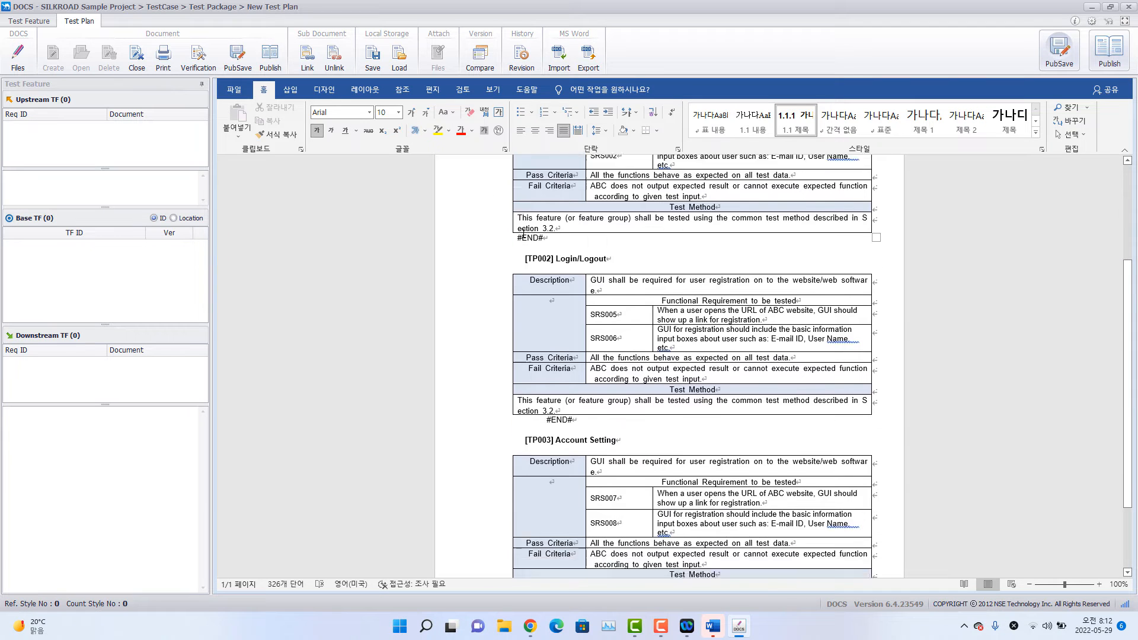
scroll(544, 318, "up", 8)
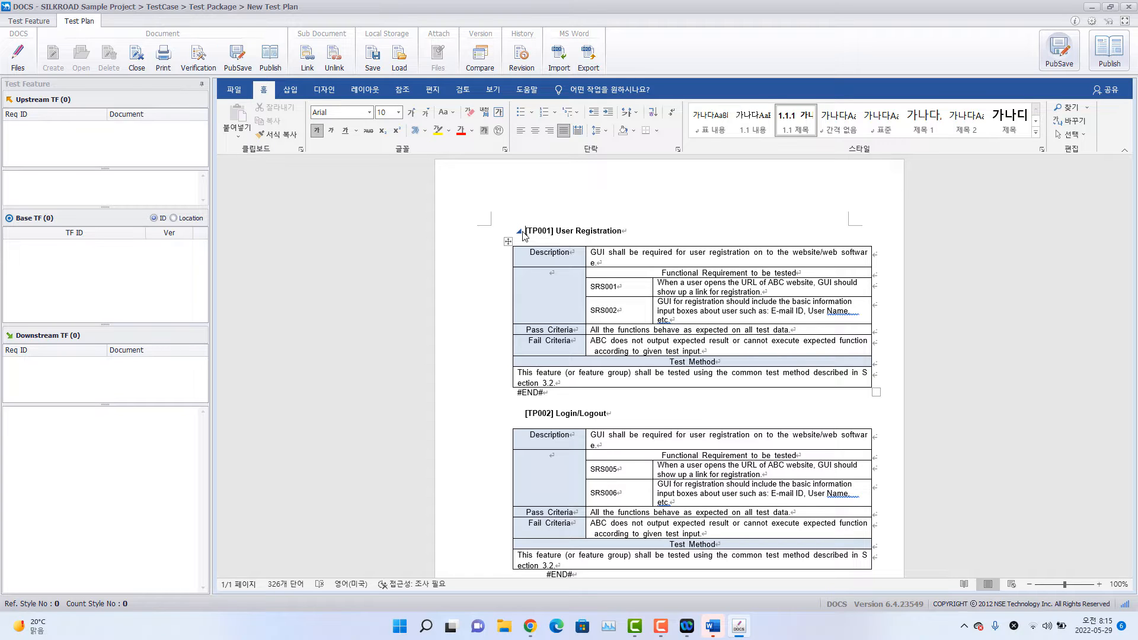
scroll(524, 236, "down", 1)
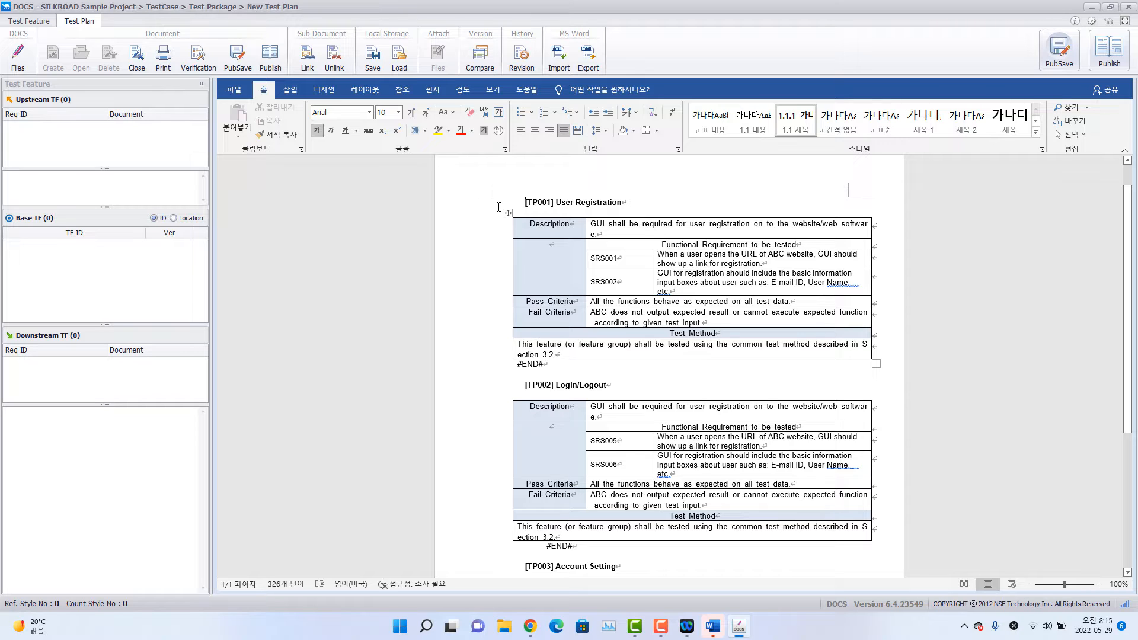
left_click(43, 24)
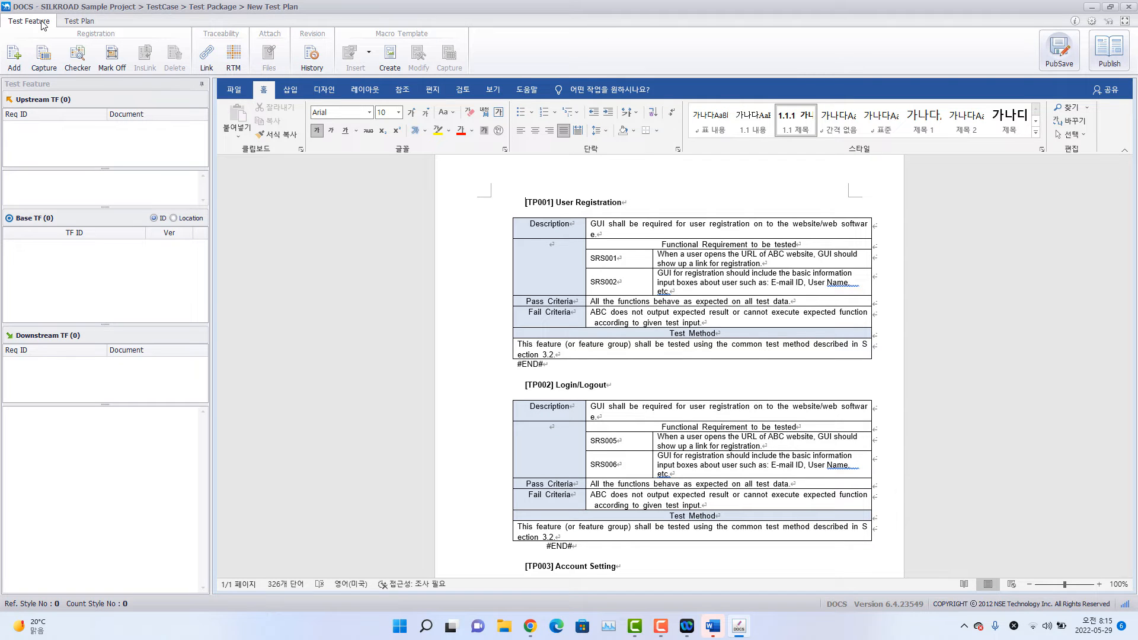
left_click(47, 65)
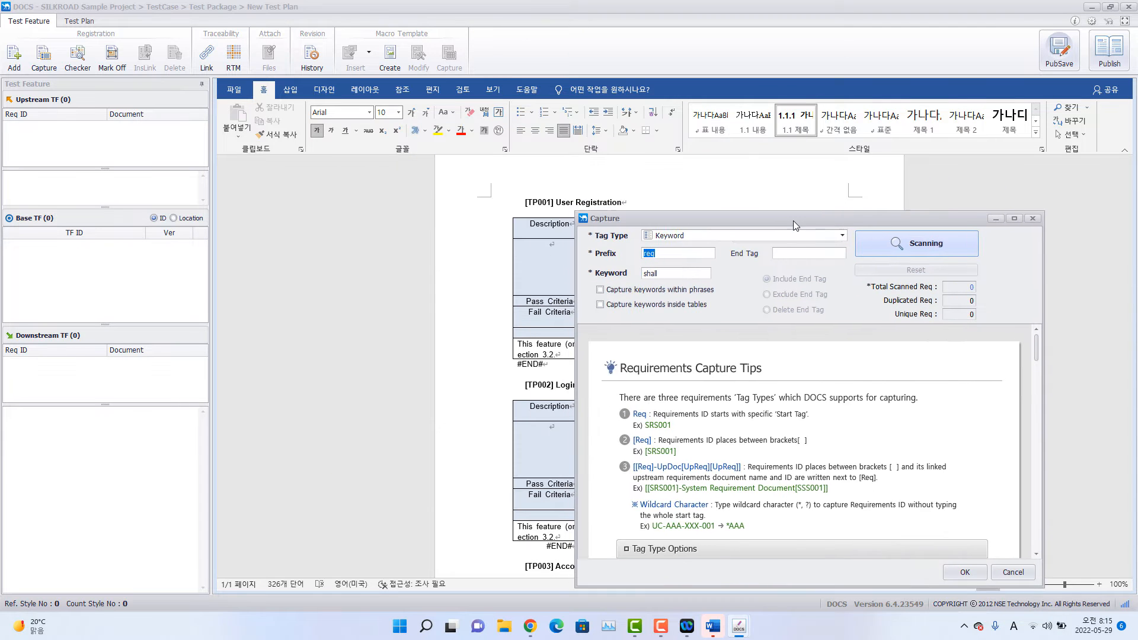
left_click(752, 210)
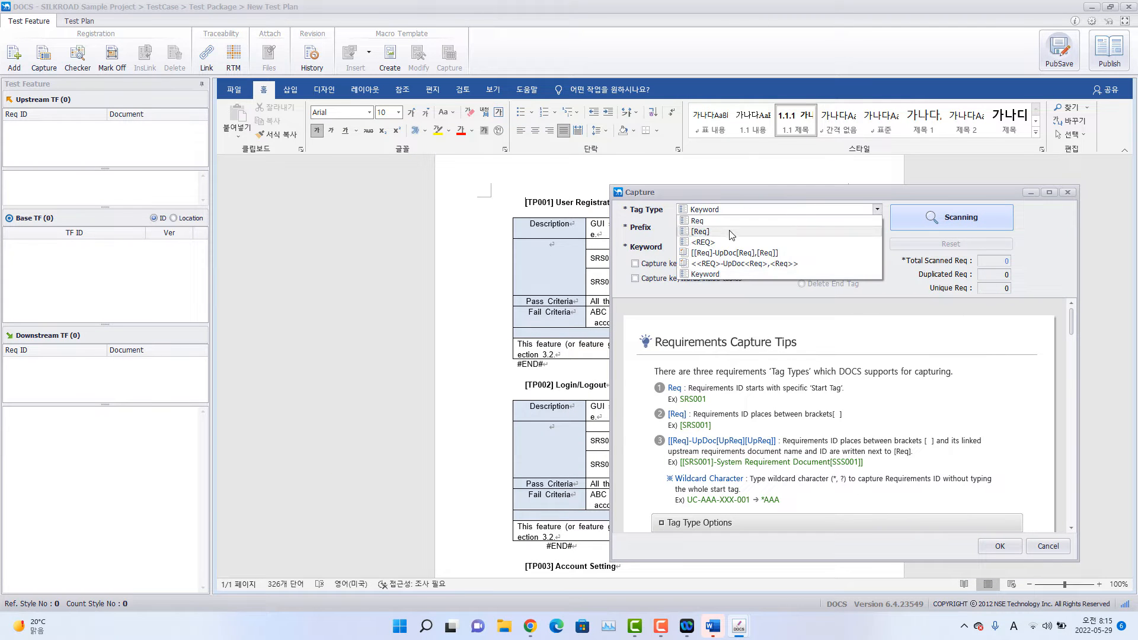
left_click(731, 235)
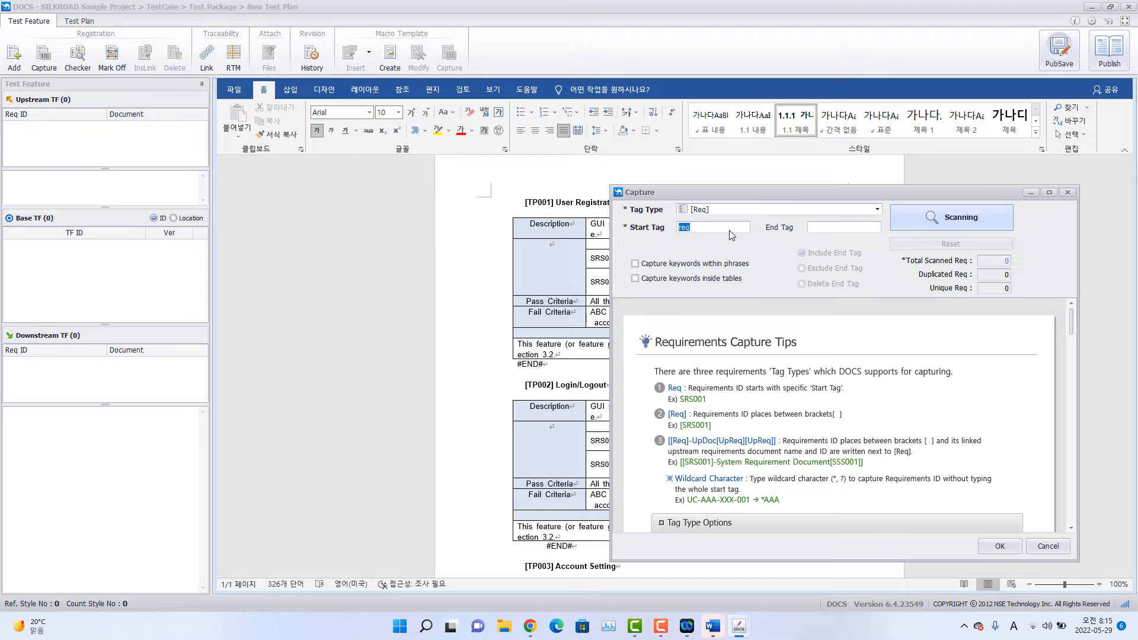
type("TP000")
left_click(831, 231)
type("#END#")
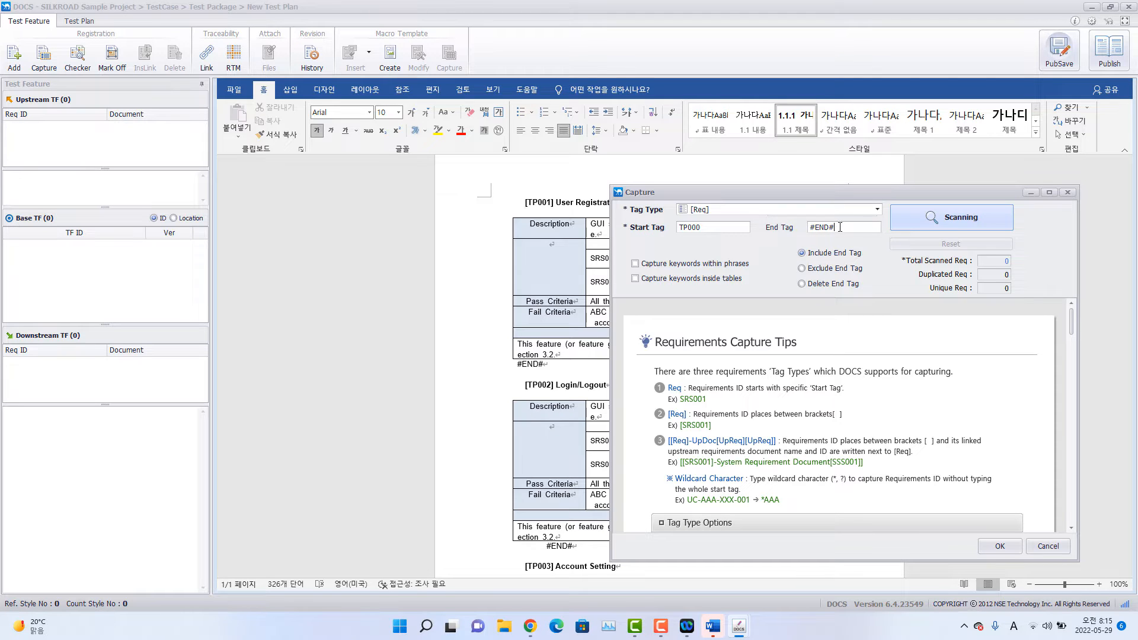
Step: Scan the test plan using start tag TP and capture the test features found
left_click(963, 226)
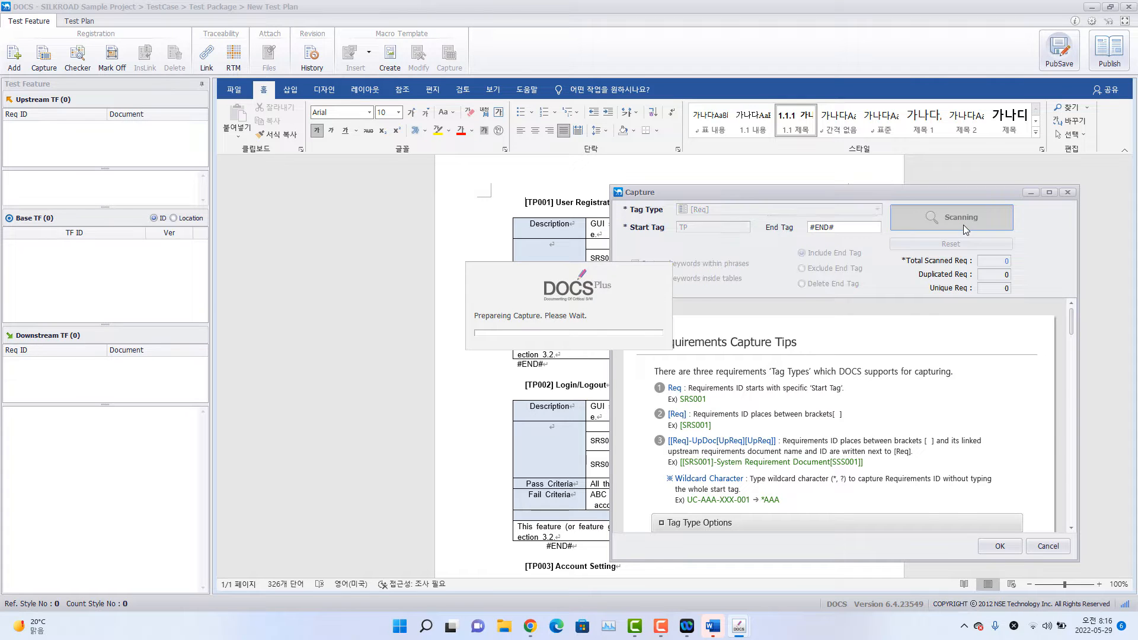
left_click(1001, 547)
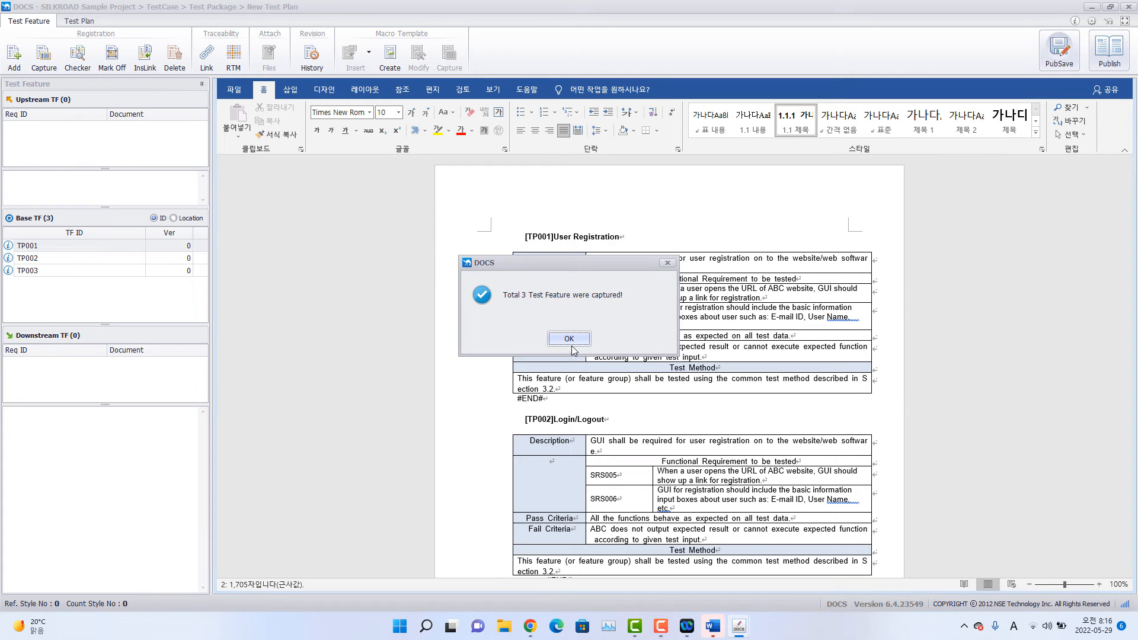
left_click(570, 342)
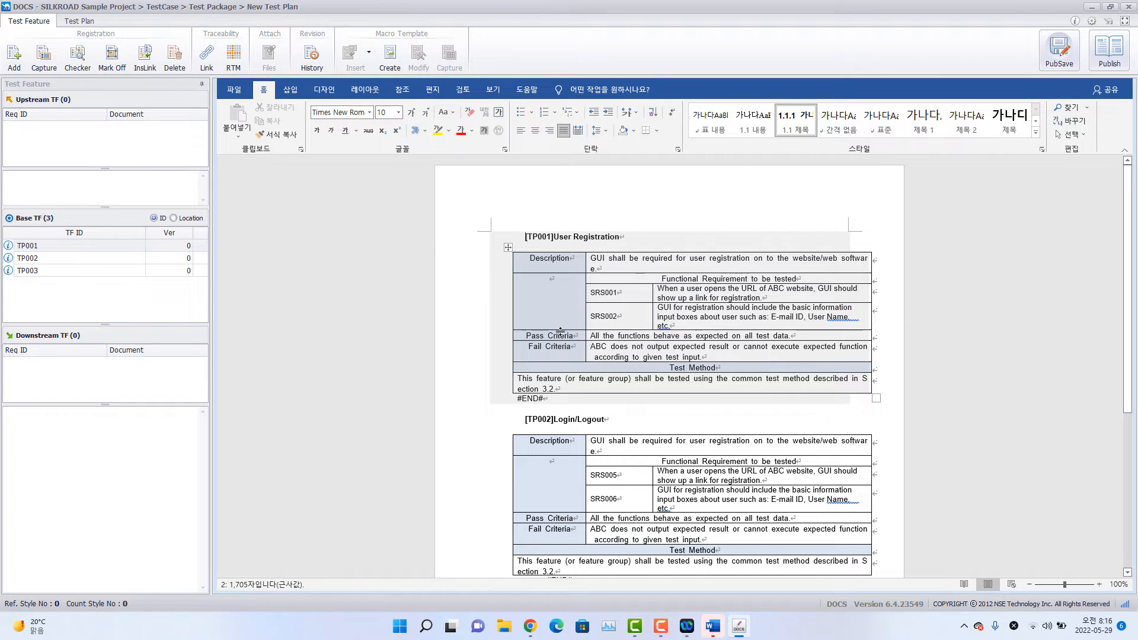
Step: Load Capture Training Sample from the Sample phase under Requirement as the upstream document for linking the test features
left_click(213, 57)
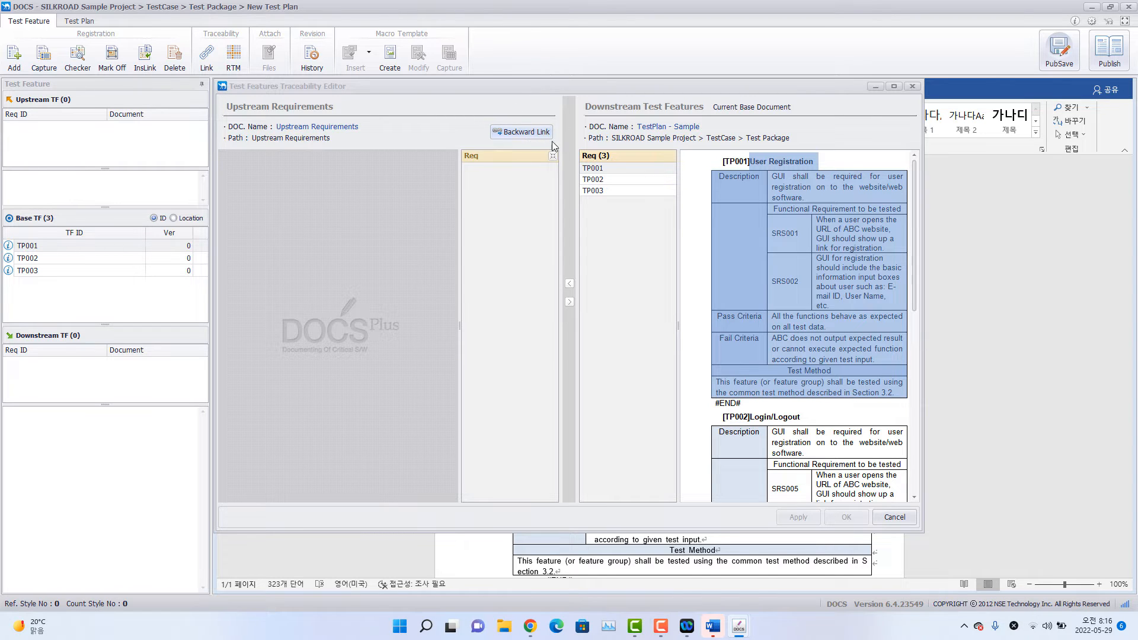
left_click(536, 132)
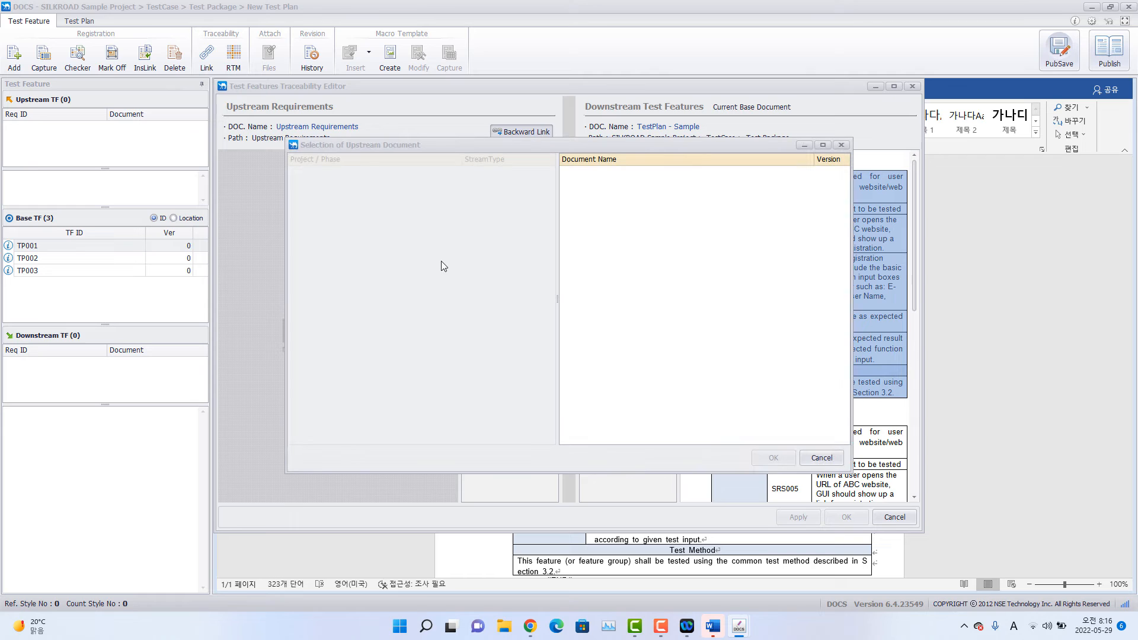
left_click(294, 172)
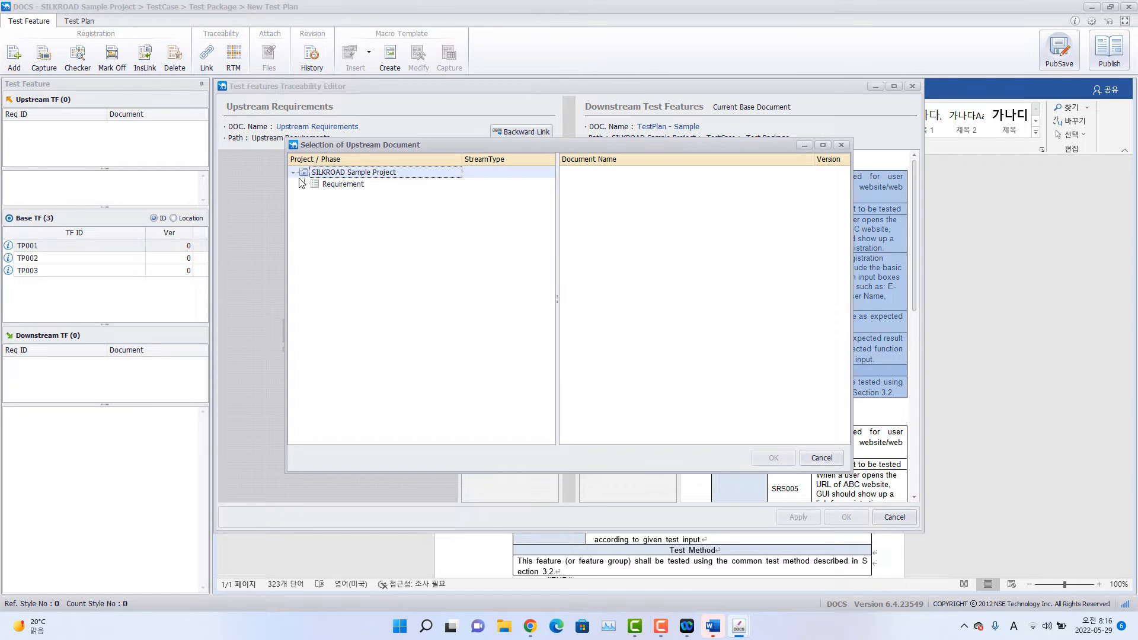
left_click(306, 185)
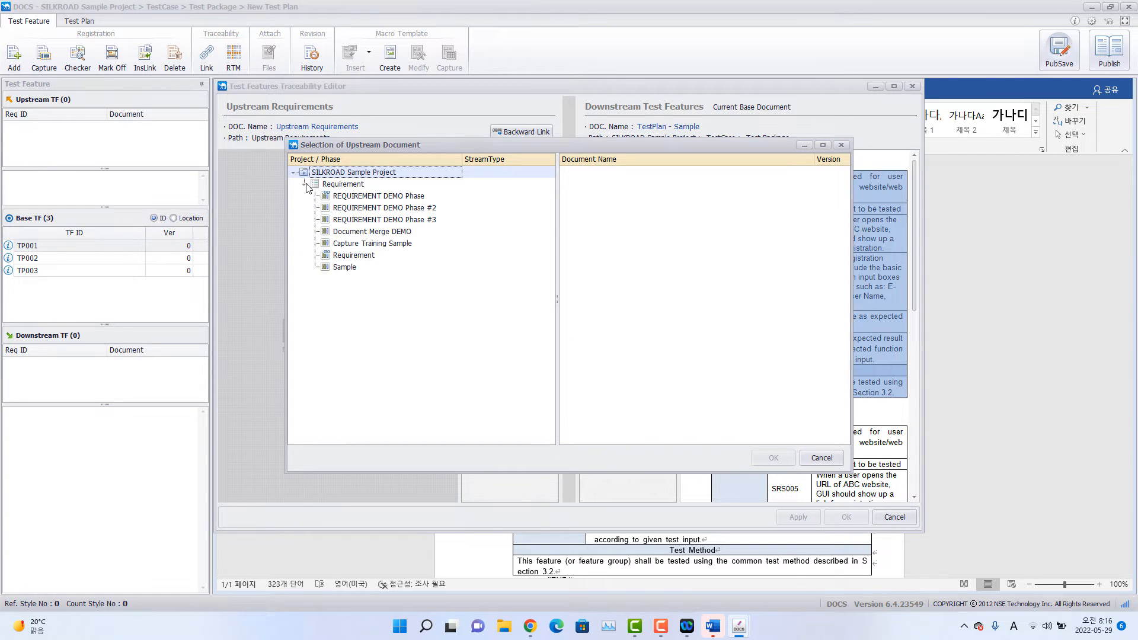
left_click(355, 256)
left_click(355, 268)
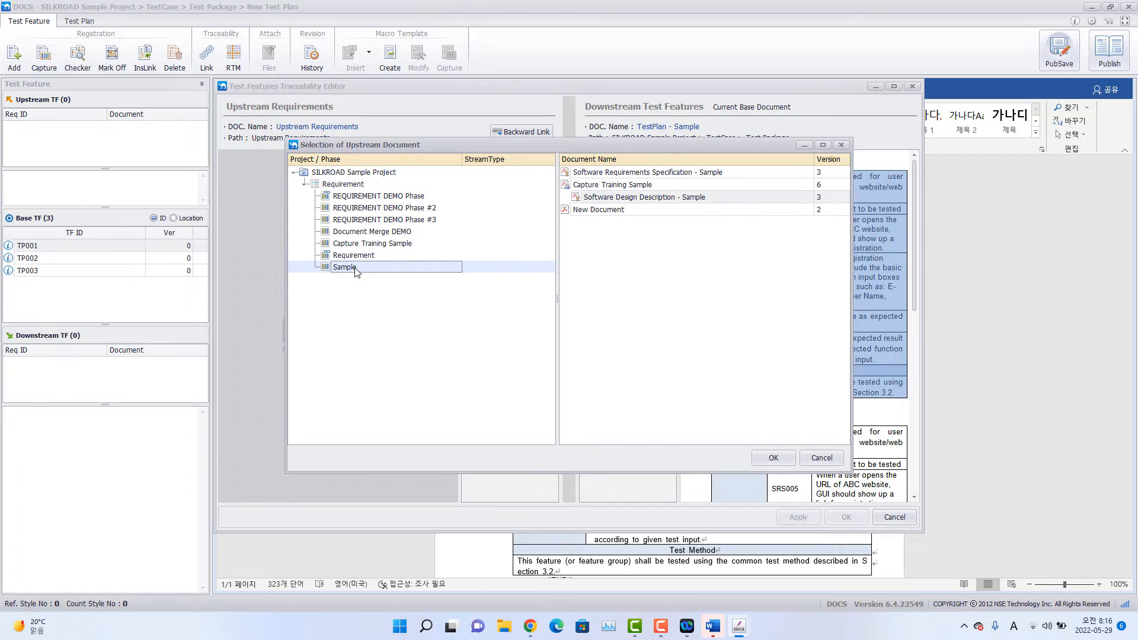
left_click(631, 188)
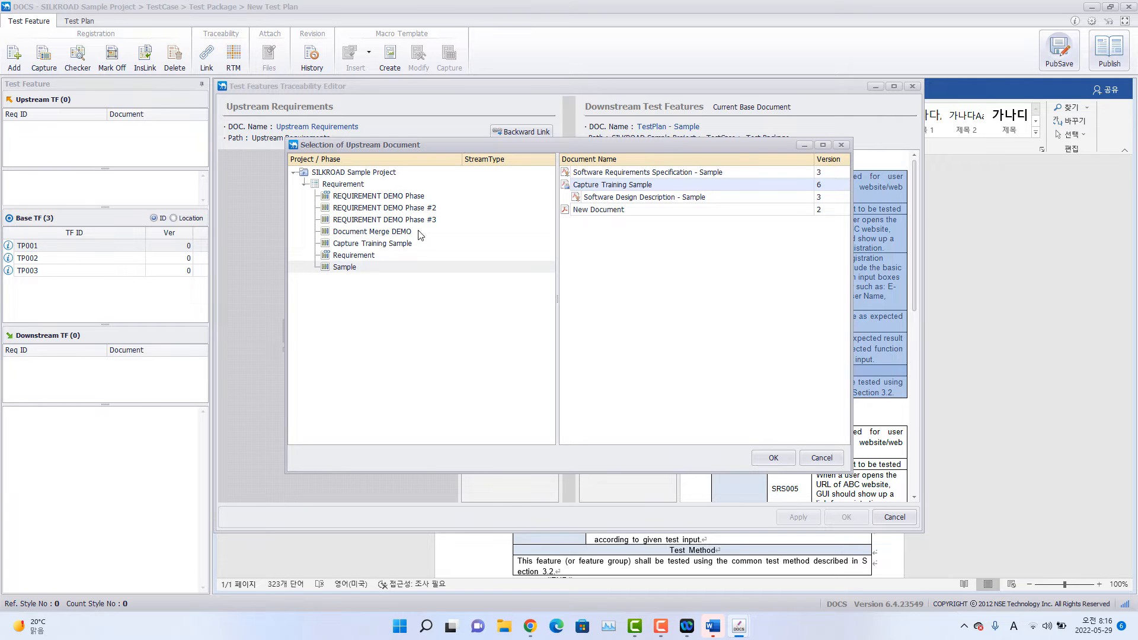
double_click(611, 186)
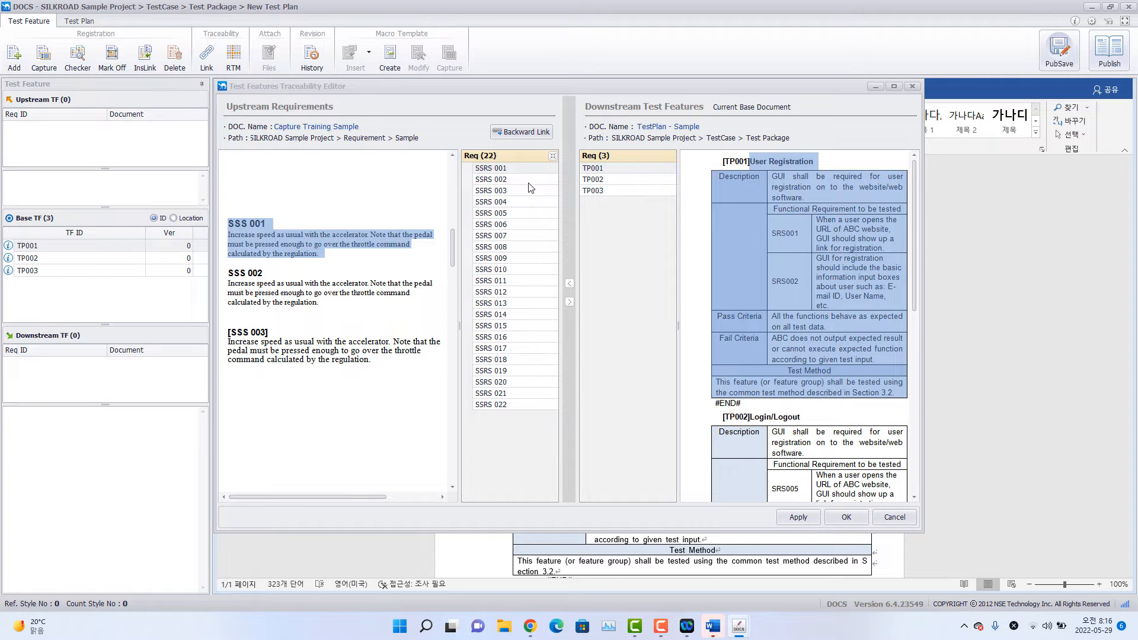
Step: Link test features TP001, TP002 and TP003 to upstream requirements SSRS 001, SSRS 002 and SSRS 003 respectively, and save the links
left_click_drag(593, 169, 533, 191)
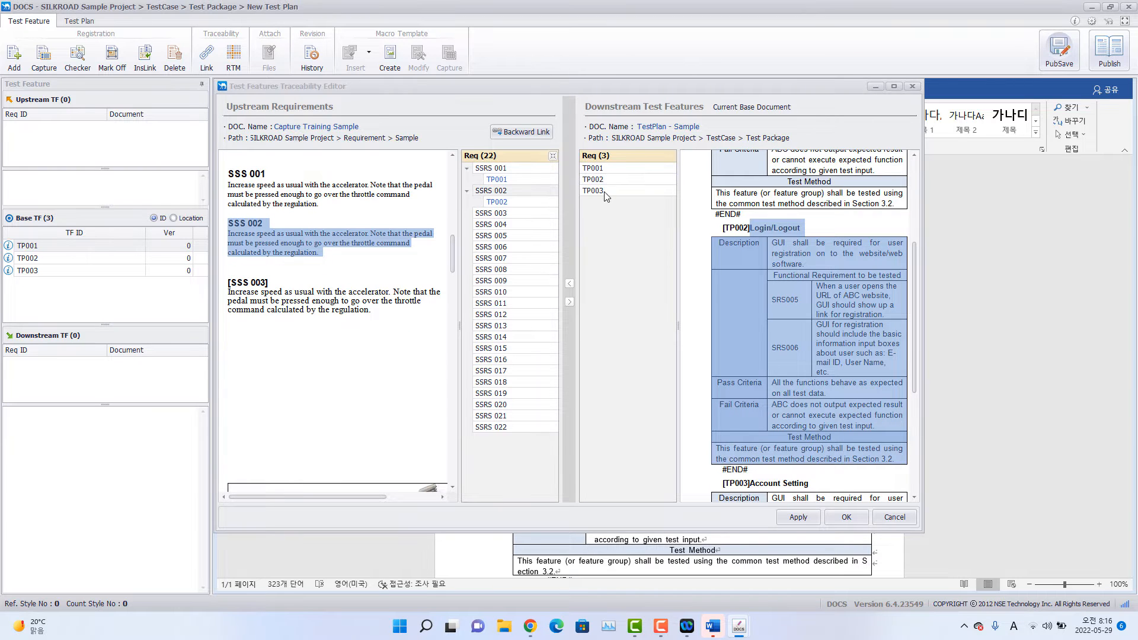
left_click_drag(606, 195, 517, 216)
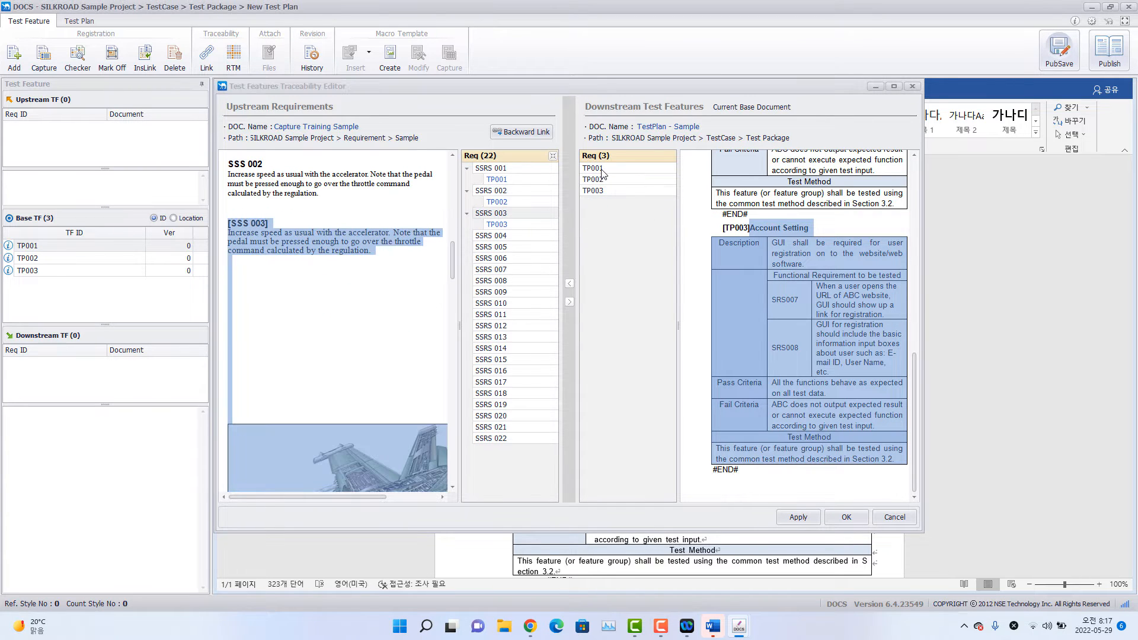
left_click(850, 521)
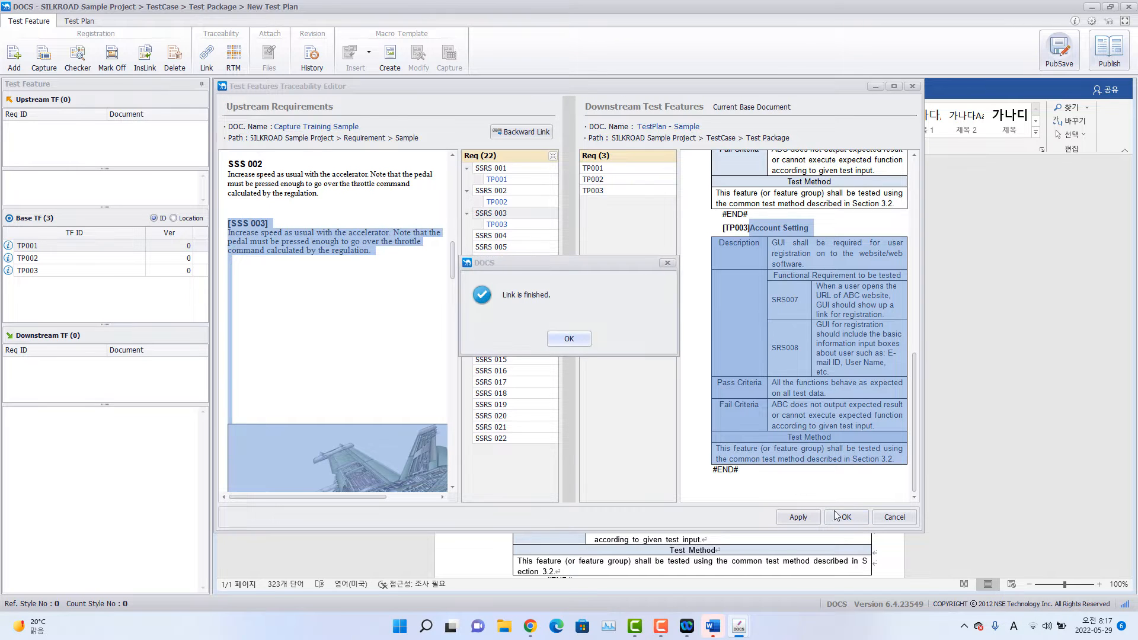
left_click(579, 340)
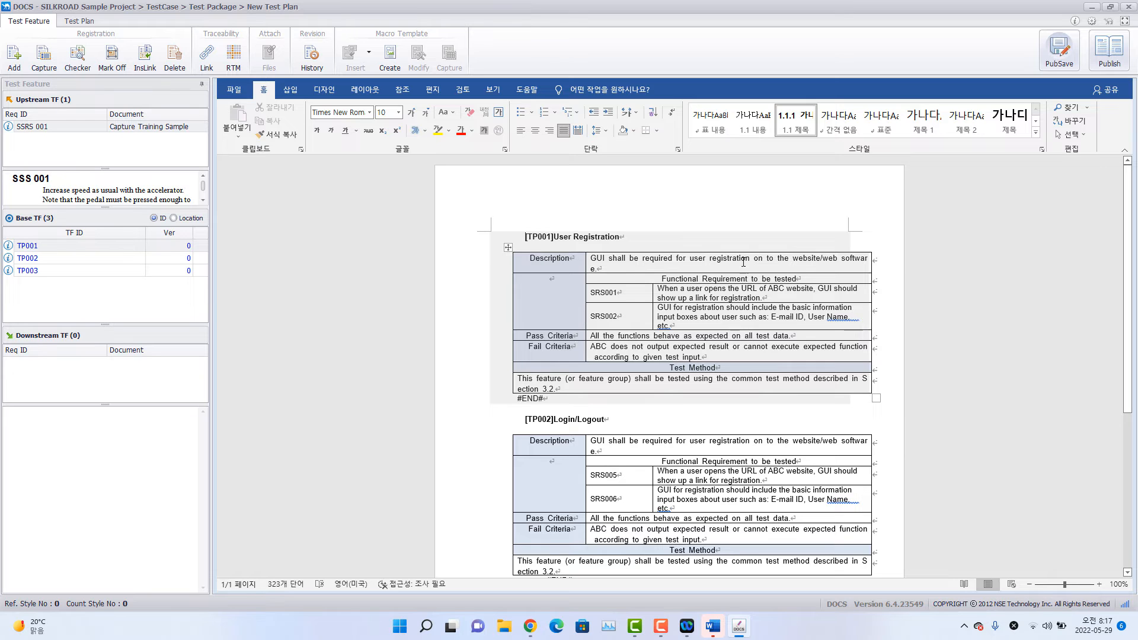
left_click(952, 341)
scroll(948, 341, "down", 9)
scroll(949, 341, "up", 6)
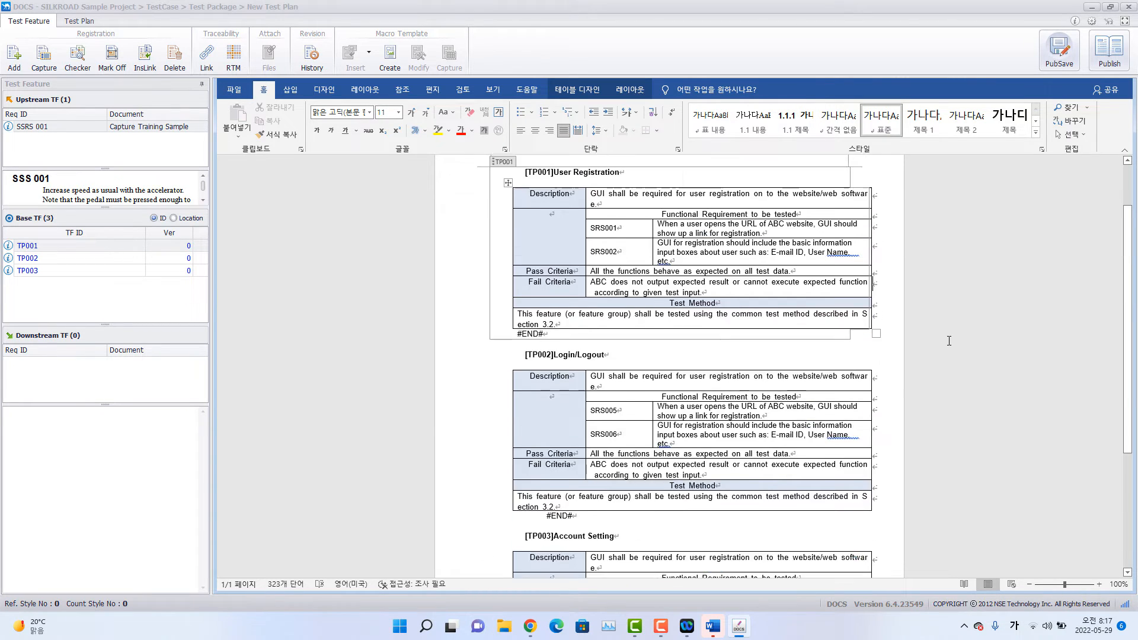
scroll(949, 341, "up", 2)
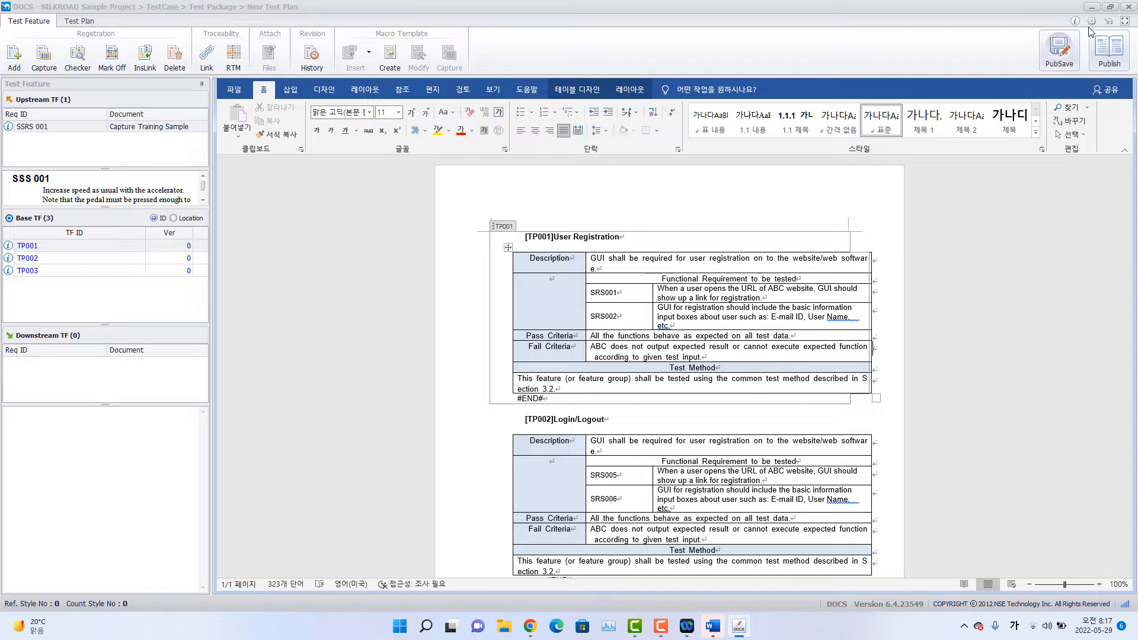
Step: Publish the test plan as TestPlan - Sample with the description "Requirement - Test Feature Traceability"
left_click(1119, 52)
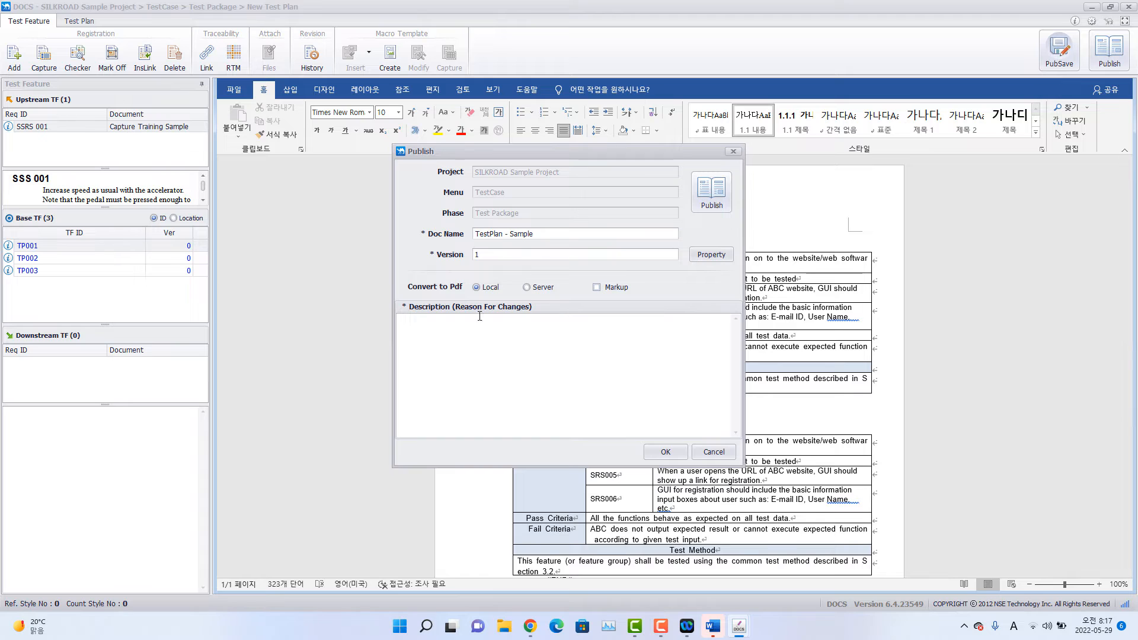
left_click(480, 337)
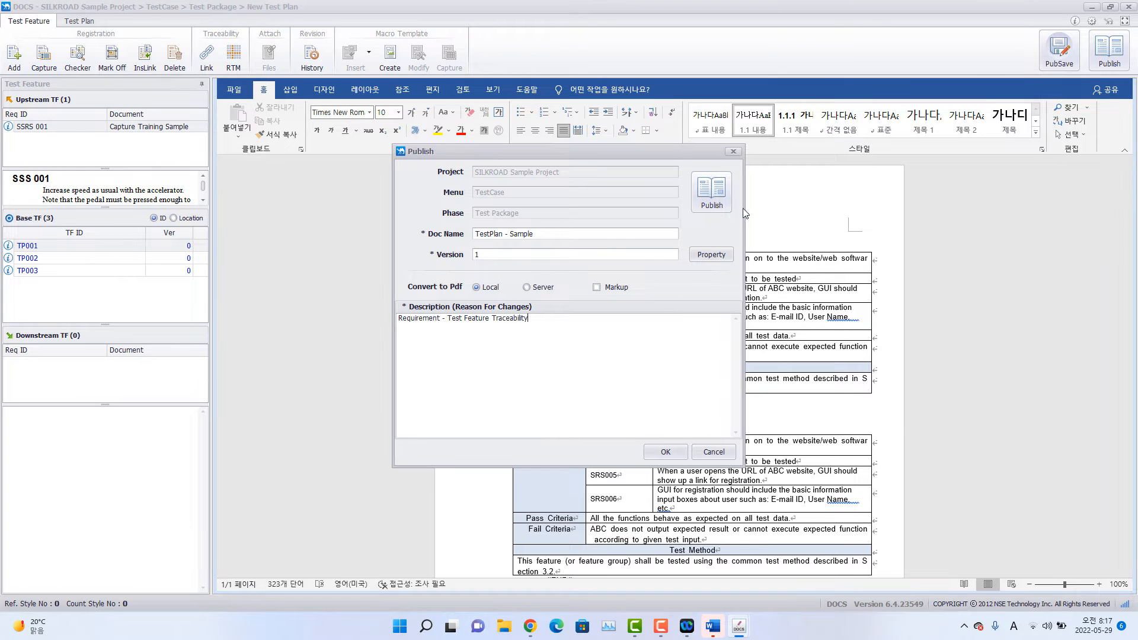
left_click(708, 200)
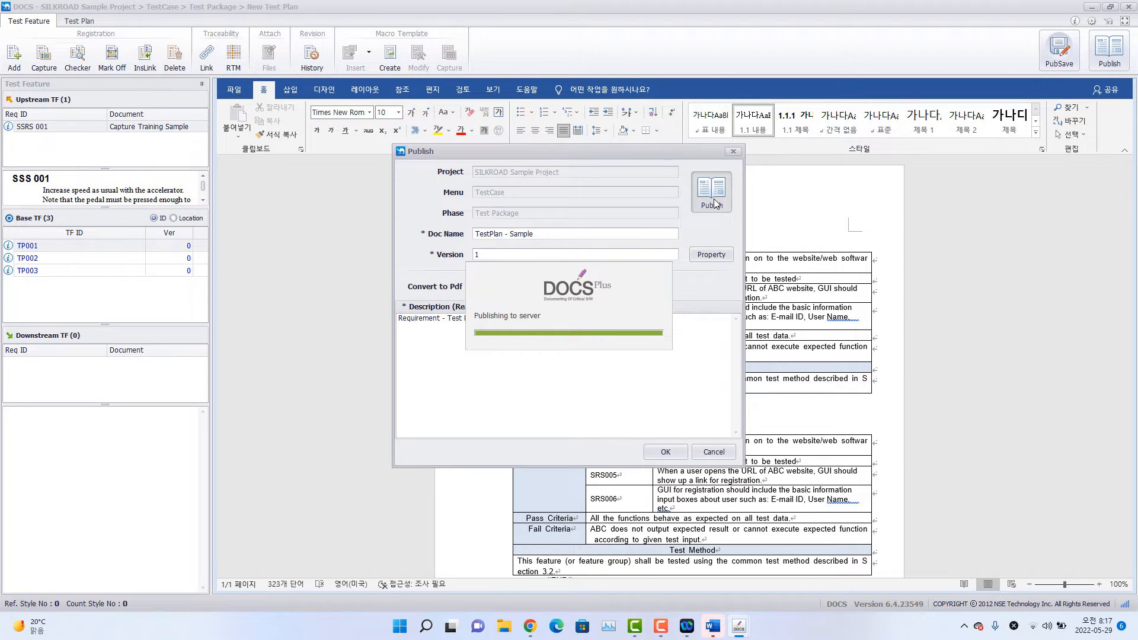
left_click(568, 339)
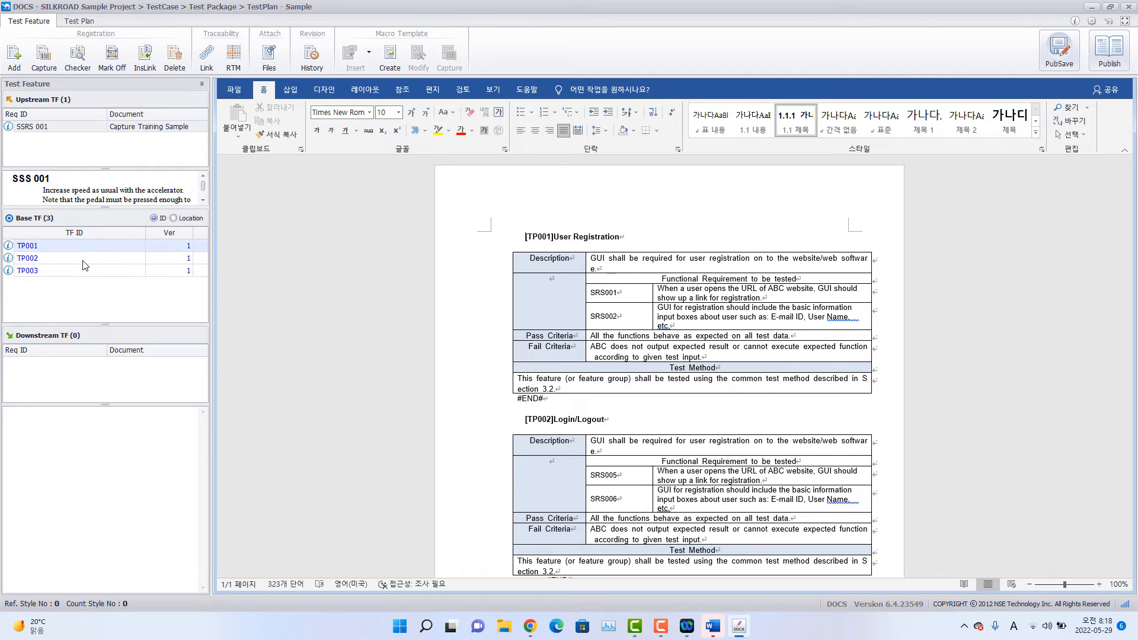
Step: Examine the upstream requirement linked to each of the test features TP001, TP002 and TP003
left_click(84, 261)
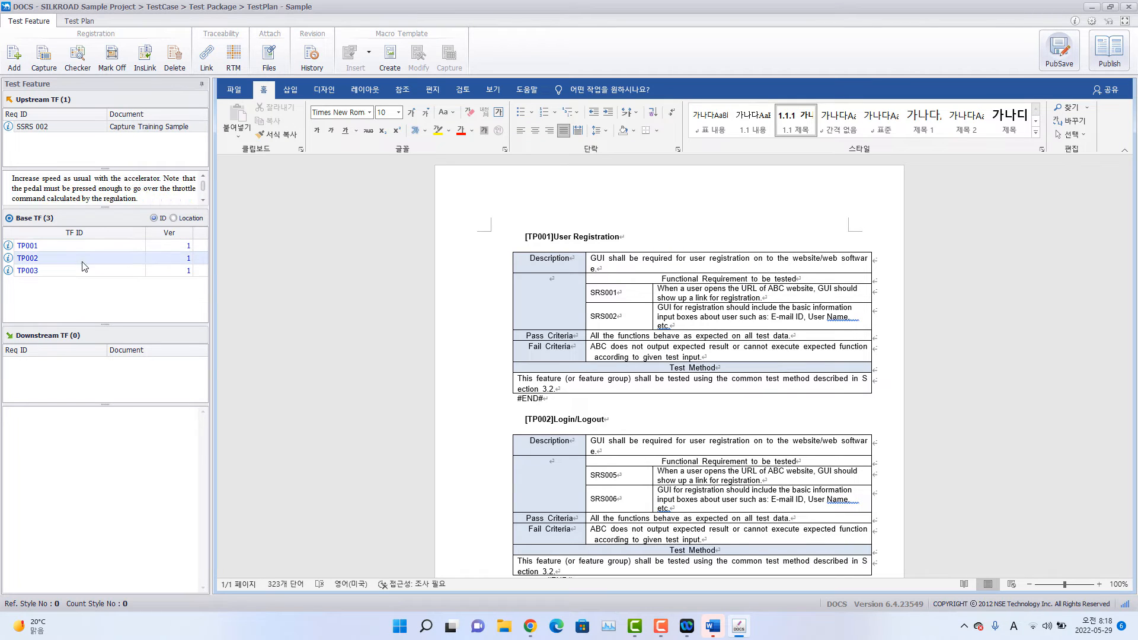
left_click(84, 246)
left_click(88, 271)
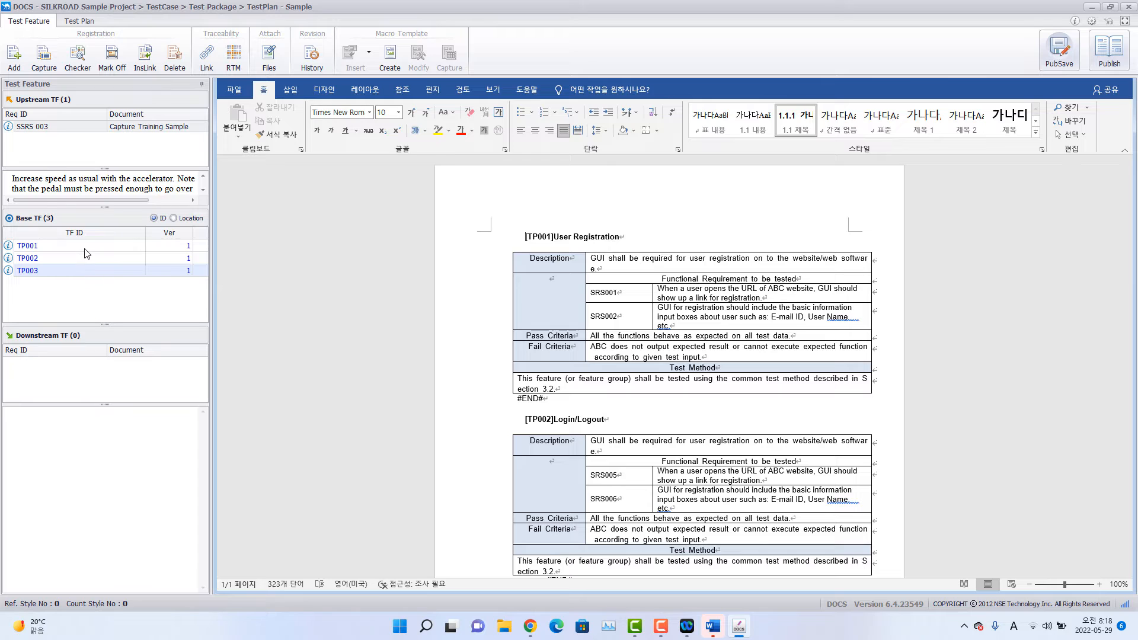
left_click(86, 258)
left_click(87, 272)
left_click(84, 247)
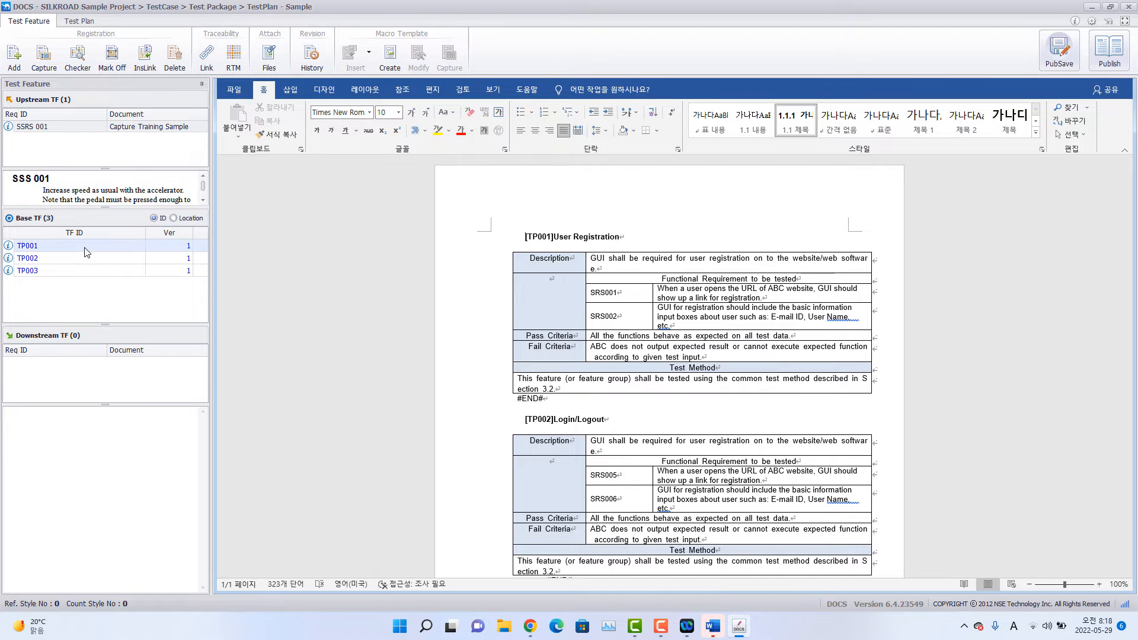
left_click(86, 259)
left_click(98, 268)
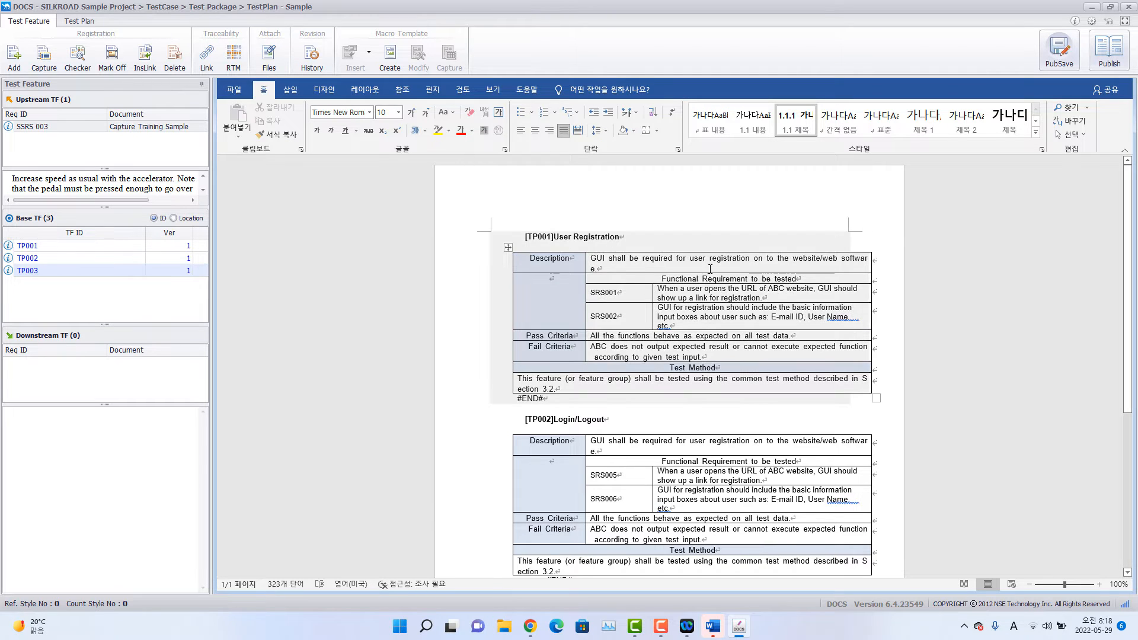
Step: Close the document editor and open the published TestPlan - Sample in the Test Package folder
left_click(1130, 7)
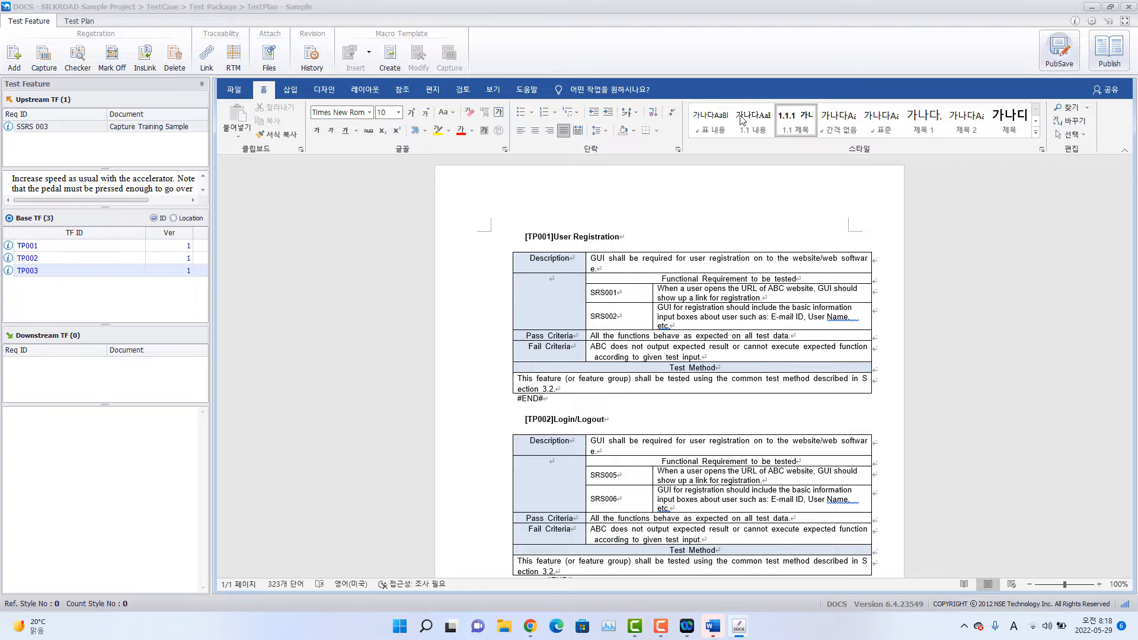
left_click(522, 339)
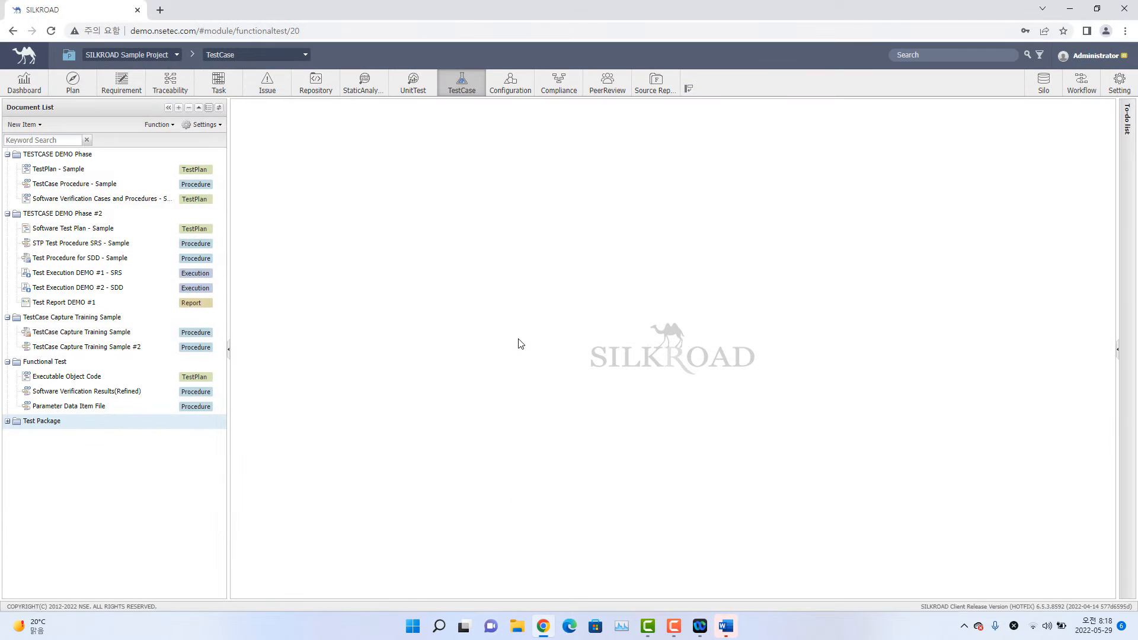
left_click(7, 421)
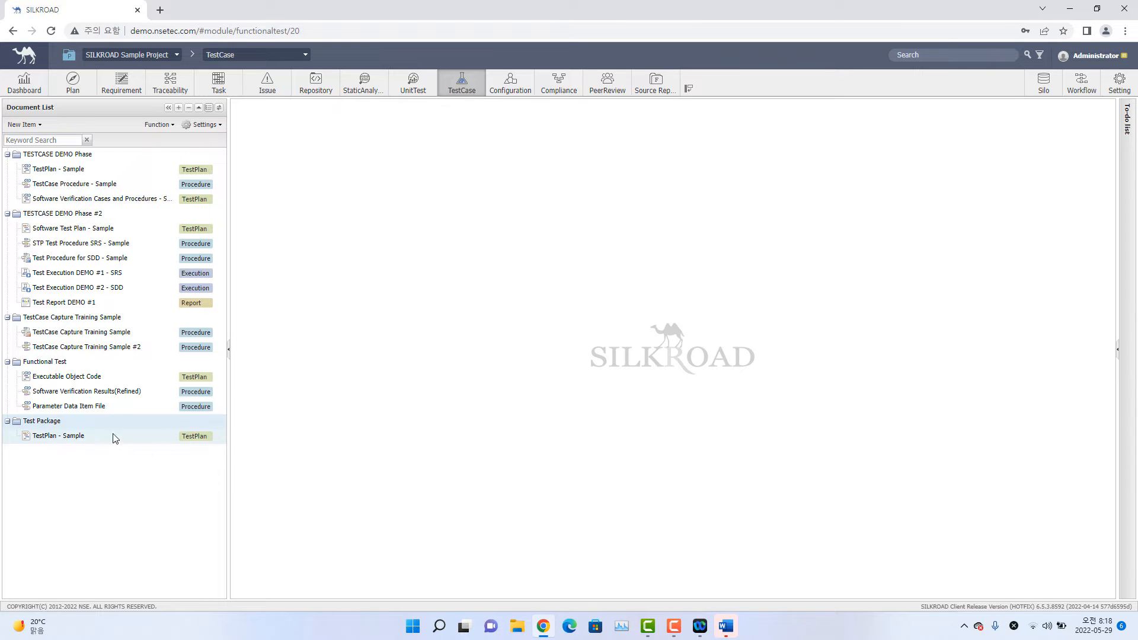
left_click(165, 439)
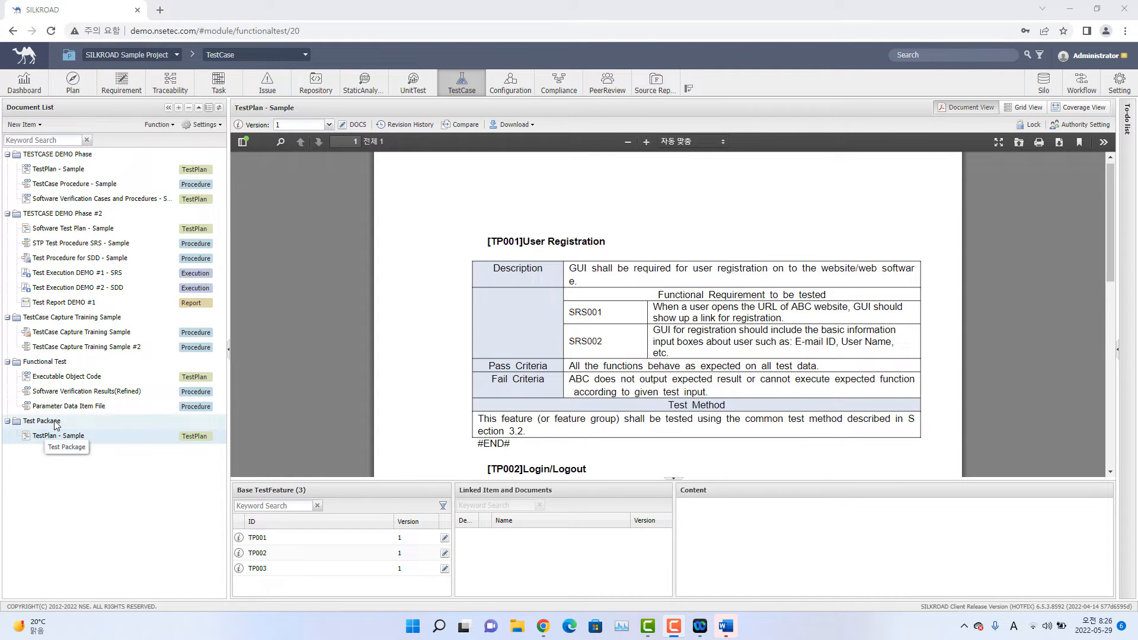
Step: Import the Word file TestCase Procedure - Sample as a new test procedure document in the Test Package folder
right_click(55, 423)
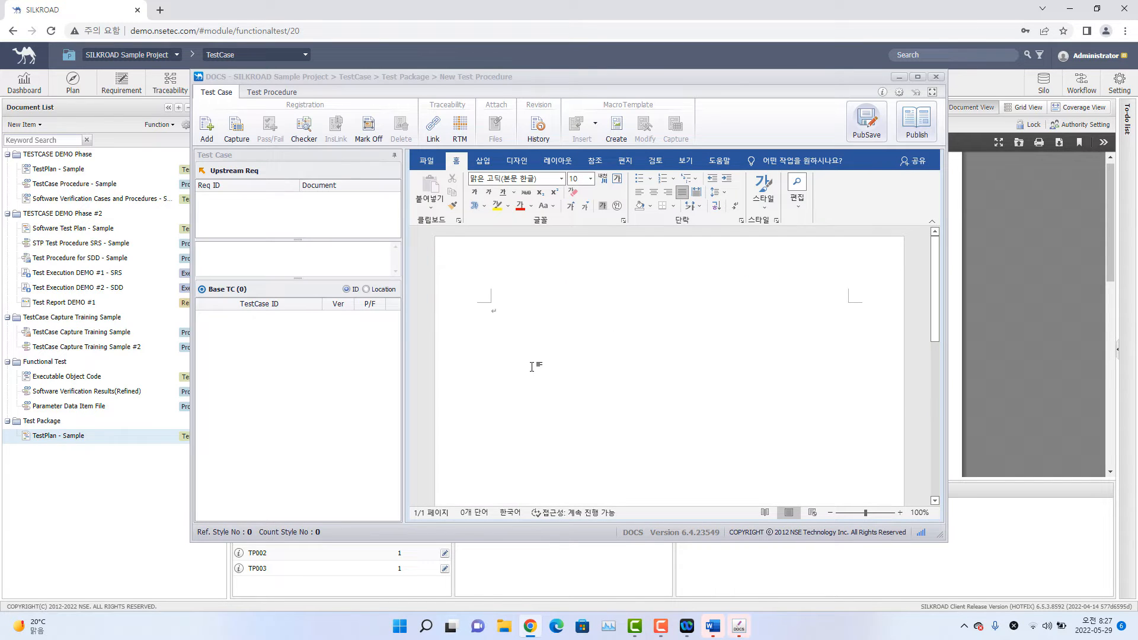
left_click(290, 95)
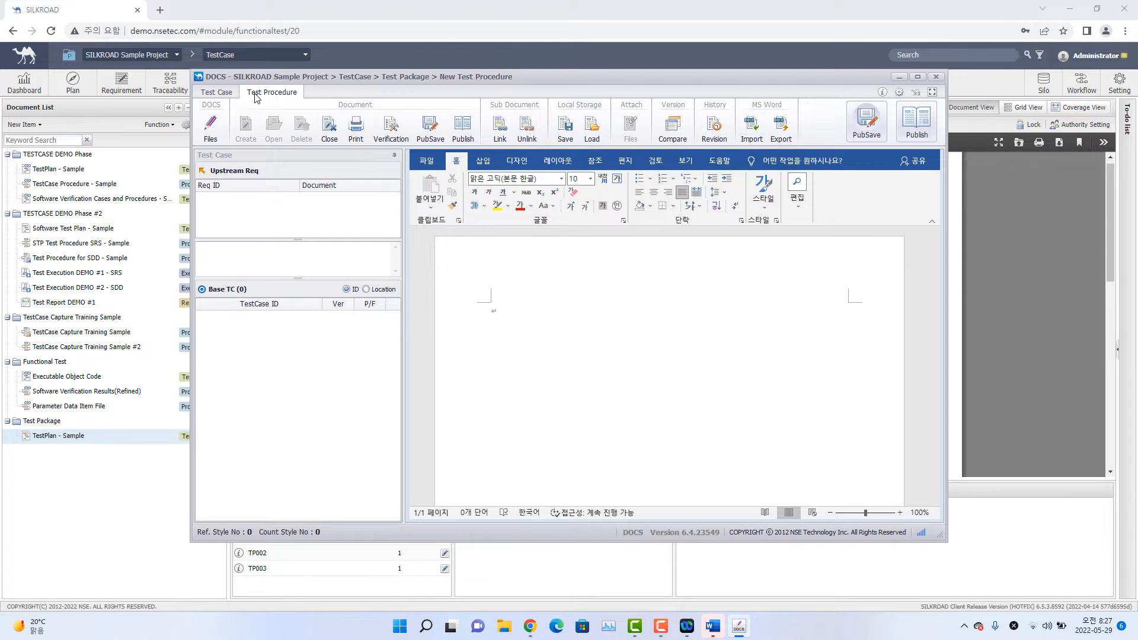
left_click(758, 137)
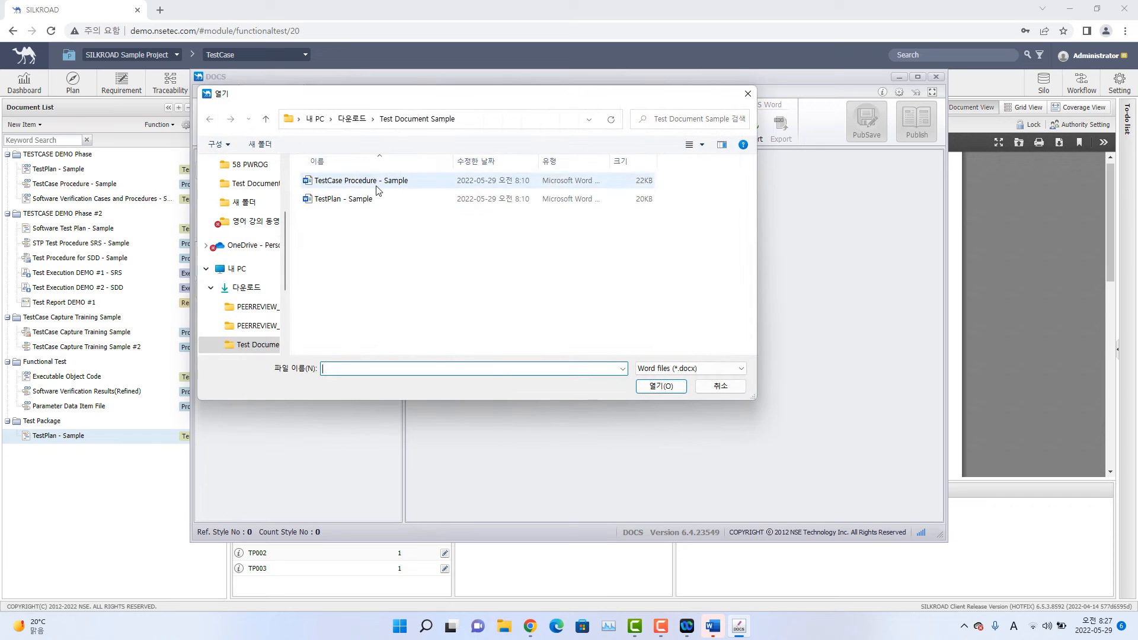
left_click(376, 186)
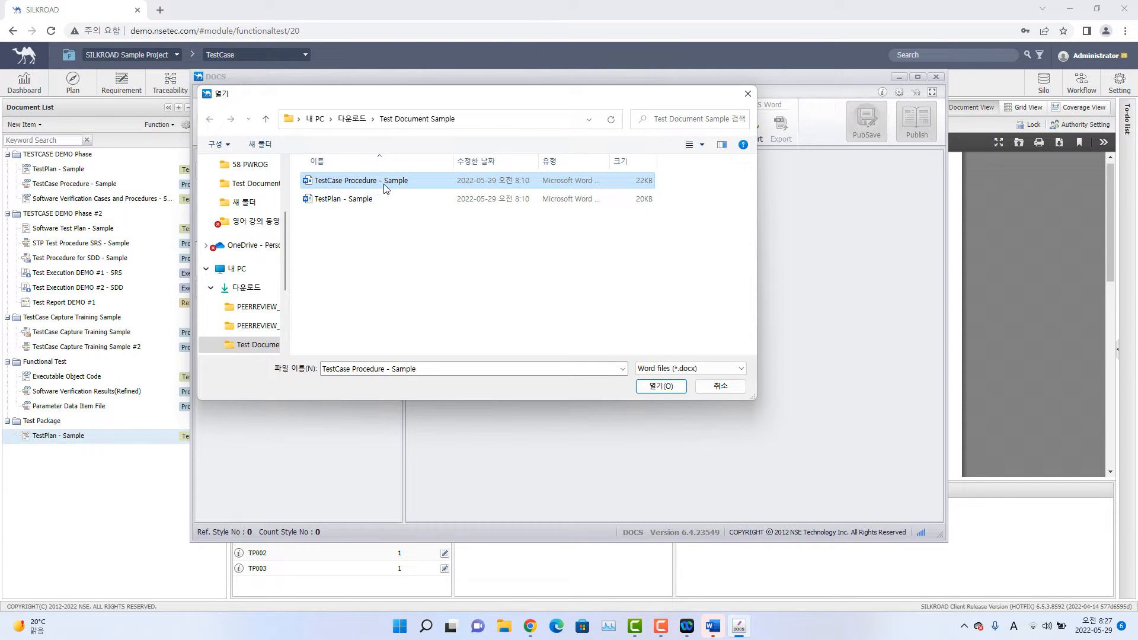
double_click(382, 186)
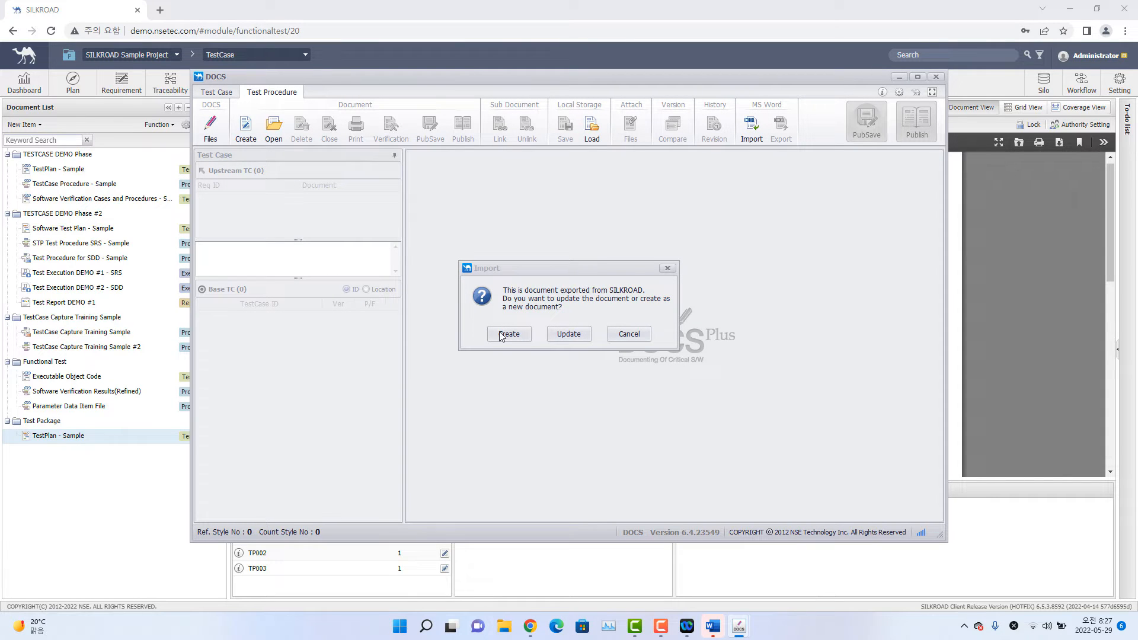
left_click(504, 335)
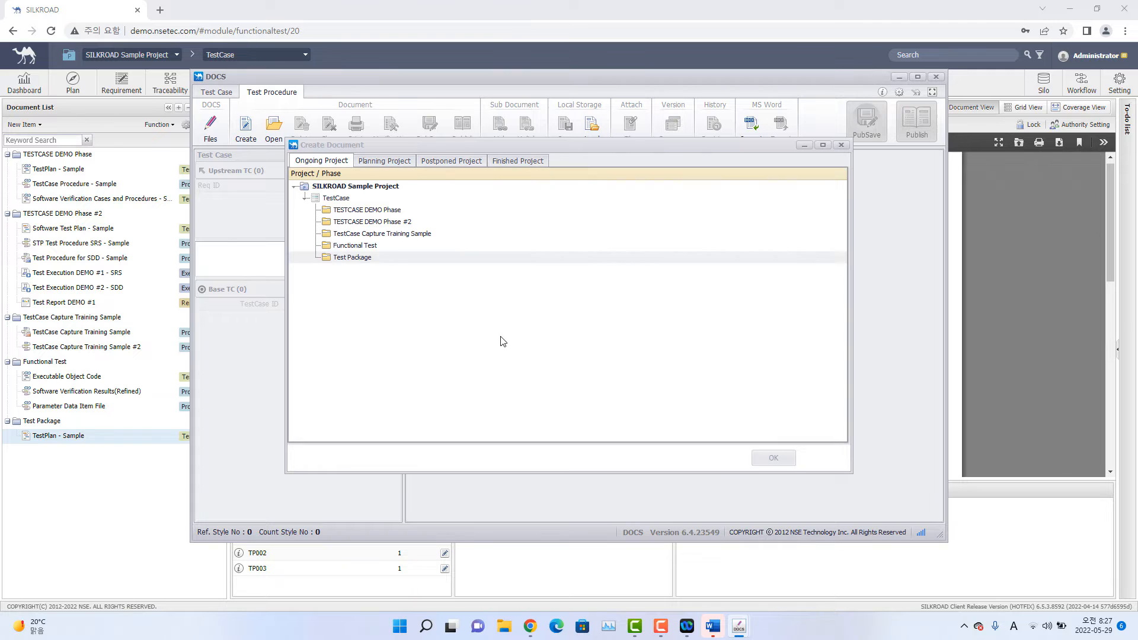
left_click(358, 260)
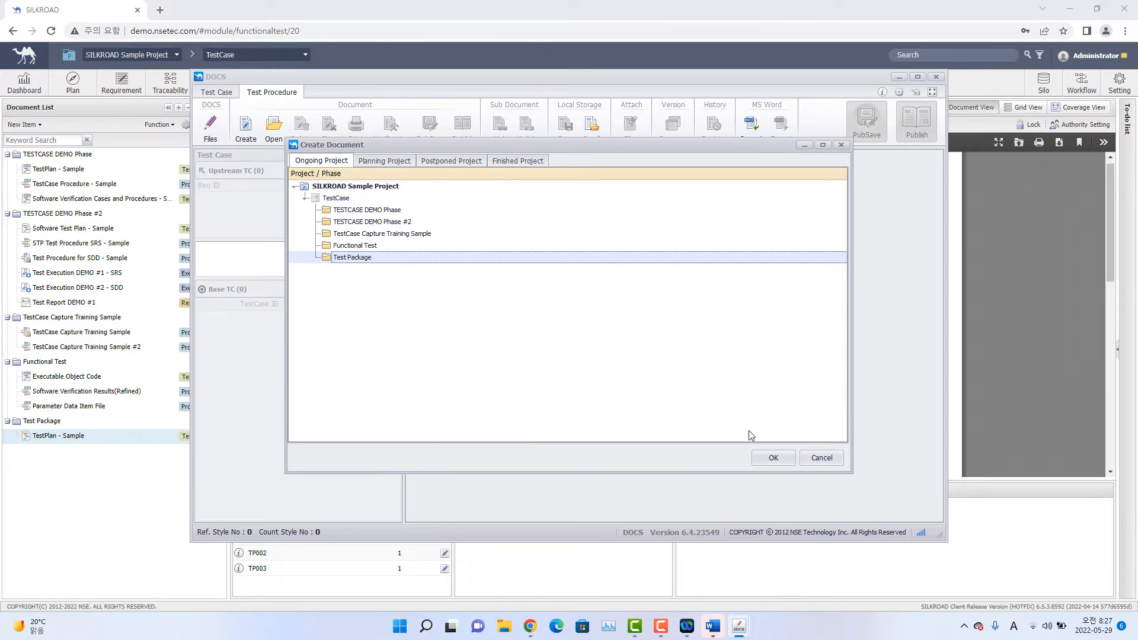
left_click(774, 460)
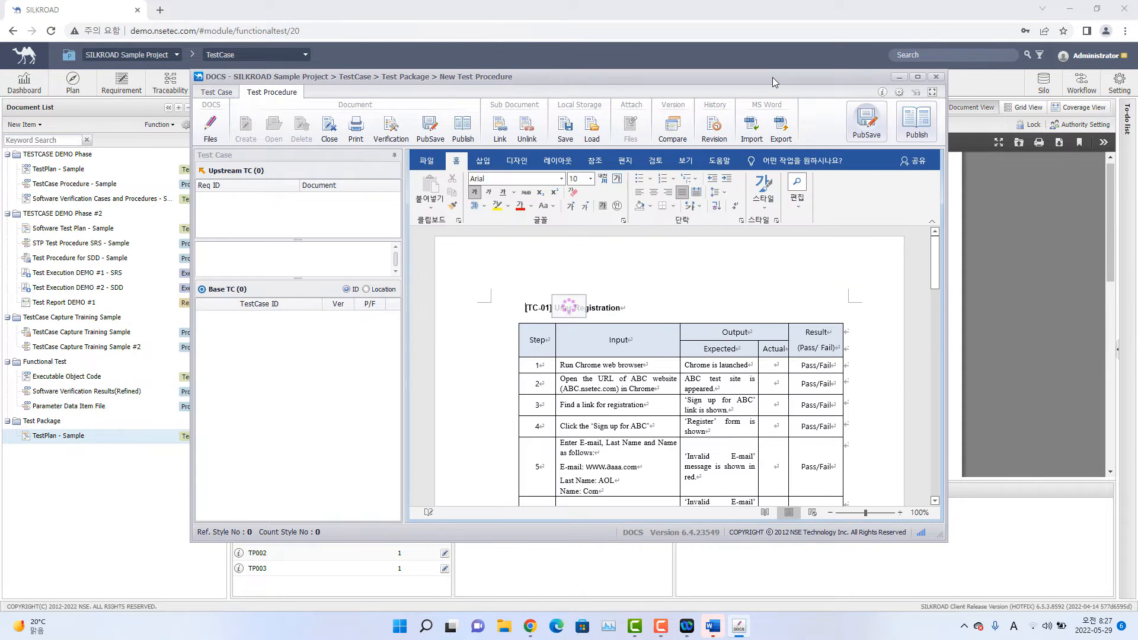
left_click_drag(773, 77, 813, 109)
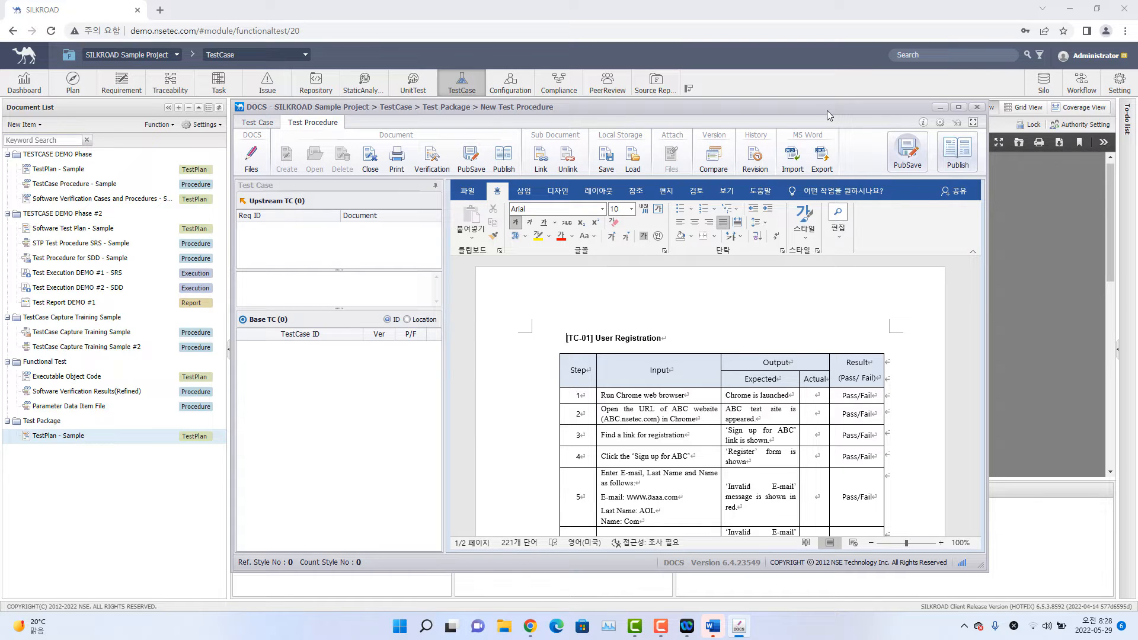
Step: Scan the test procedure for test cases using tag type [Req], start tag TC and end tag #END#
left_click(264, 125)
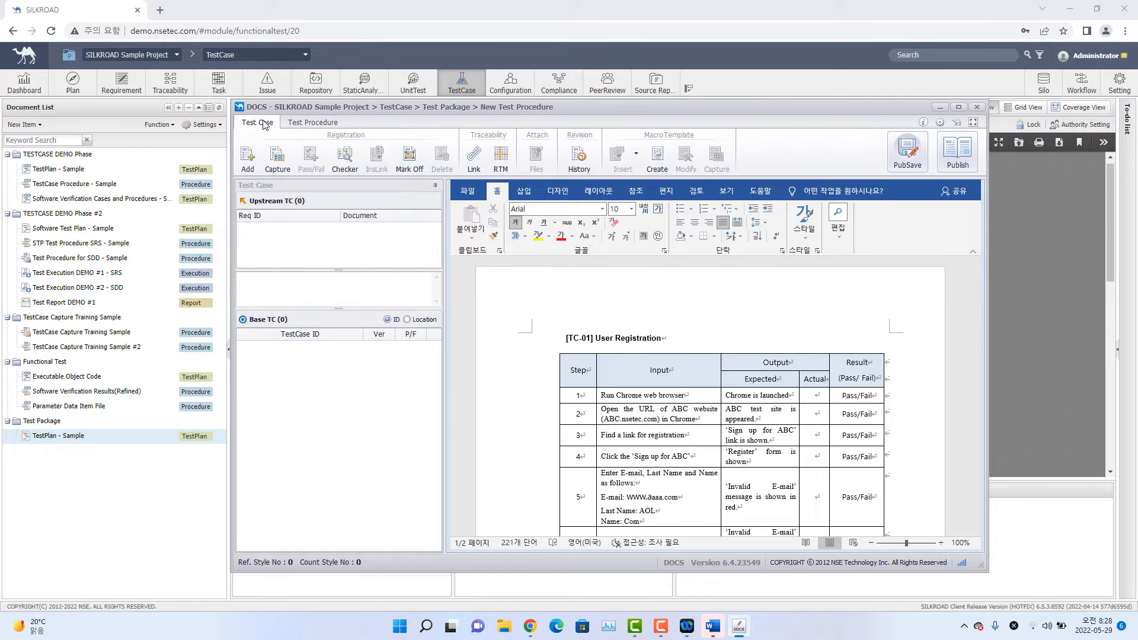
left_click(276, 169)
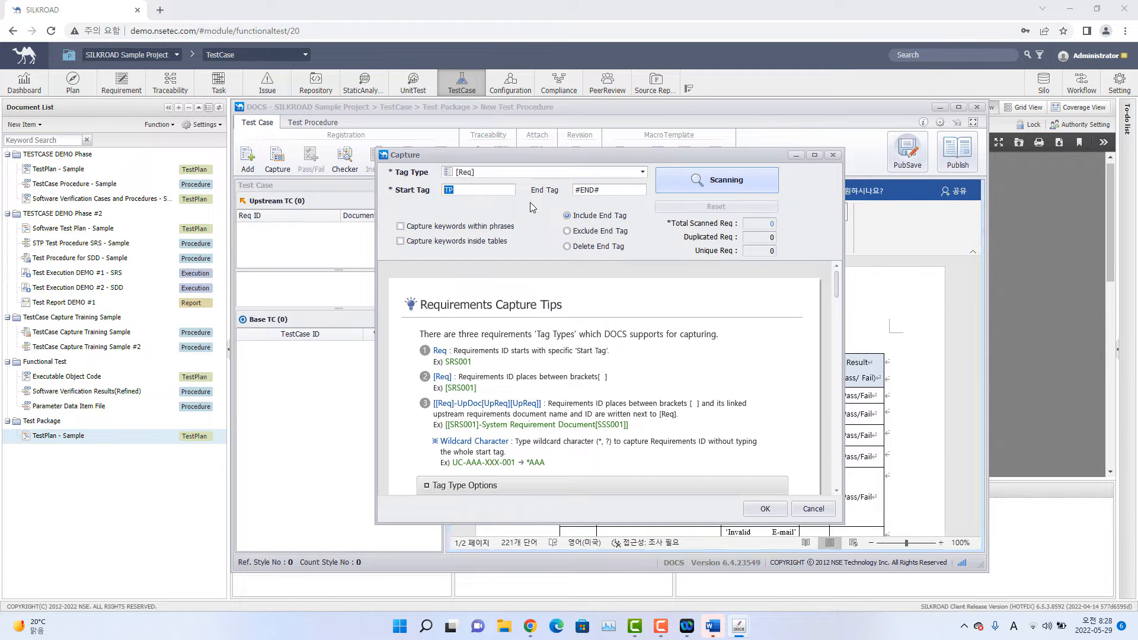
type("TC")
left_click_drag(603, 155, 759, 235)
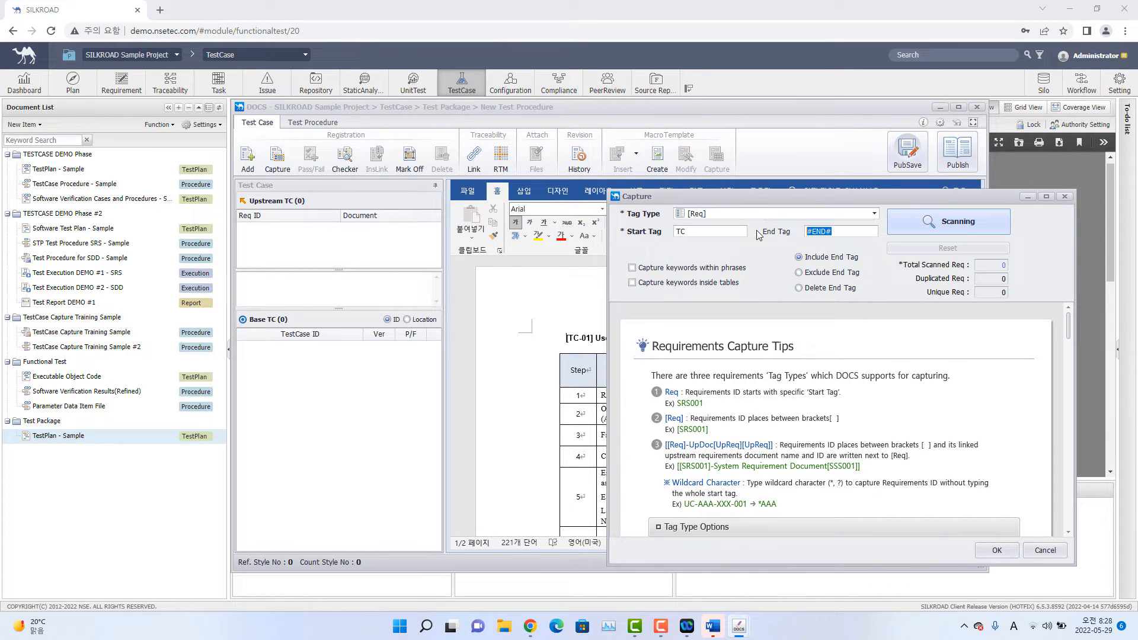
left_click(836, 232)
left_click(984, 222)
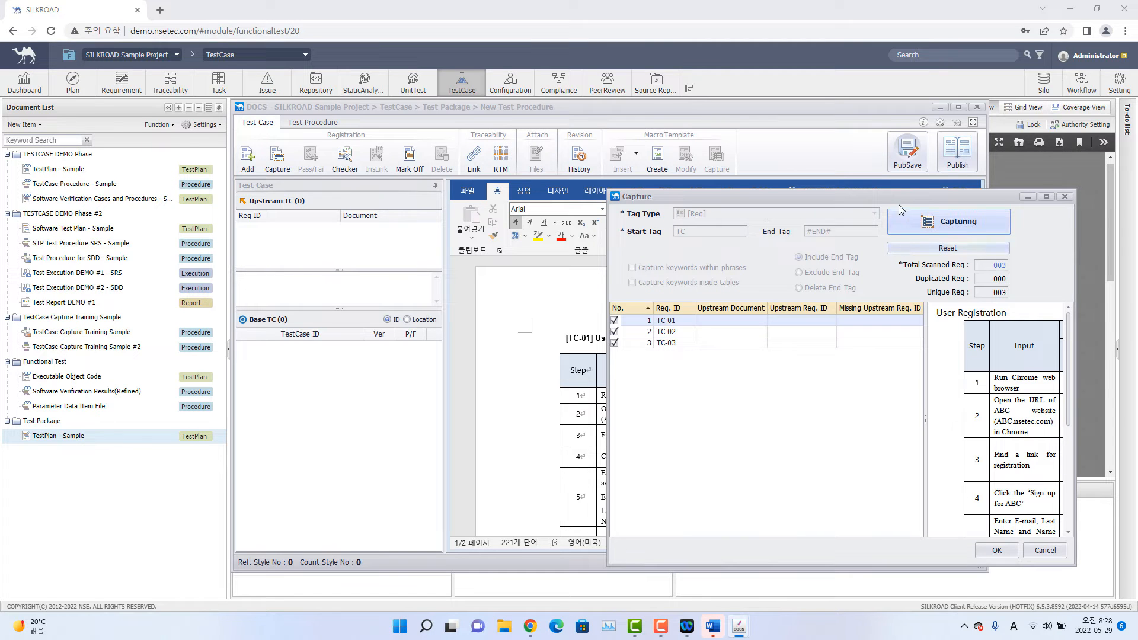
Step: Capture the scanned test cases TC-01, TC-02 and TC-03 into the test procedure
left_click_drag(878, 191, 798, 183)
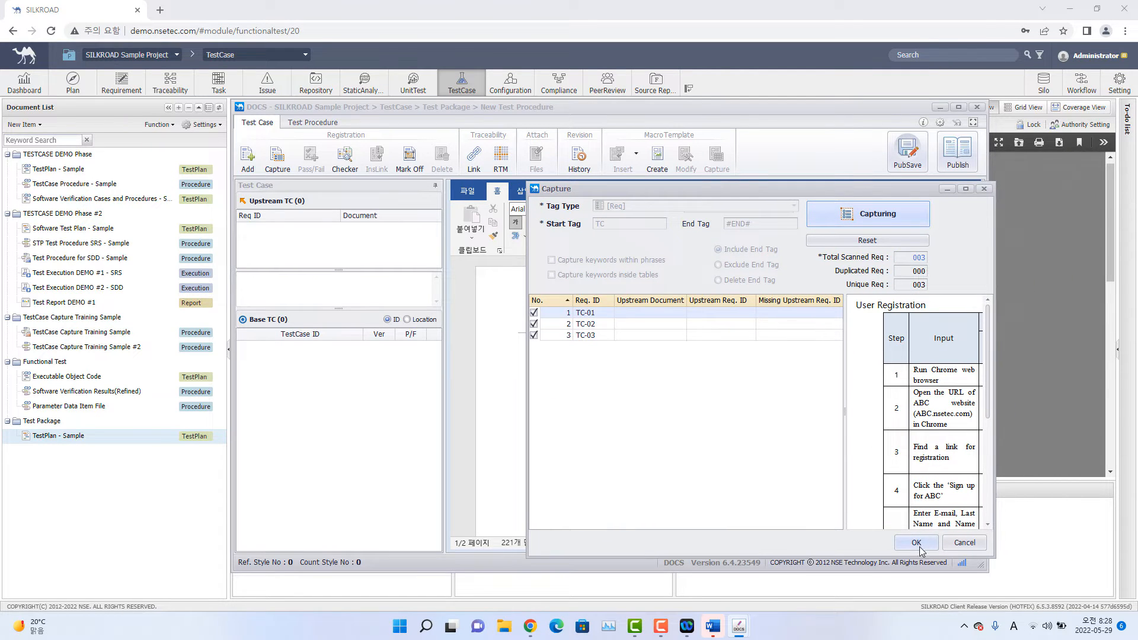
left_click(920, 548)
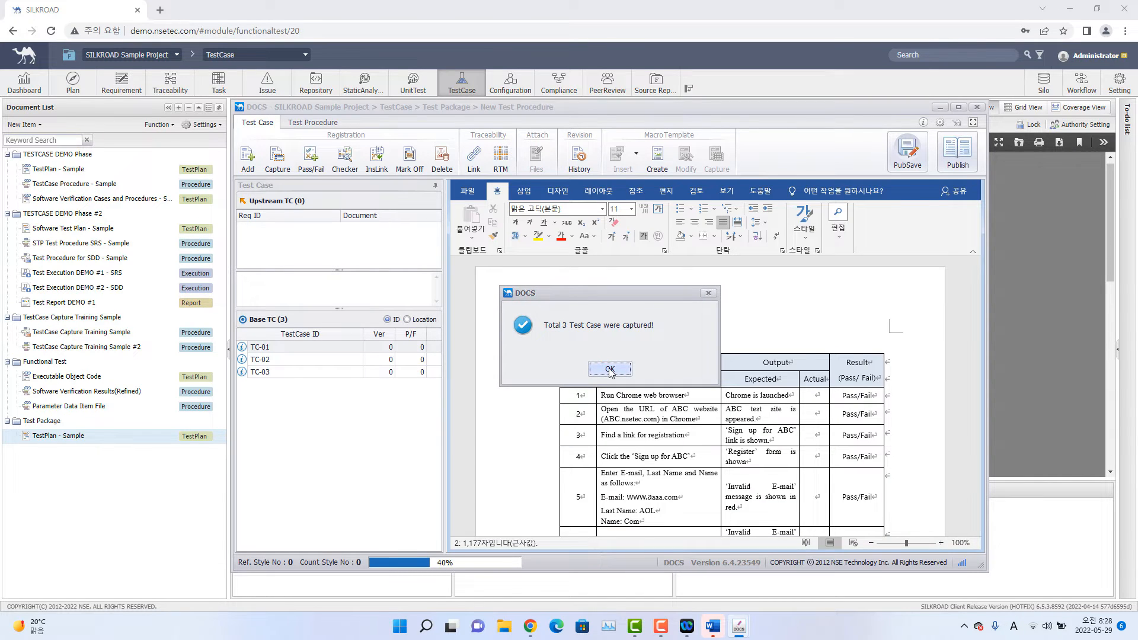
left_click(610, 370)
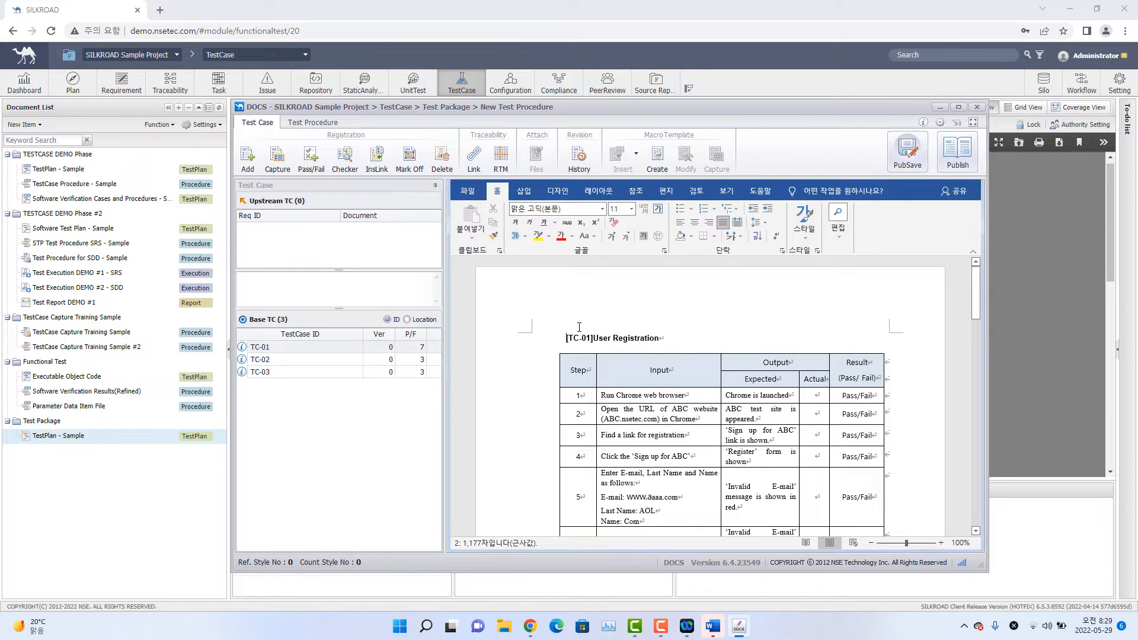
Step: Open the test case traceability editor and load TestPlan - Sample from the Test Package folder as the upstream document
left_click(481, 161)
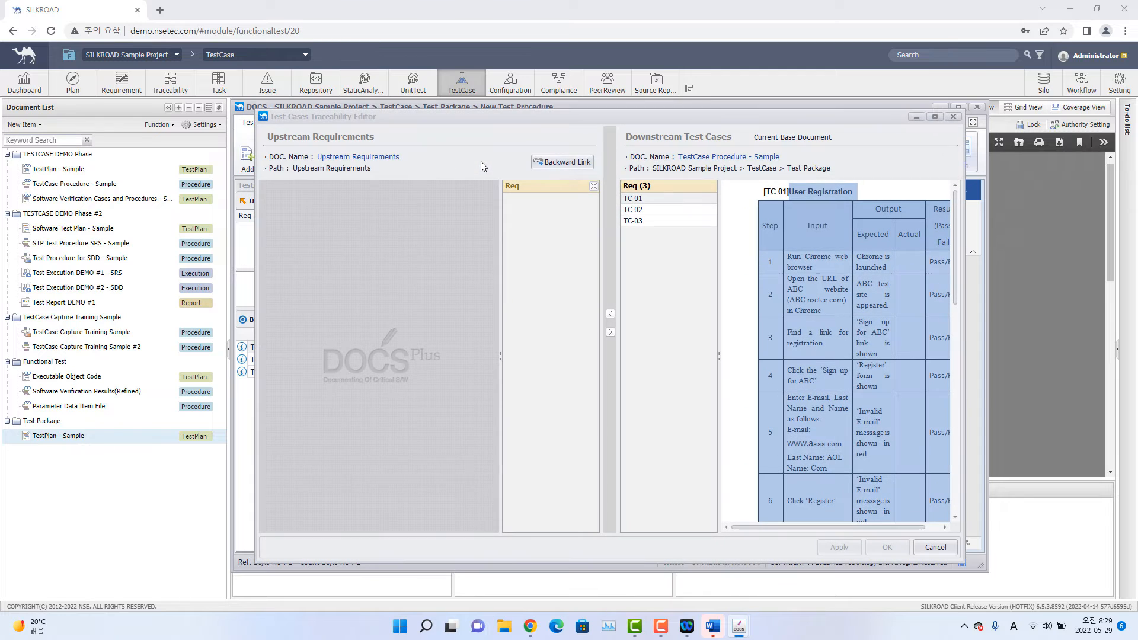
left_click(565, 167)
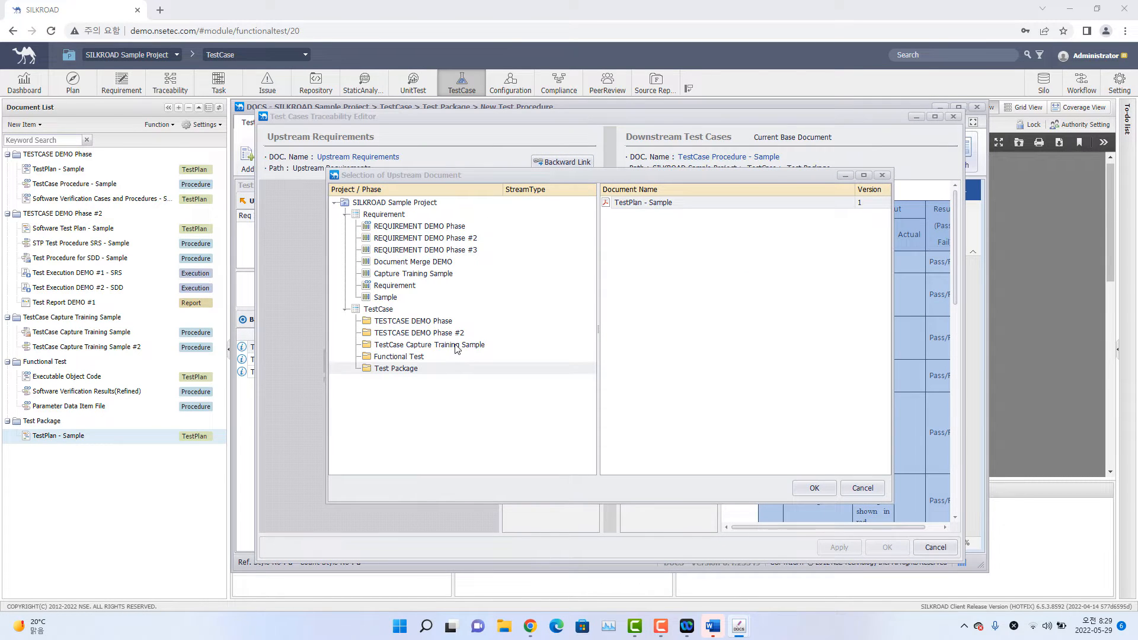
left_click(434, 369)
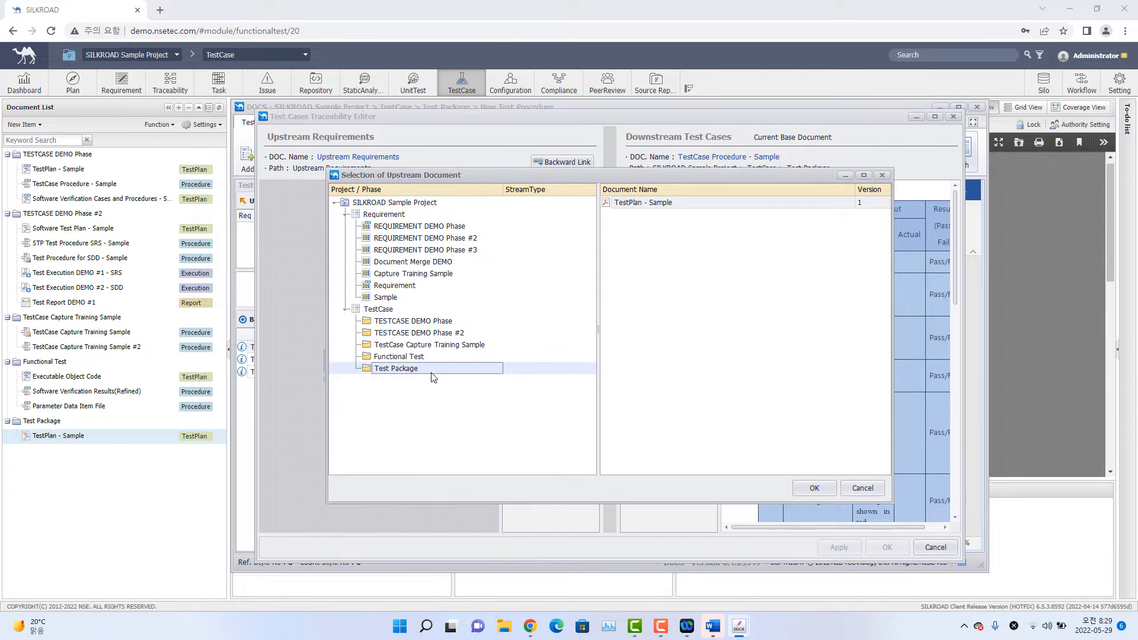
double_click(676, 203)
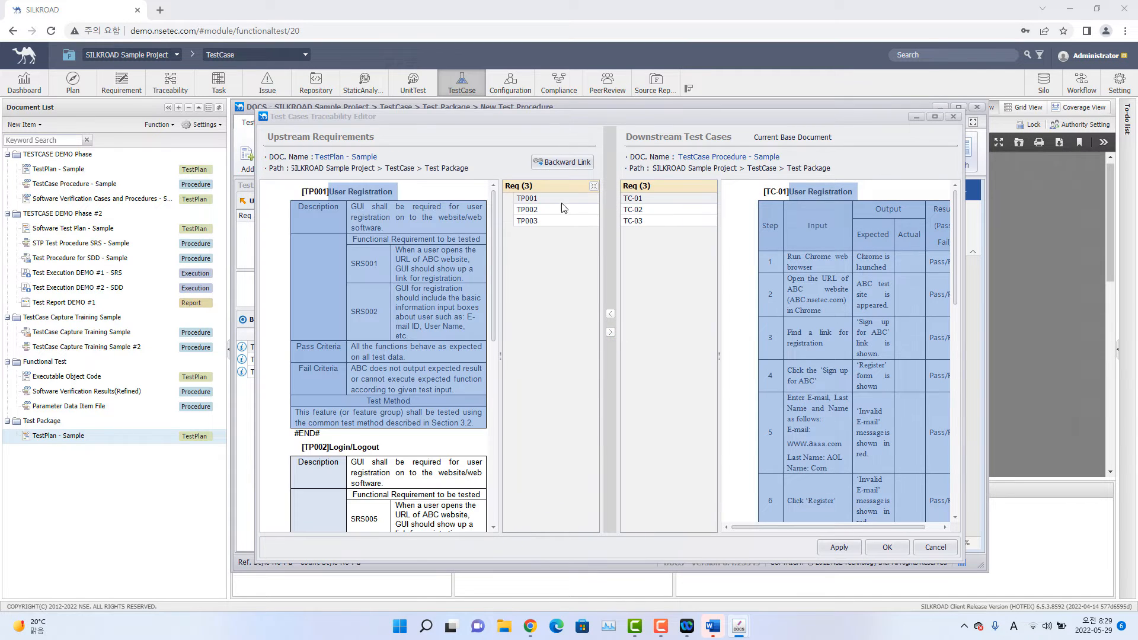
Step: Link TC-01 to TP001, TC-02 to TP002 and TC-03 to TP003, save the links, and check the upstream items of TC-02 and TC-03
left_click_drag(654, 199, 553, 200)
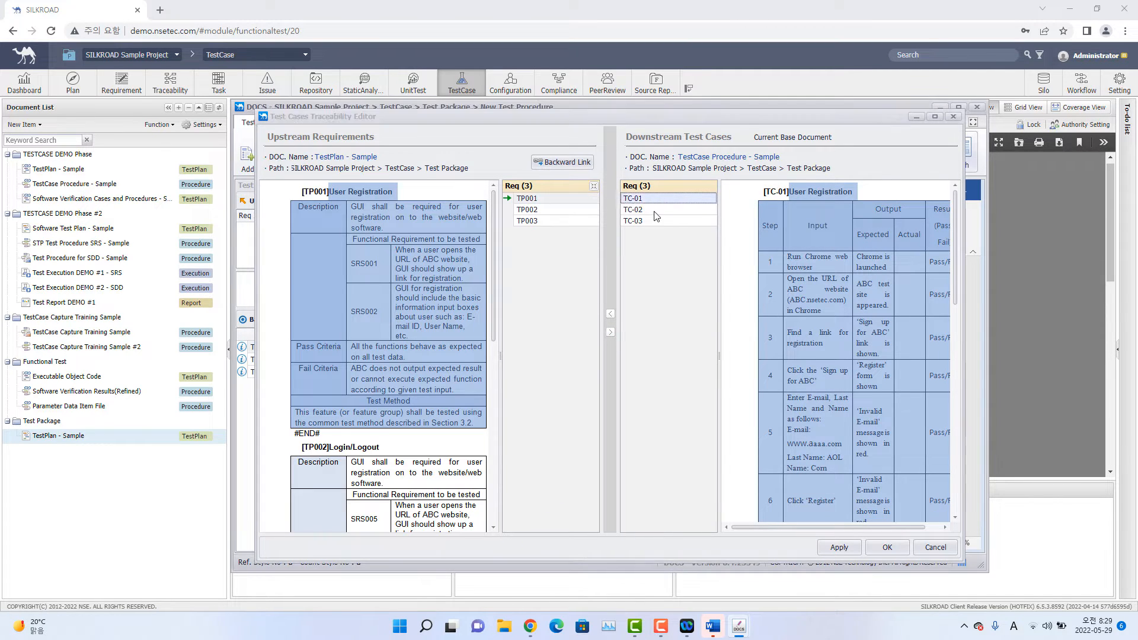
left_click_drag(655, 212, 549, 247)
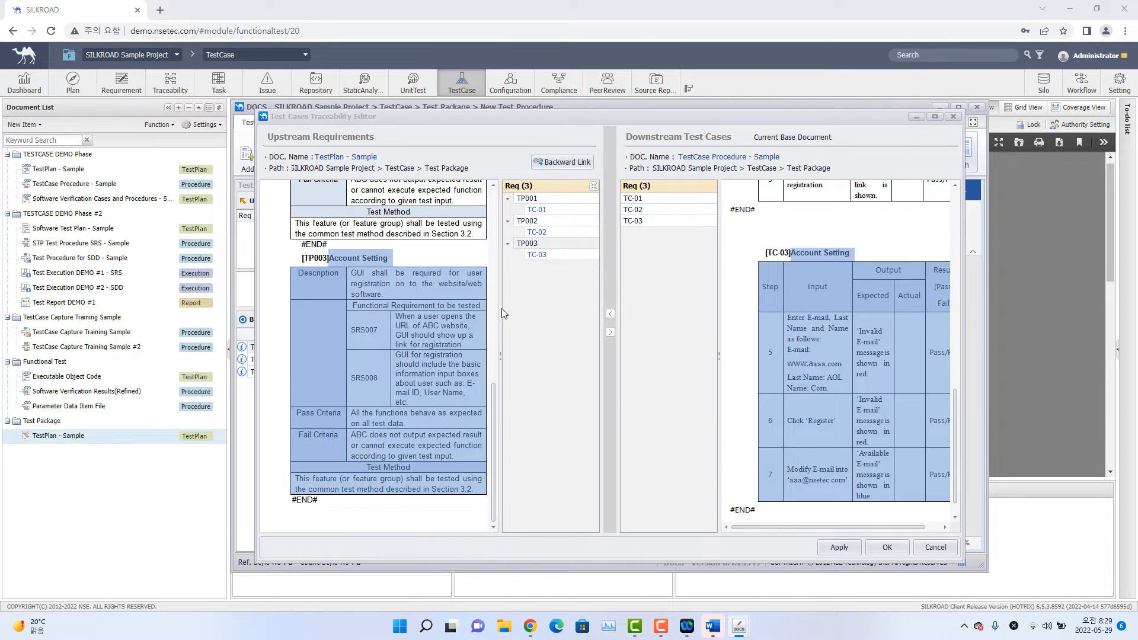
left_click(891, 548)
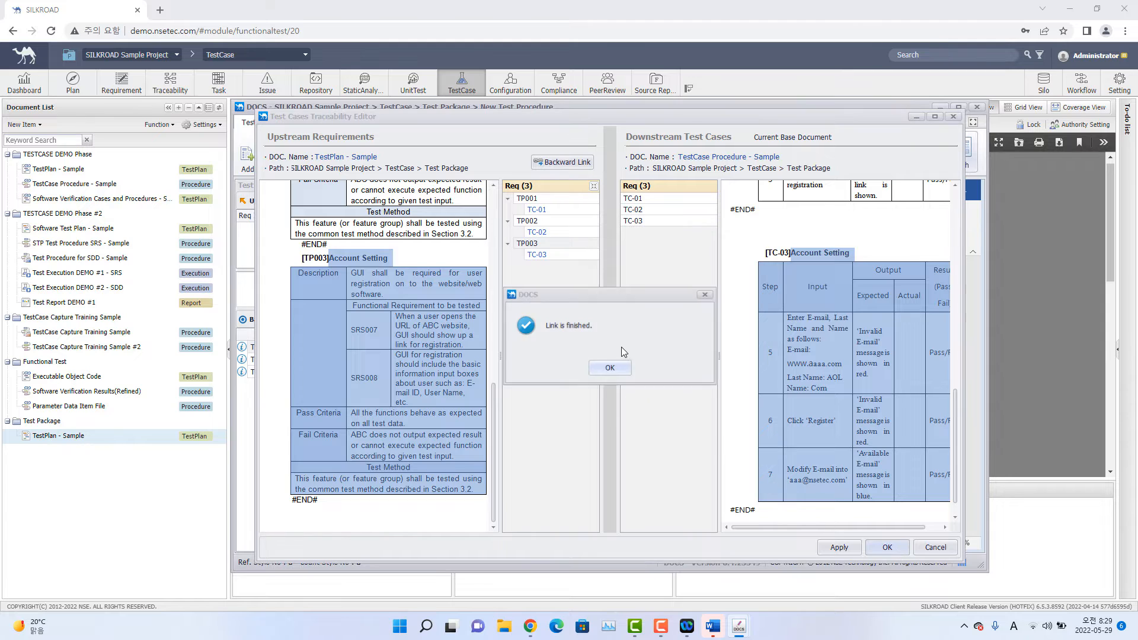
left_click(610, 376)
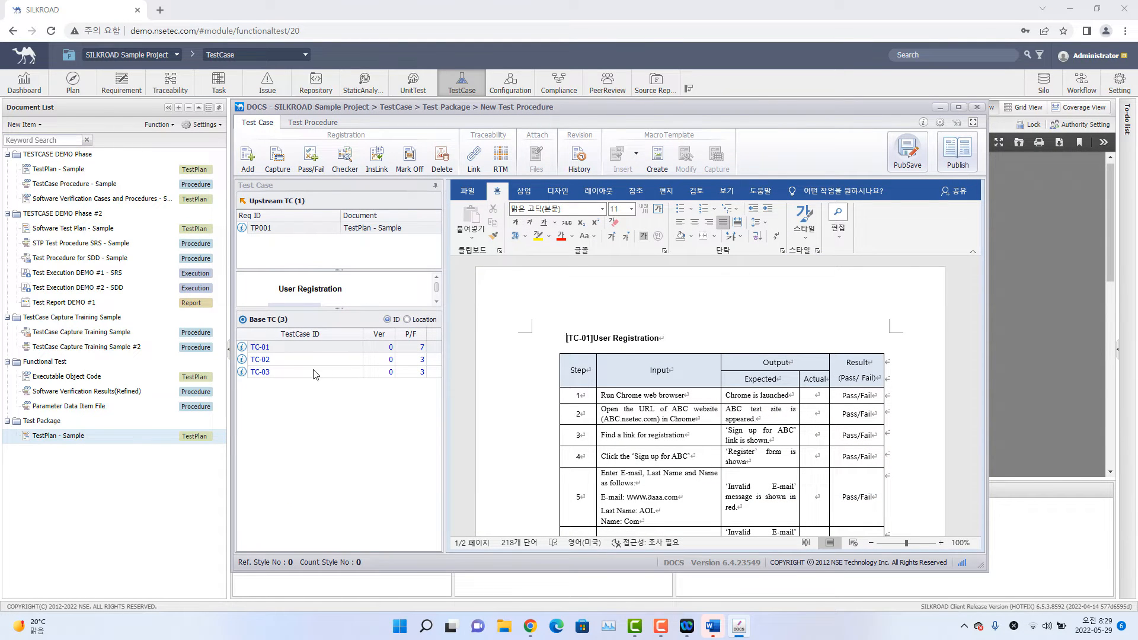
left_click(285, 360)
left_click(283, 375)
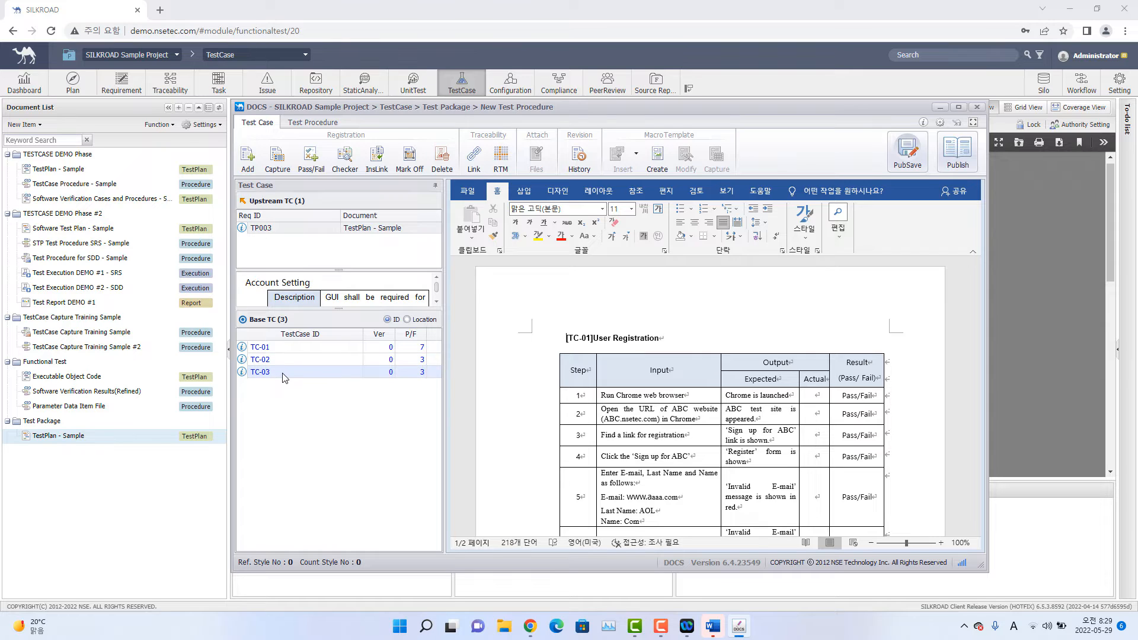
Step: Publish TestCase Procedure - Sample as version 1 with the description "Req - Feature - Testcase"
left_click(958, 156)
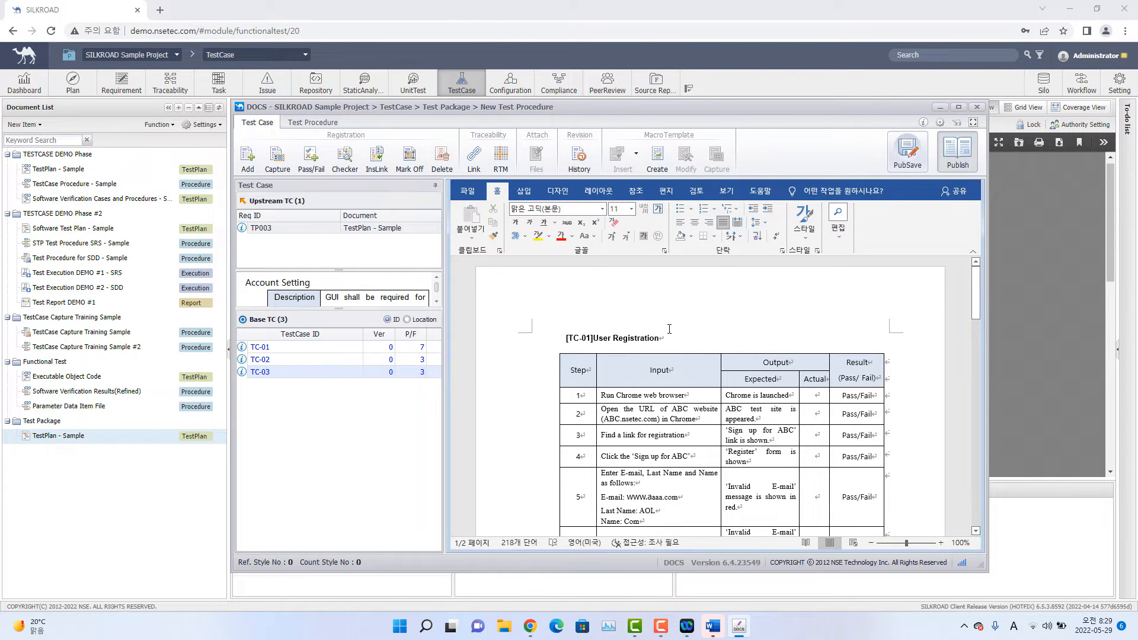
left_click(640, 378)
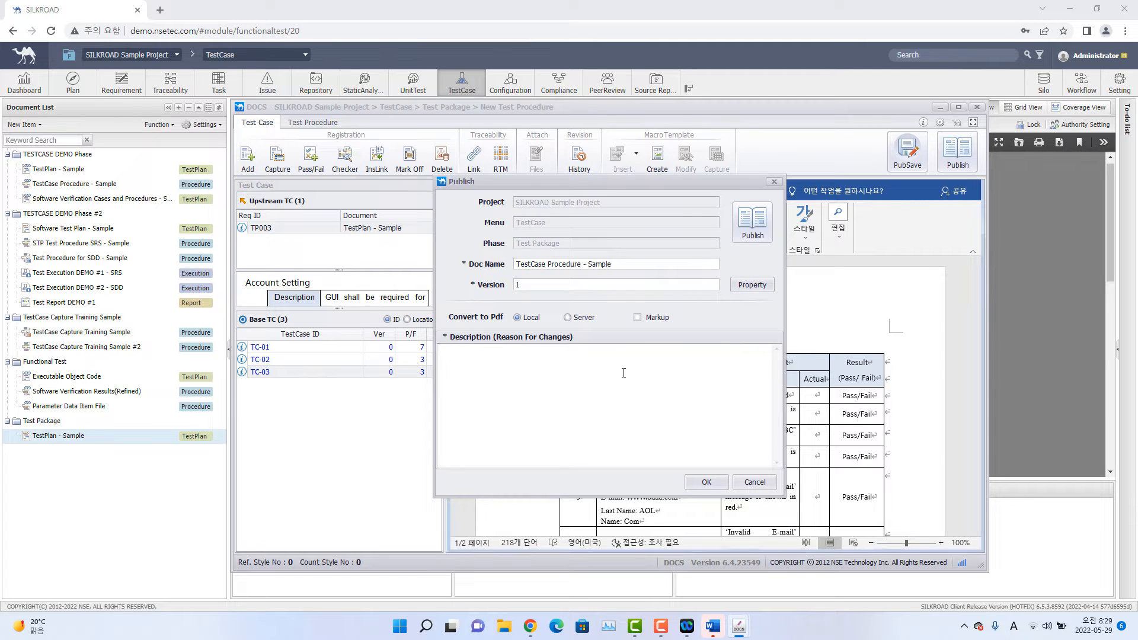
type("Req - Feature - Testcase")
left_click(713, 482)
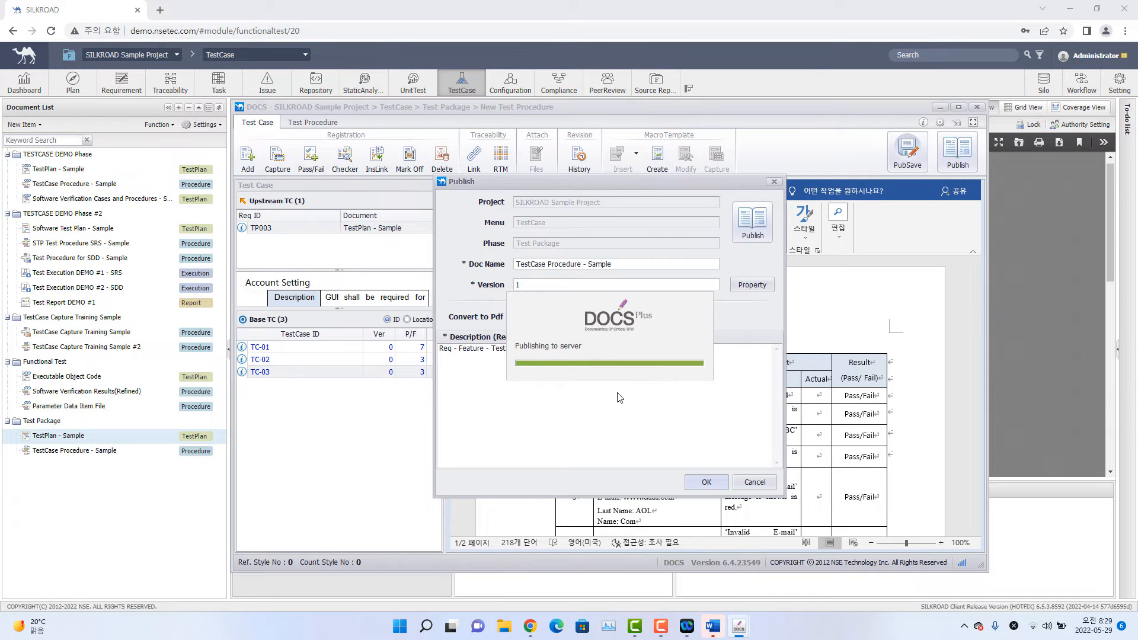
left_click(615, 371)
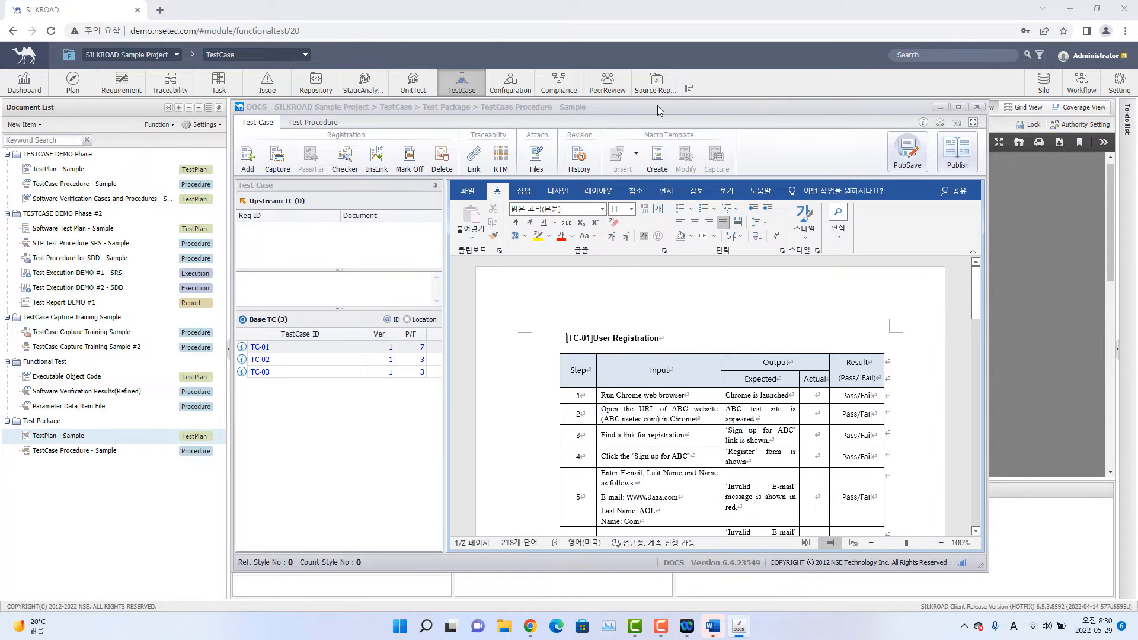
Step: Maximize the document editor and examine the Result (Pass/ Fail) header and the Pass/Fail cells of all steps in TC-01
double_click(658, 107)
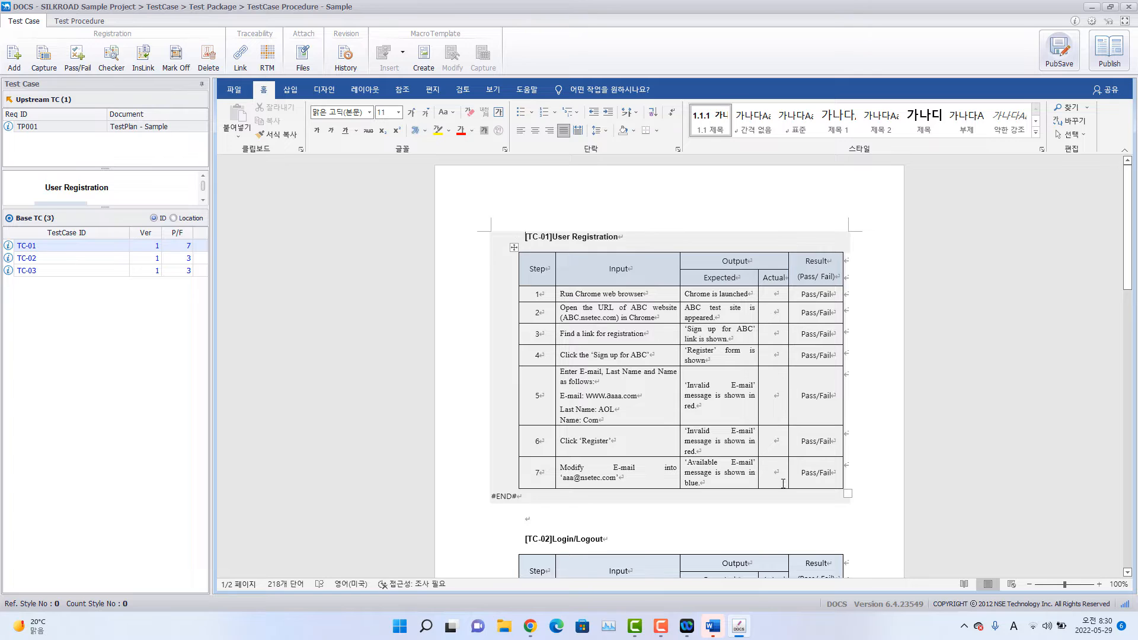
left_click(801, 260)
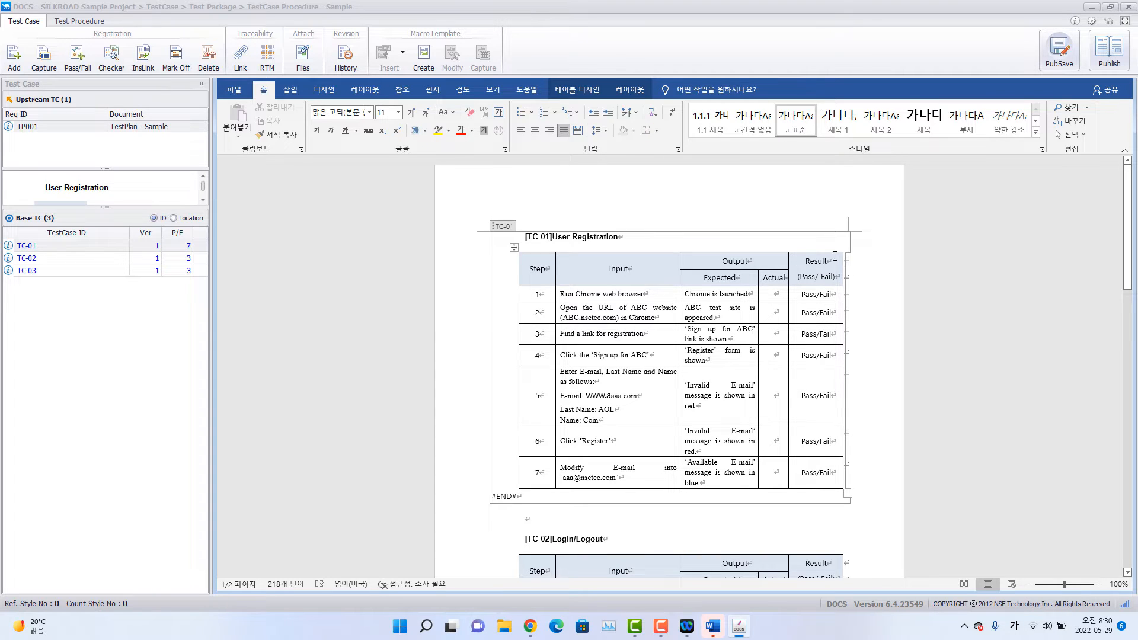
double_click(805, 262)
left_click_drag(802, 275, 836, 278)
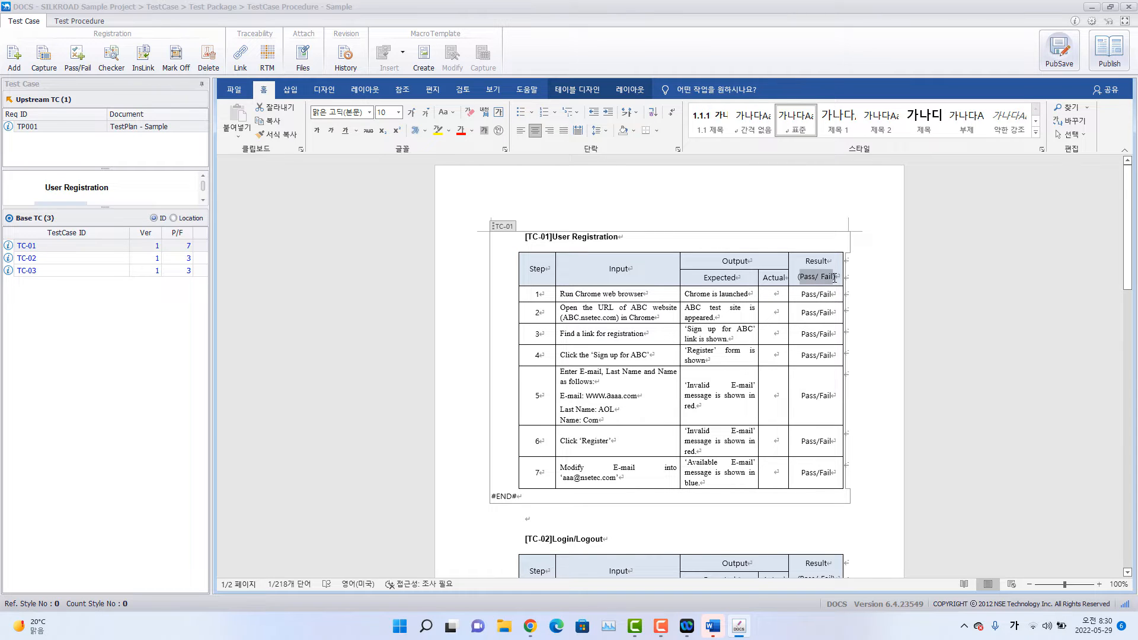
left_click(812, 271)
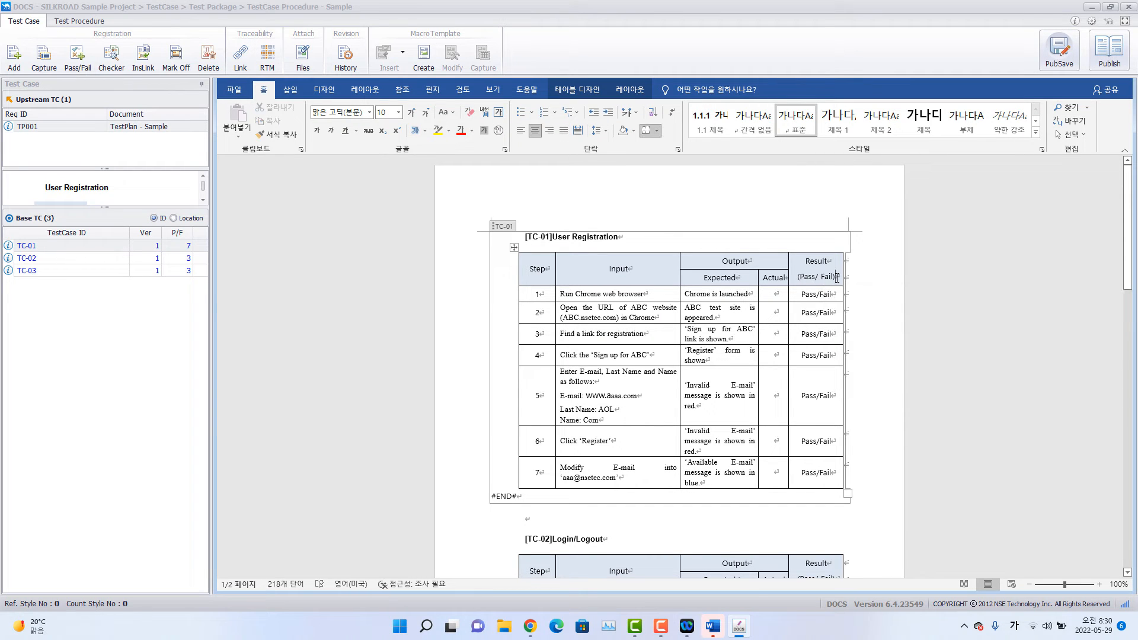
mouse_move(812, 271)
left_mouse_down()
mouse_move(842, 265)
mouse_move(831, 265)
left_mouse_up()
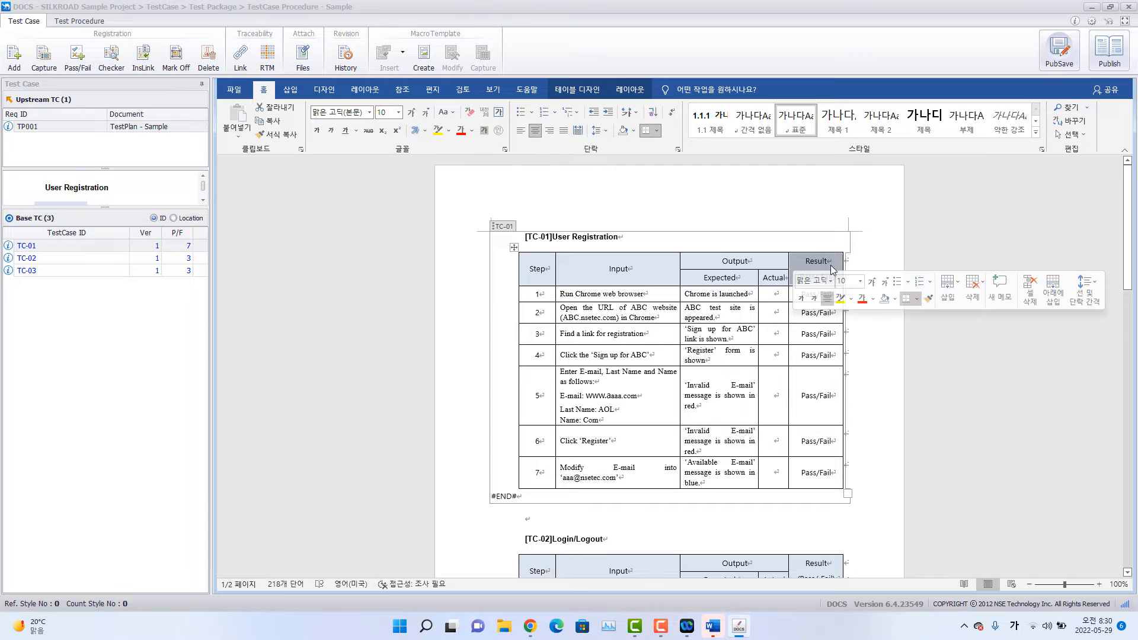
left_click(805, 299)
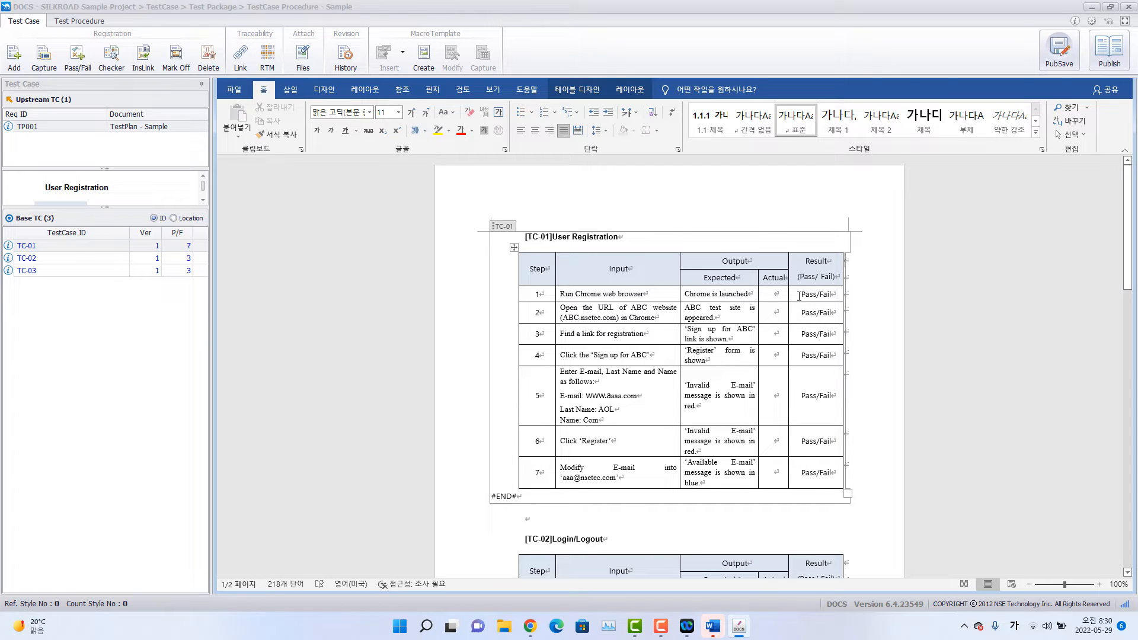
left_click_drag(798, 295, 818, 474)
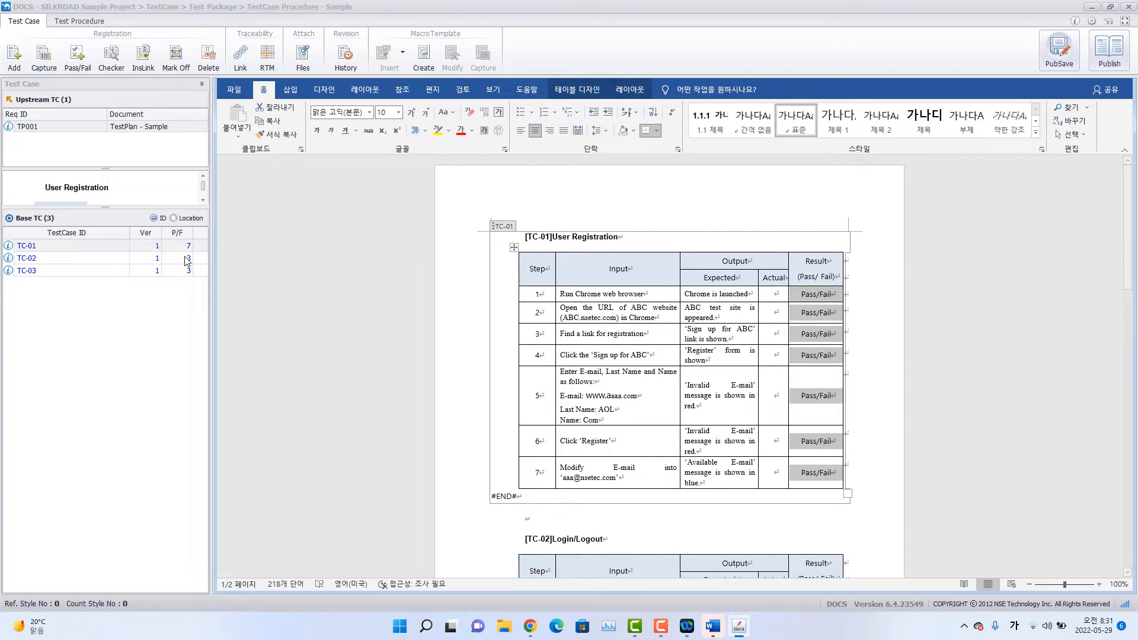
left_click(834, 299)
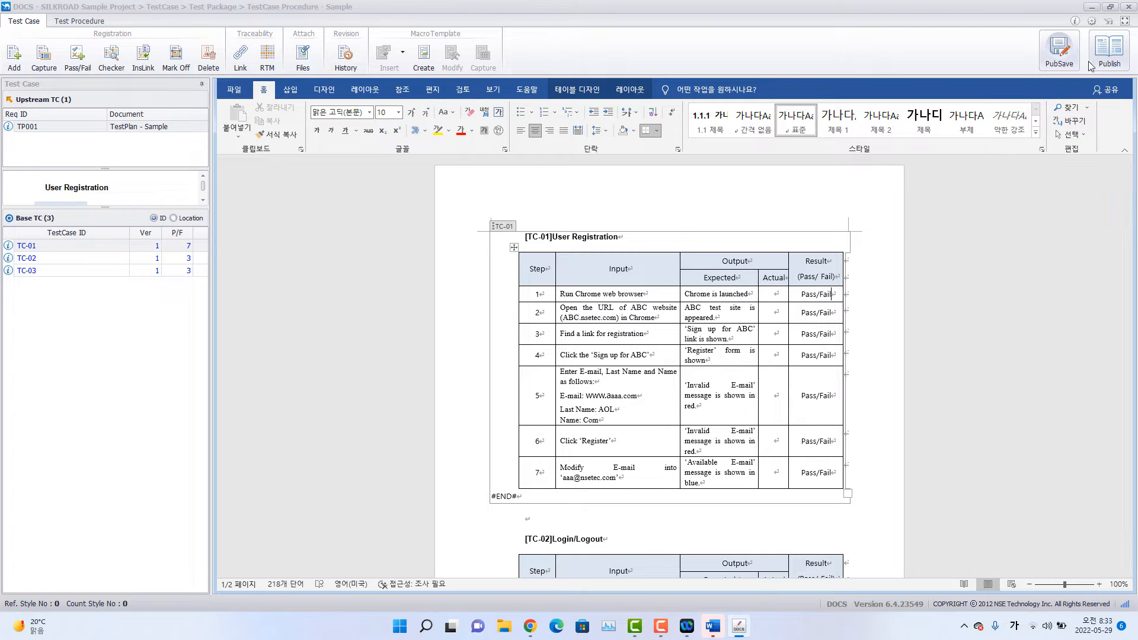
Step: Publish TestCase Procedure - Sample as version 2, keeping the existing change description
left_click(1109, 50)
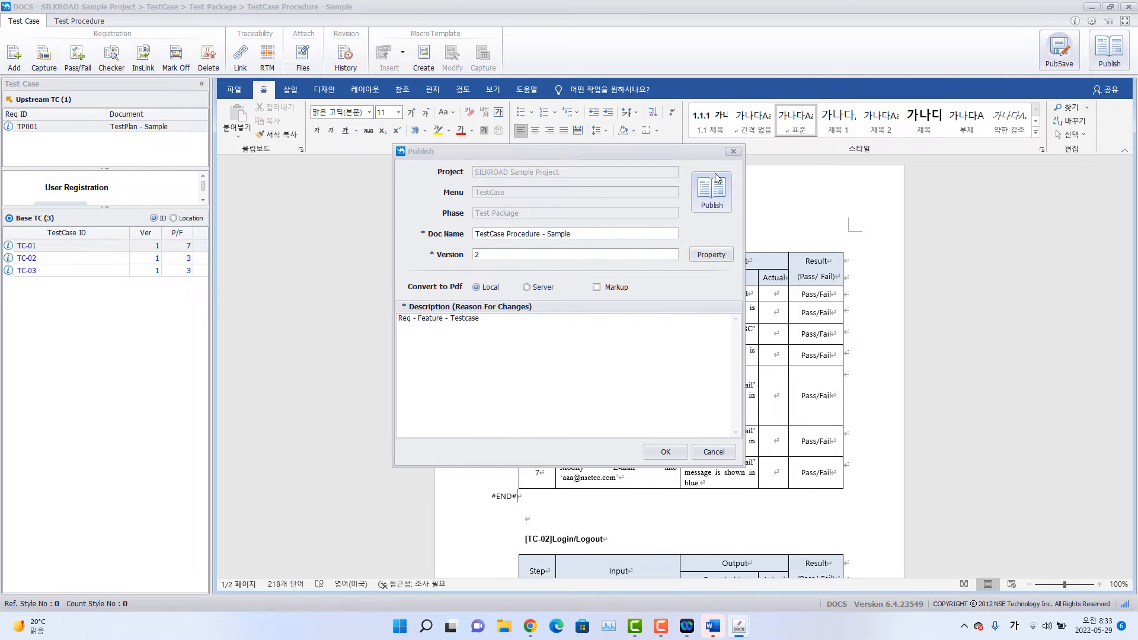
left_click(721, 191)
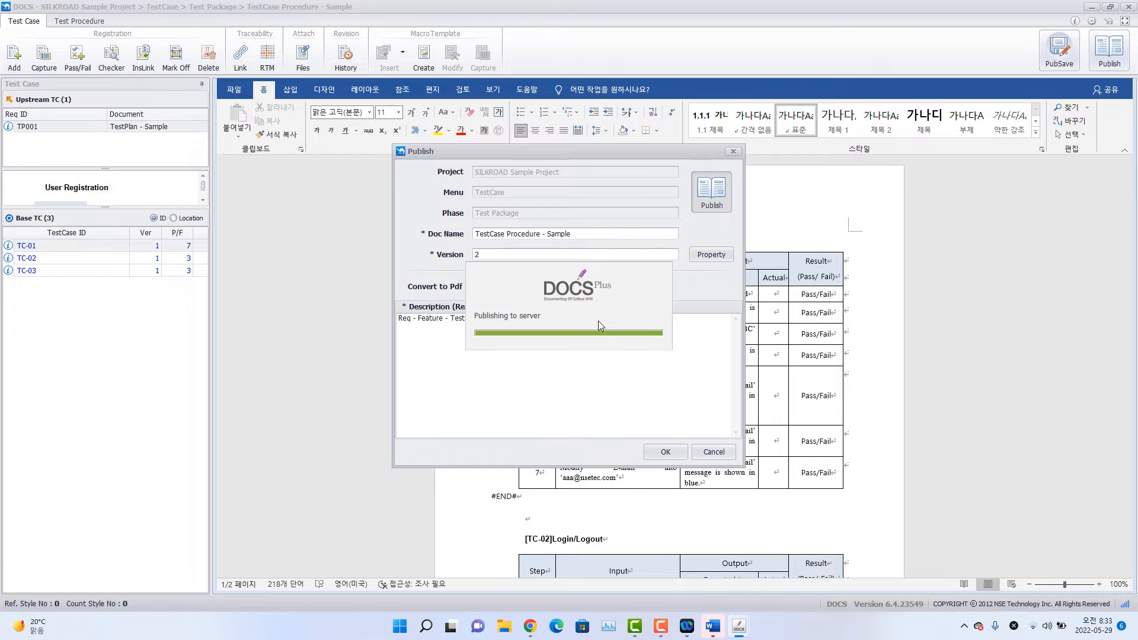
left_click(577, 342)
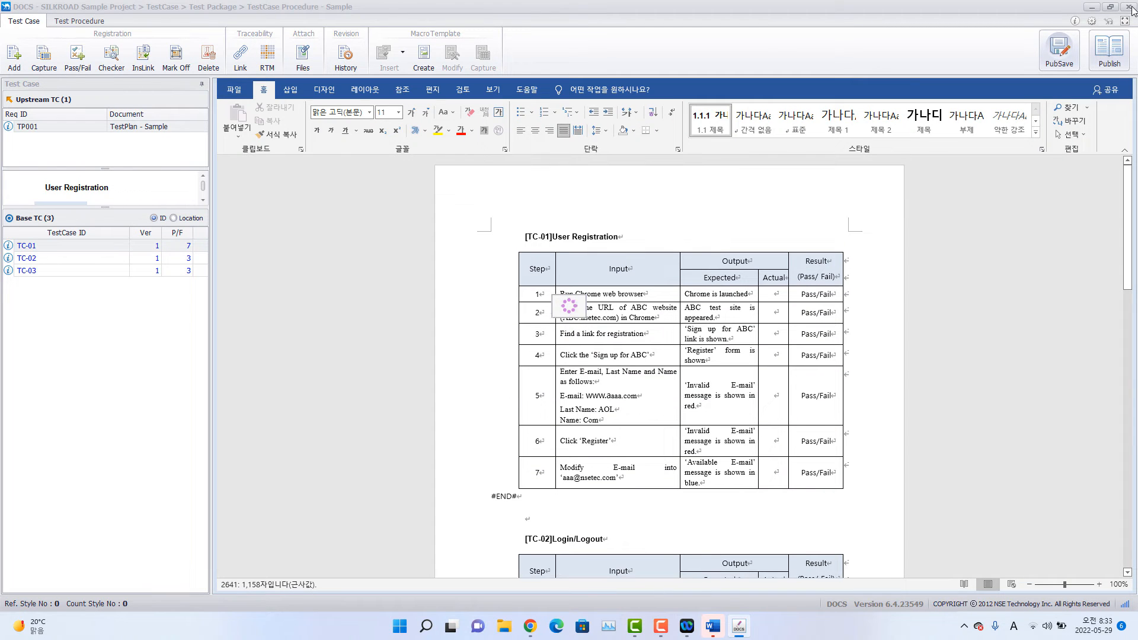
Step: Unlock the test procedure while closing the document editor, and reload the TestCase page
left_click(1129, 7)
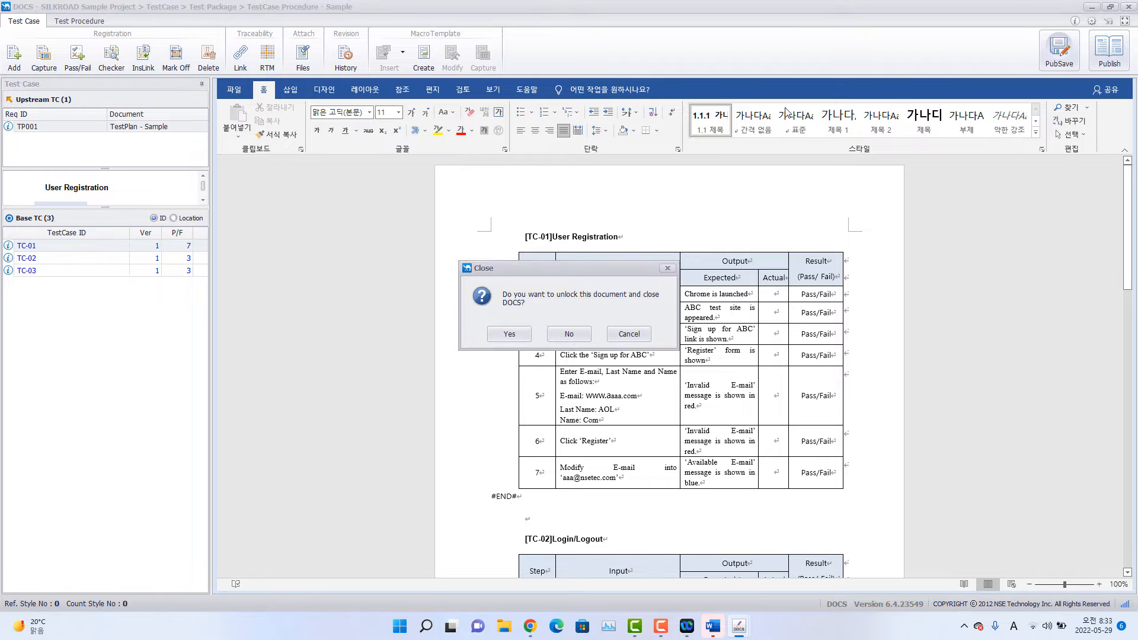
left_click(521, 333)
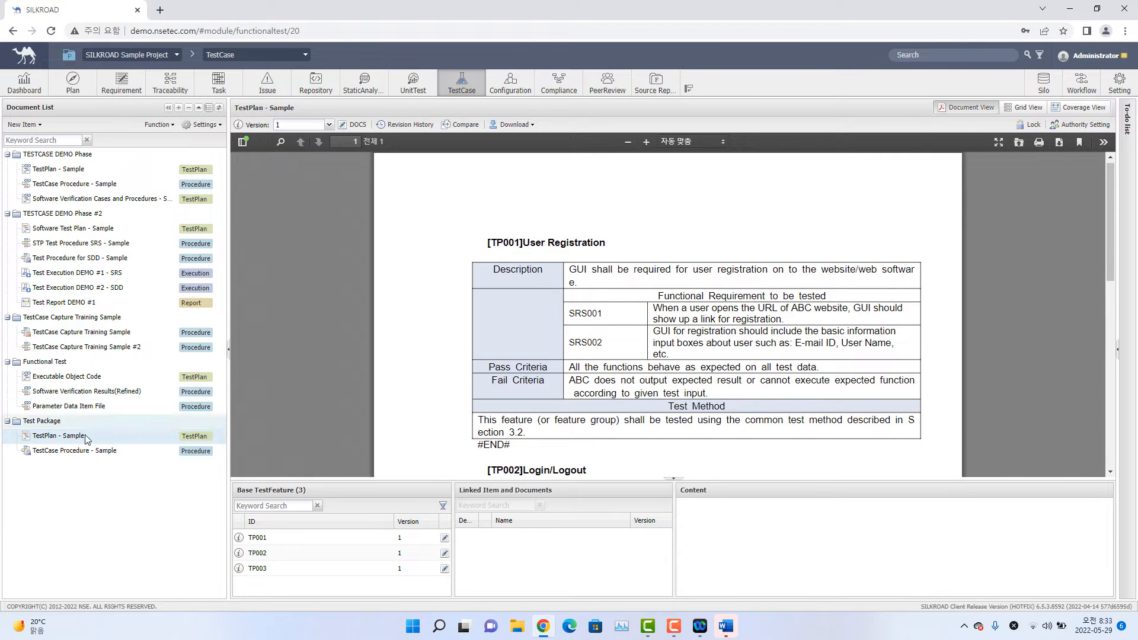
left_click(67, 494)
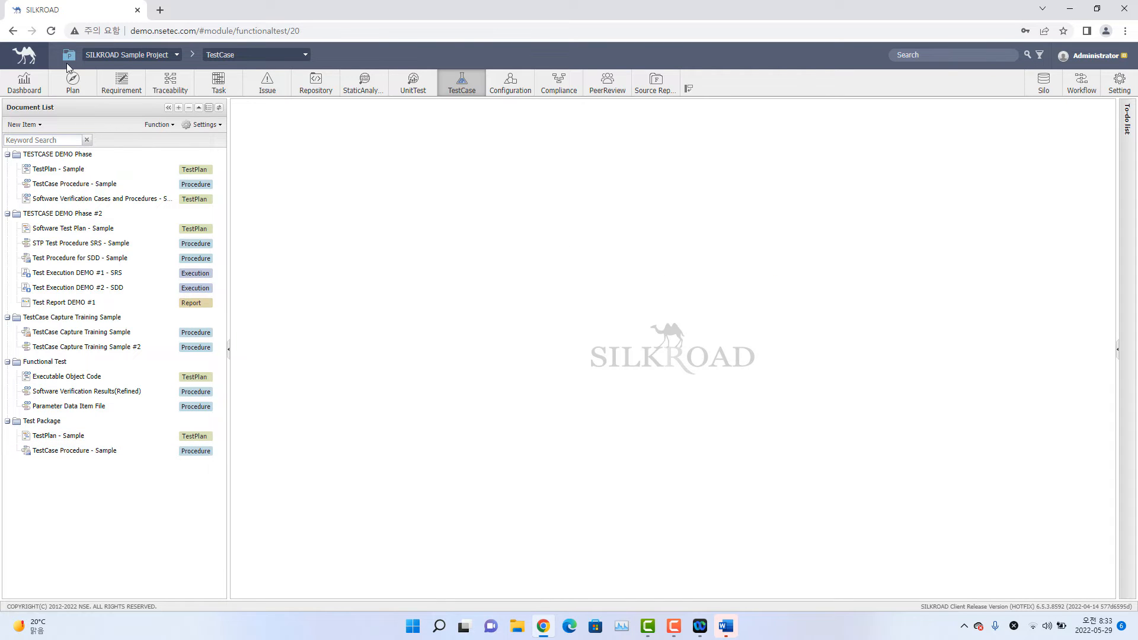
left_click(51, 31)
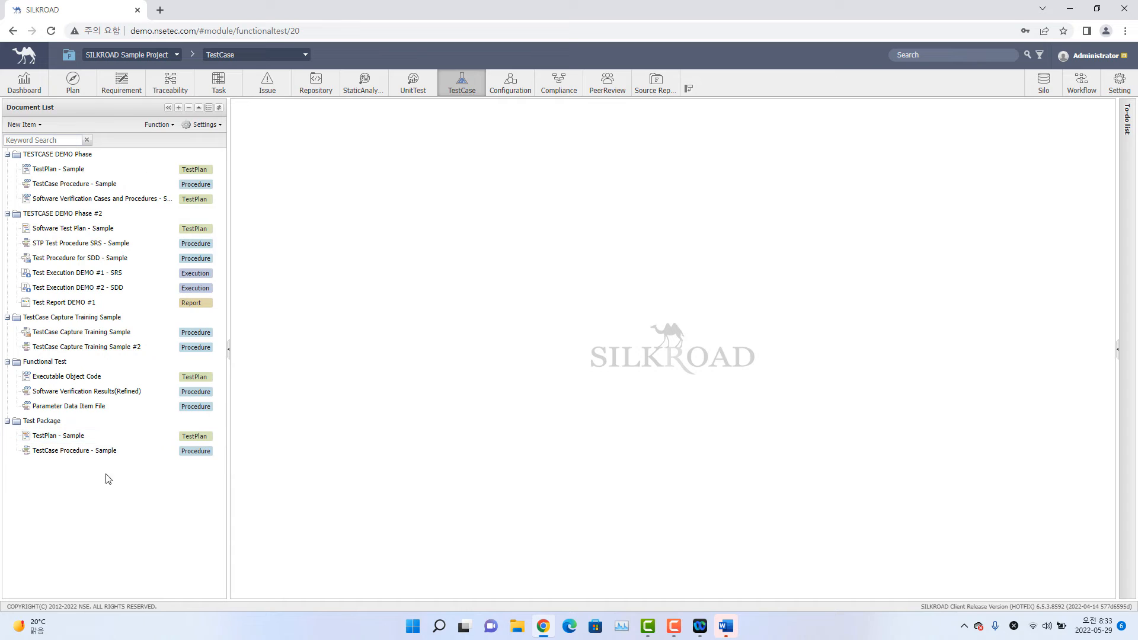
Step: Create a test execution in the Test Package folder based on that folder's TestCase Procedure - Sample
right_click(56, 423)
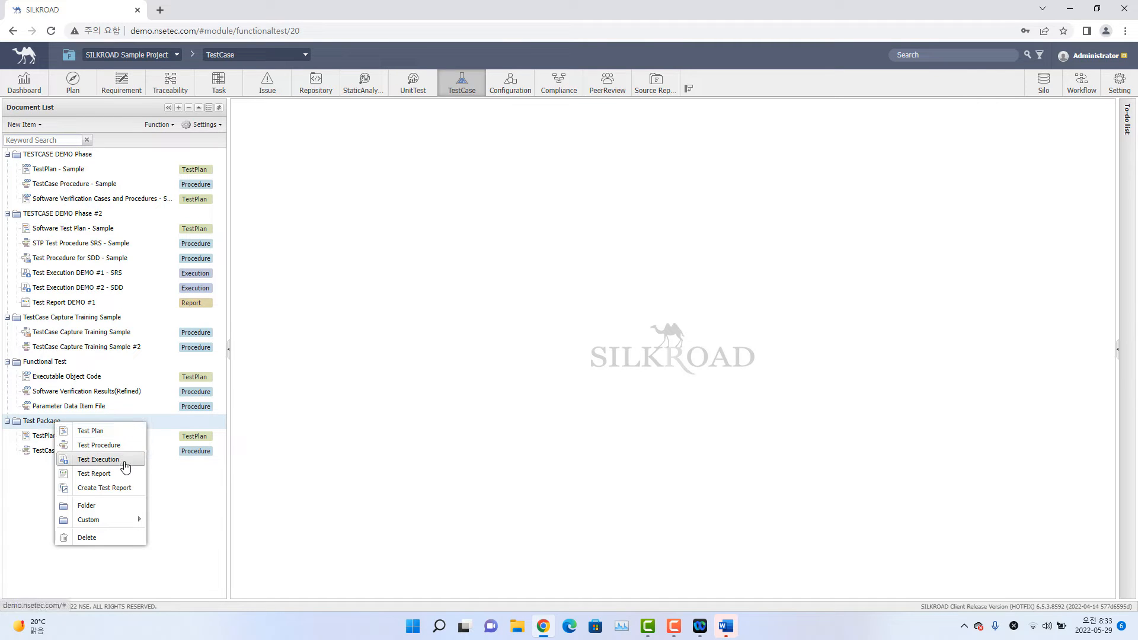
left_click(98, 459)
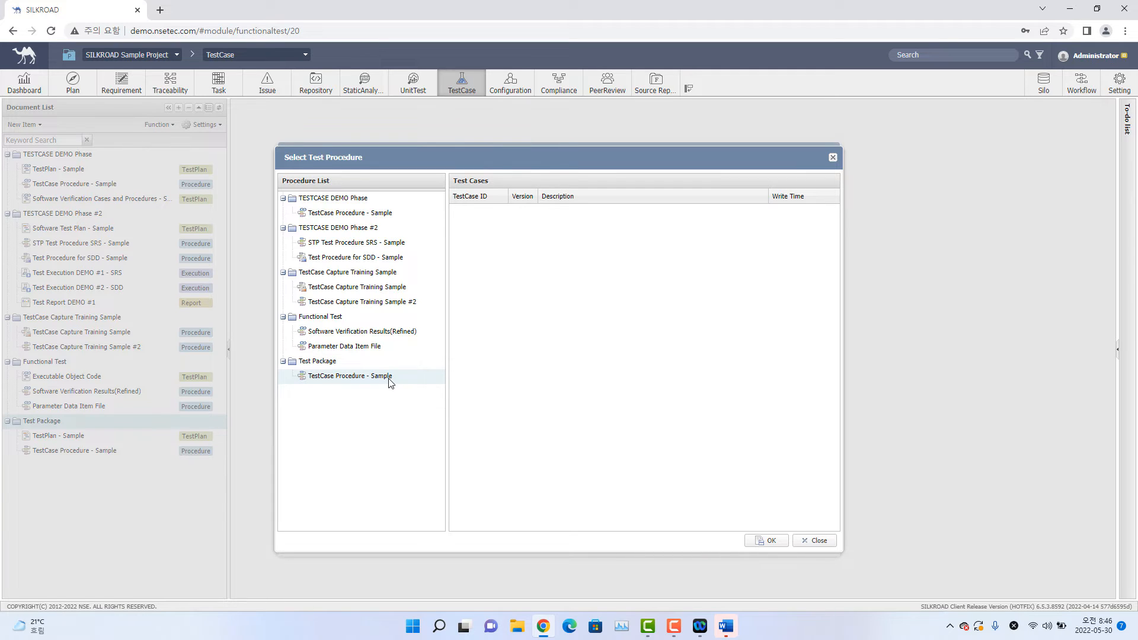
left_click(348, 380)
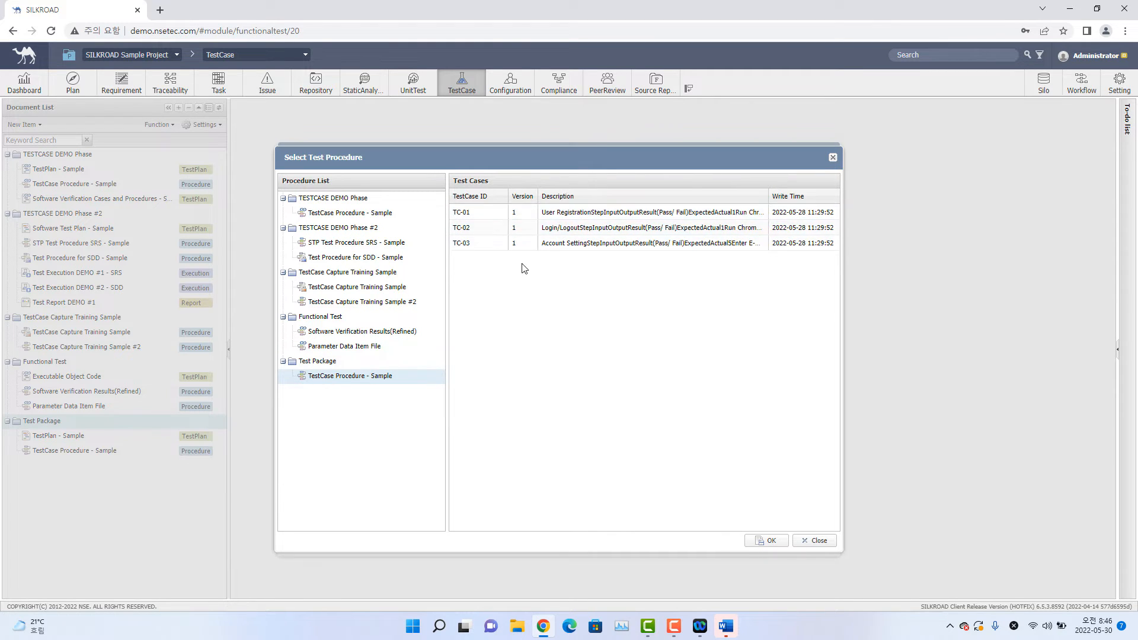
left_click(775, 544)
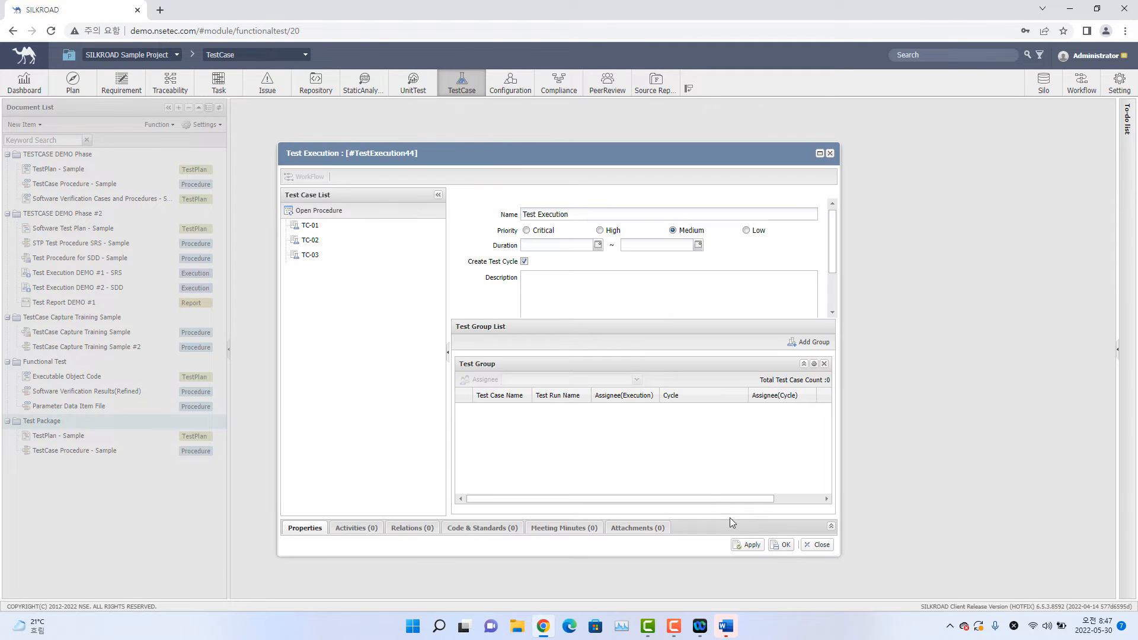
Step: Add test cases TC-01, TC-02 and TC-03 together to the execution's test group
left_click(335, 229)
left_click(335, 255, "shift")
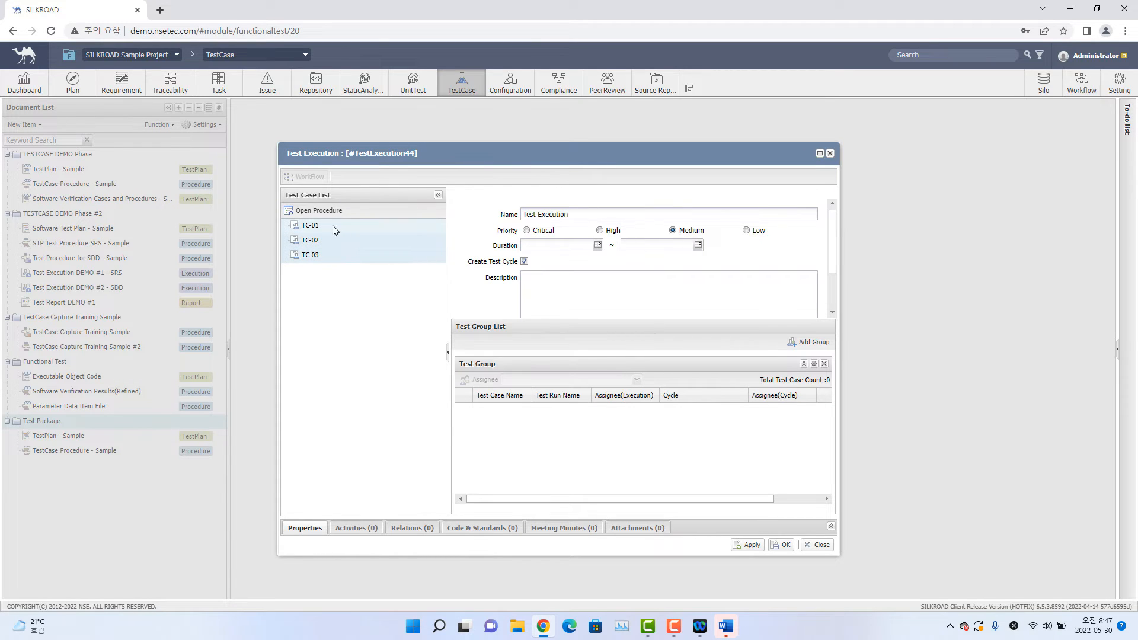
left_click_drag(311, 228, 498, 418)
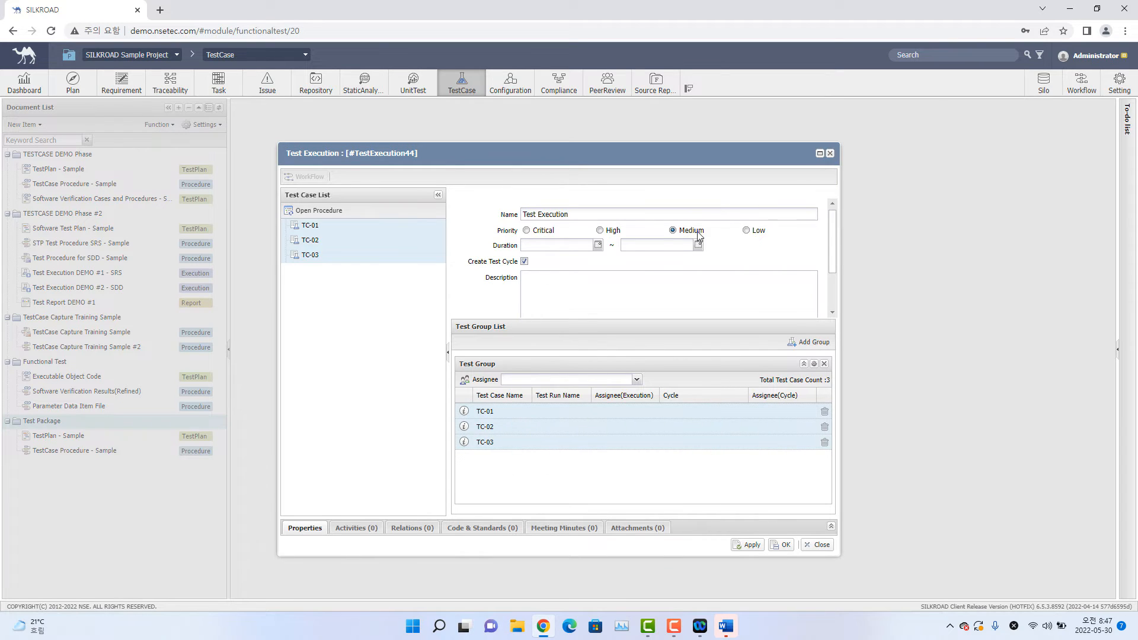
scroll(677, 231, "down", 2)
scroll(665, 243, "up", 2)
scroll(574, 269, "down", 1)
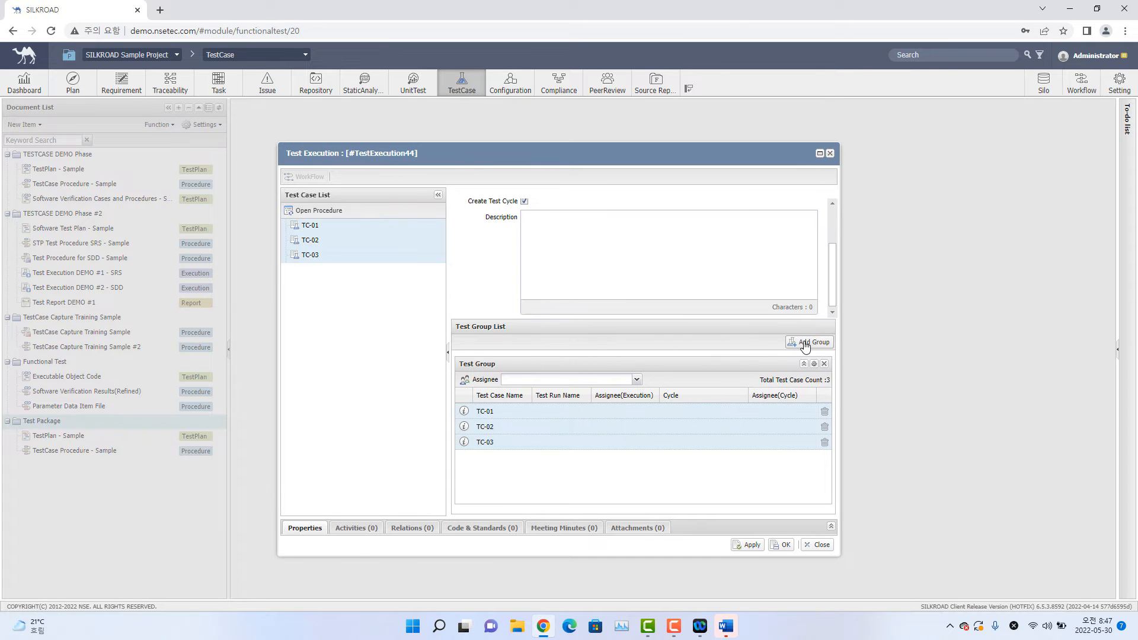
Step: Assign the whole test group, covering TC-01, TC-02 and TC-03, to the nse DEMO account
left_click(637, 380)
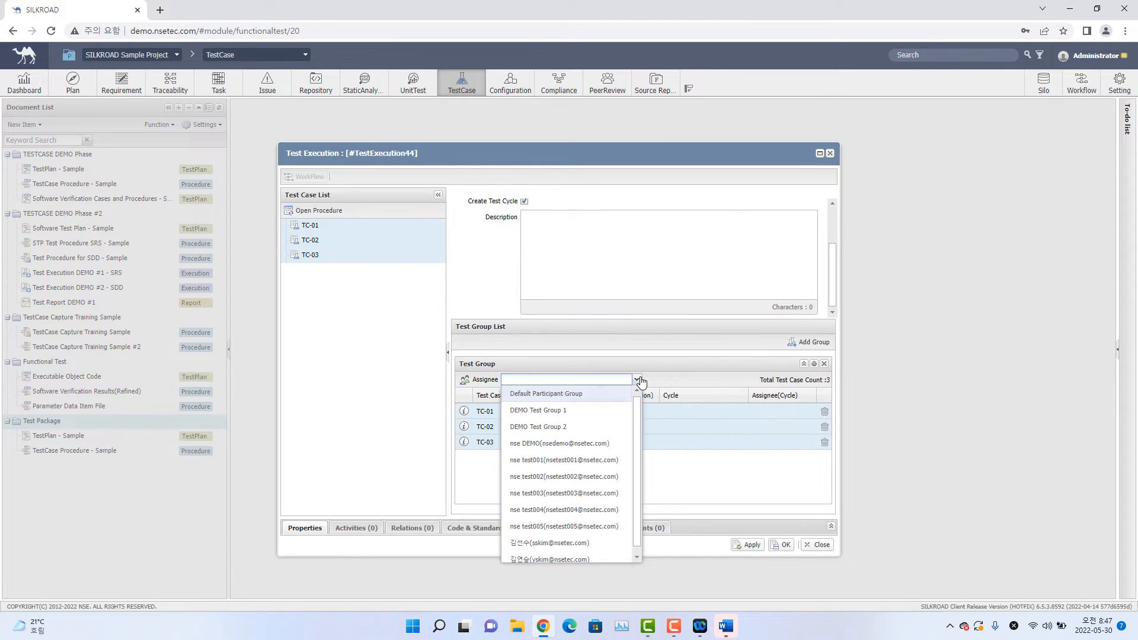
left_click(489, 465)
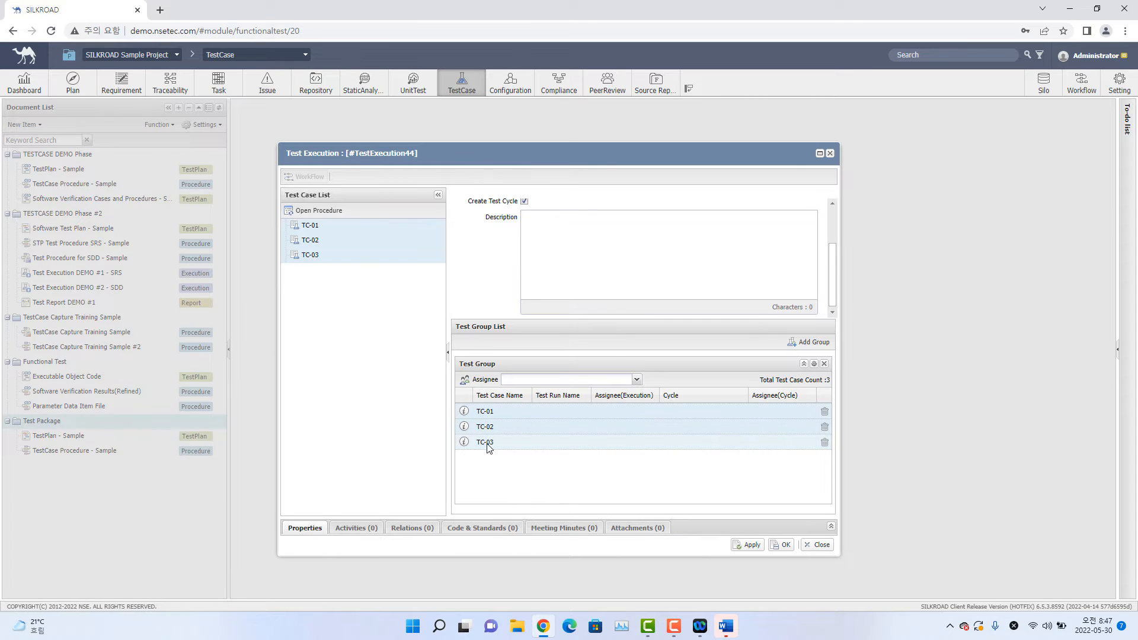
left_click(573, 379)
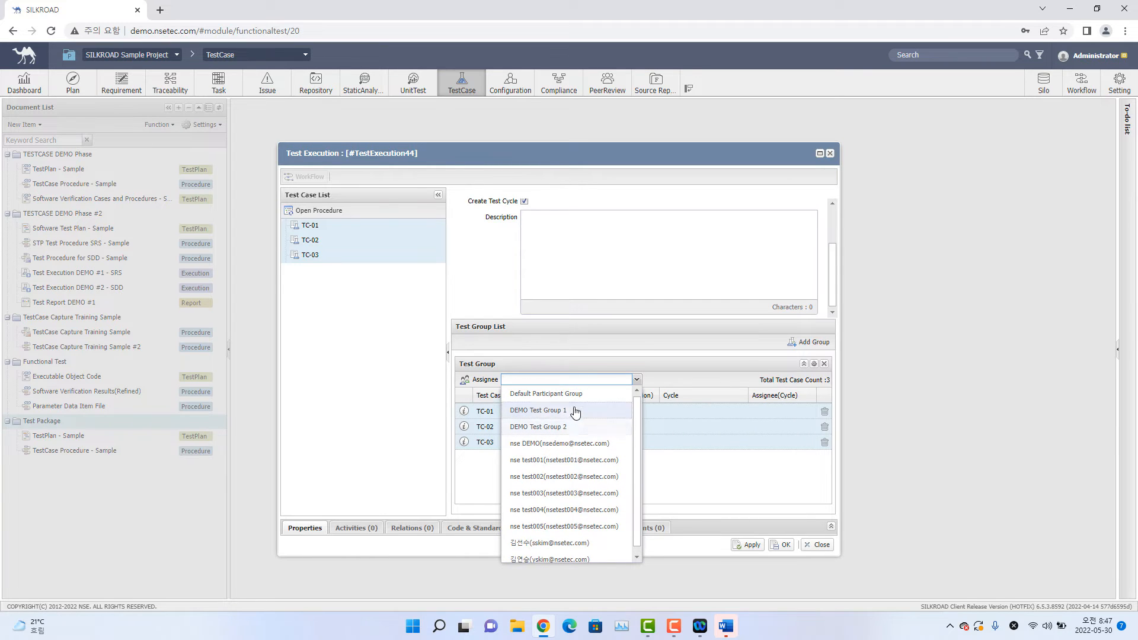
left_click(568, 444)
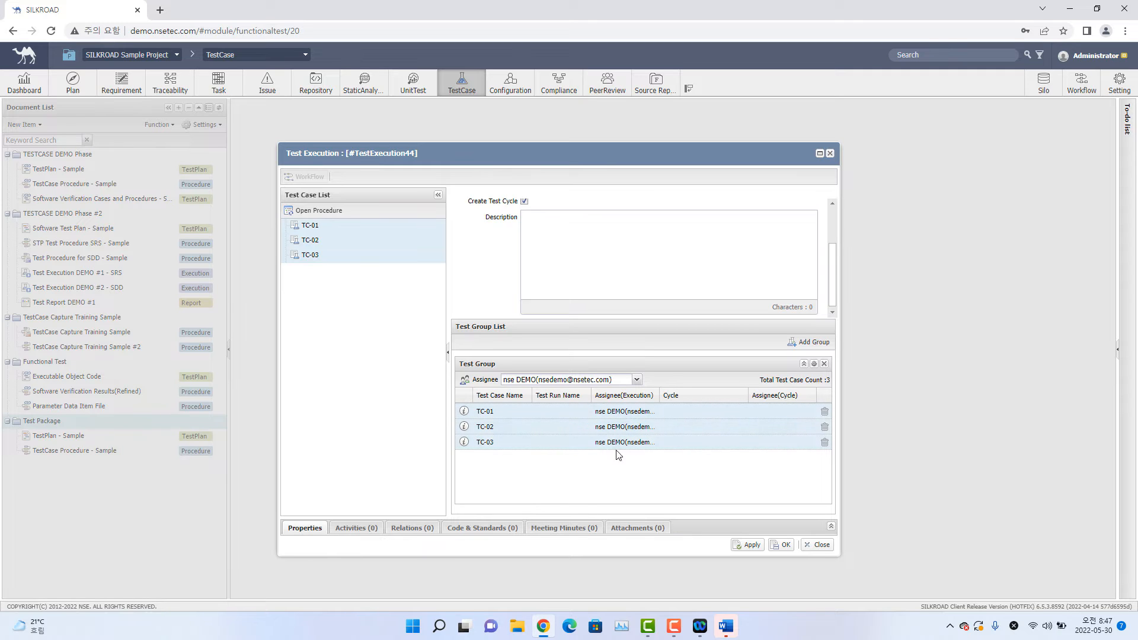
Step: Change TC-01's execution assignee to the nse test001 and nse test002 accounts, and widen the column to show the full entries
left_click(634, 414)
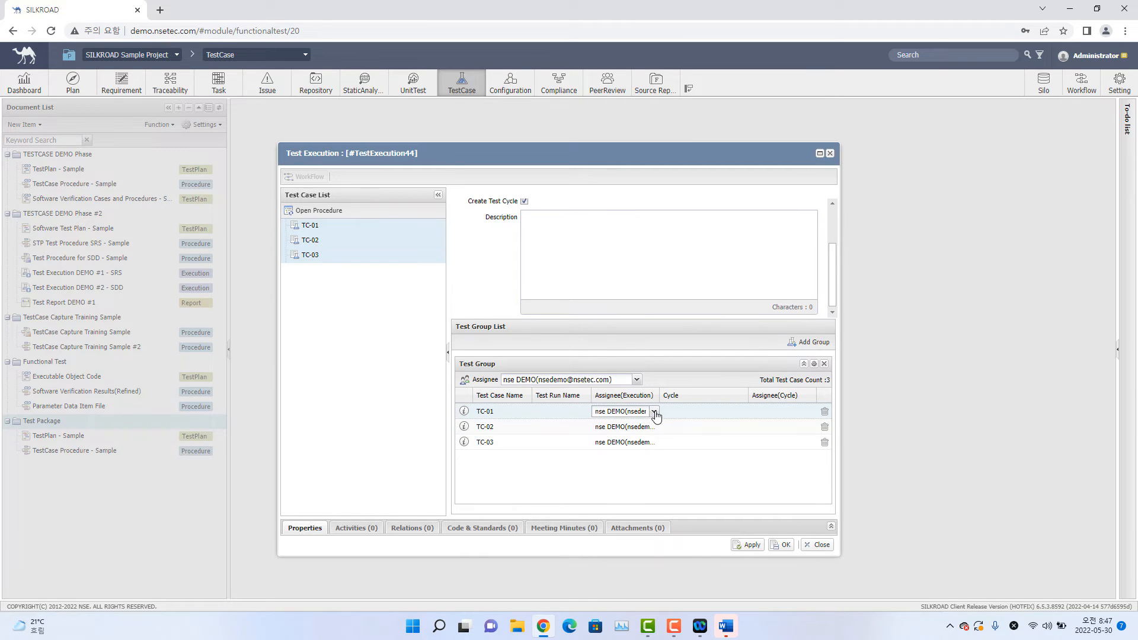
left_click(655, 414)
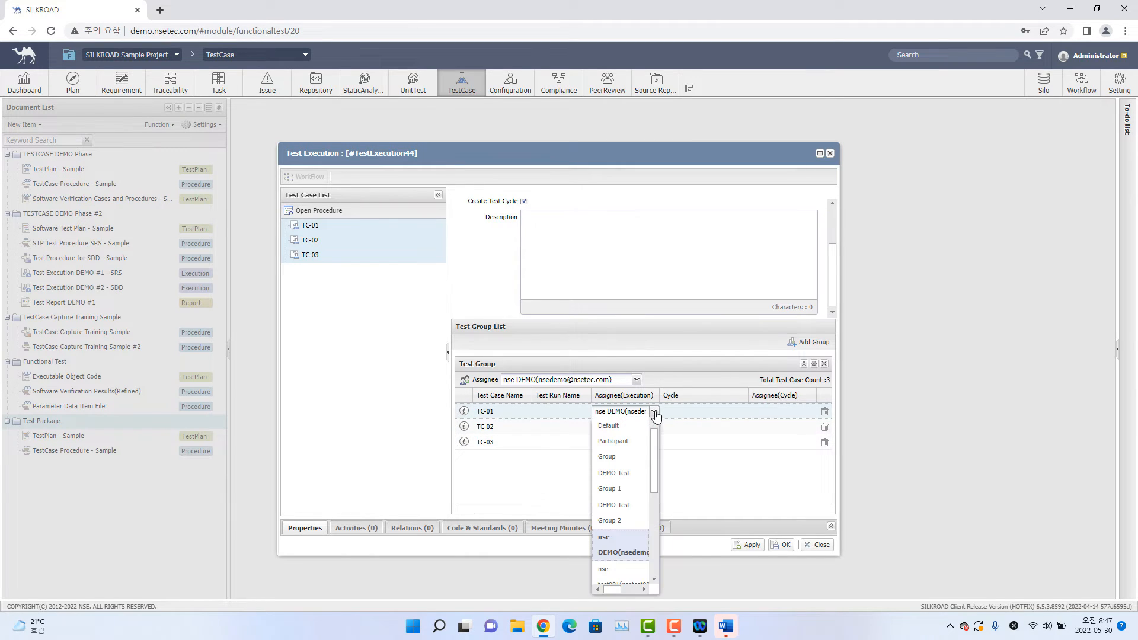
left_click(626, 478)
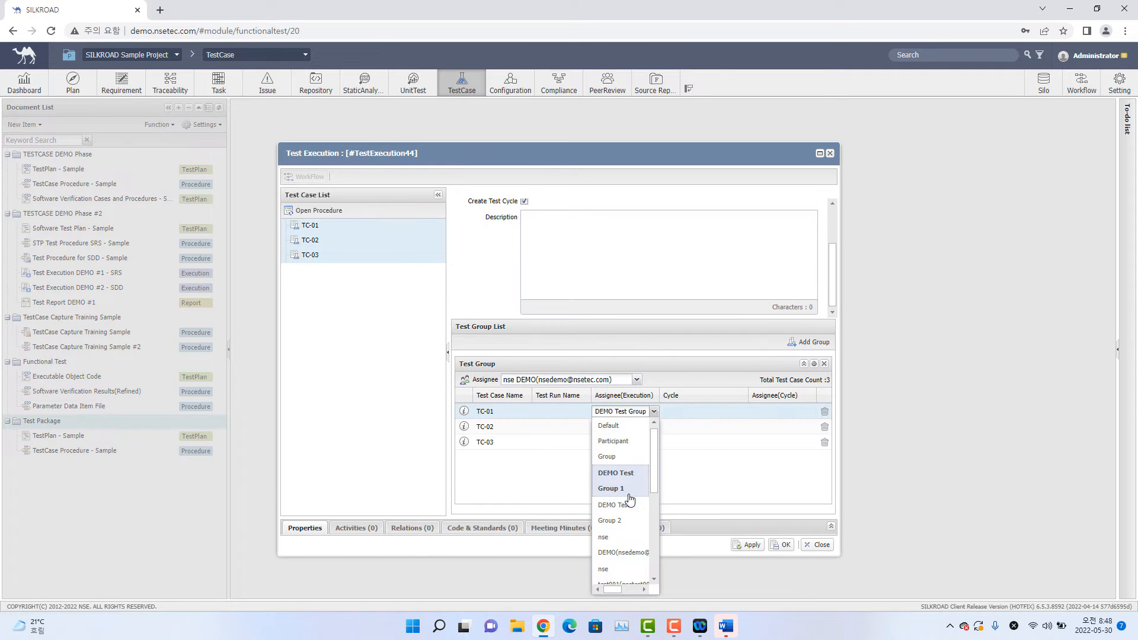
scroll(629, 472, "down", 3)
scroll(628, 471, "up", 3)
scroll(616, 498, "down", 2)
left_click(616, 491)
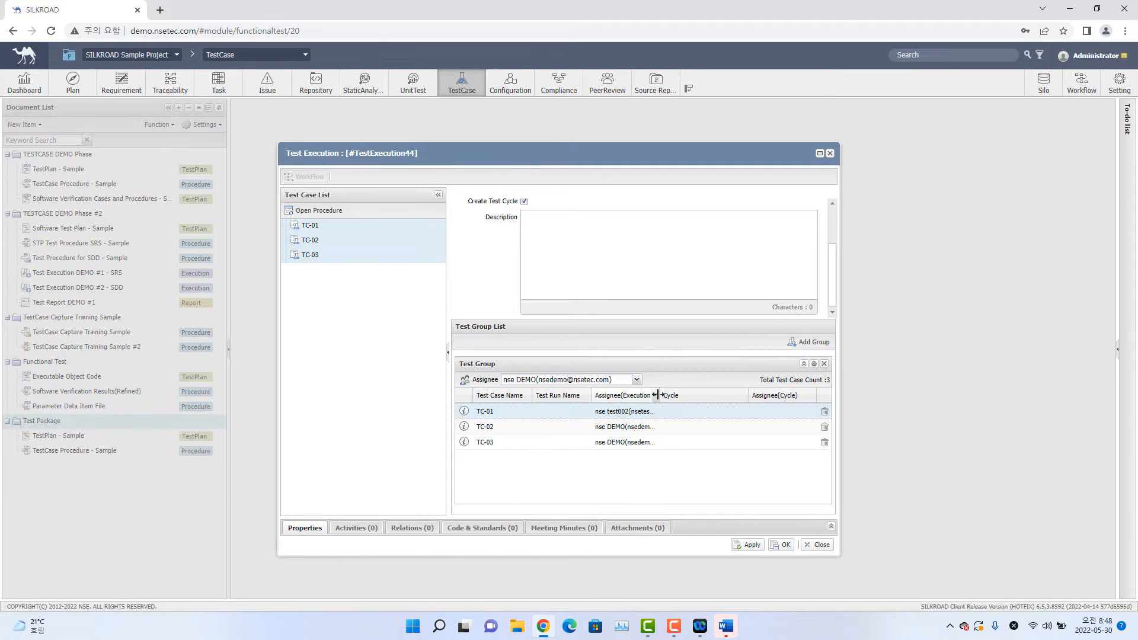
double_click(658, 396)
left_click(619, 468)
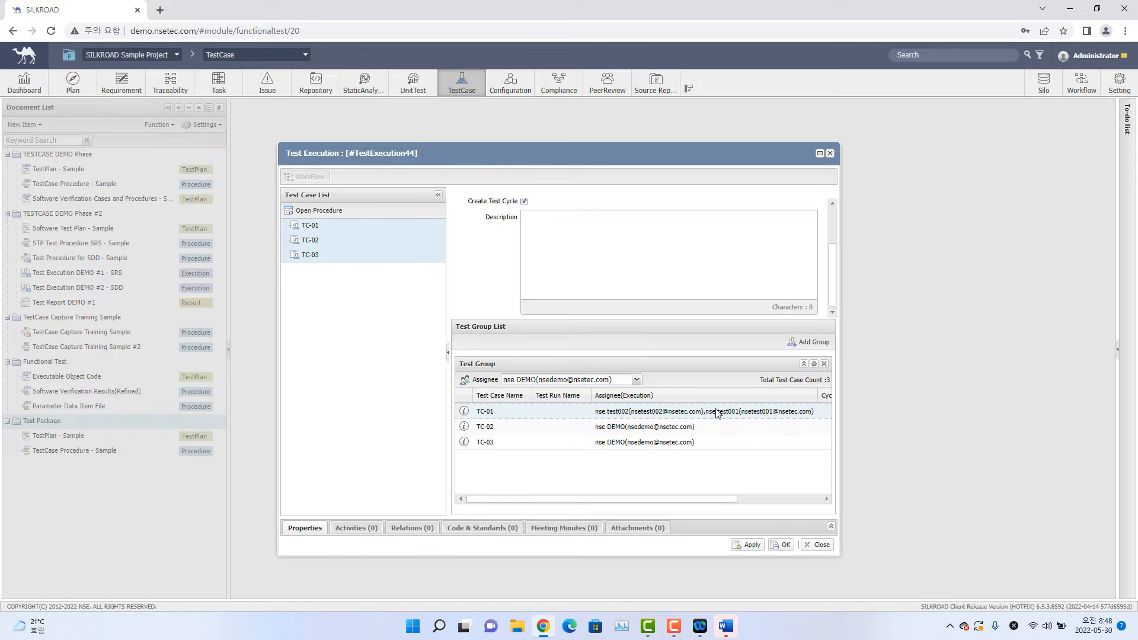
Step: Log back in to the expired session with the account password so the test execution can be saved
left_click(784, 546)
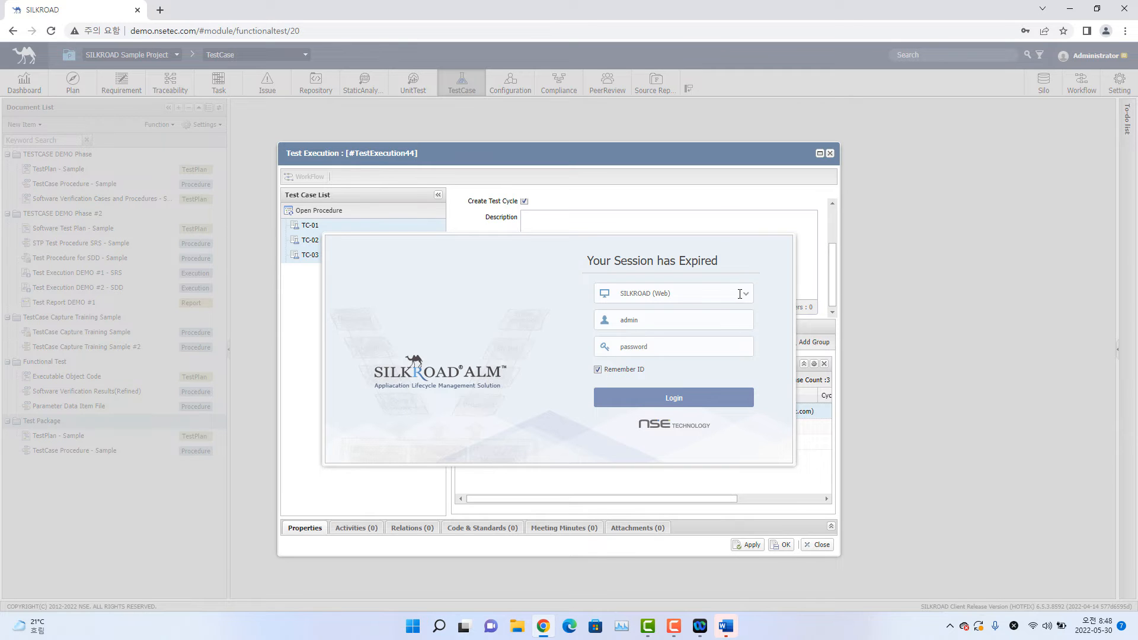
left_click(709, 397)
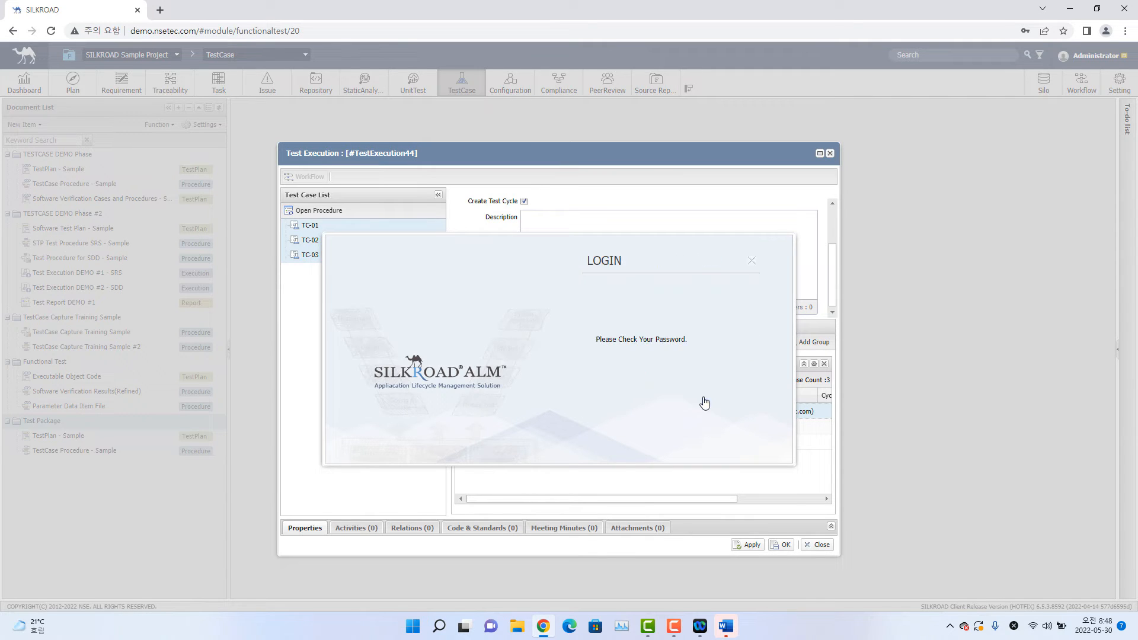
left_click(751, 261)
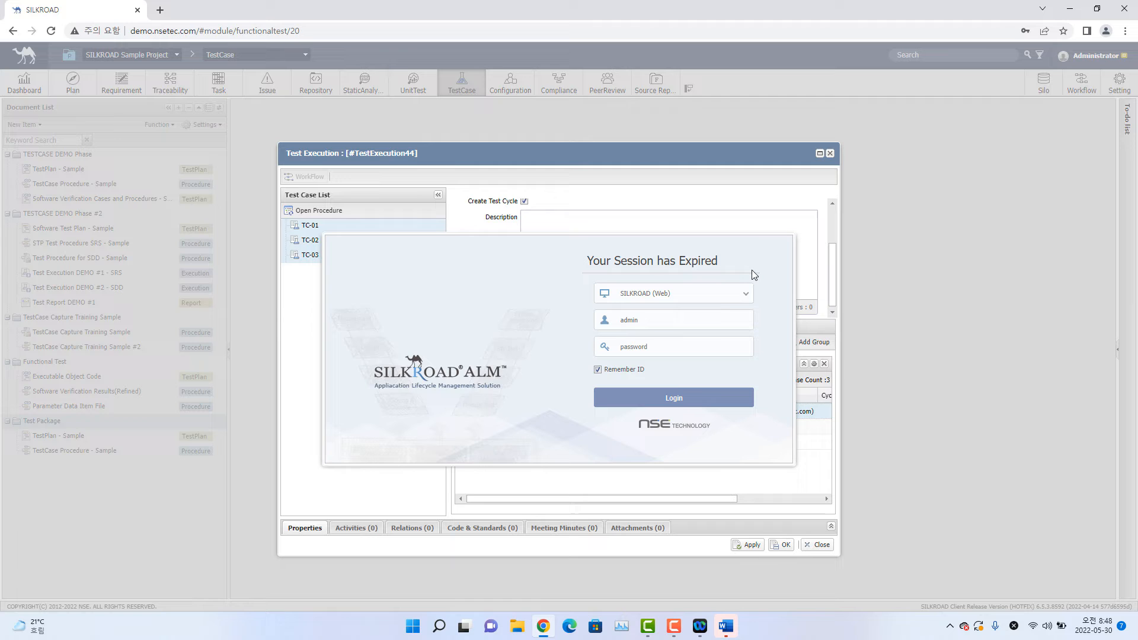
left_click(735, 294)
left_click(694, 320)
left_click(687, 347)
left_click(697, 356)
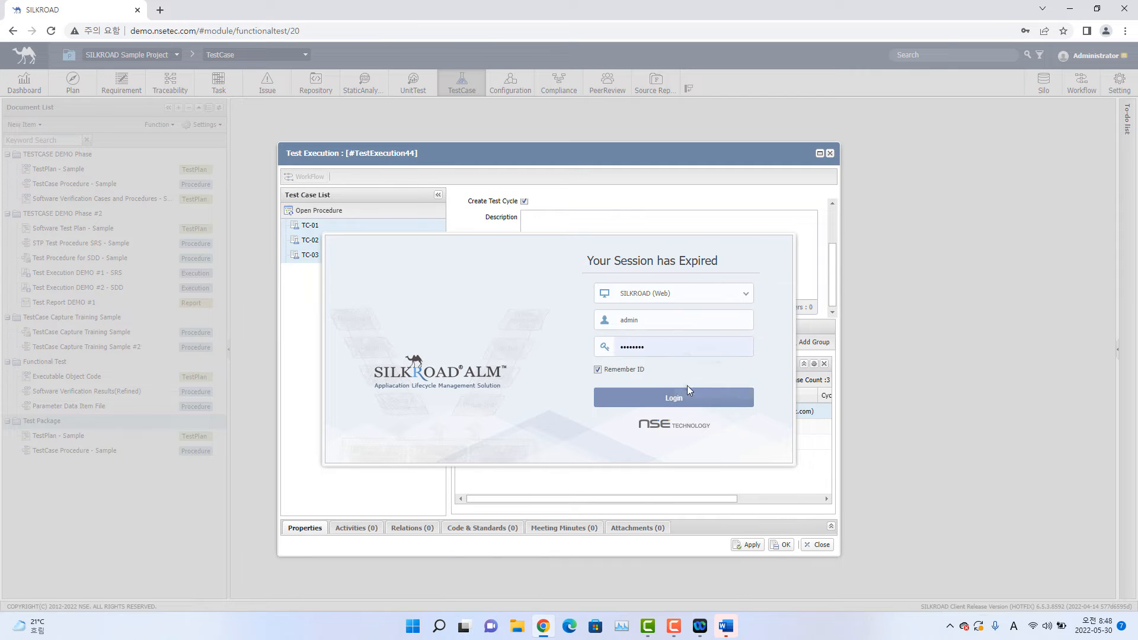
left_click(688, 397)
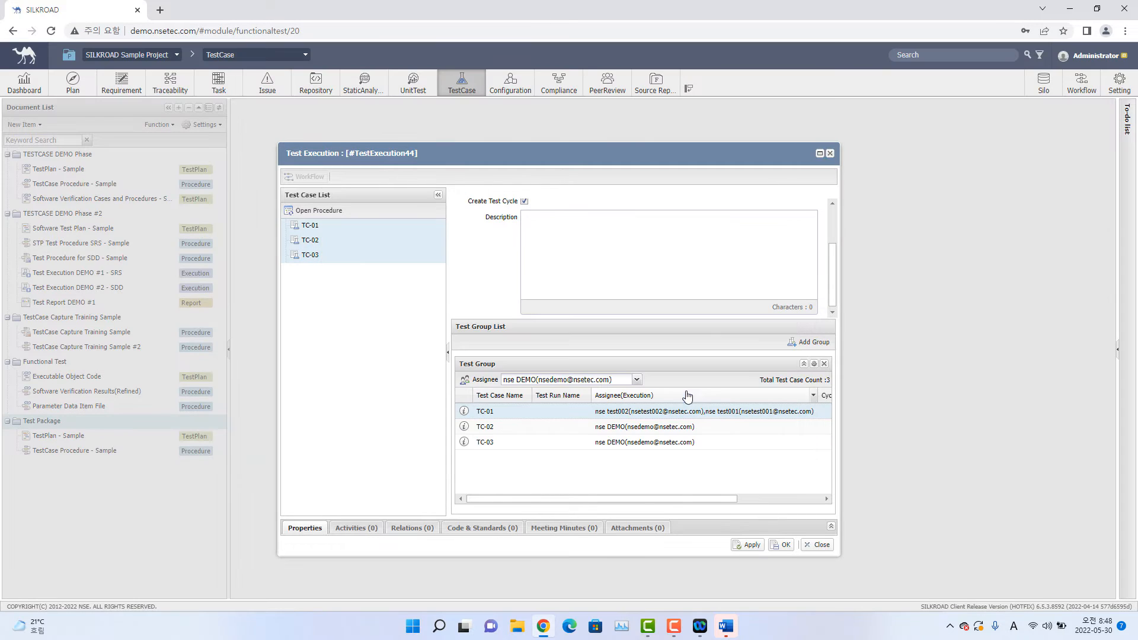
Step: Save the test execution and open the TC-01 test run from it in the Test Package folder
left_click(782, 545)
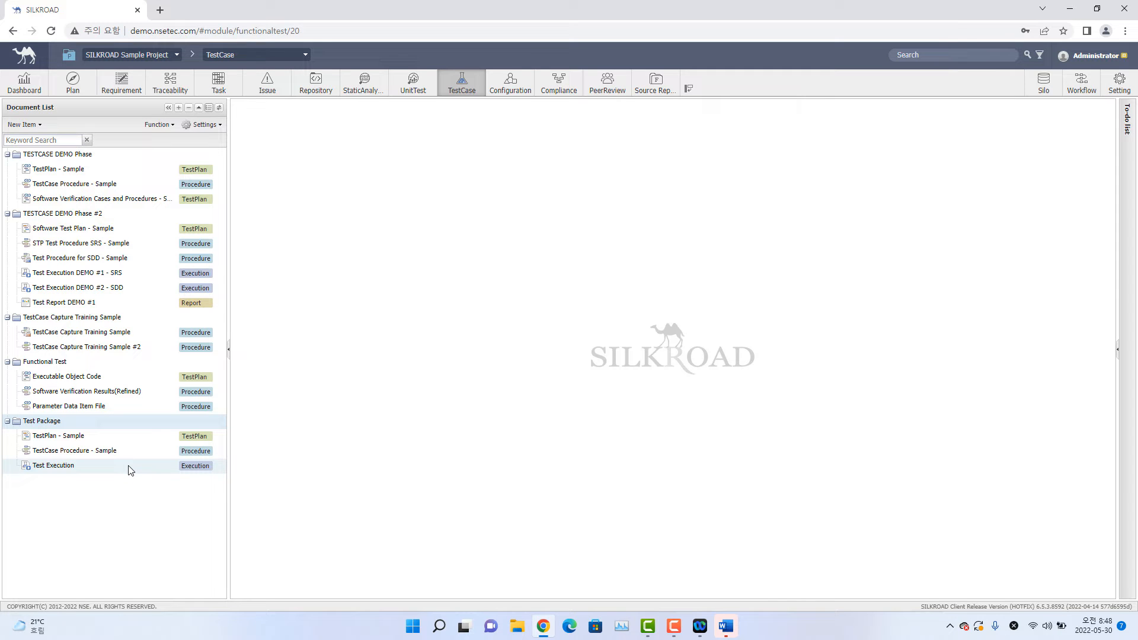
left_click(122, 469)
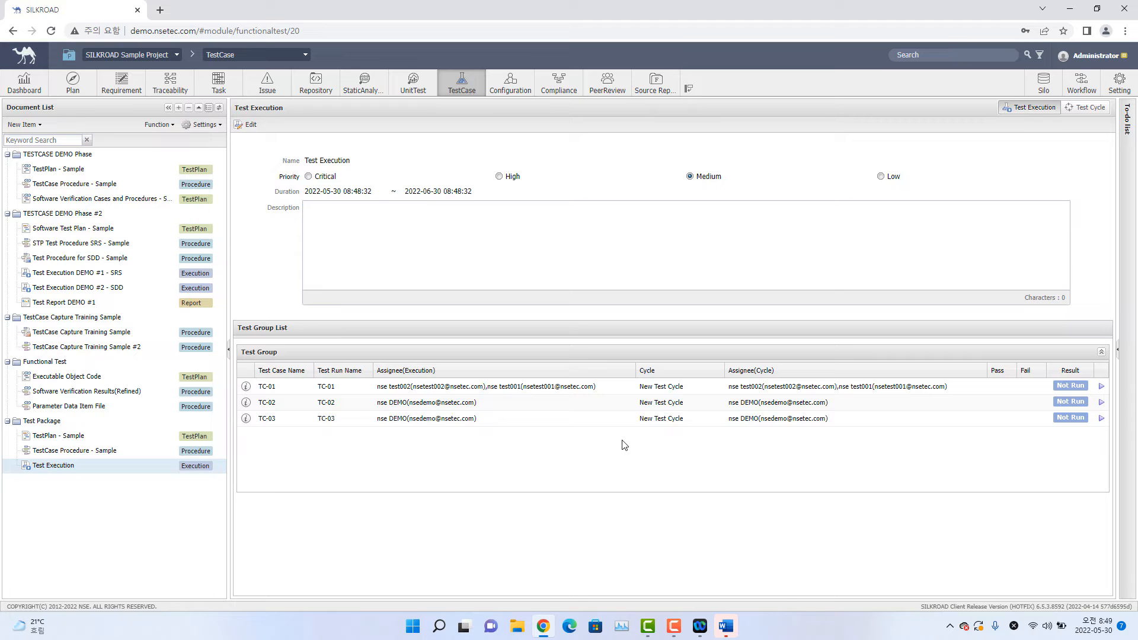
left_click(1102, 386)
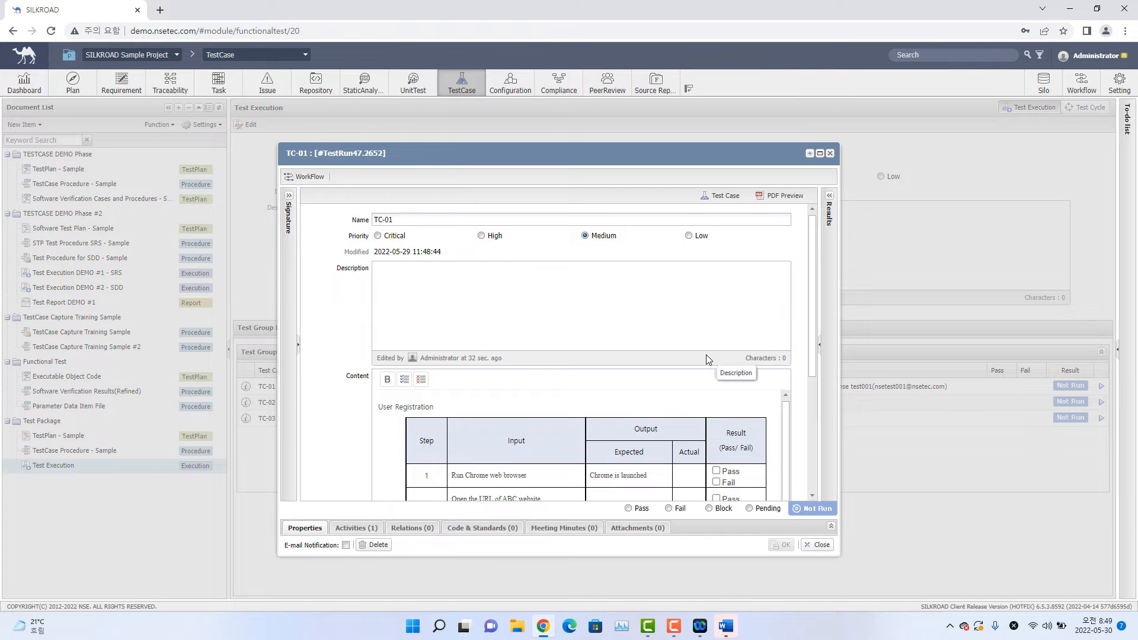
Step: Examine the User Registration steps, expected outputs and result fields of the TC-01 test run in a maximized window
scroll(706, 359, "down", 6)
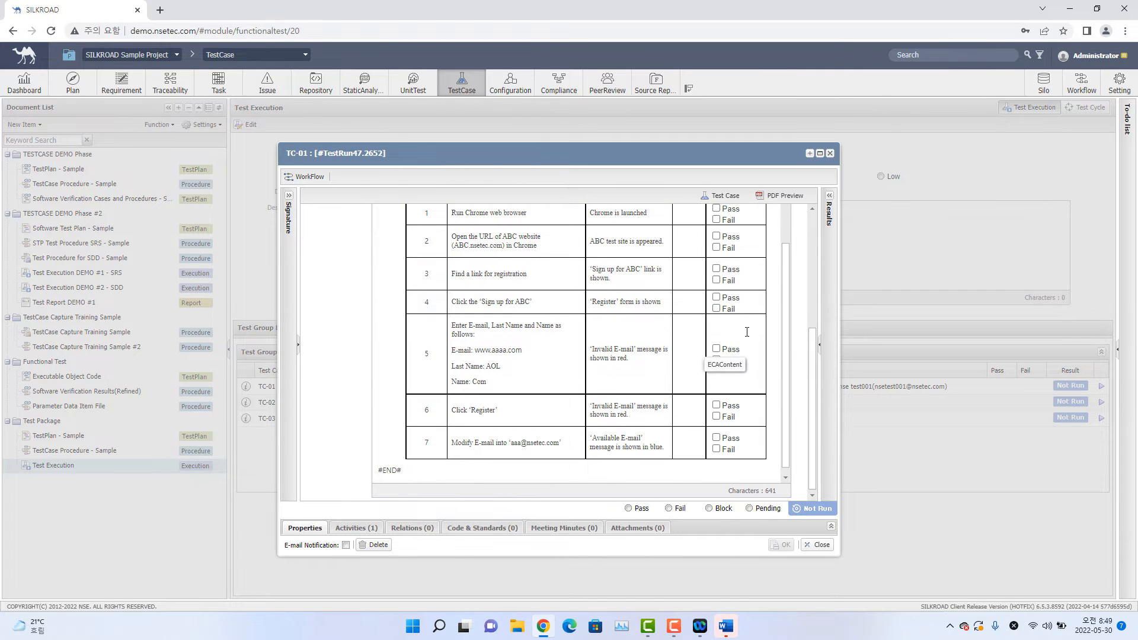
scroll(747, 332, "up", 1)
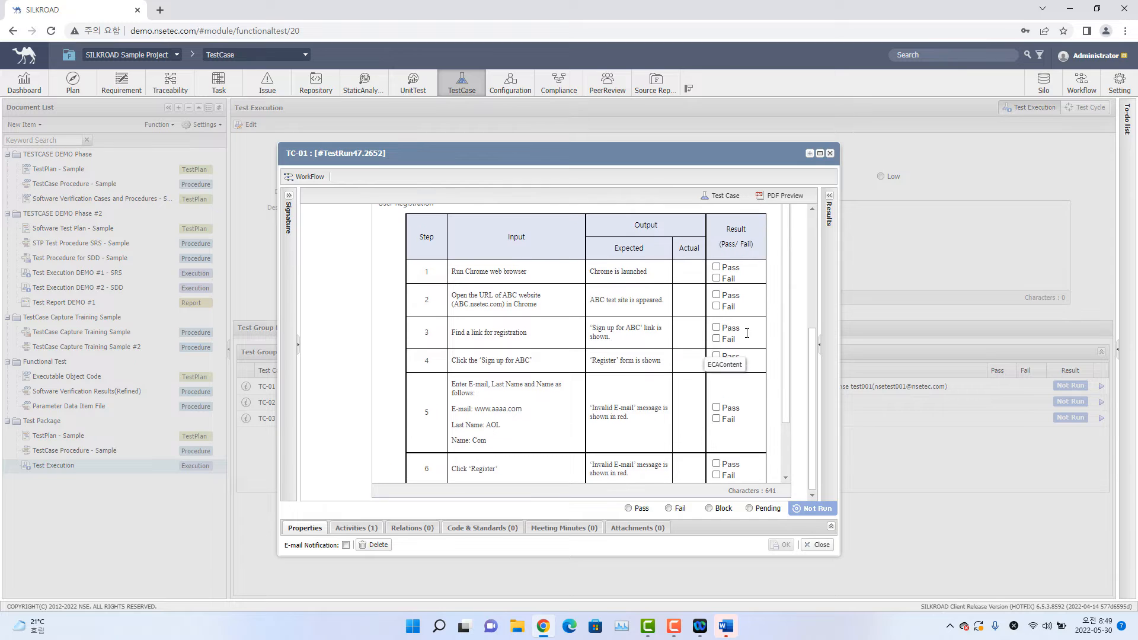
left_click(820, 153)
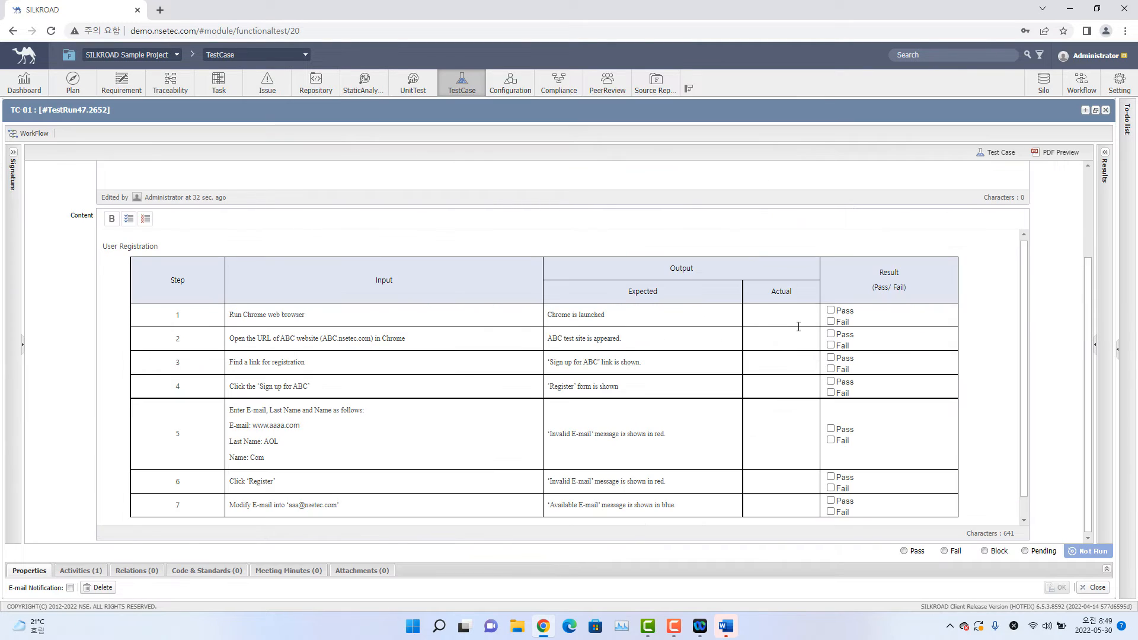
scroll(984, 310, "down", 1)
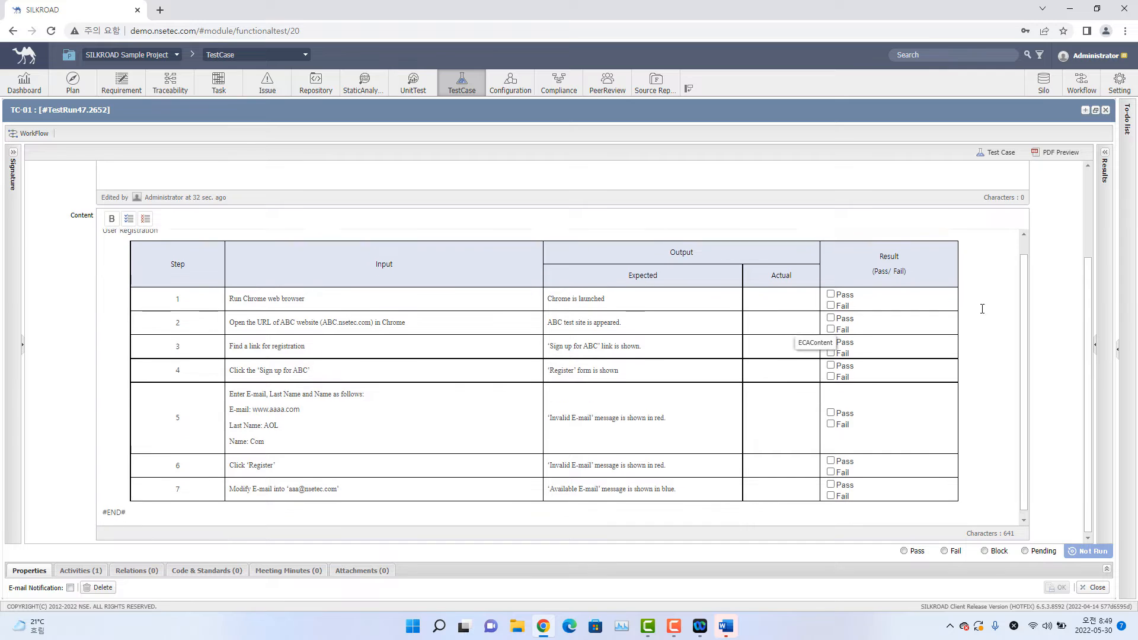
scroll(981, 309, "up", 1)
scroll(975, 307, "down", 1)
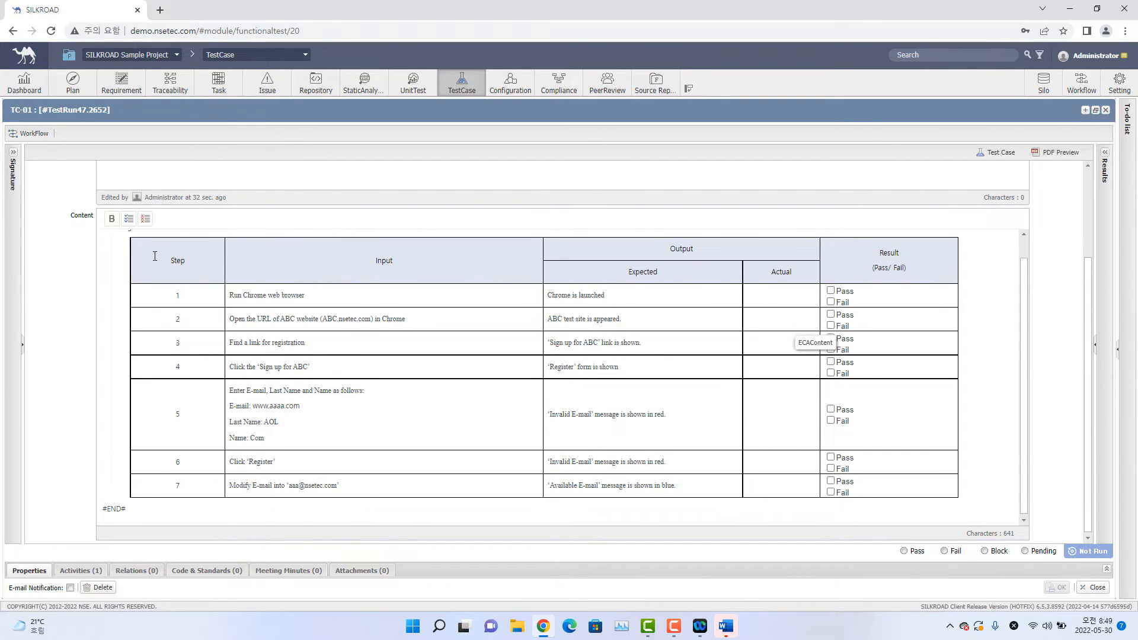
scroll(127, 252, "up", 1)
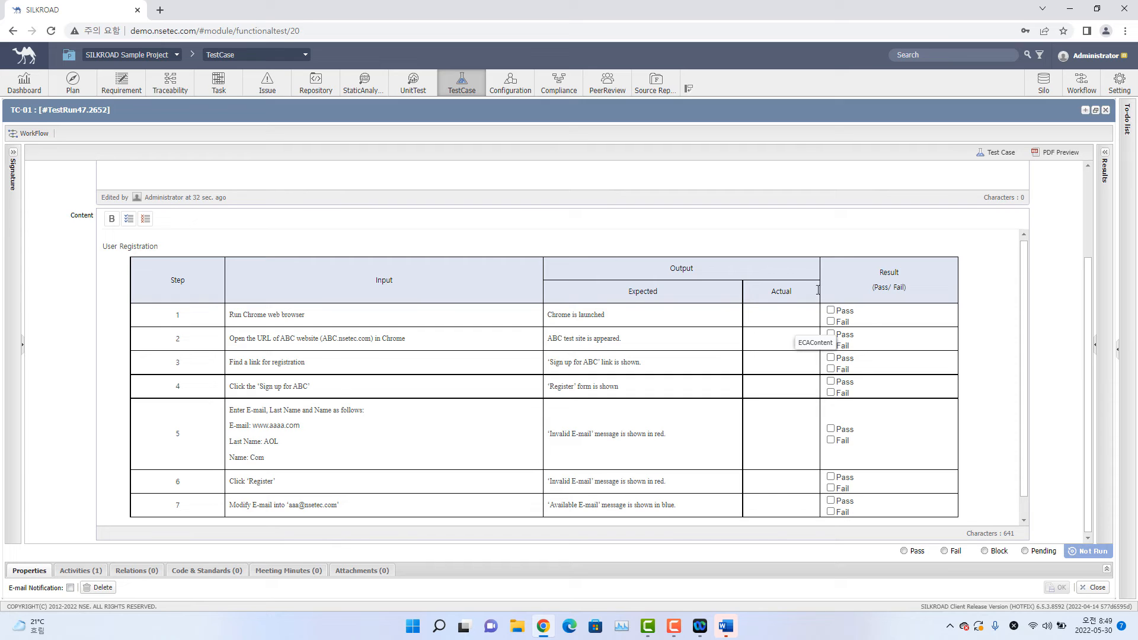
scroll(972, 356, "down", 1)
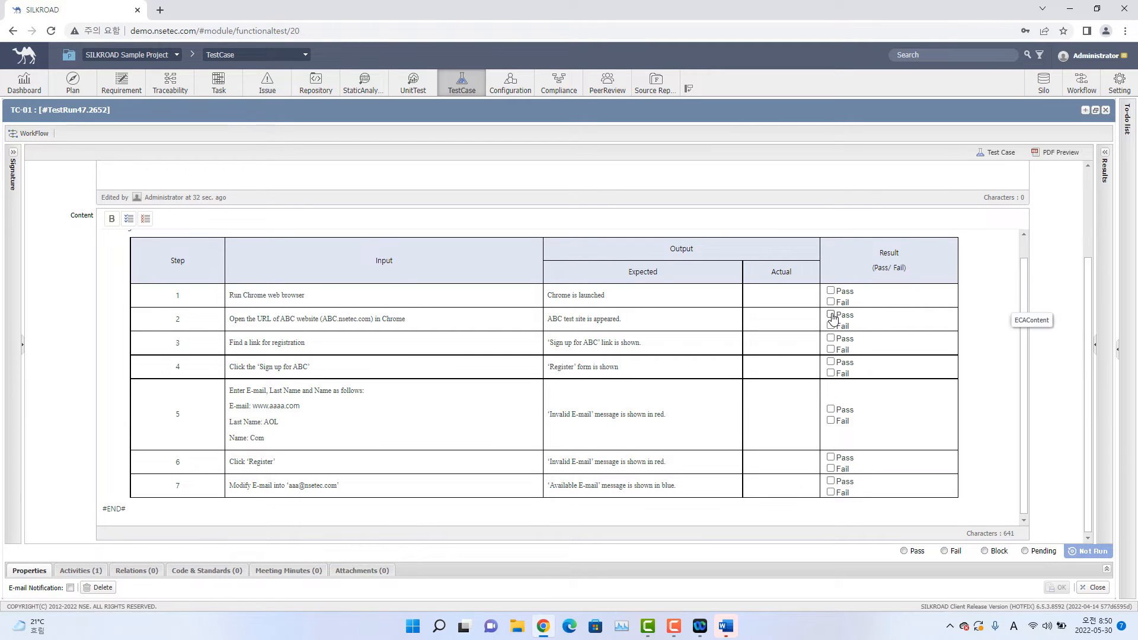
Step: Mark all seven steps of the TC-01 User Registration table as Pass
left_click(831, 291)
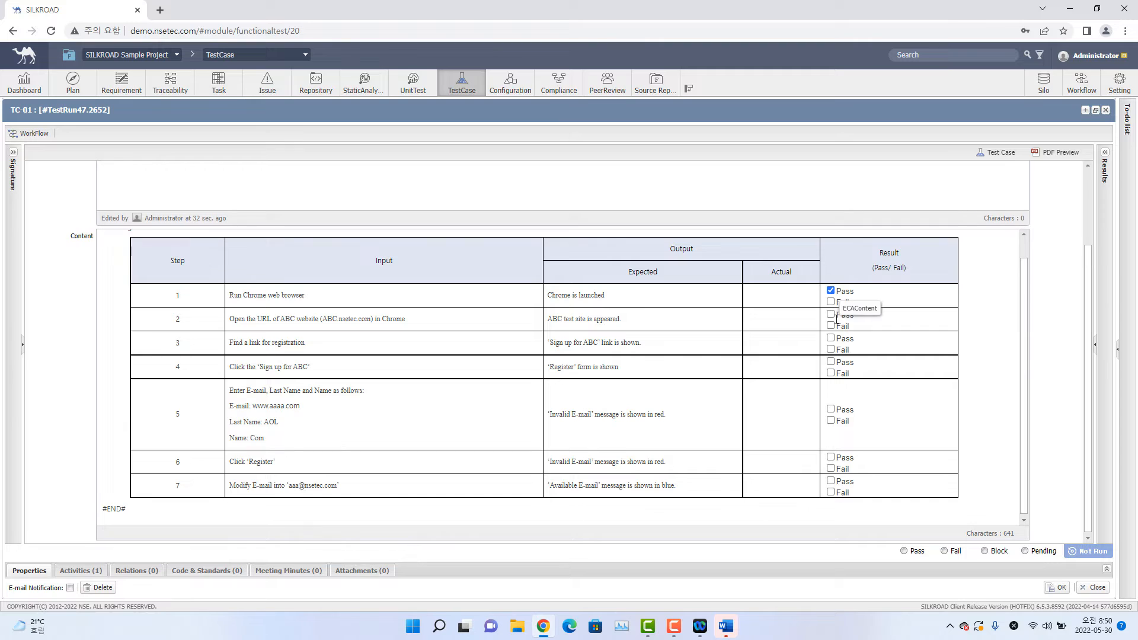
left_click(832, 314)
left_click(831, 338)
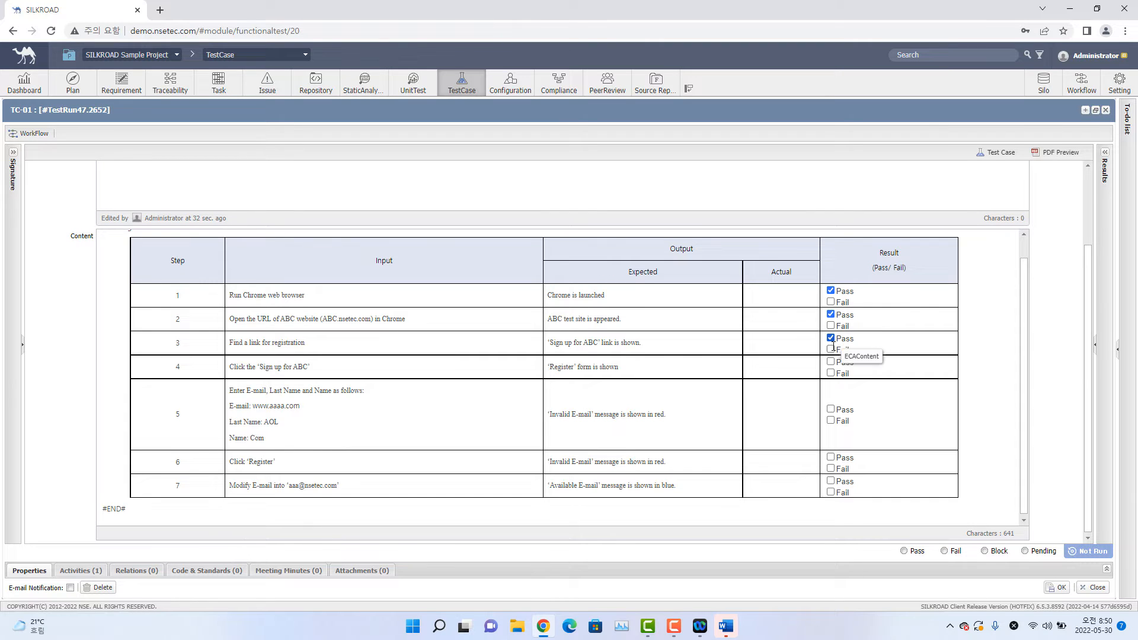
left_click(831, 362)
left_click(831, 409)
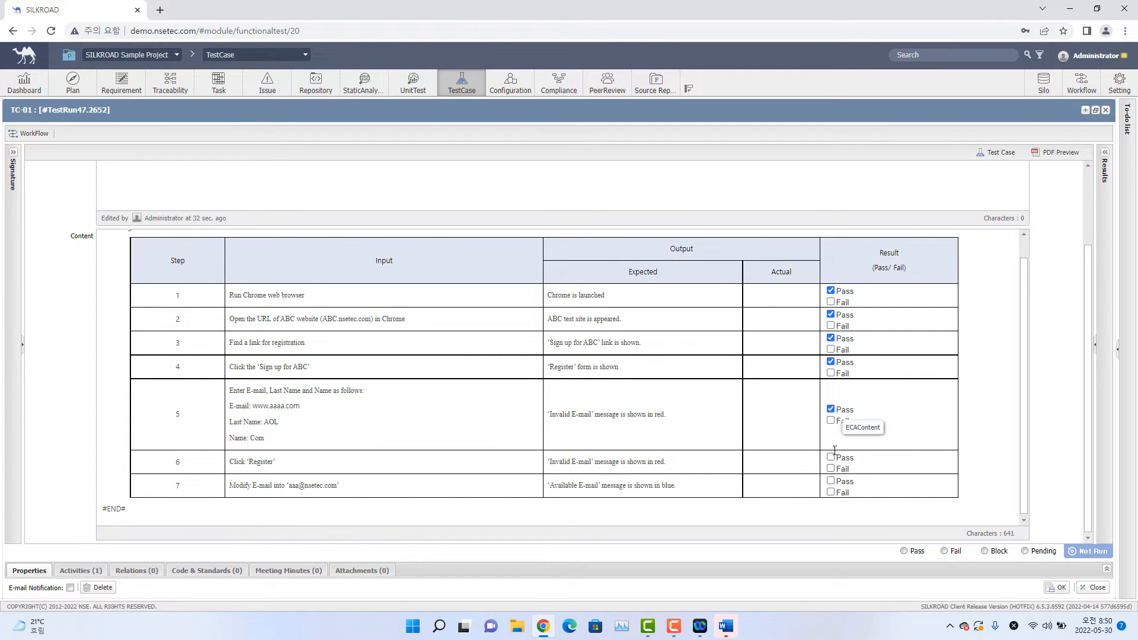
left_click(831, 457)
left_click(831, 481)
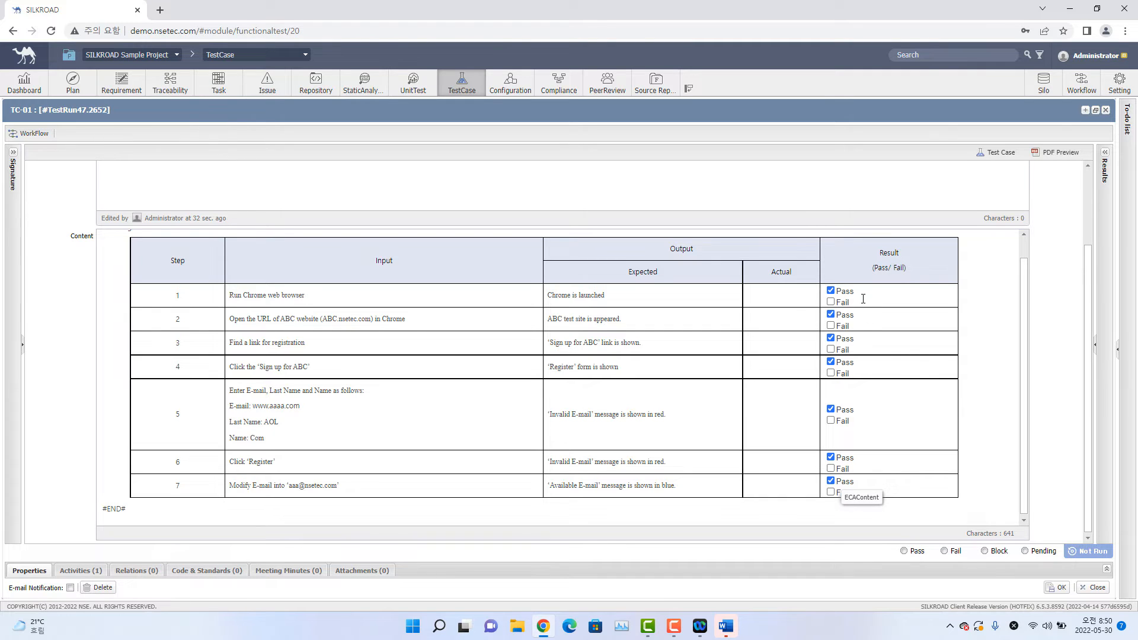
left_click(1003, 478)
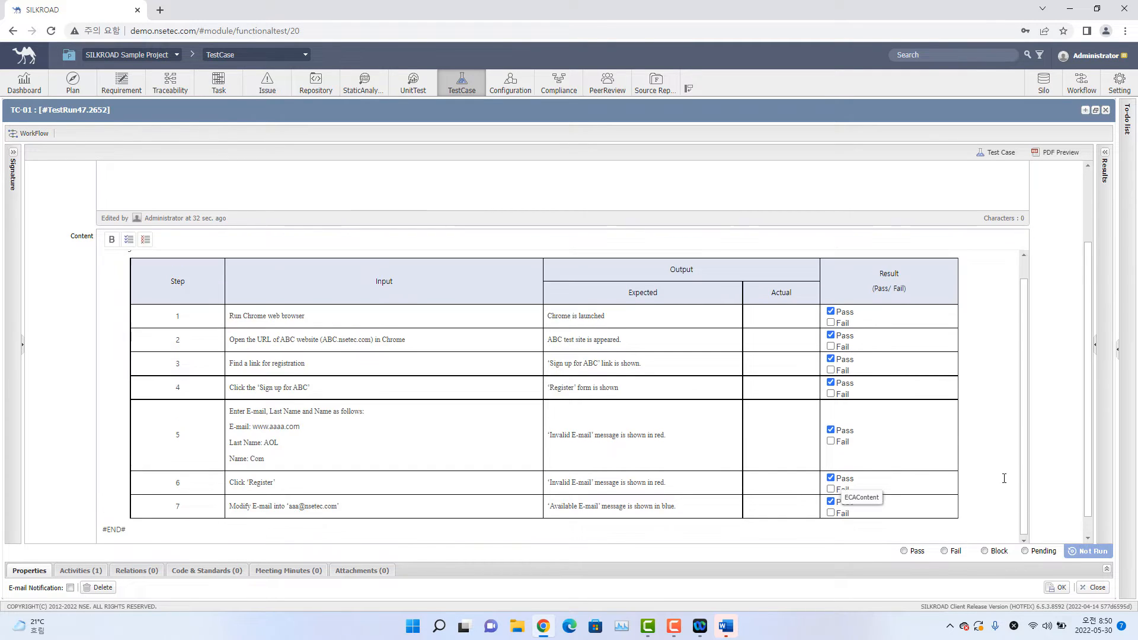
scroll(961, 432, "down", 1)
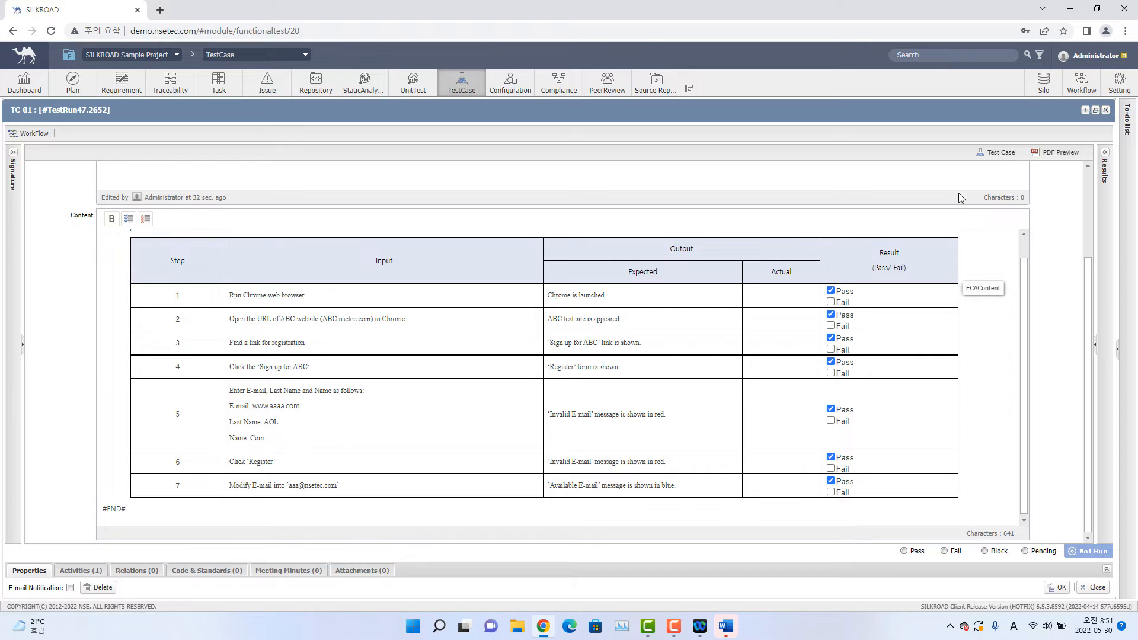
Step: Save the TC-01 test run with an overall result of Pass, choosing the current account for the signature
left_click(904, 551)
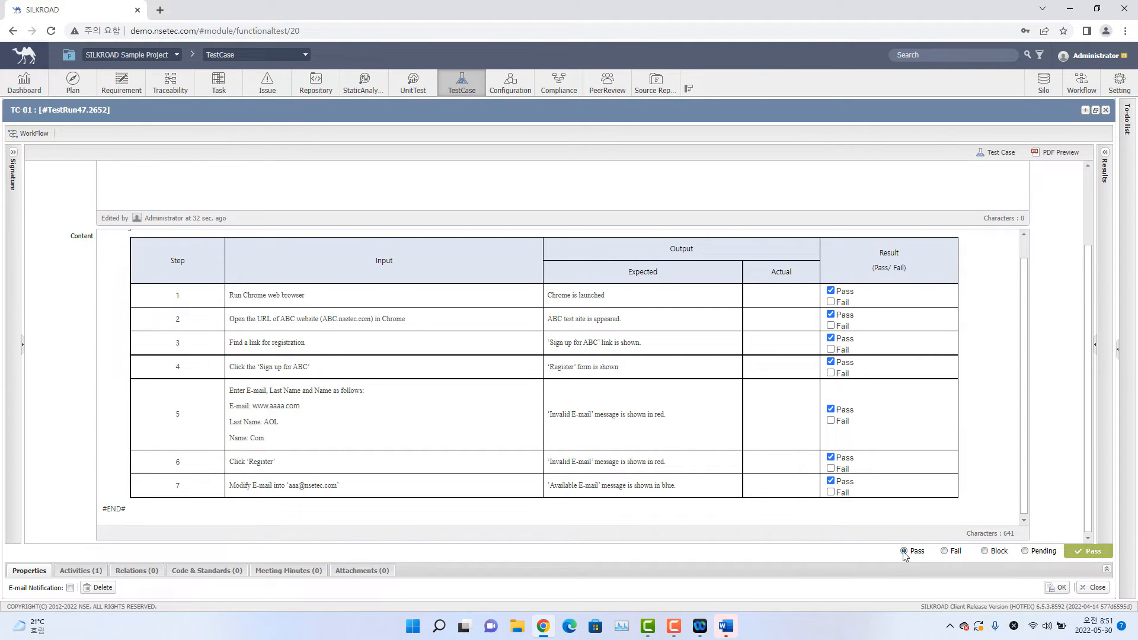
left_click(1053, 589)
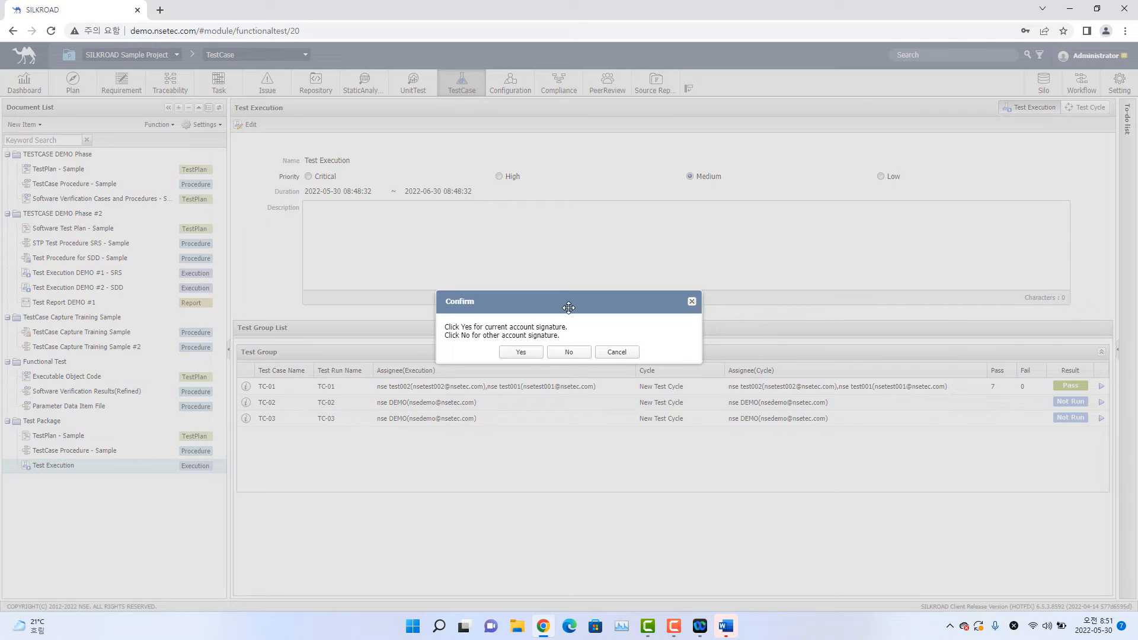
left_click(521, 352)
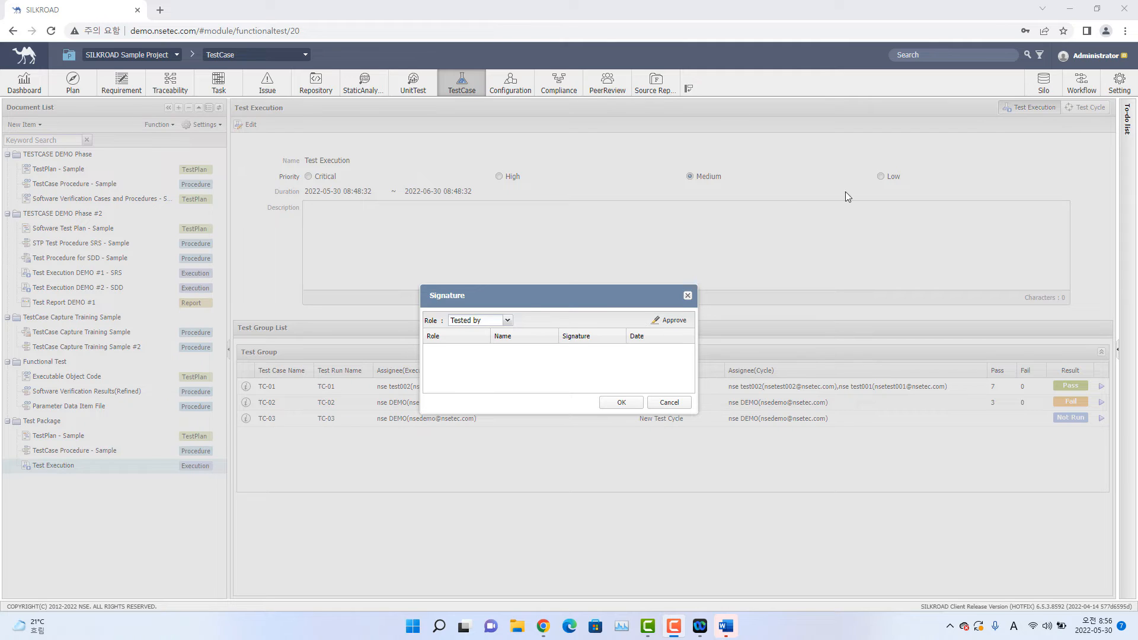
Step: Open the signature settings of the current account and log in with the account password for SILKROAD (Web)
left_click(1099, 64)
left_click(1098, 59)
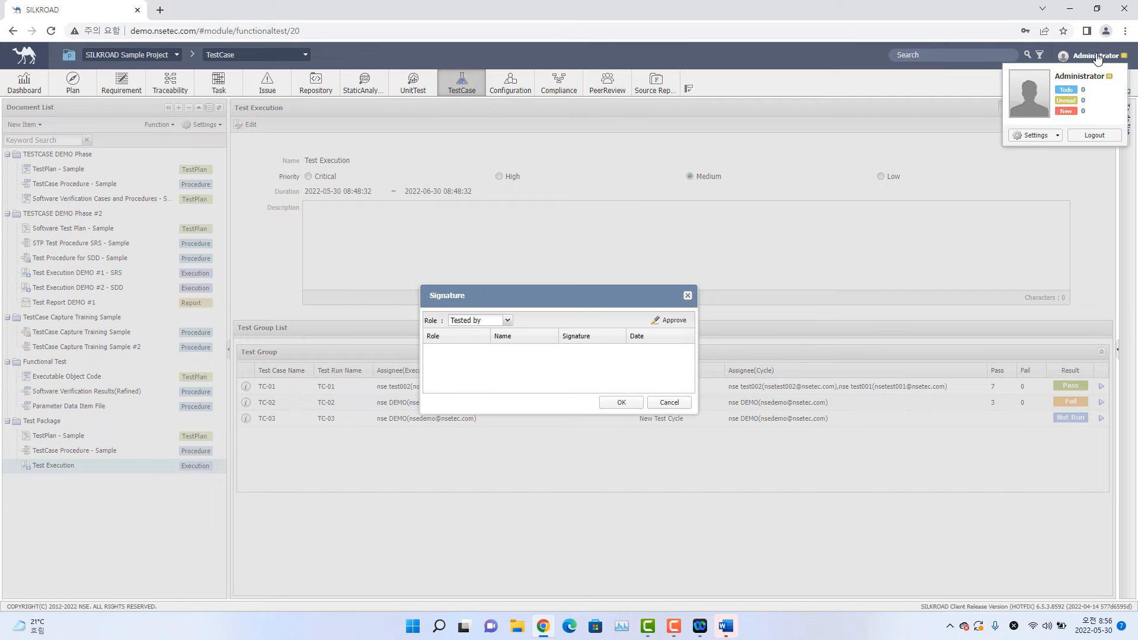
left_click(1057, 136)
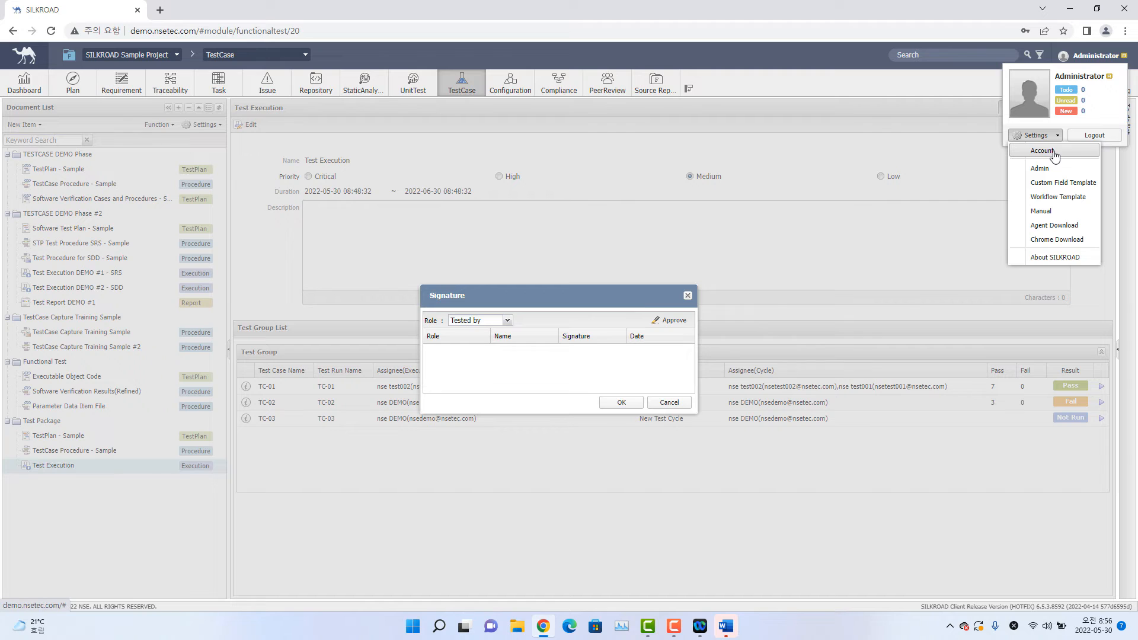
left_click(1067, 153)
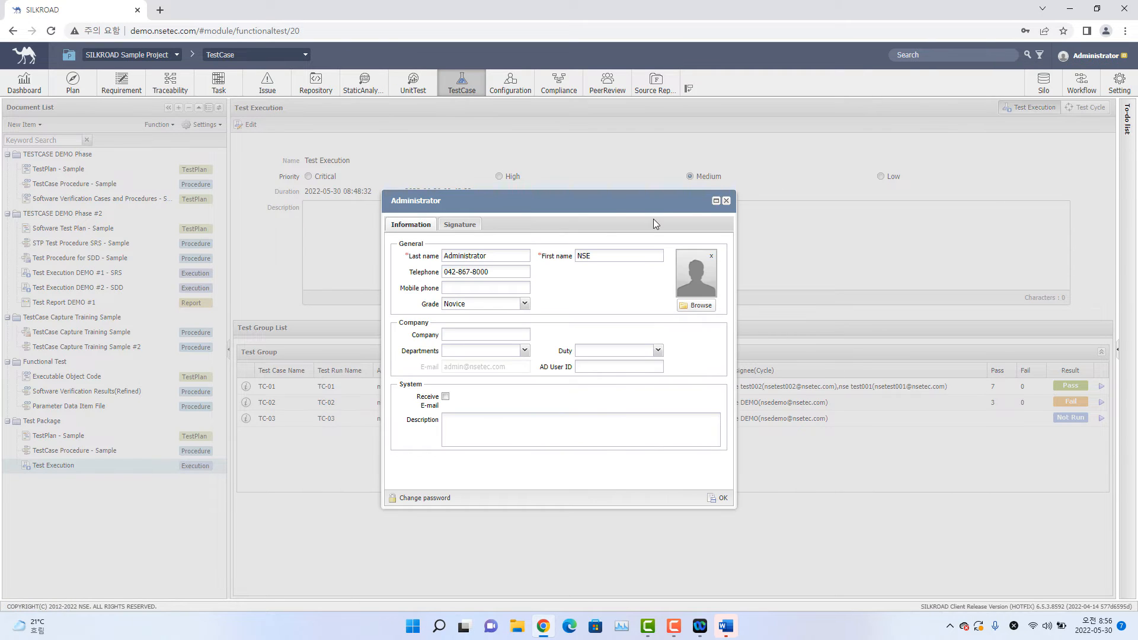
left_click(460, 225)
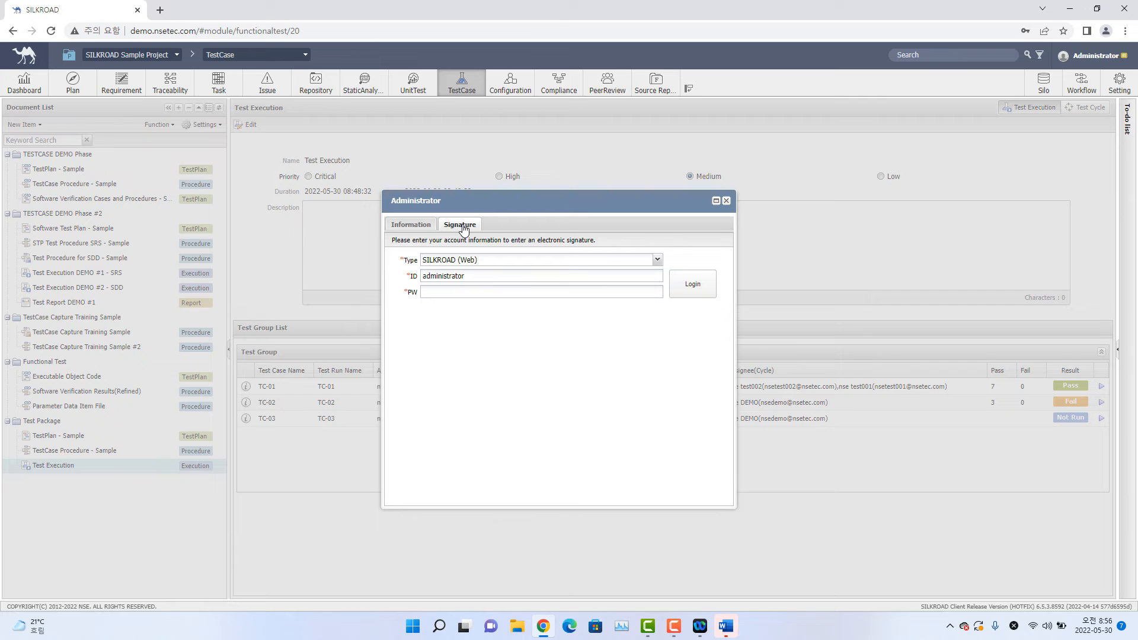
left_click(451, 290)
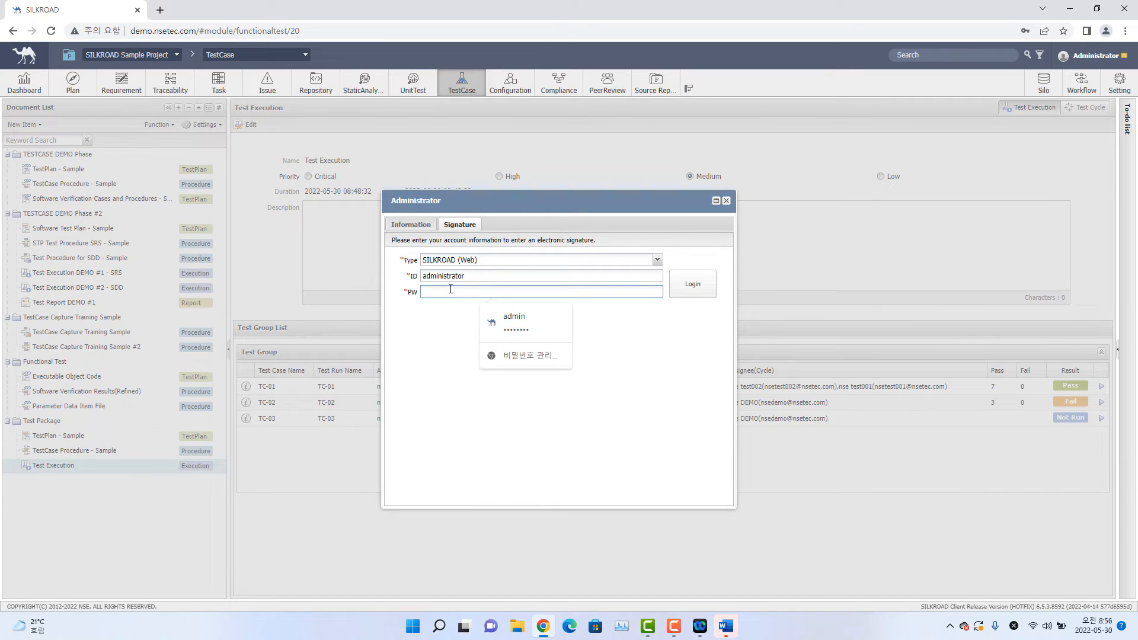
type("********")
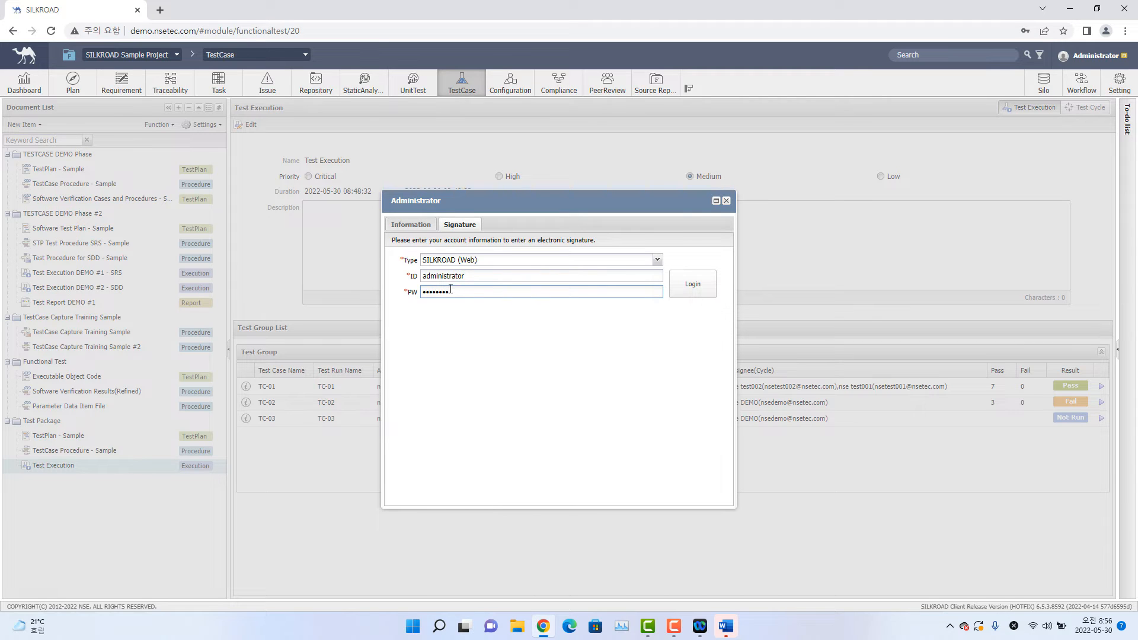
key("Return")
Step: Register a new electronic signature password for the account, entering it in both the new and confirmation fields
left_click(531, 261)
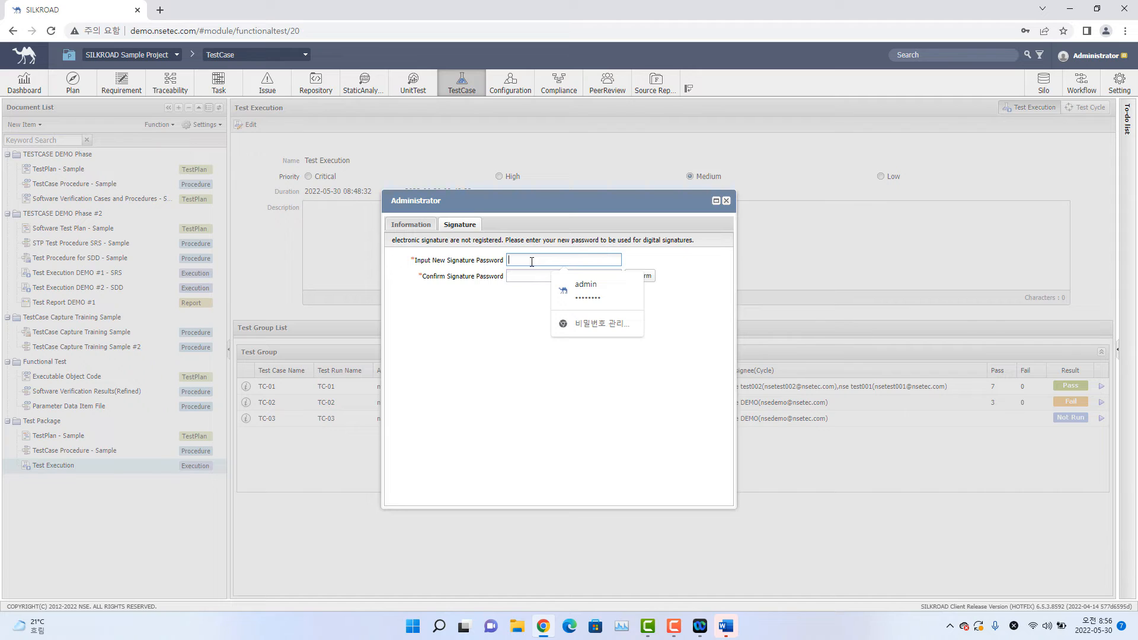
left_click(511, 321)
left_click(551, 258)
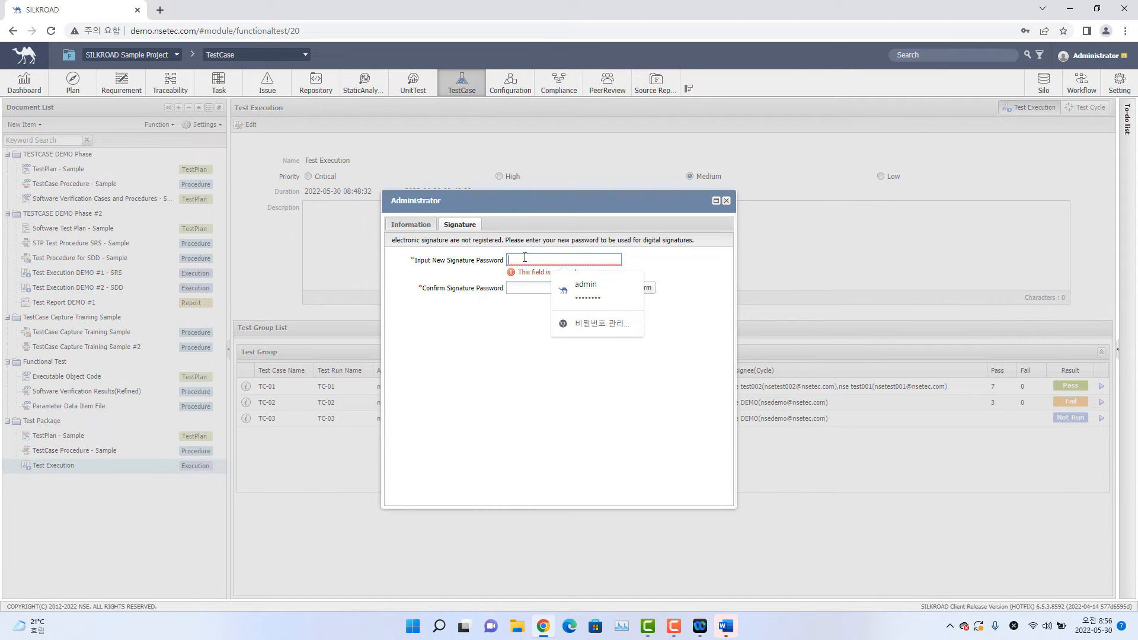
type("1")
left_click(516, 275)
type("1")
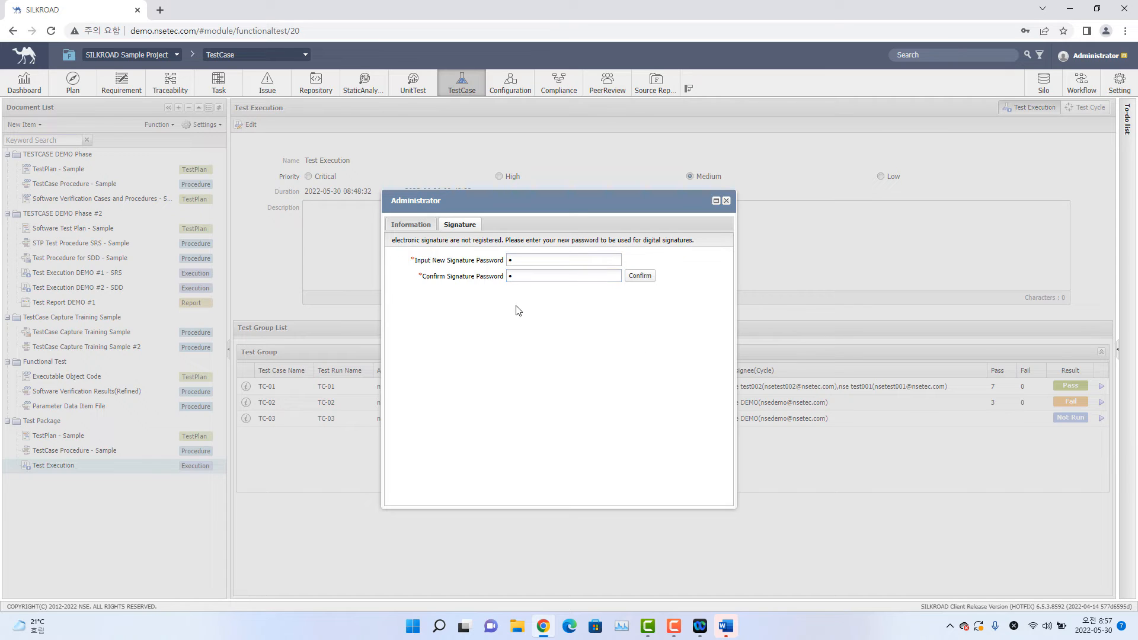
left_click(647, 281)
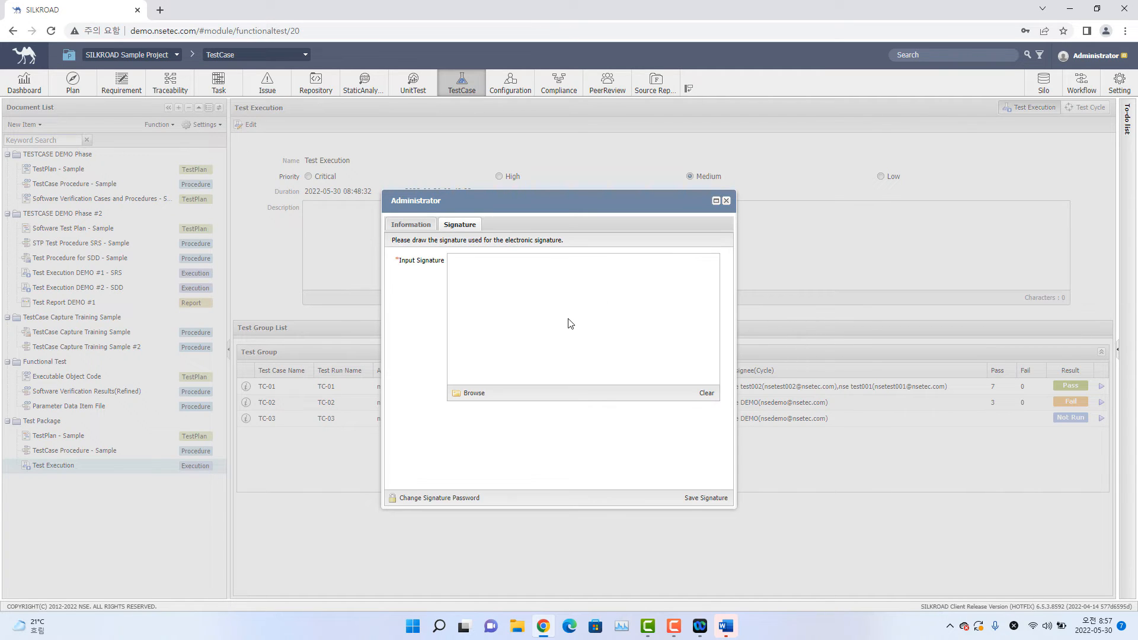
Step: Draw a freehand signature for the account and save it as the electronic signature
left_click_drag(484, 331, 499, 321)
mouse_move(562, 298)
left_mouse_down()
mouse_move(584, 333)
mouse_move(639, 335)
mouse_move(671, 313)
mouse_move(653, 303)
mouse_move(642, 344)
left_mouse_up()
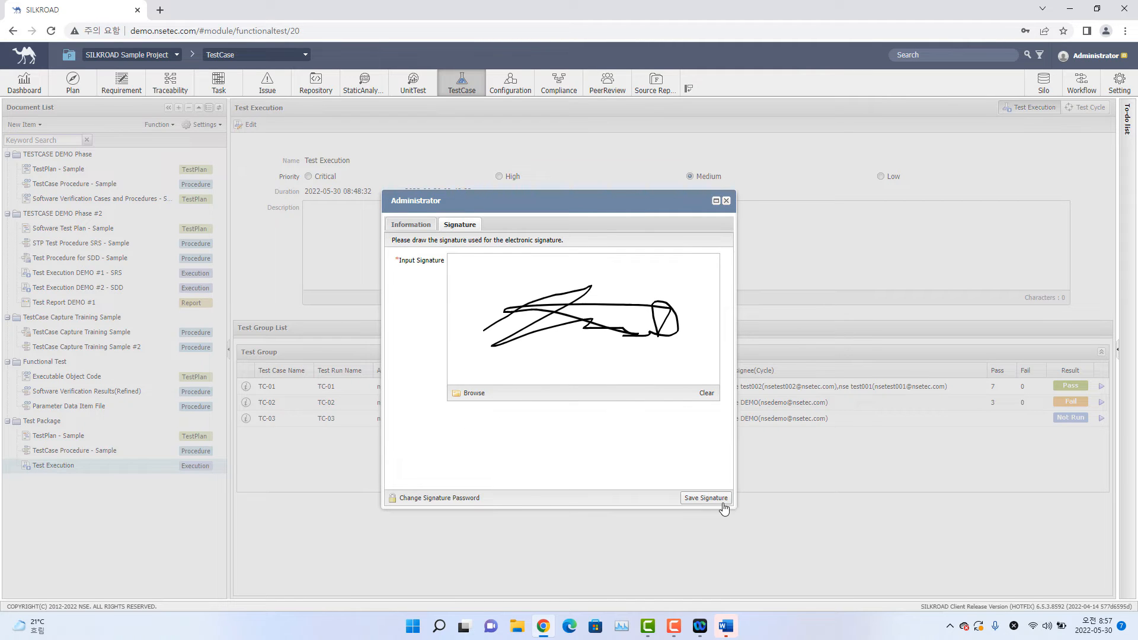
left_click(706, 498)
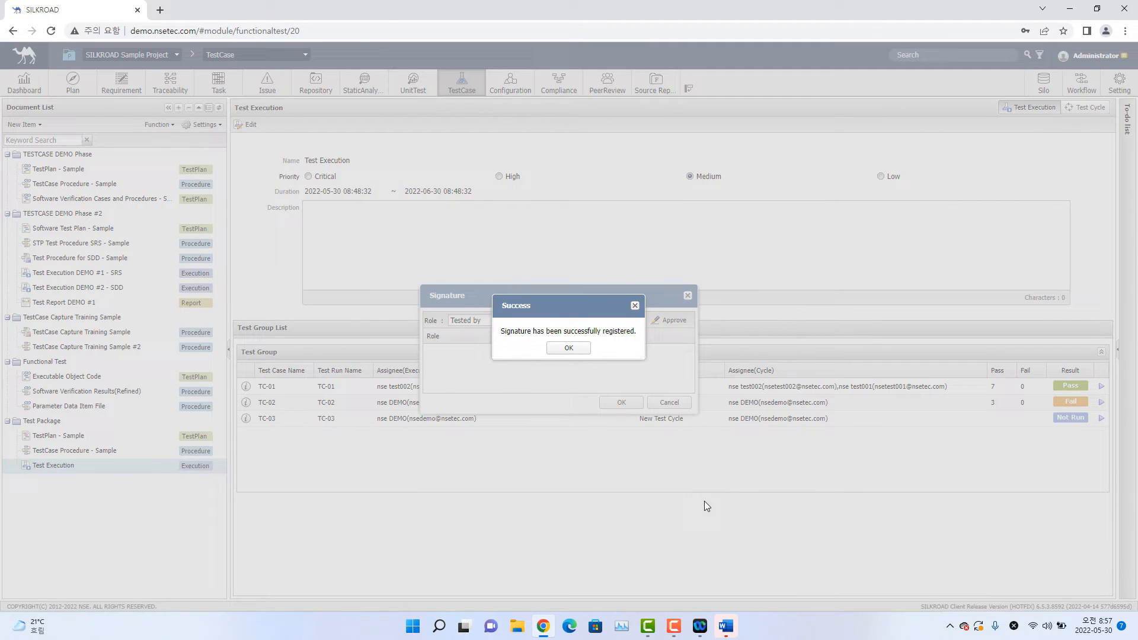
left_click(582, 353)
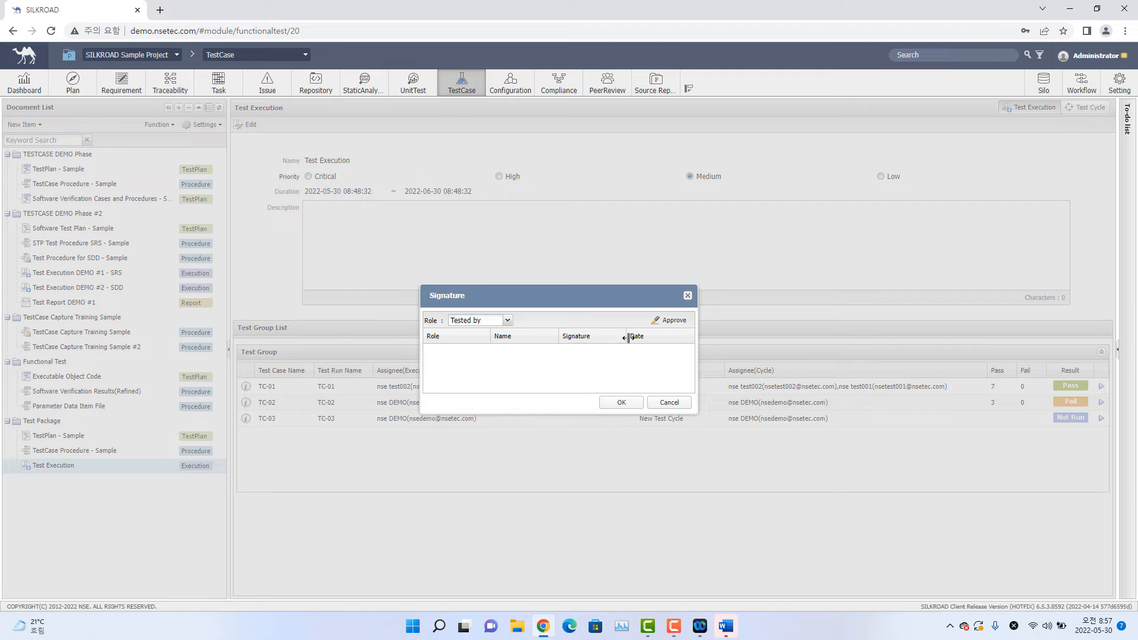
Step: Approve the test run signature in the Tested by role, entering the signature password and adding the registered signature
left_click(668, 323)
left_click(551, 254)
type("a")
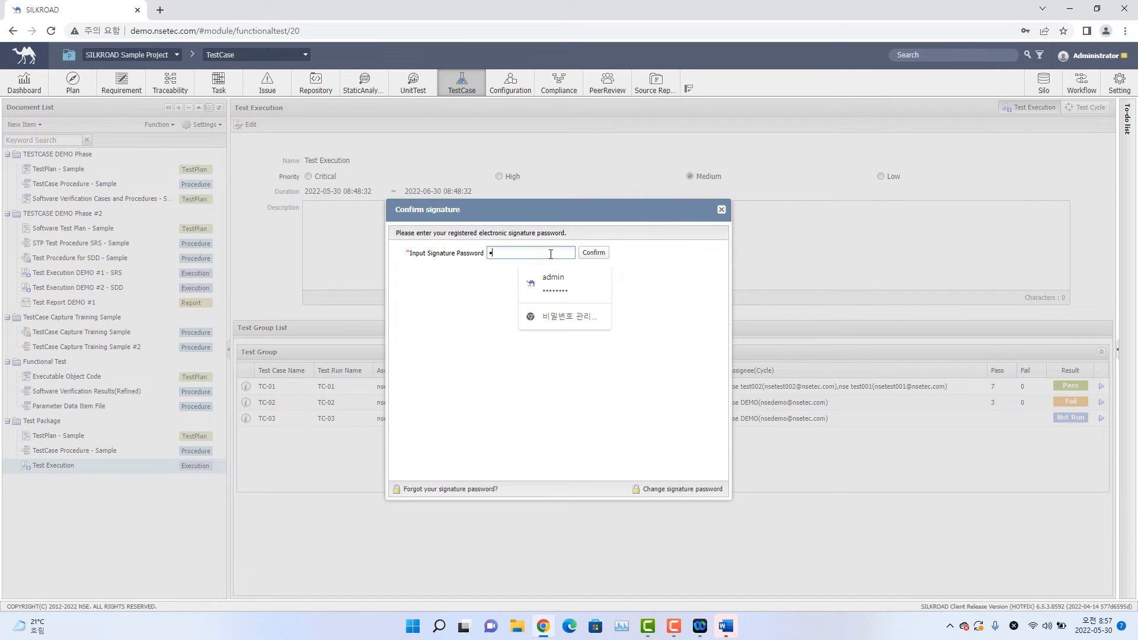
left_click(591, 255)
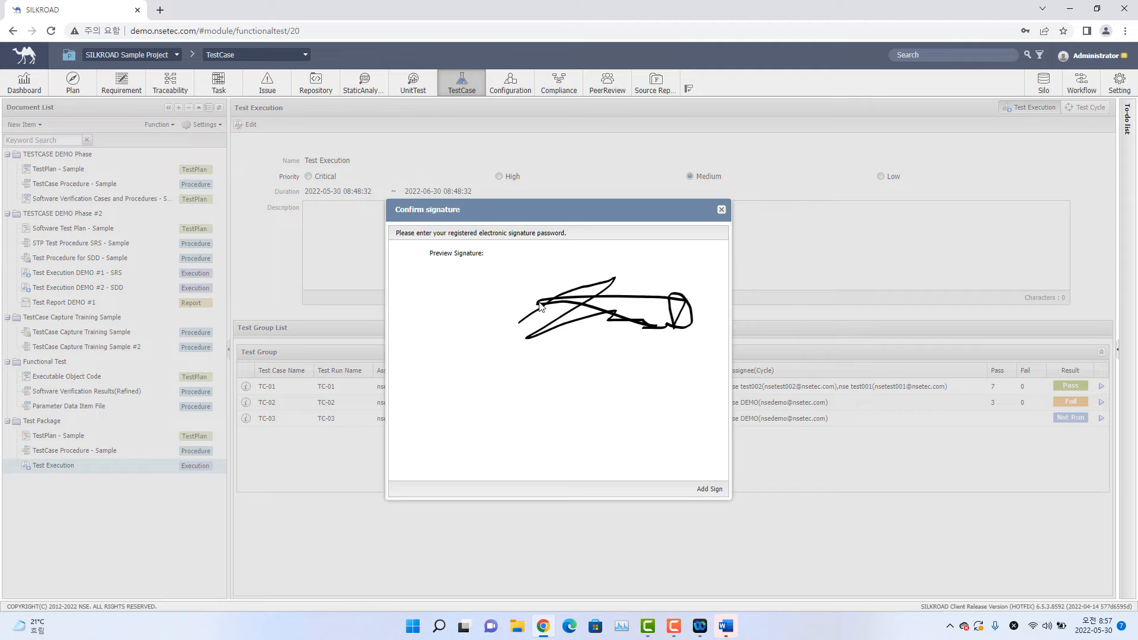
left_click(711, 490)
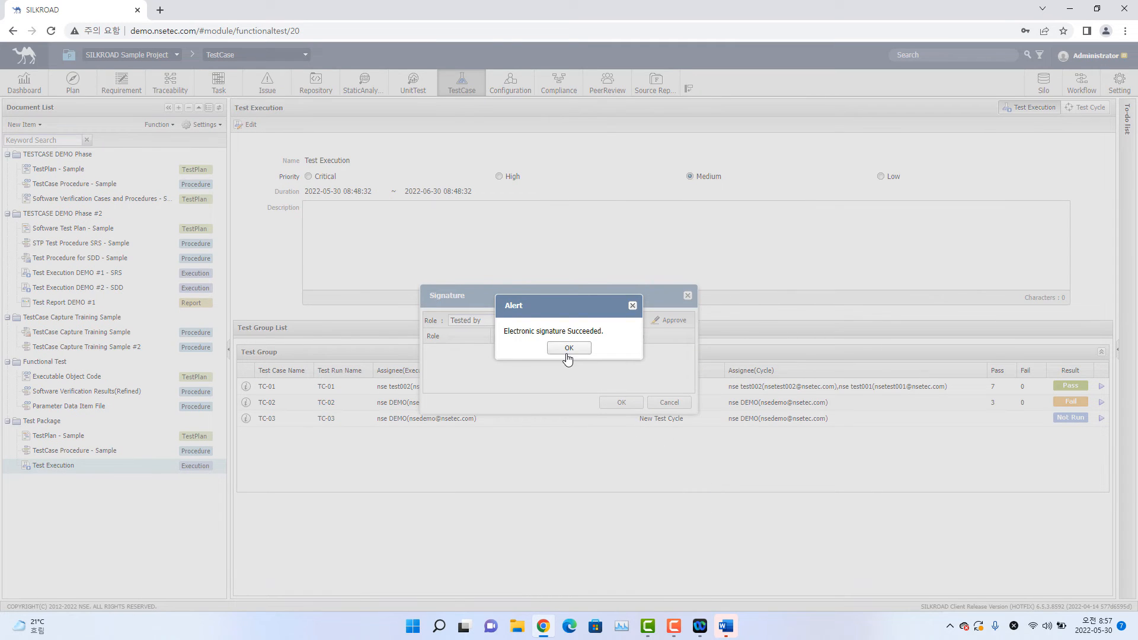
left_click(568, 348)
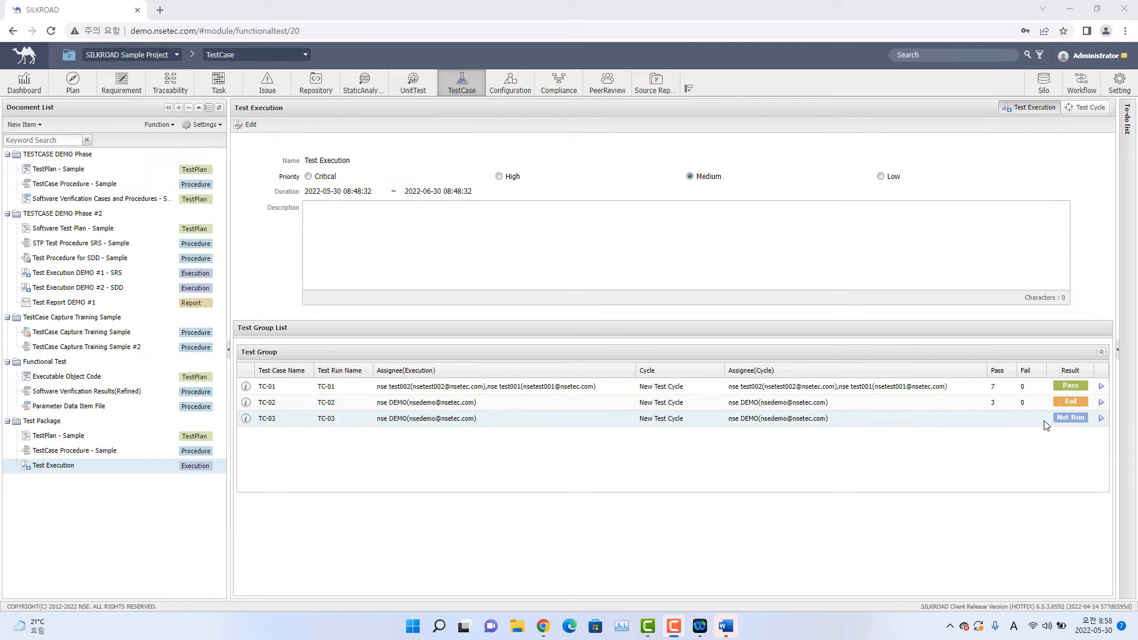
Step: Create a test cycle named New Test Cycle 2 for the test execution, including TC-01, TC-02 and TC-03
left_click(1092, 109)
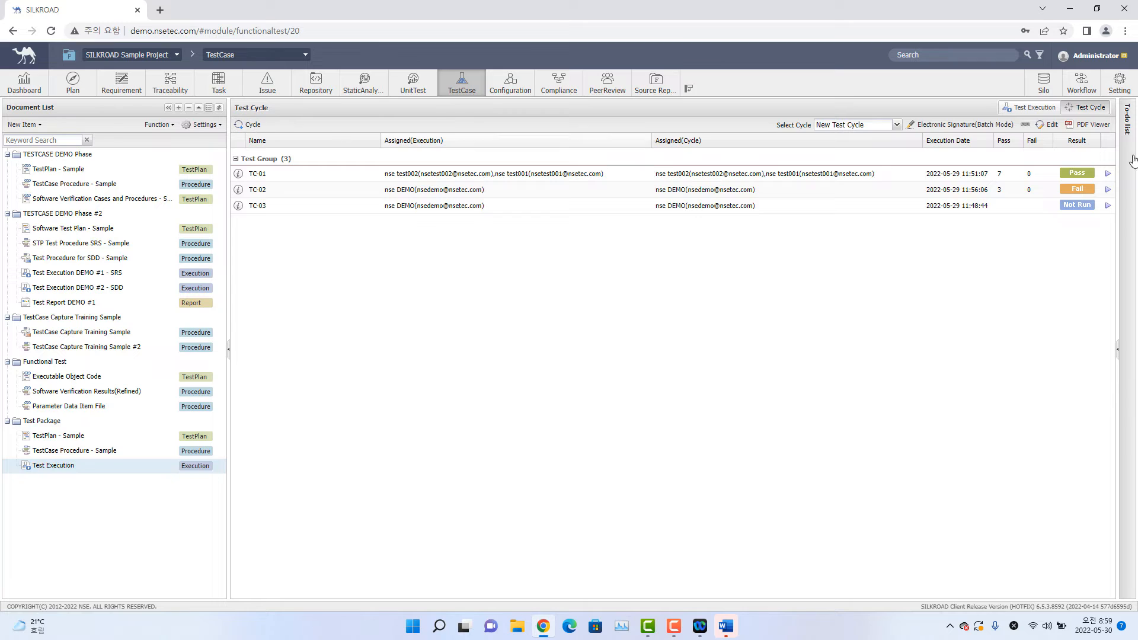
left_click(254, 124)
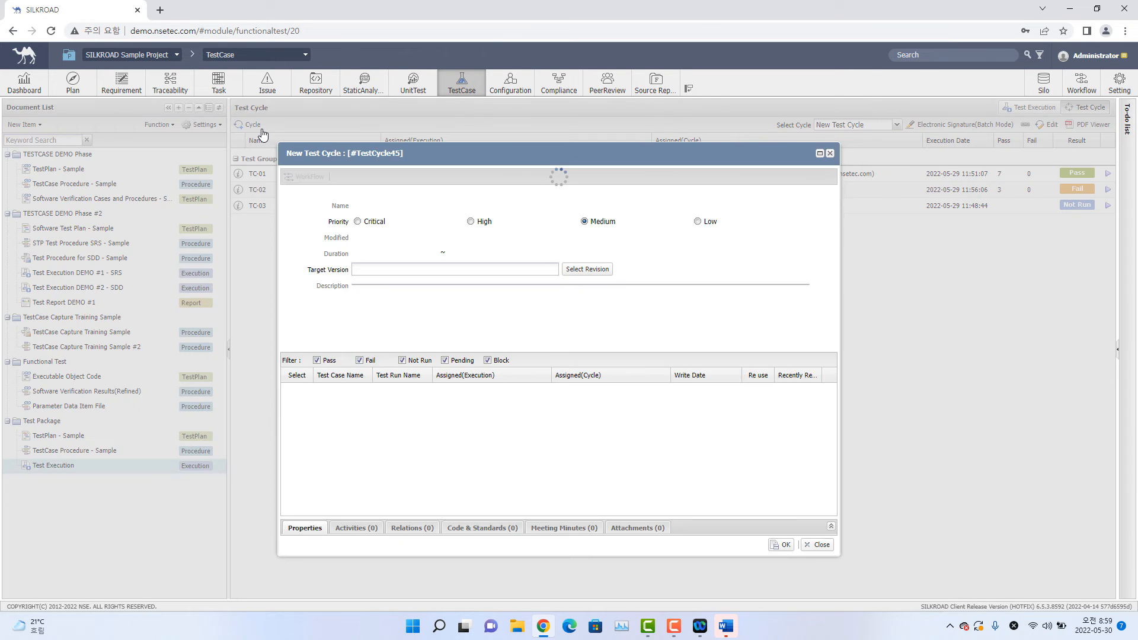
left_click_drag(467, 158, 476, 191)
left_click(440, 240)
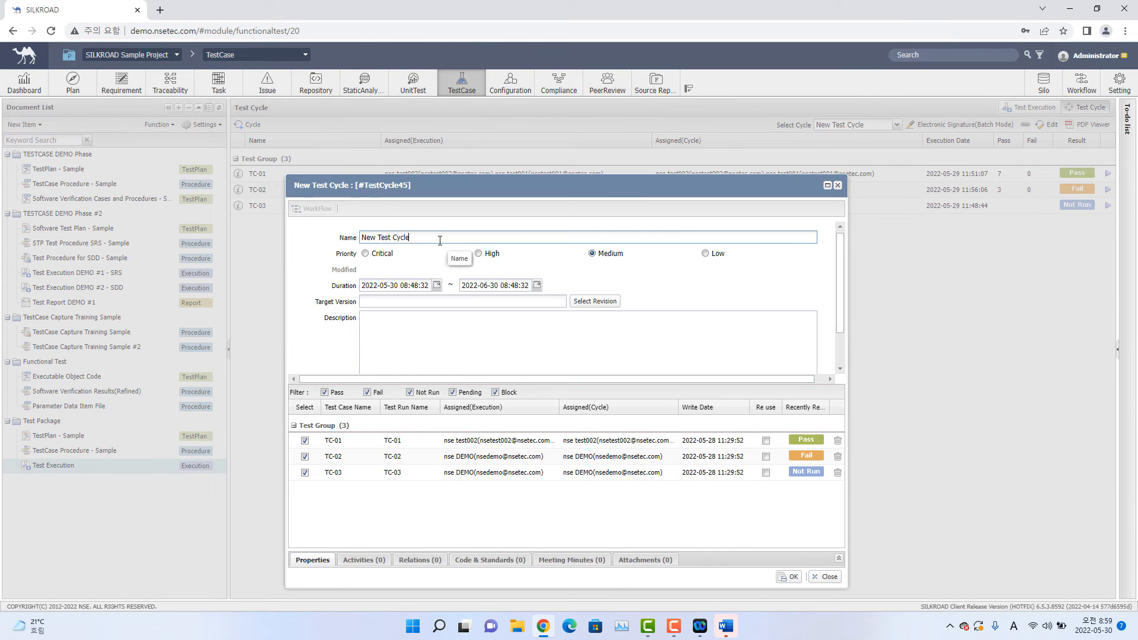
type("2")
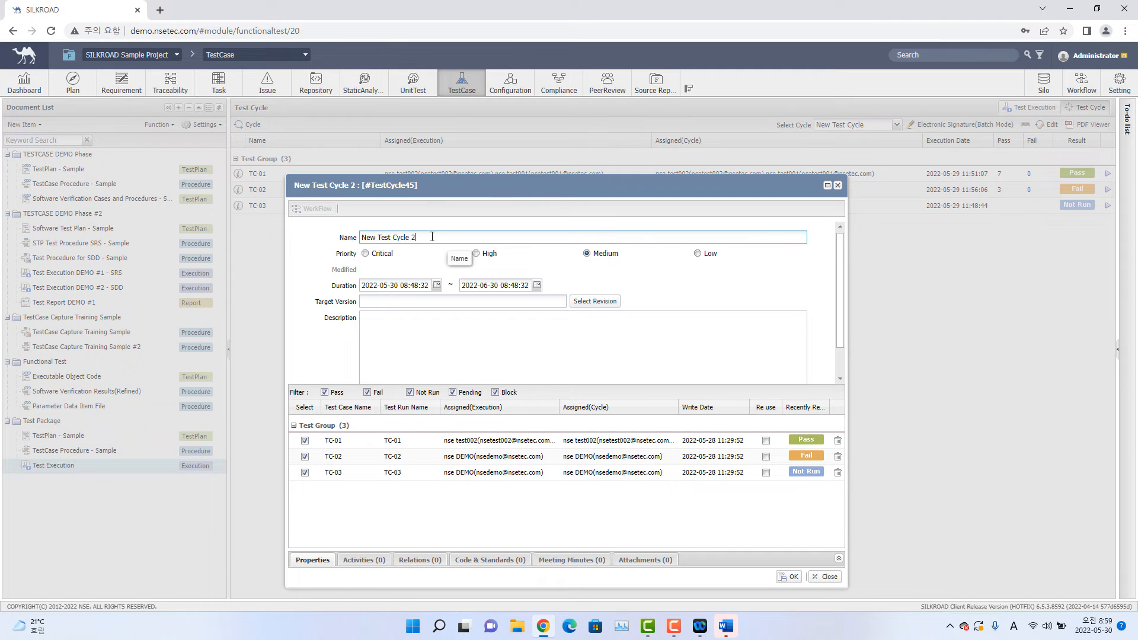
scroll(742, 300, "down", 1)
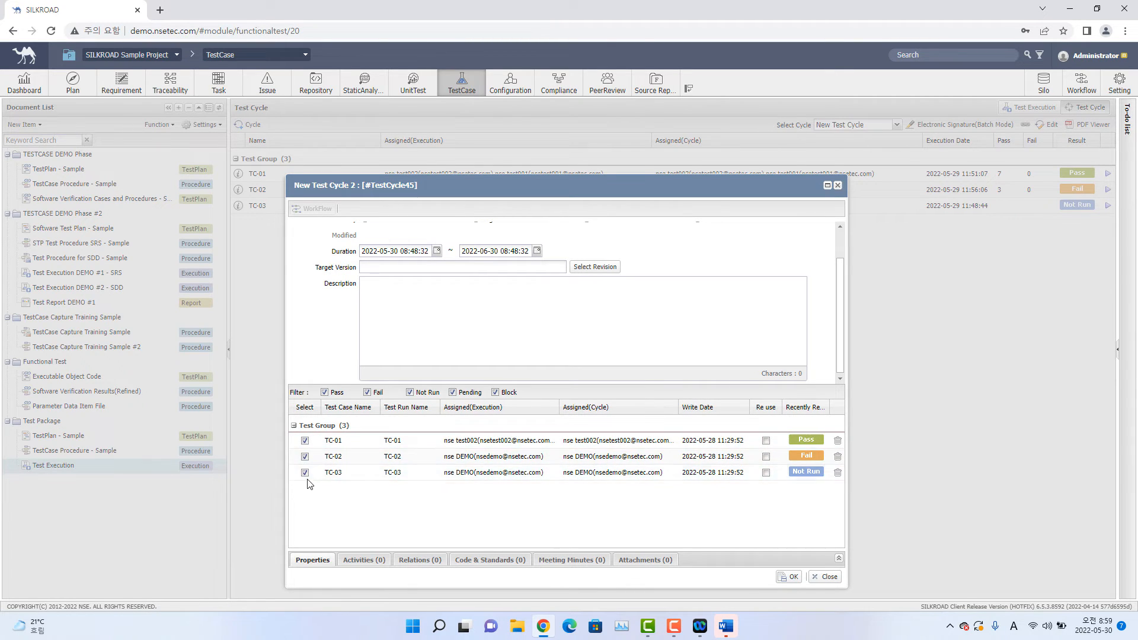
left_click(792, 578)
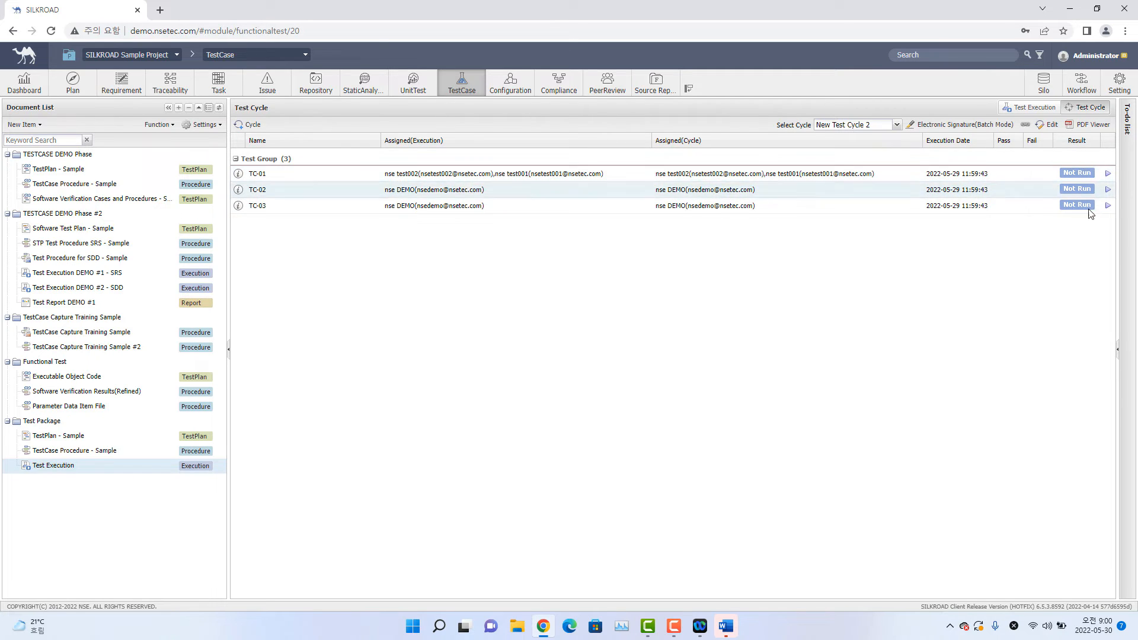
Step: Check the list of available test cycles, then review the test group's cycle assignments and results in the test execution overview
left_click(898, 126)
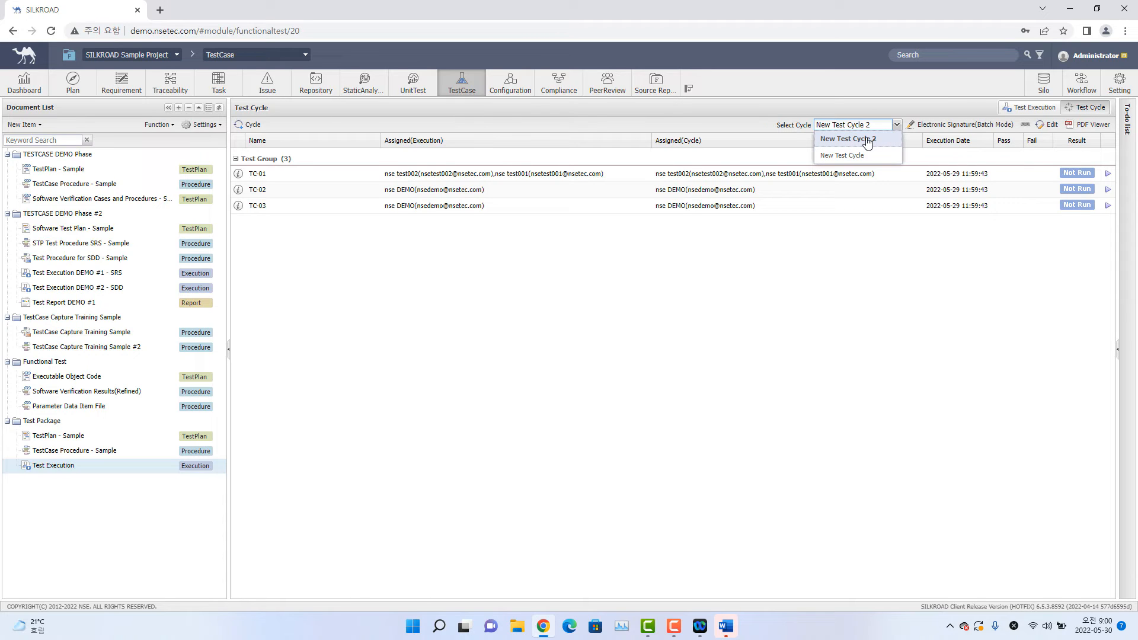
left_click(875, 259)
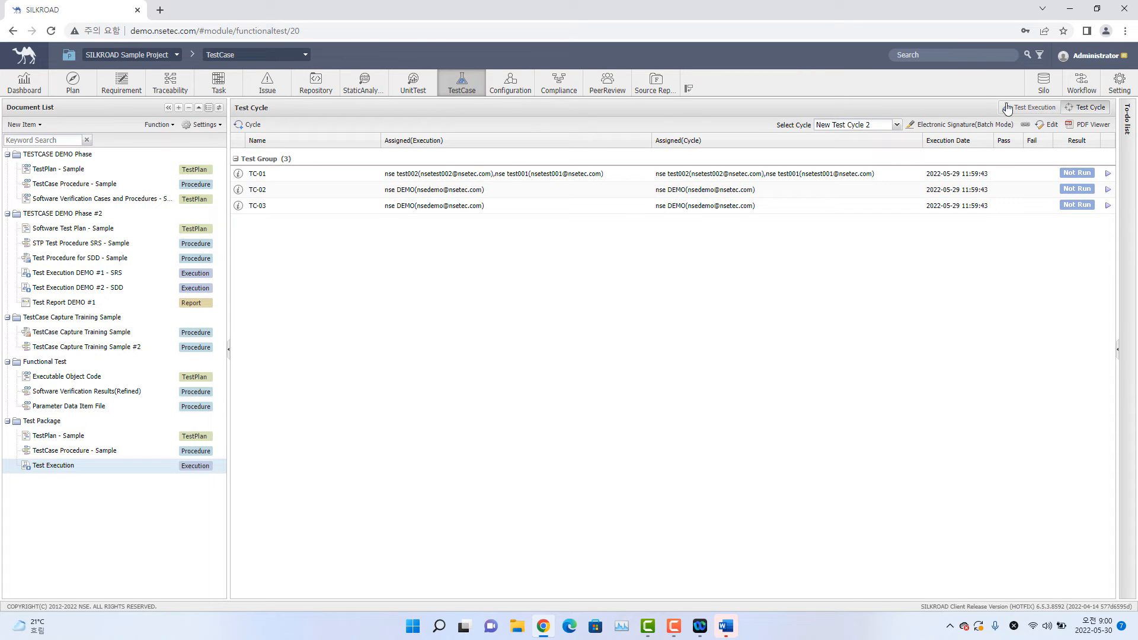
left_click(1032, 111)
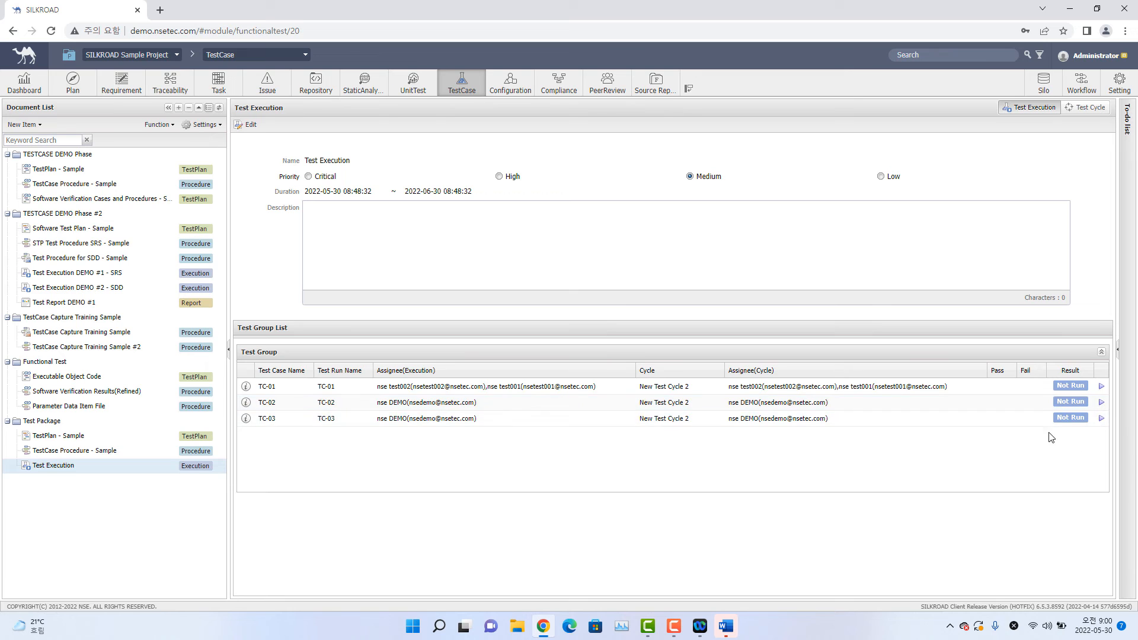
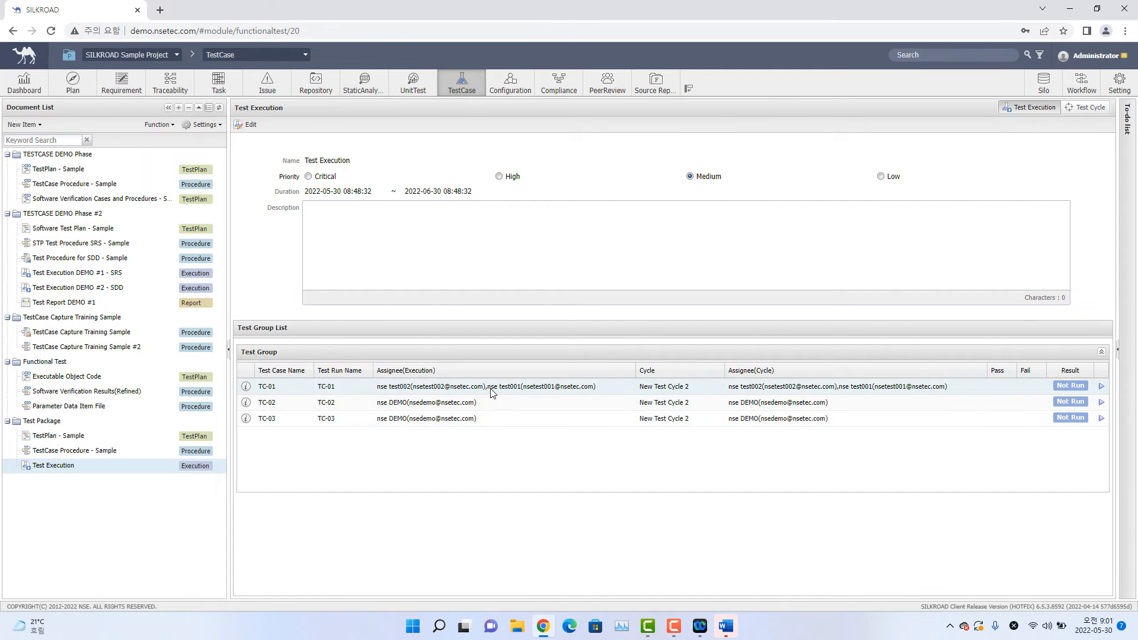
Step: Open the test execution for editing and remove TC-03 from its Test Group
left_click(250, 125)
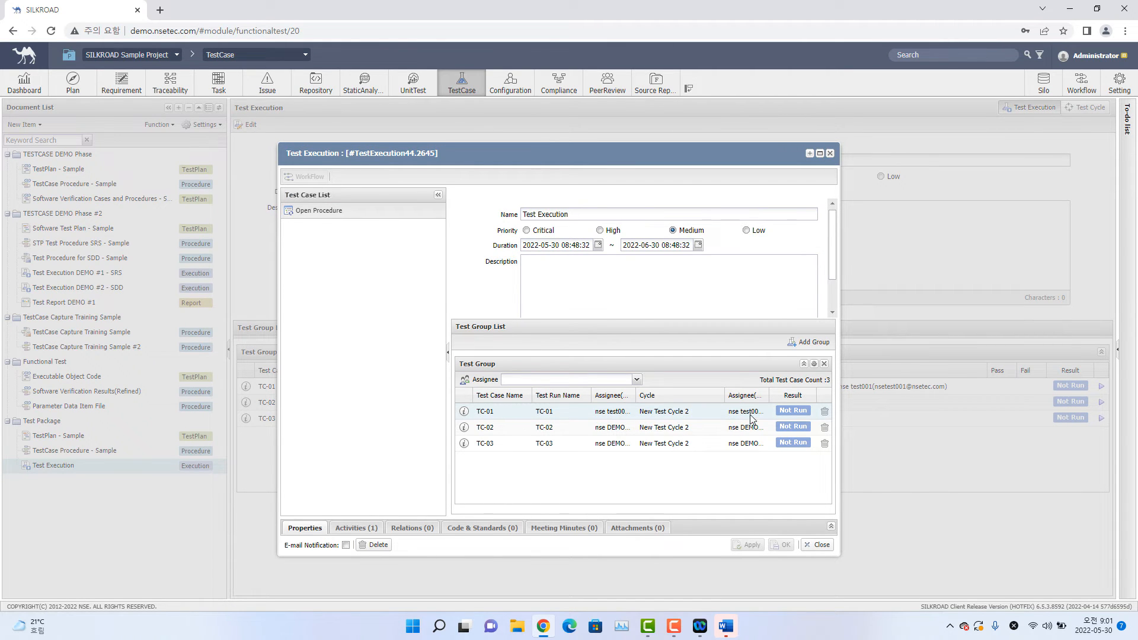
left_click(825, 444)
left_click(543, 358)
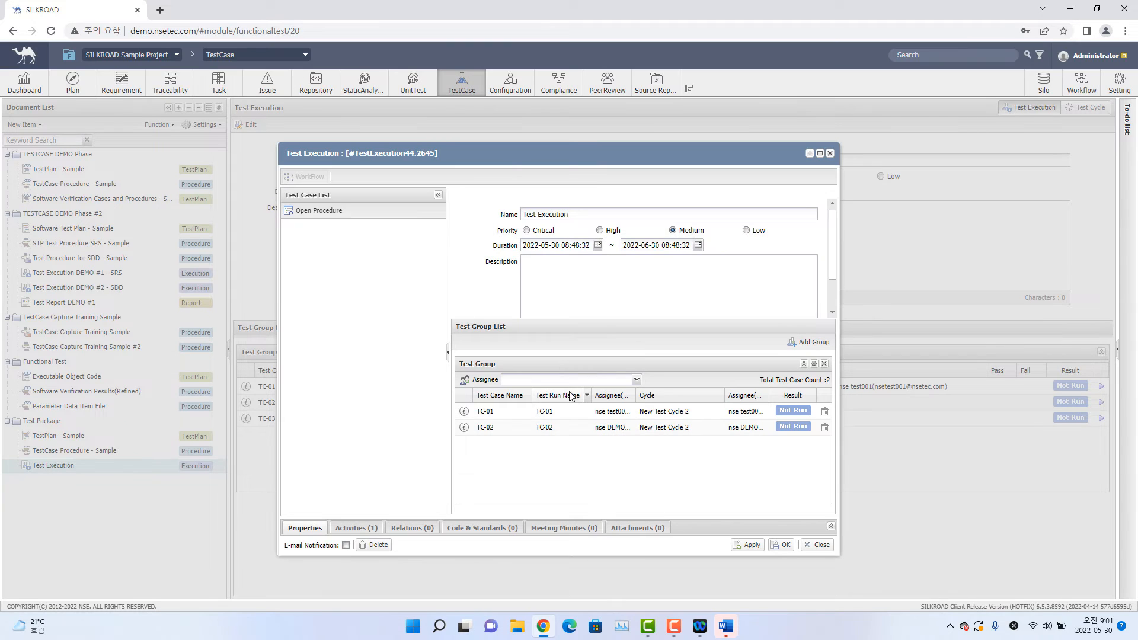
Step: Load the test cases of Test Procedure for SDD - Sample and add SR-VT-P17 to the Test Group
left_click(330, 218)
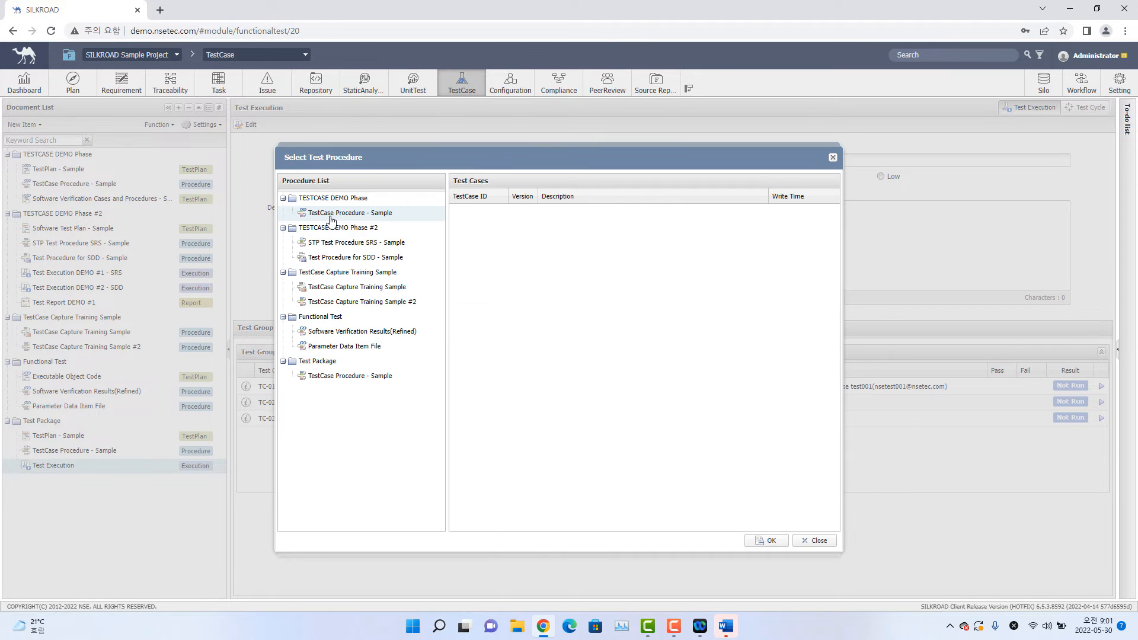
left_click(390, 377)
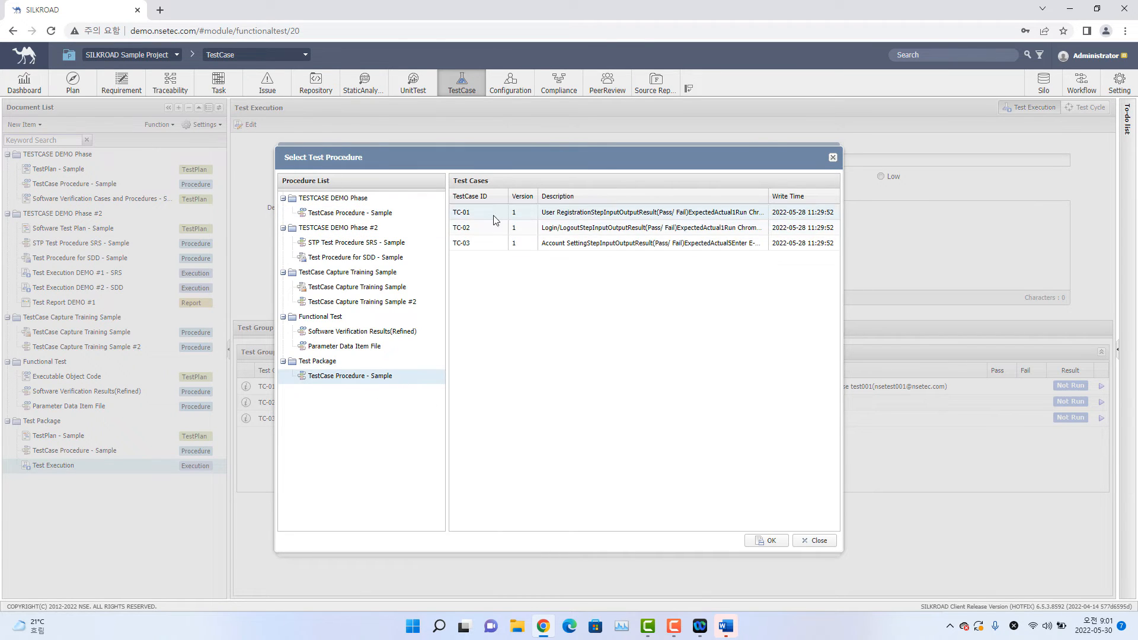
left_click(385, 348)
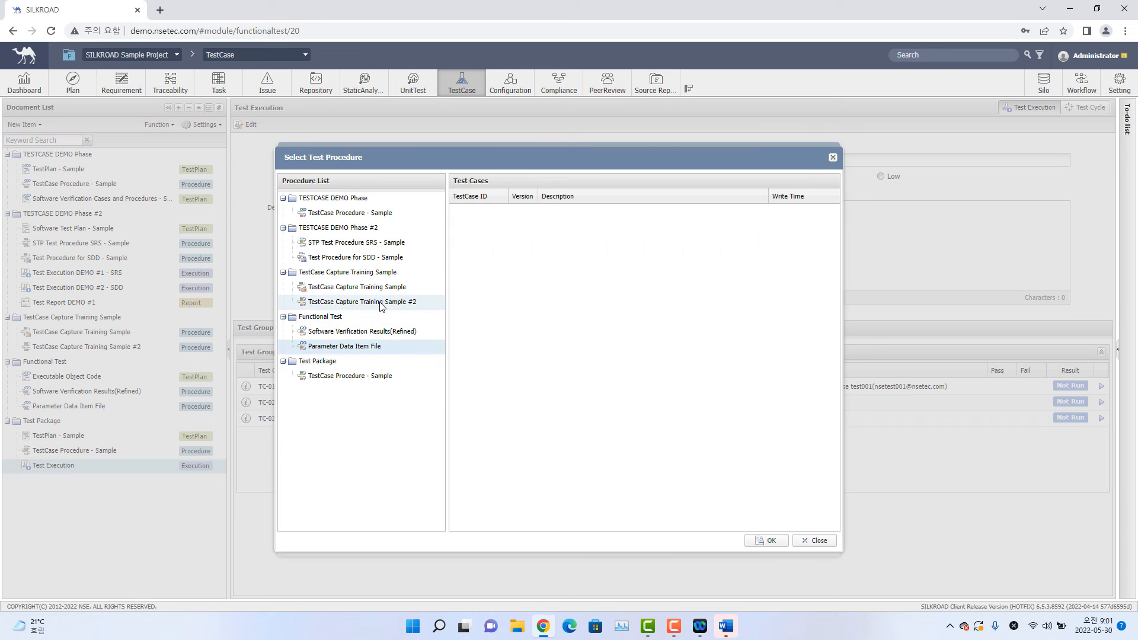
left_click(368, 257)
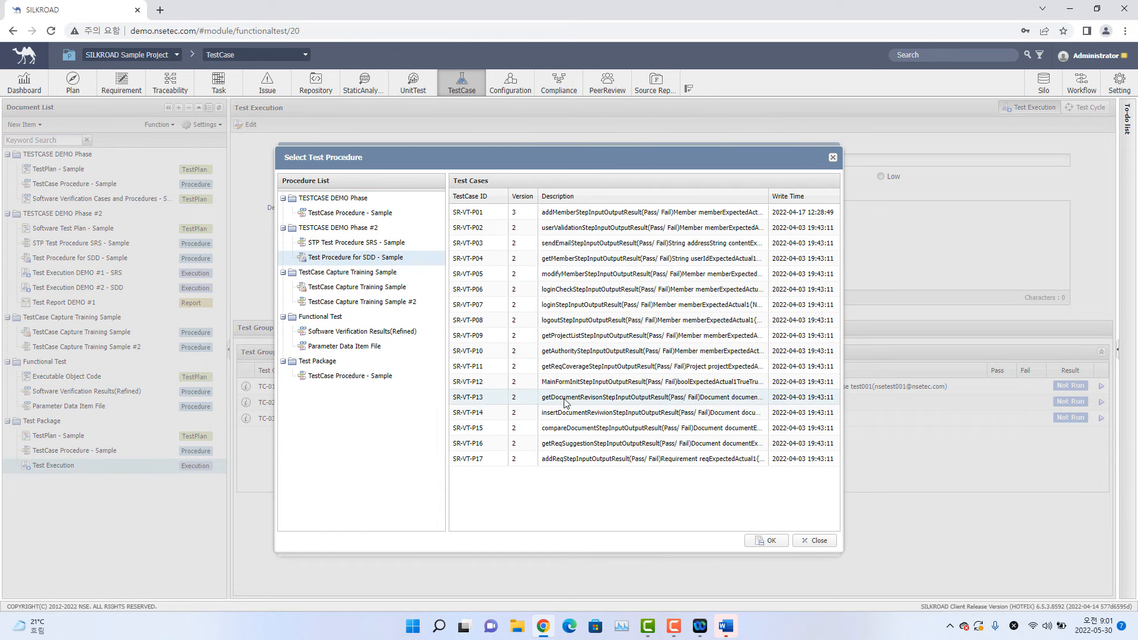
left_click(766, 540)
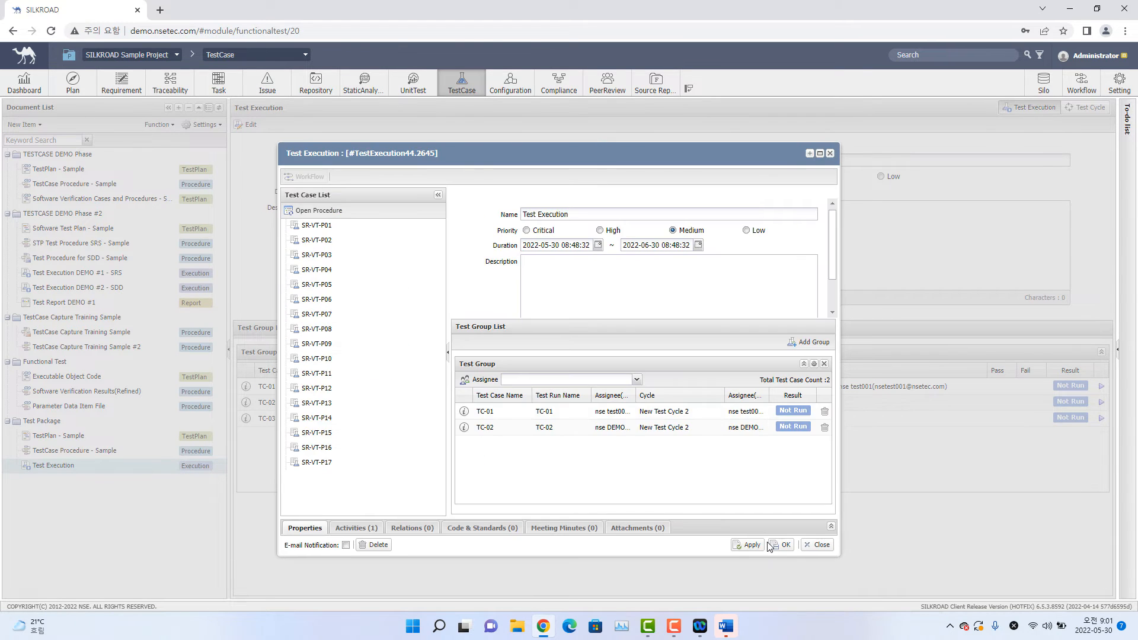
left_click_drag(346, 468, 559, 470)
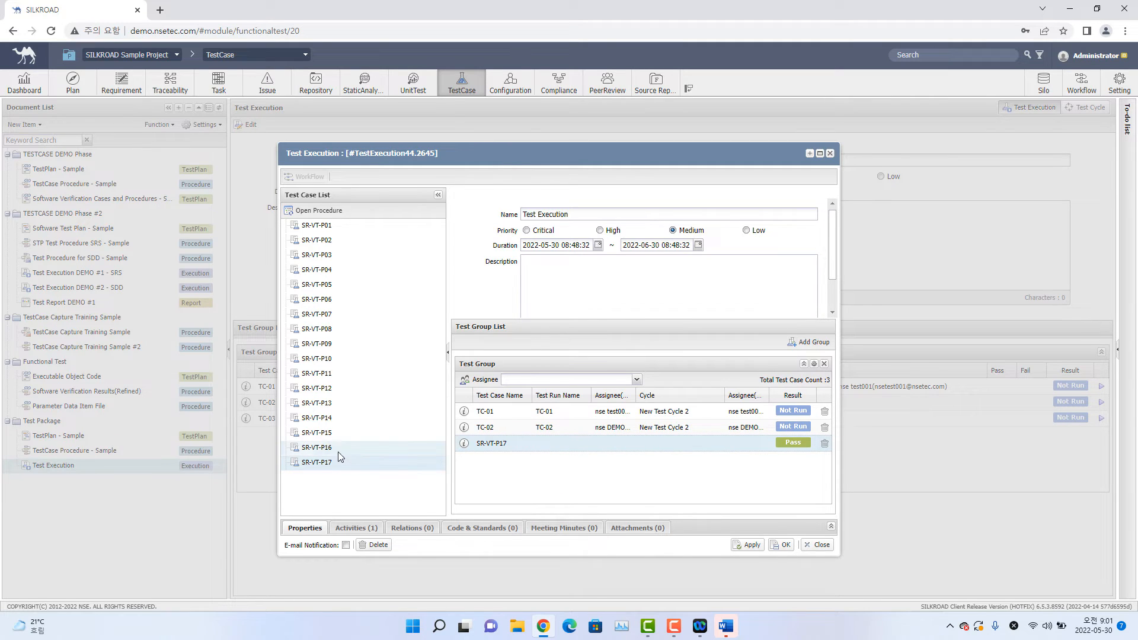
Step: Add SR-VT-P16 and SR-VT-P15 to the Test Group and save the test execution
left_click_drag(338, 451, 575, 484)
left_click_drag(315, 437, 543, 495)
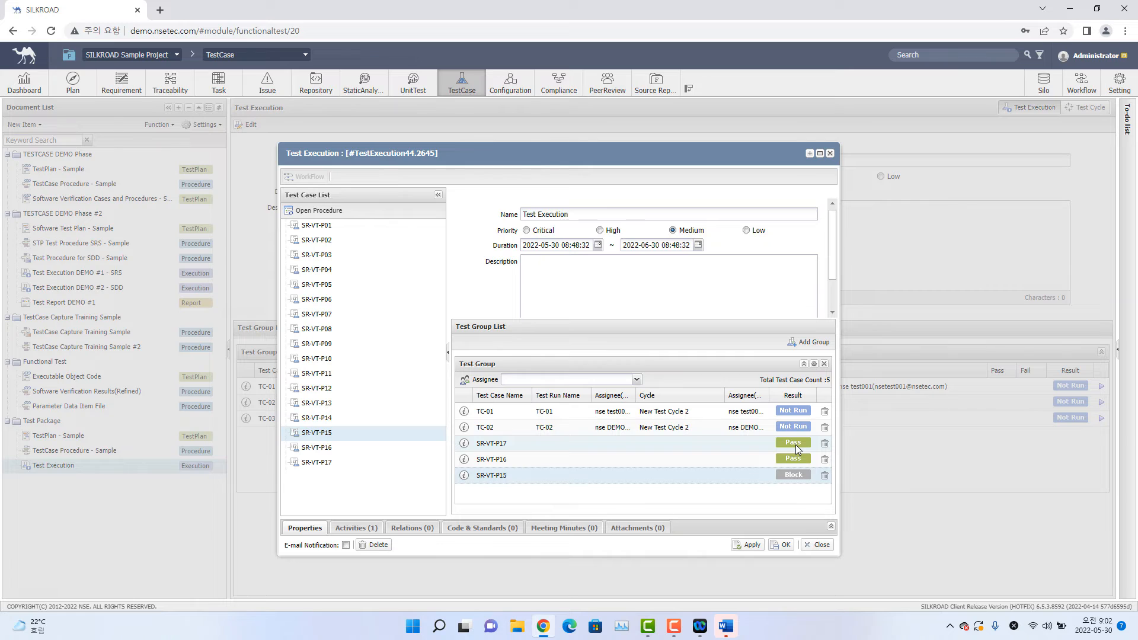
left_click(784, 547)
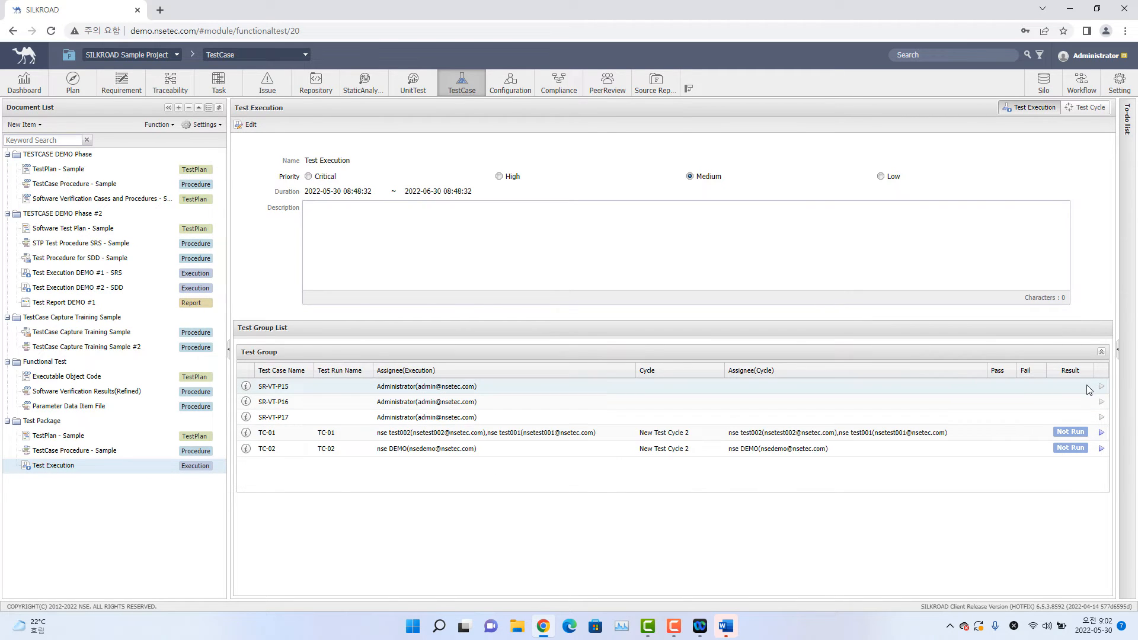
Step: Create a test cycle named New Test Cycle 3 with SR-VT-P15 to SR-VT-P17, TC-01 and TC-02, and check it in the test execution overview
left_click(1091, 108)
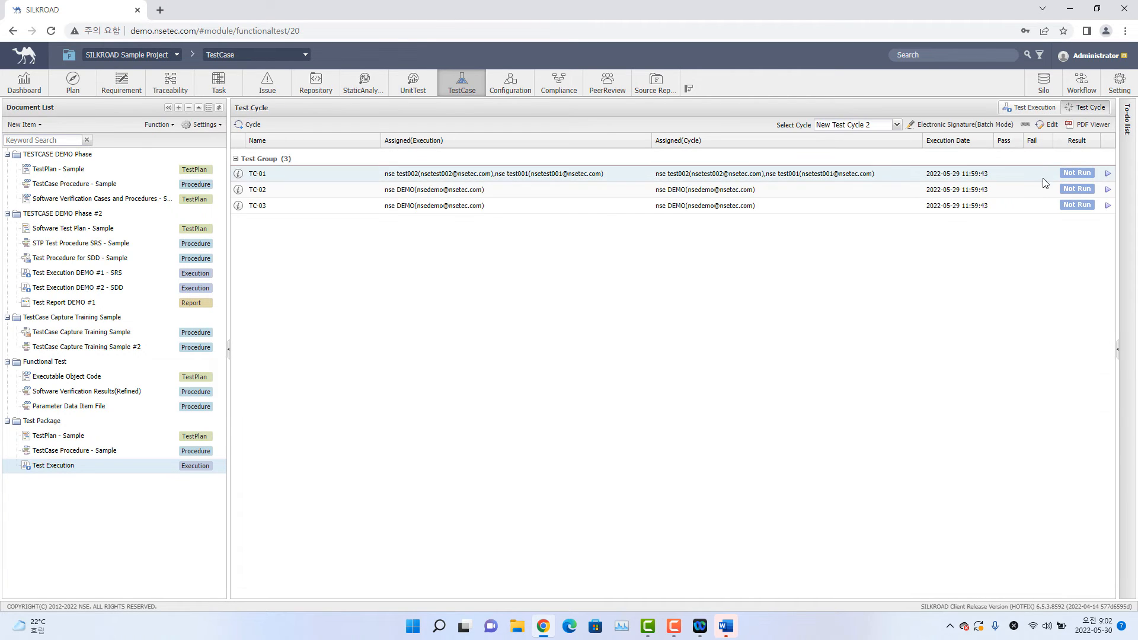
left_click(249, 124)
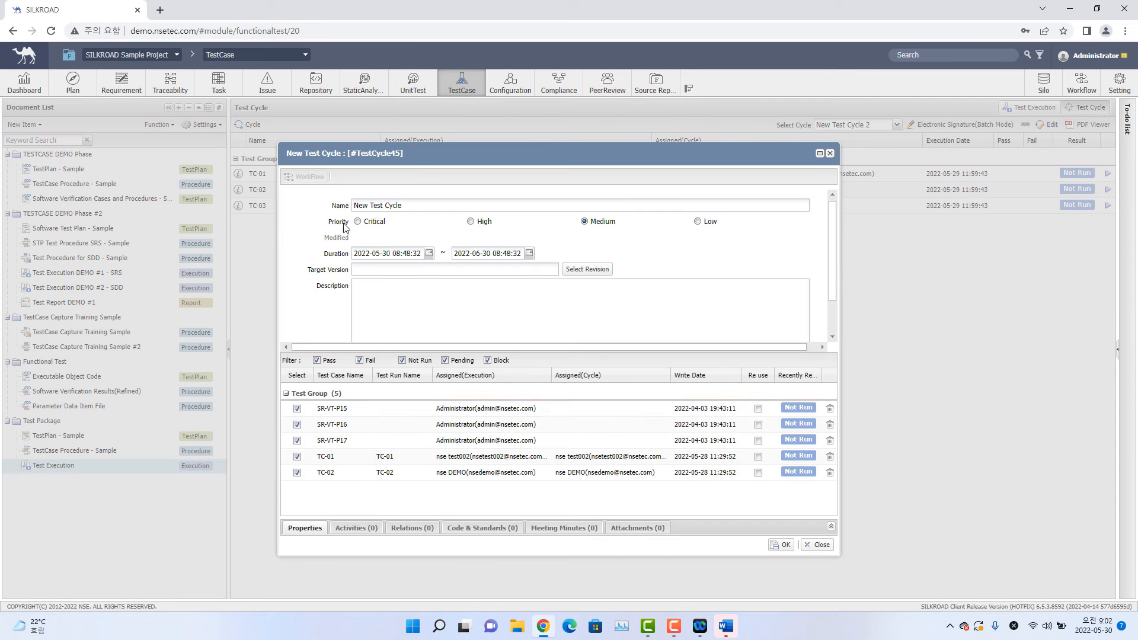
left_click(787, 546)
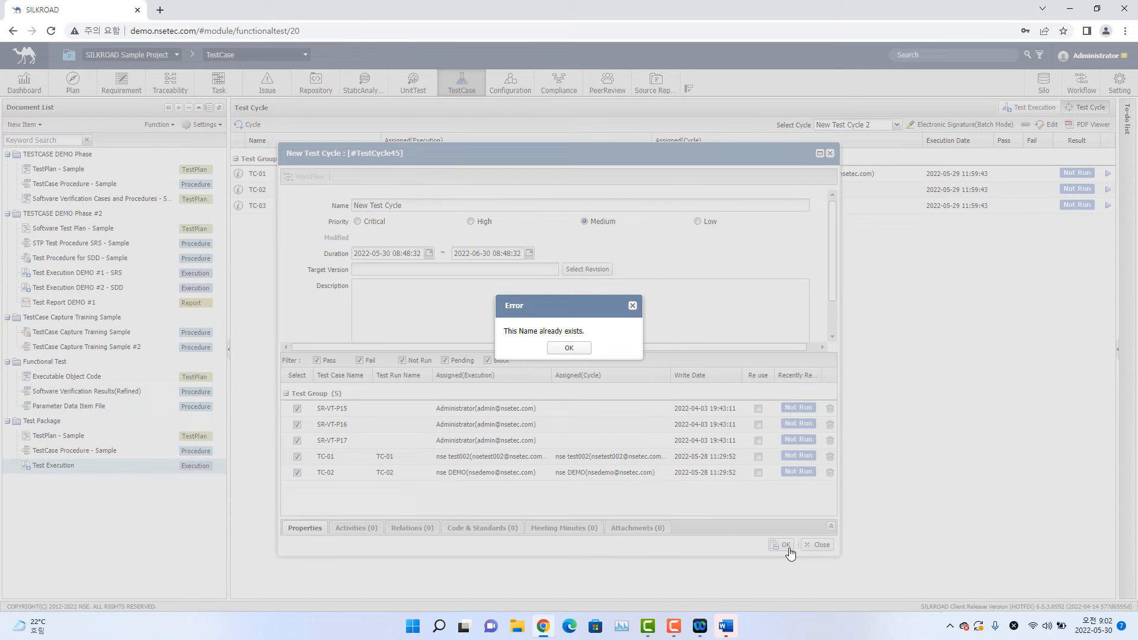
left_click(567, 349)
left_click(427, 206)
type("3")
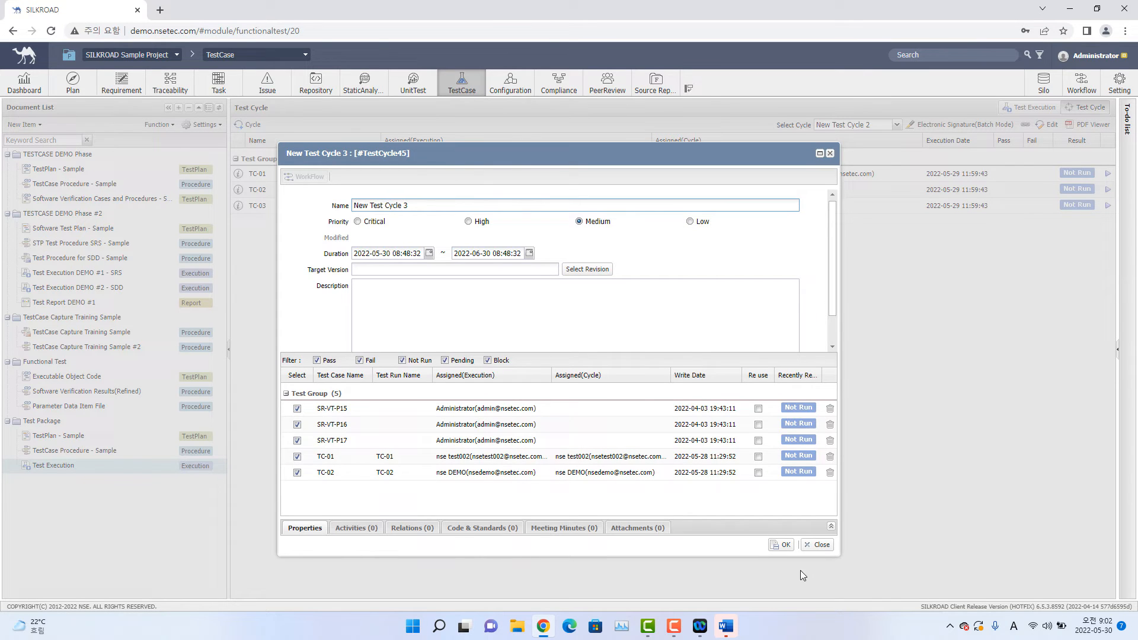
left_click(782, 545)
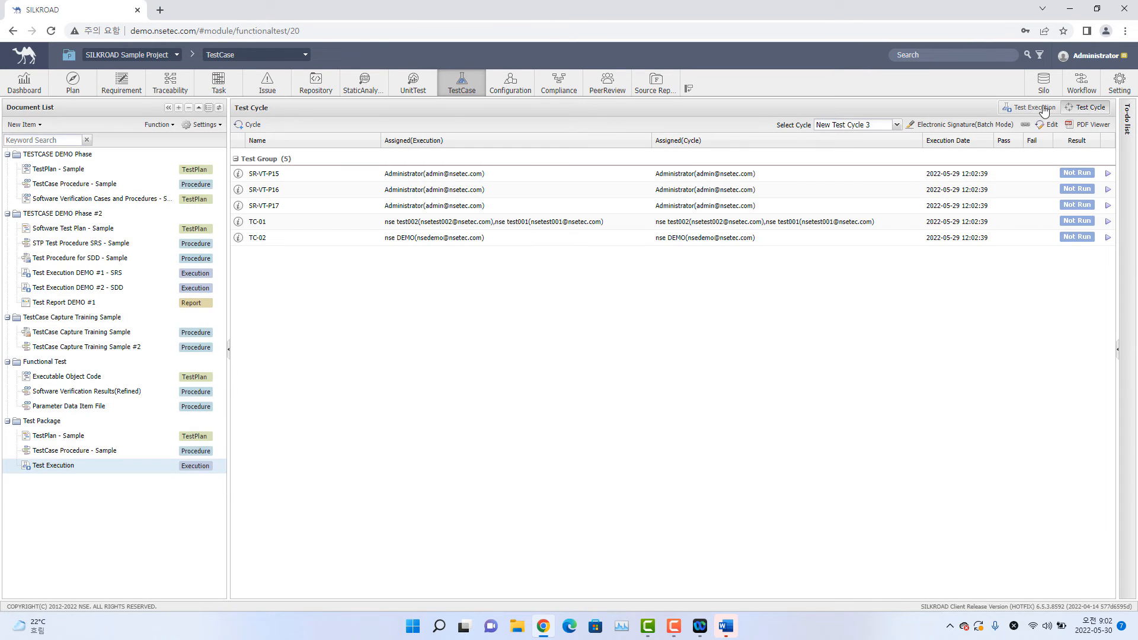
left_click(1031, 108)
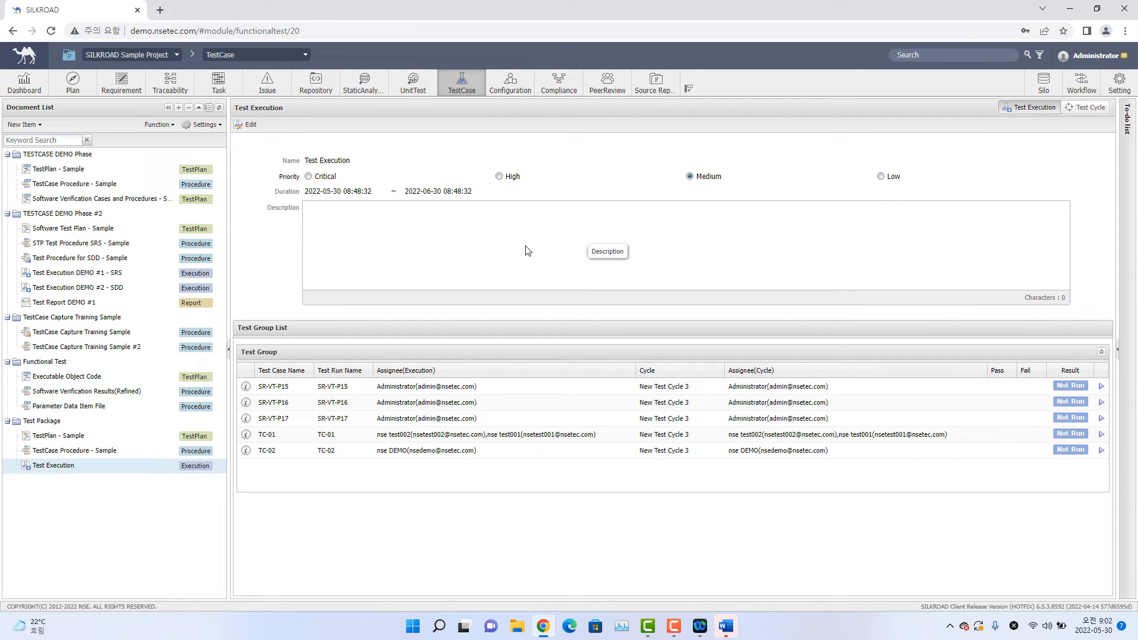
left_click(1094, 111)
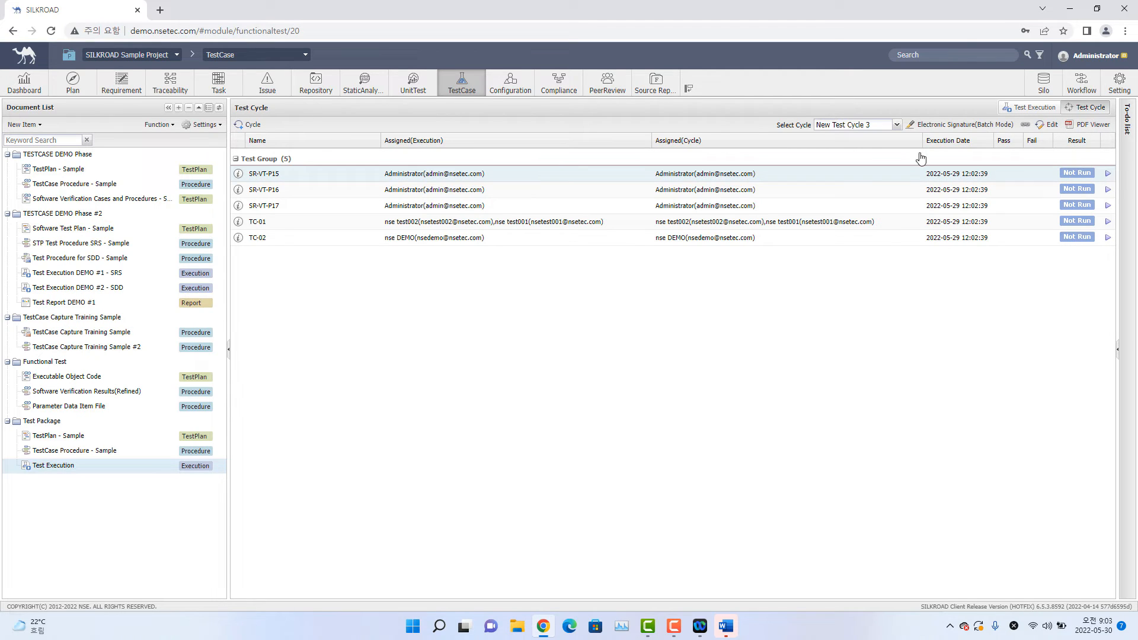
Step: Export the results of New Test Cycle as a PDF and open the downloaded file
left_click(896, 125)
left_click(859, 171)
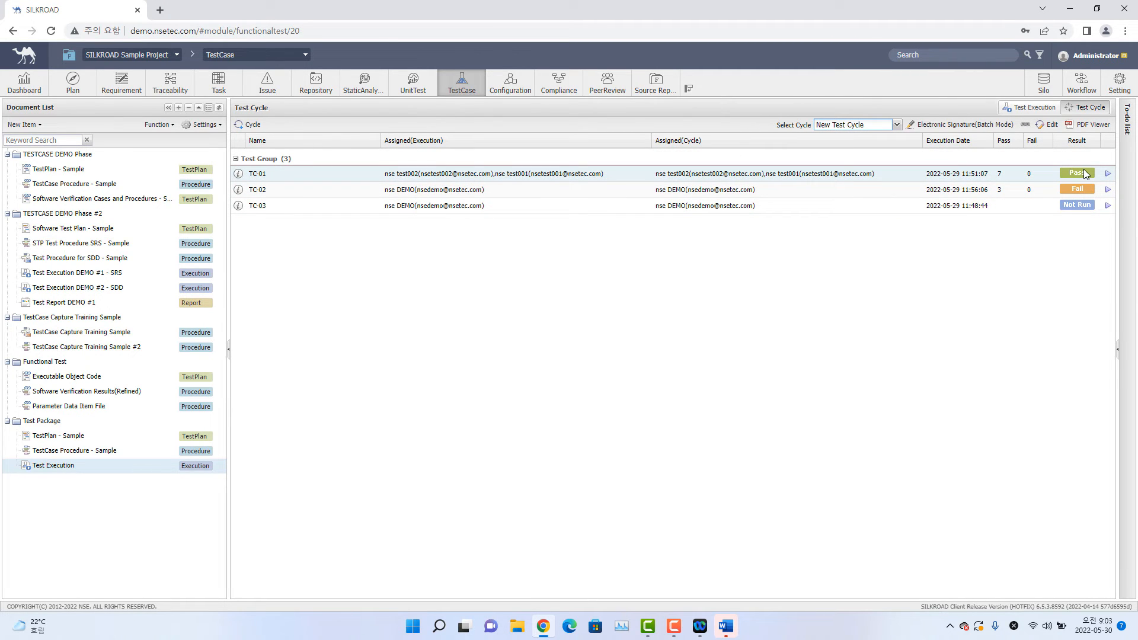
left_click(1097, 127)
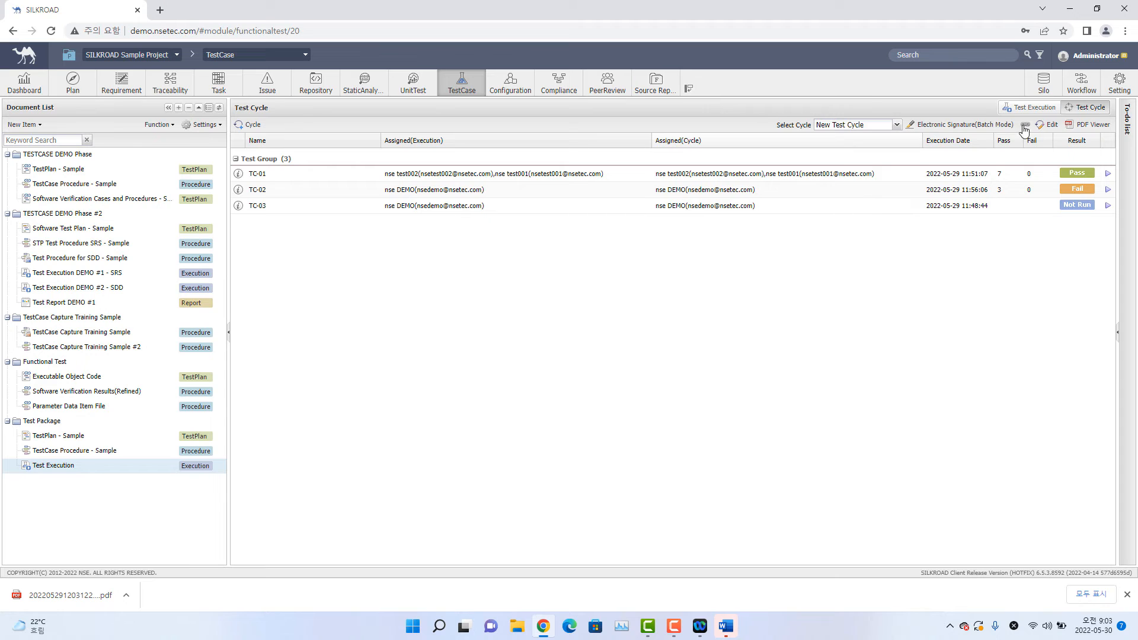
left_click(84, 606)
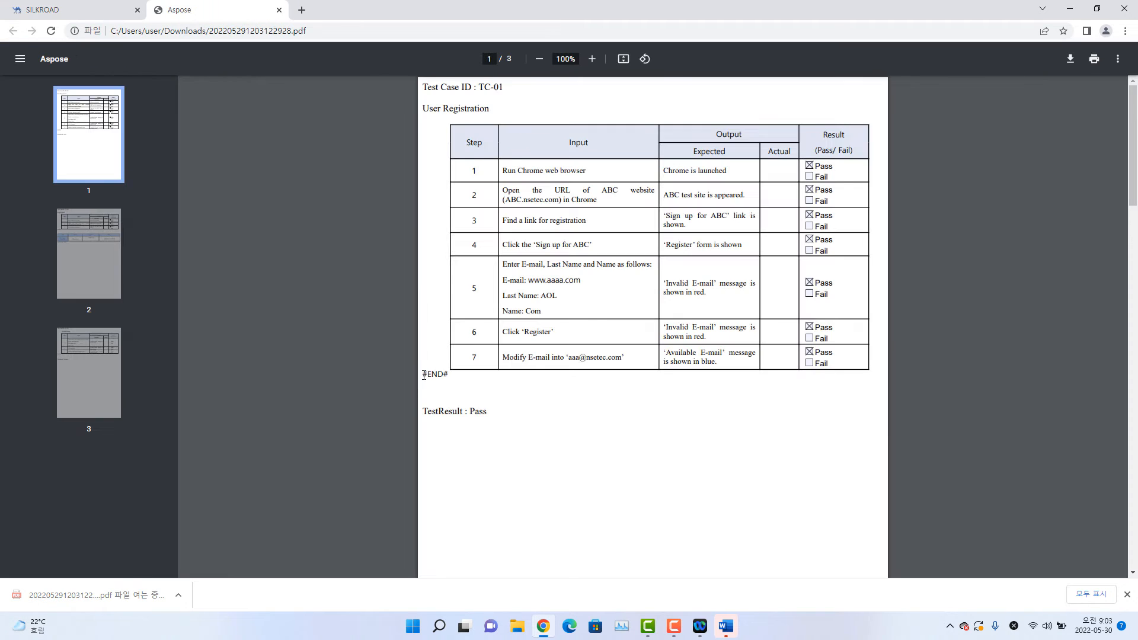
Step: Examine the TC-01, TC-02 and TC-03 pages of the exported PDF for step results, signature and test result, and close it
left_click(106, 263)
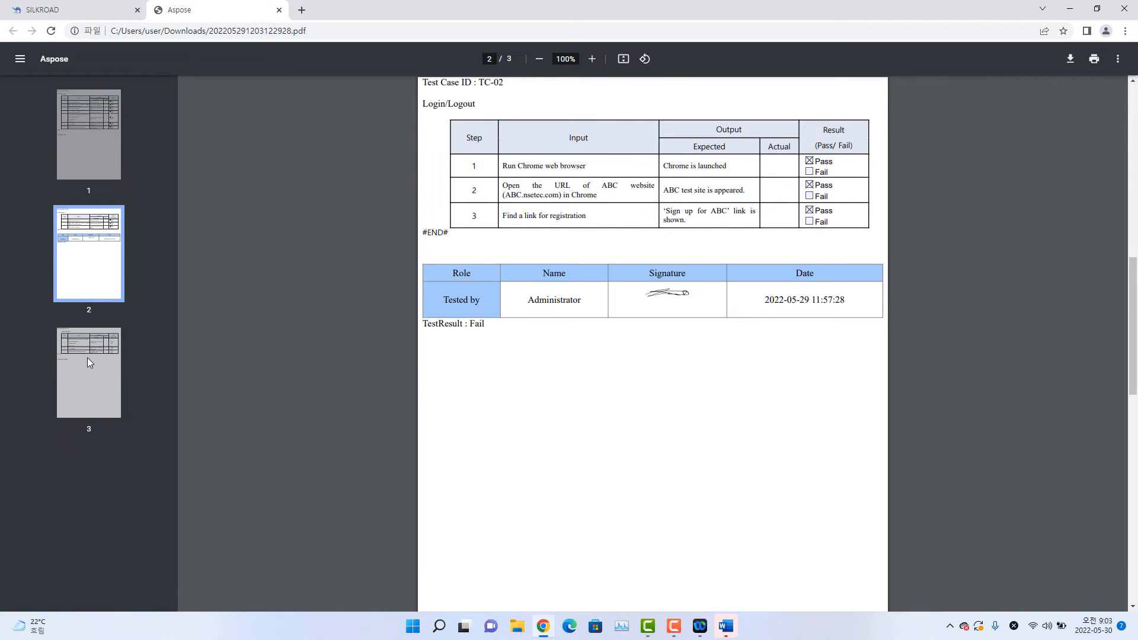
left_click(88, 358)
left_click(98, 258)
left_click(106, 166)
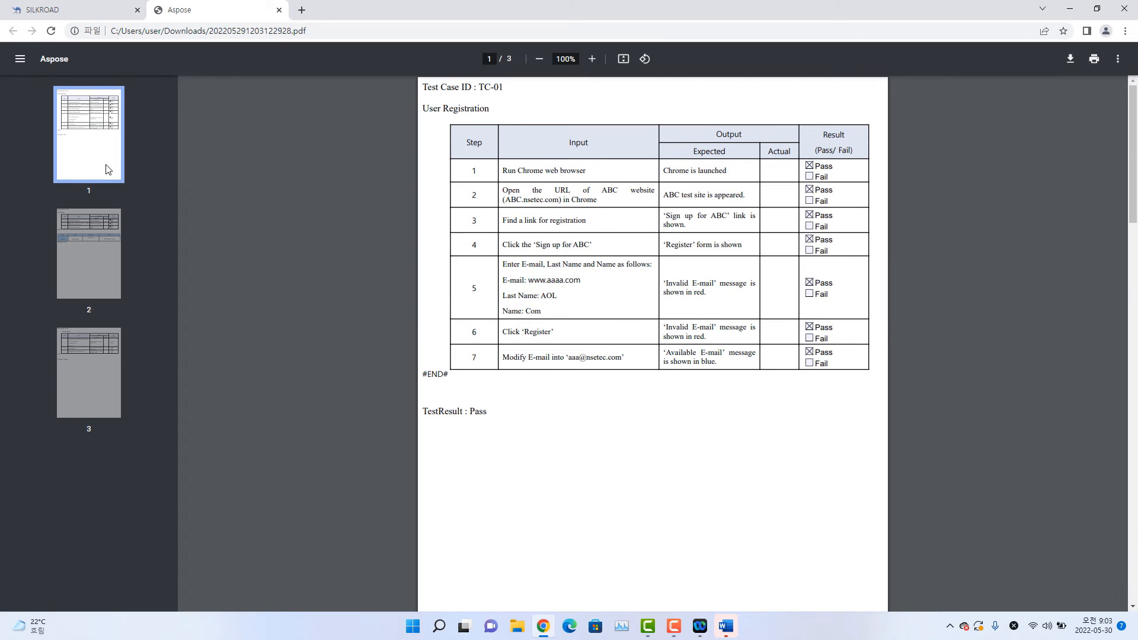
left_click(103, 250)
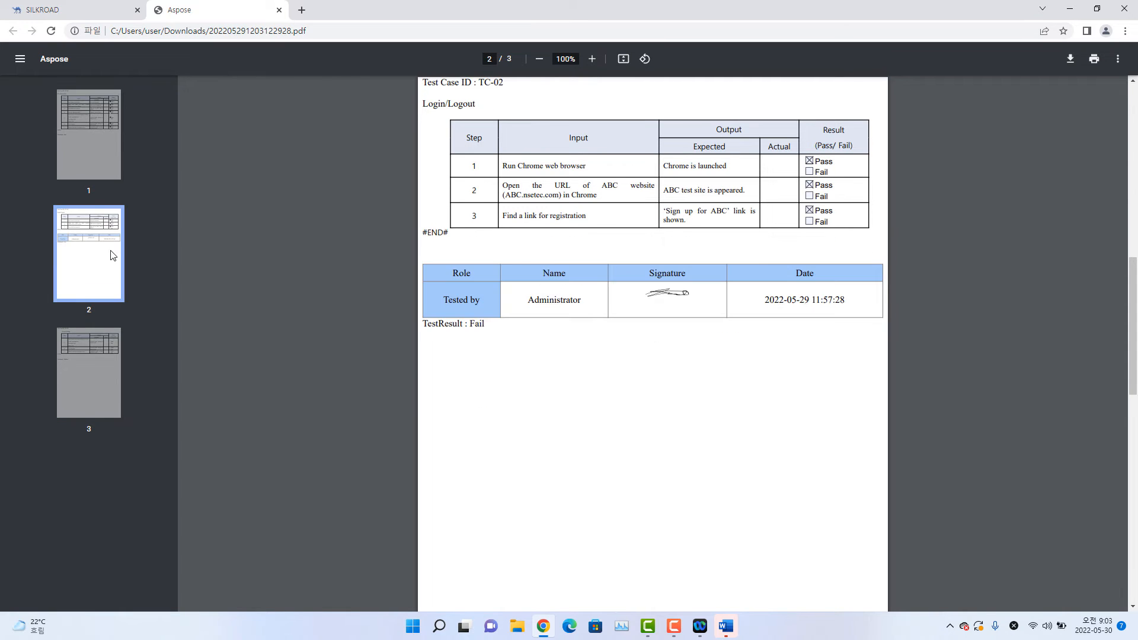
left_click(104, 168)
left_click(95, 351)
left_click(109, 166)
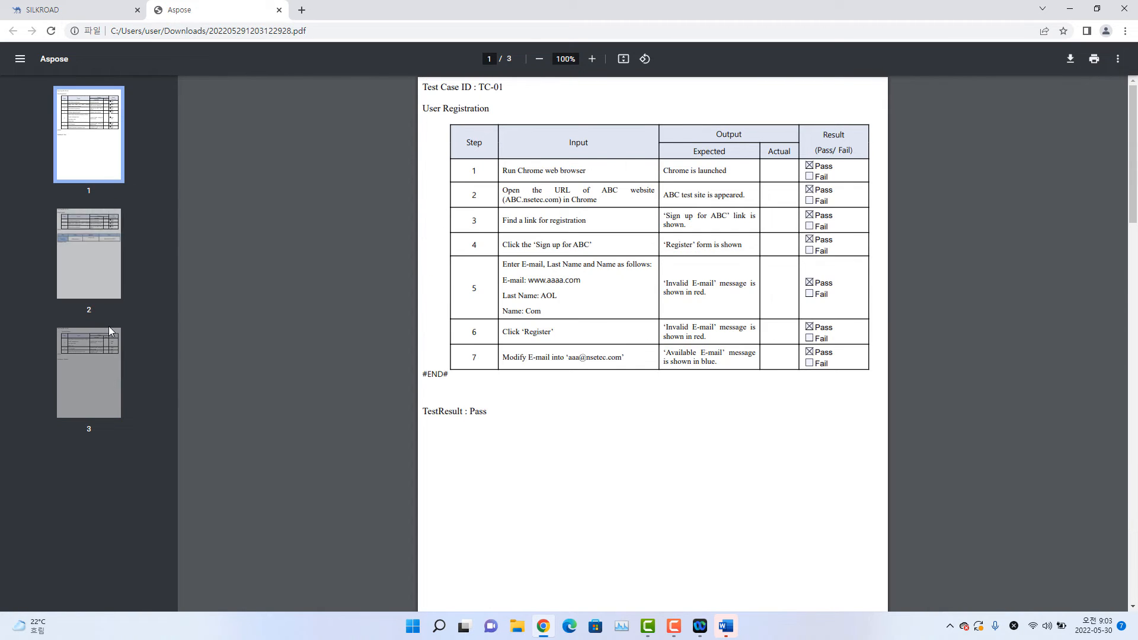
left_click(100, 357)
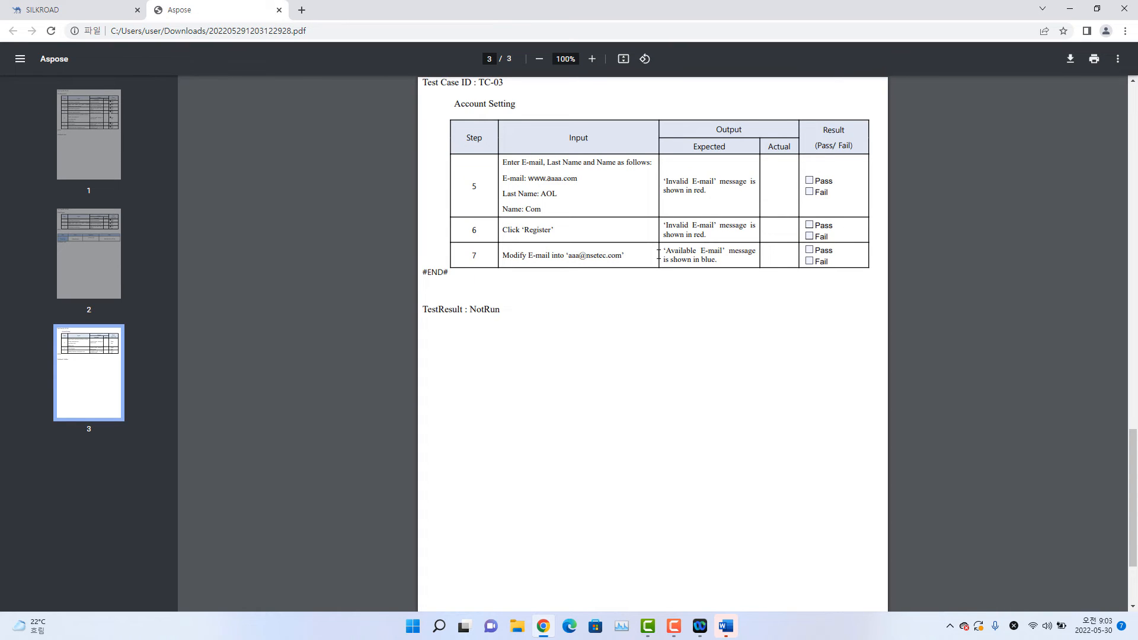
left_click(112, 228)
left_click(91, 173)
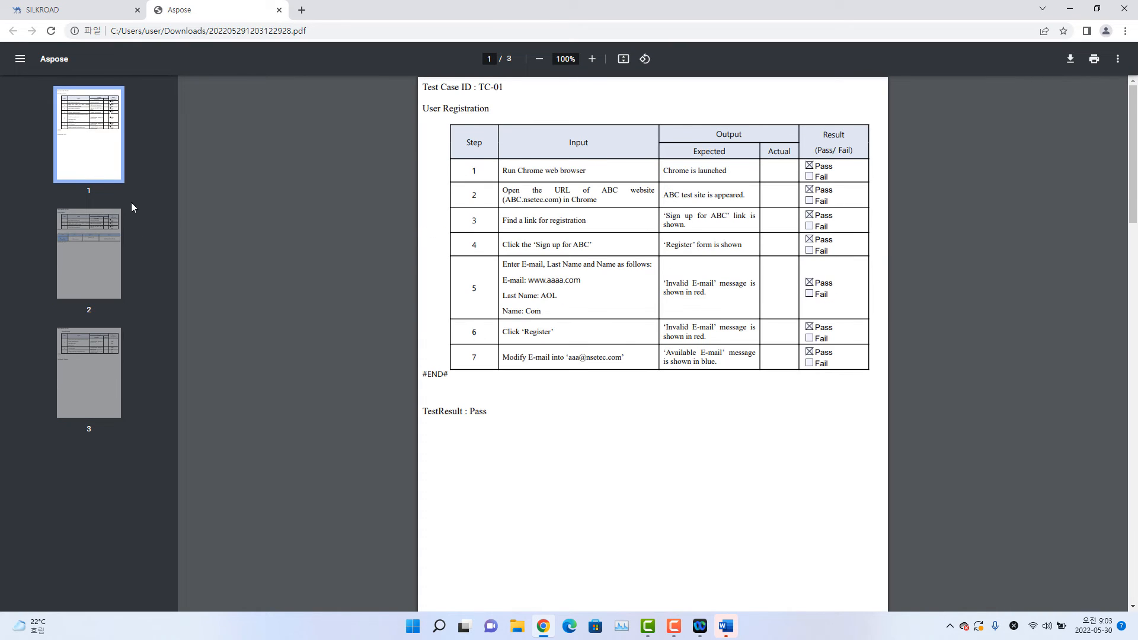
left_click(279, 10)
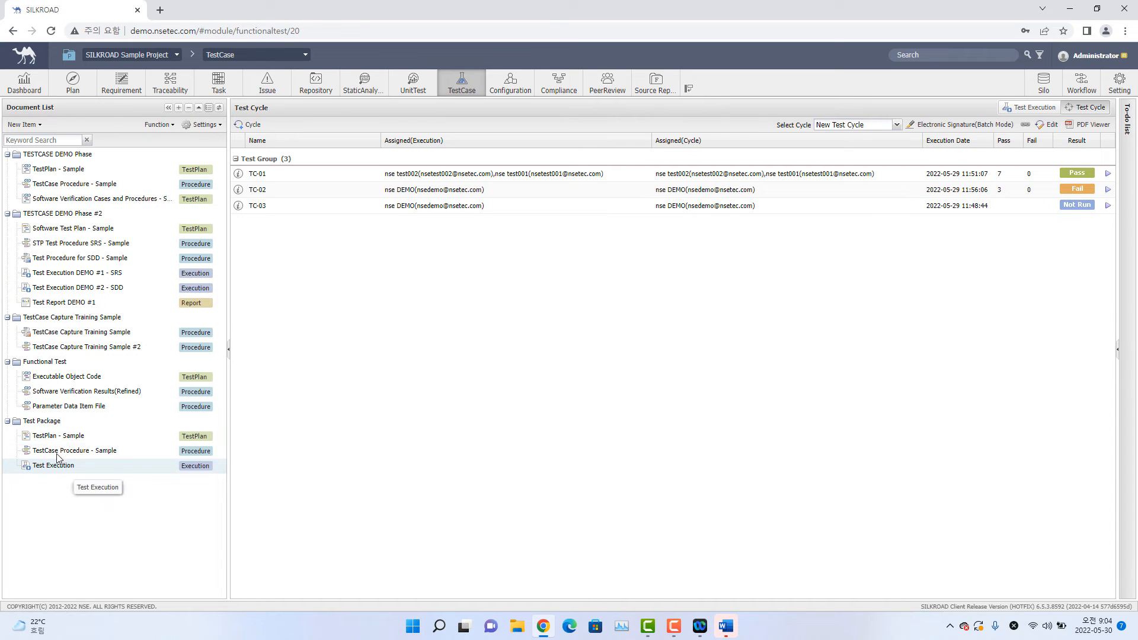
Step: Review the Test Package's TestCase Procedure - Sample document and the test results of New Test Cycle 3
left_click(96, 452)
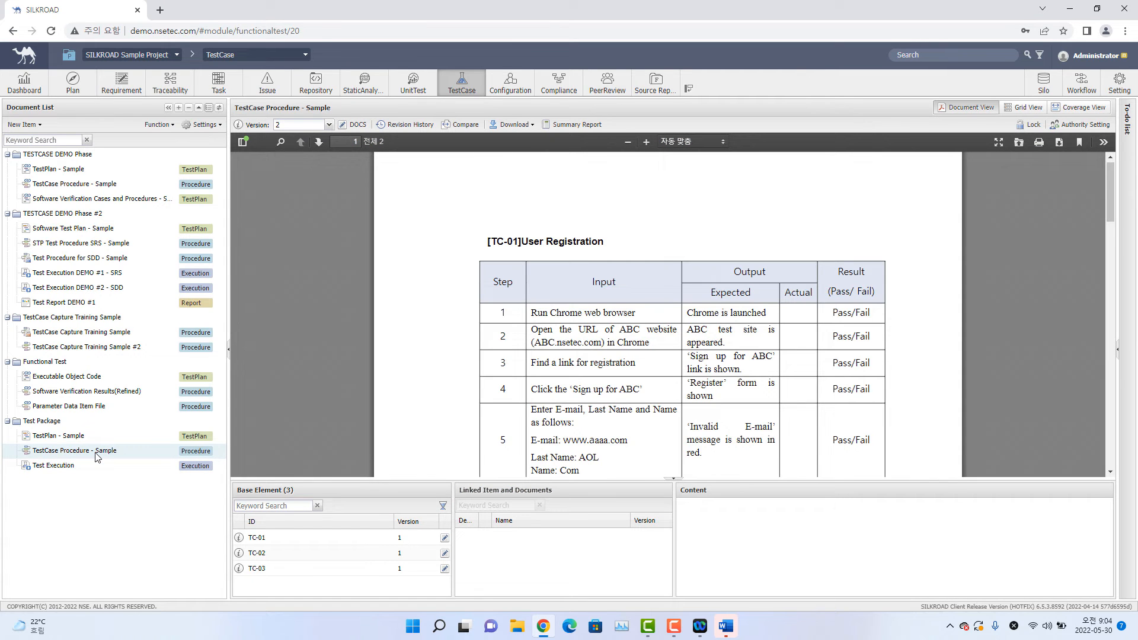
left_click(91, 468)
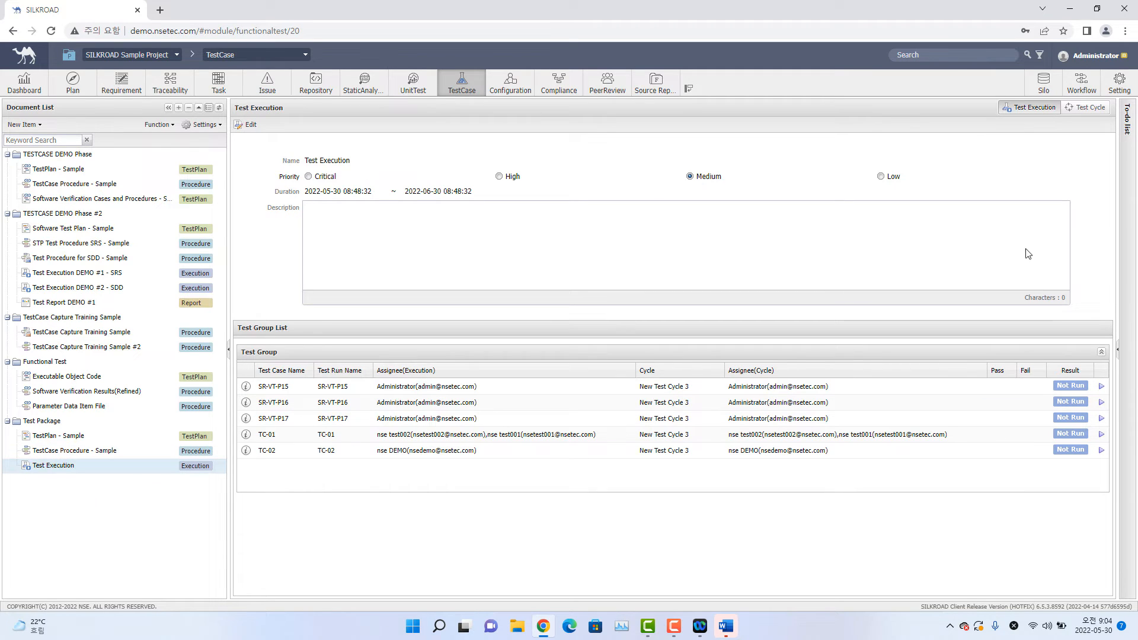
left_click(1086, 107)
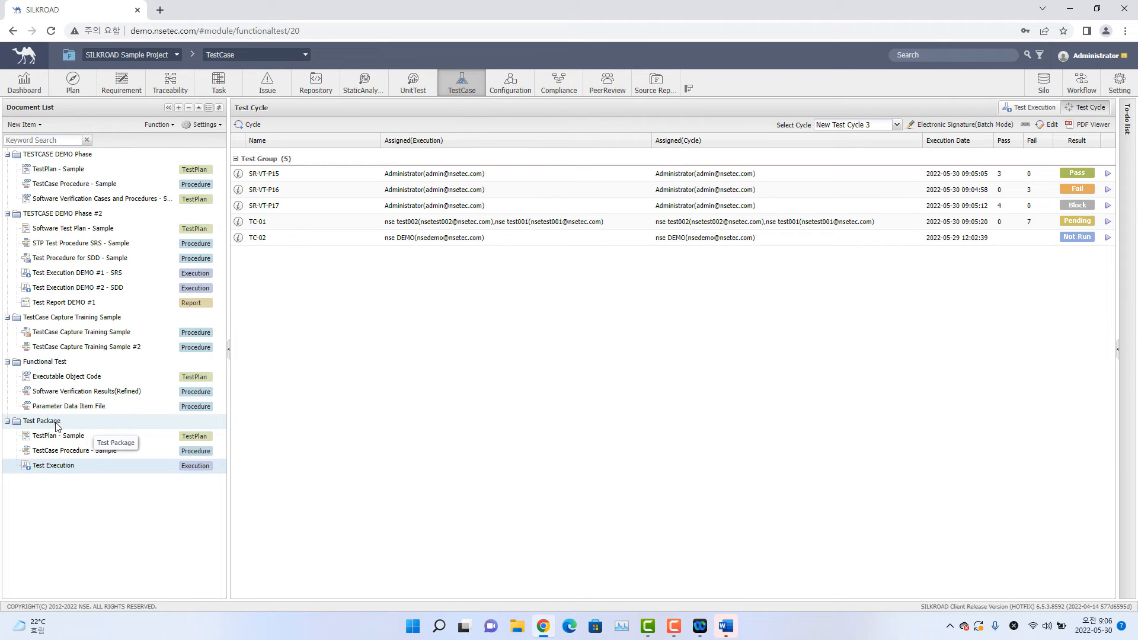
Step: Start a new test report in the Test Package folder based on Test Procedure for SDD - Sample
right_click(55, 423)
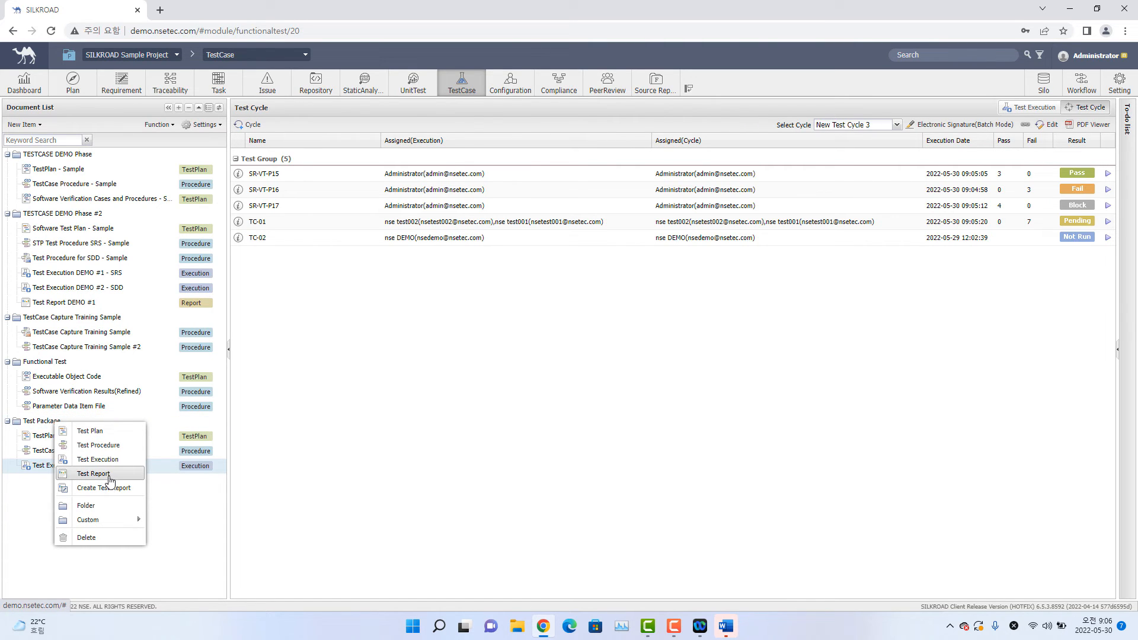
left_click(111, 476)
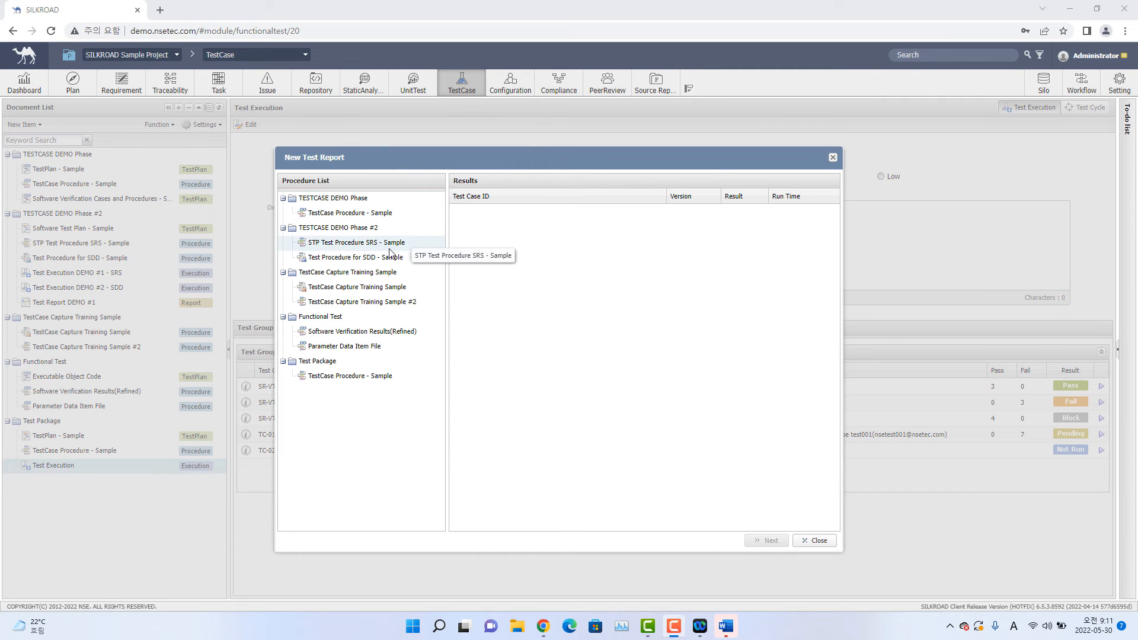
left_click(384, 244)
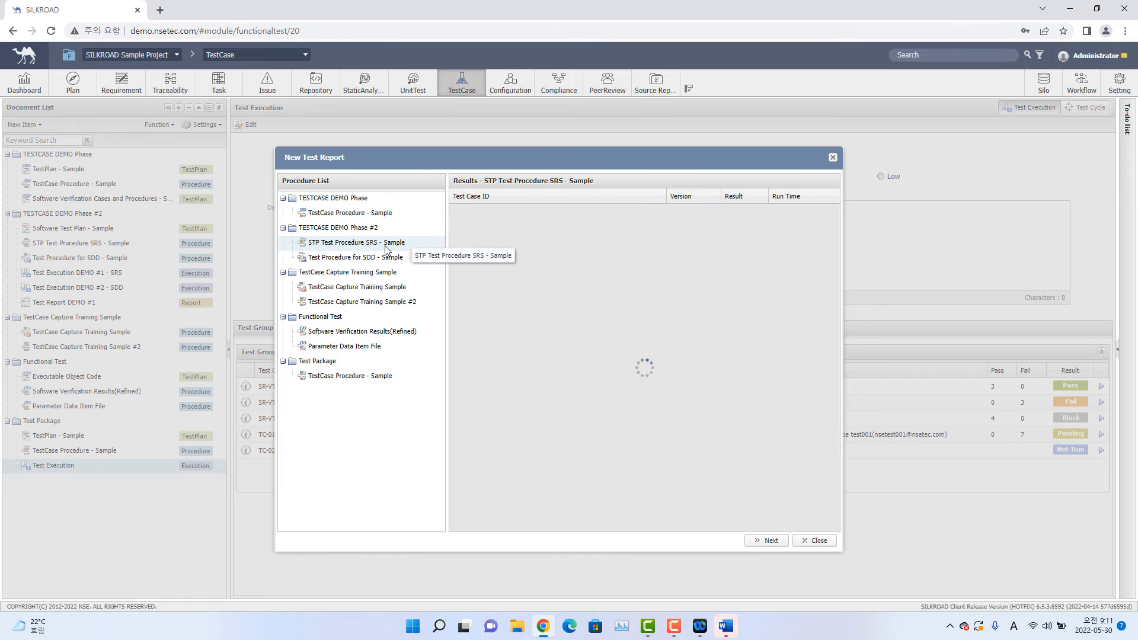
left_click(385, 257)
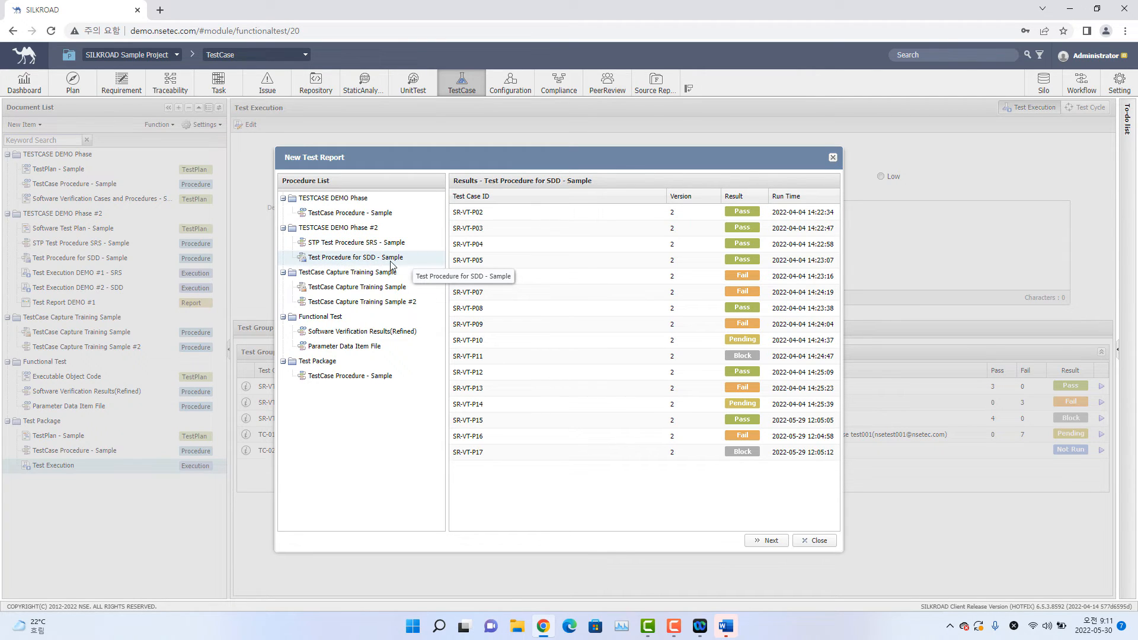
left_click(771, 541)
Step: Examine the TestCase Default.repx template preview, from the pass/fail count tables to the test summary report
scroll(629, 339, "down", 1)
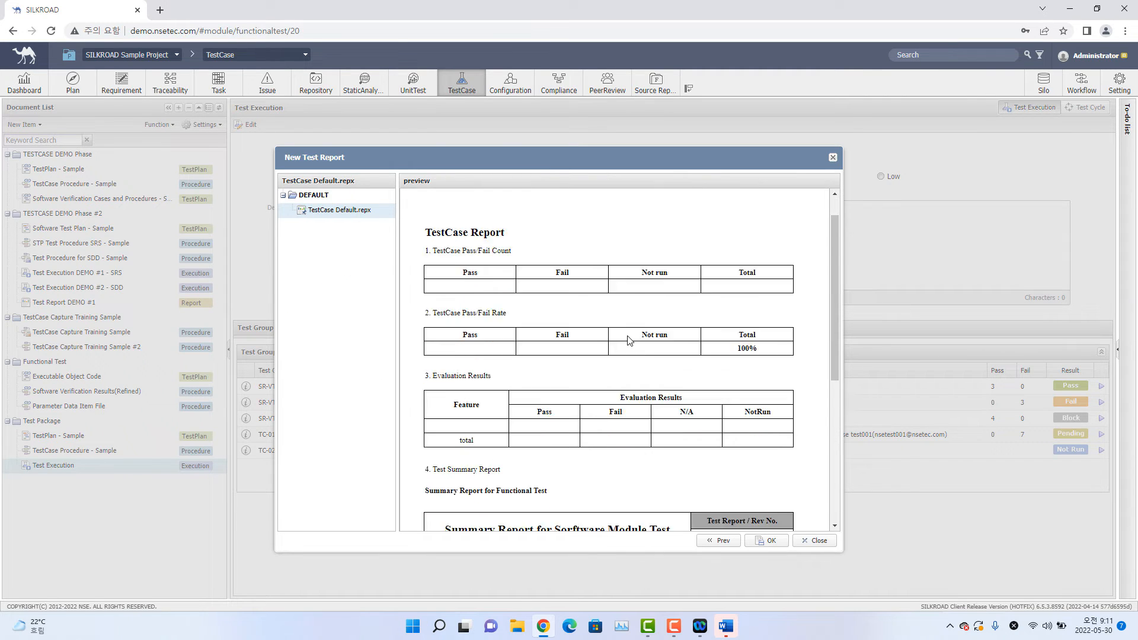
scroll(630, 340, "down", 5)
scroll(626, 341, "up", 6)
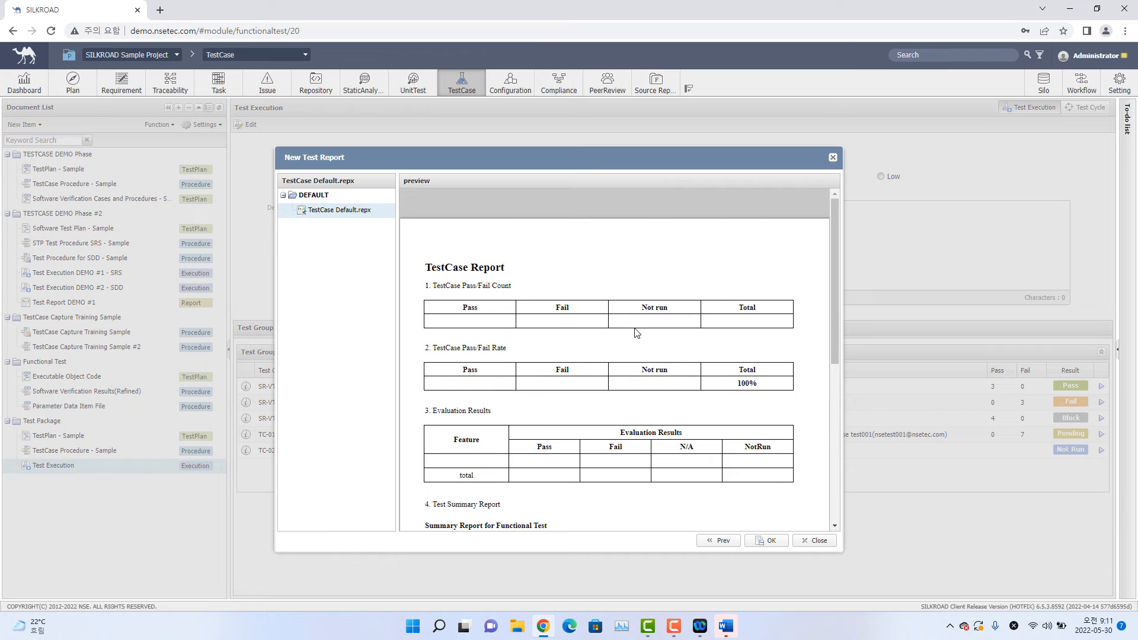
scroll(639, 332, "down", 5)
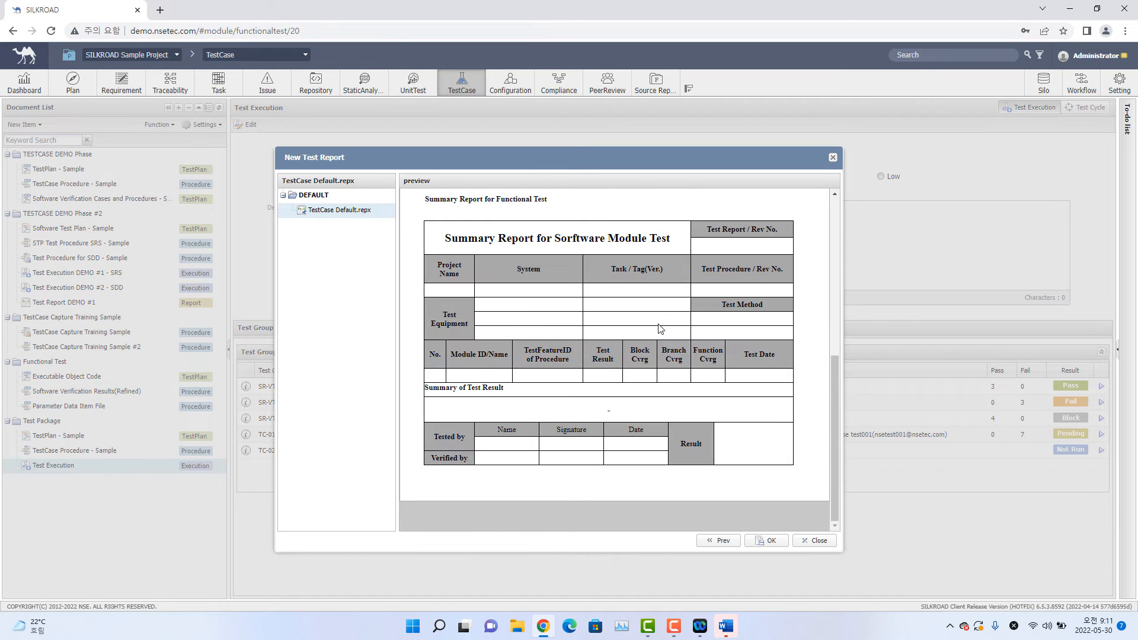
scroll(674, 341, "up", 5)
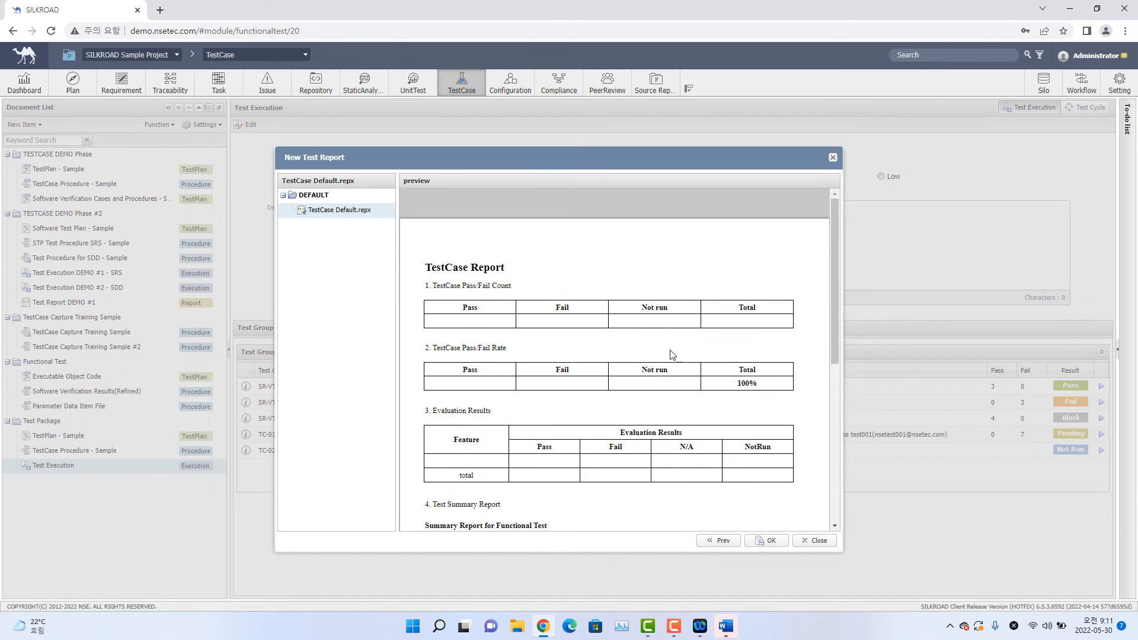
scroll(669, 350, "down", 5)
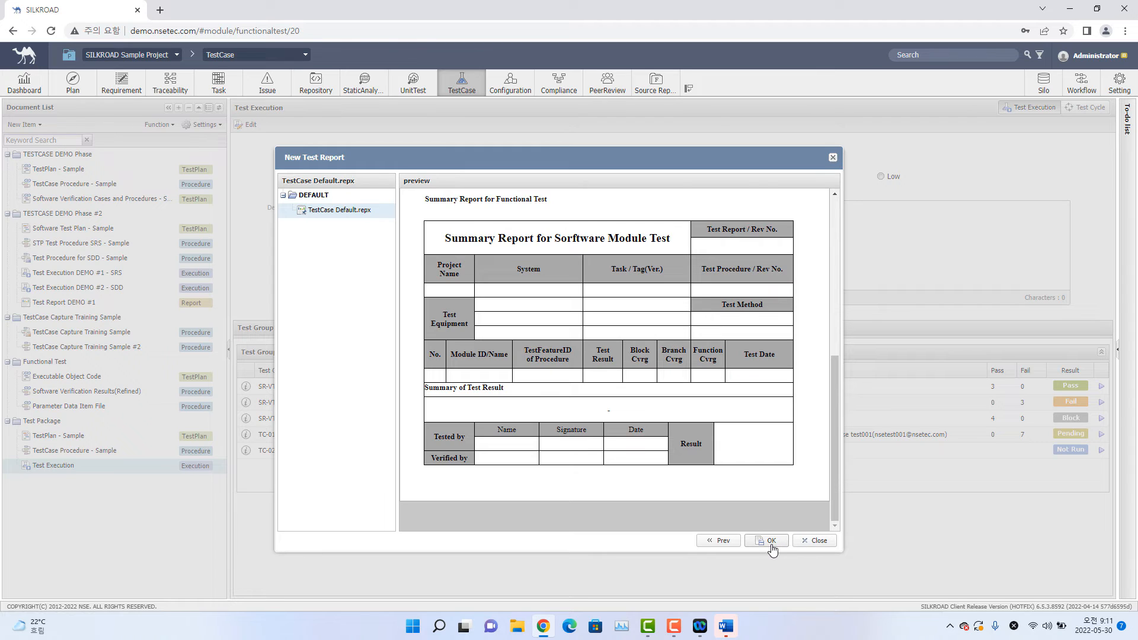
scroll(750, 472, "up", 5)
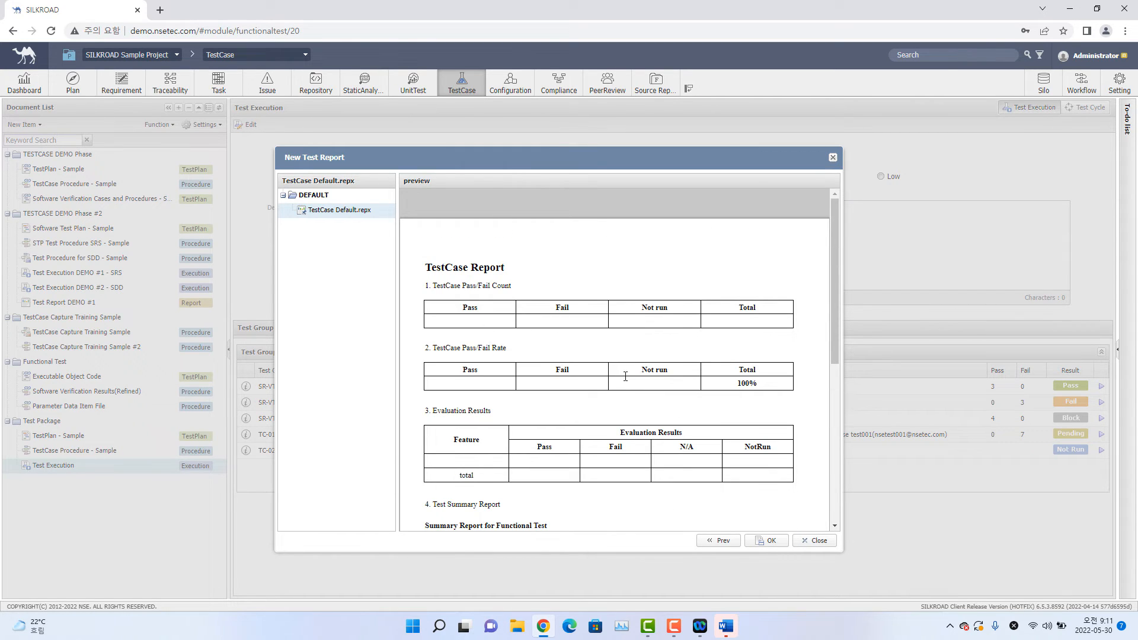
scroll(646, 426, "down", 1)
scroll(645, 425, "down", 3)
scroll(705, 371, "down", 3)
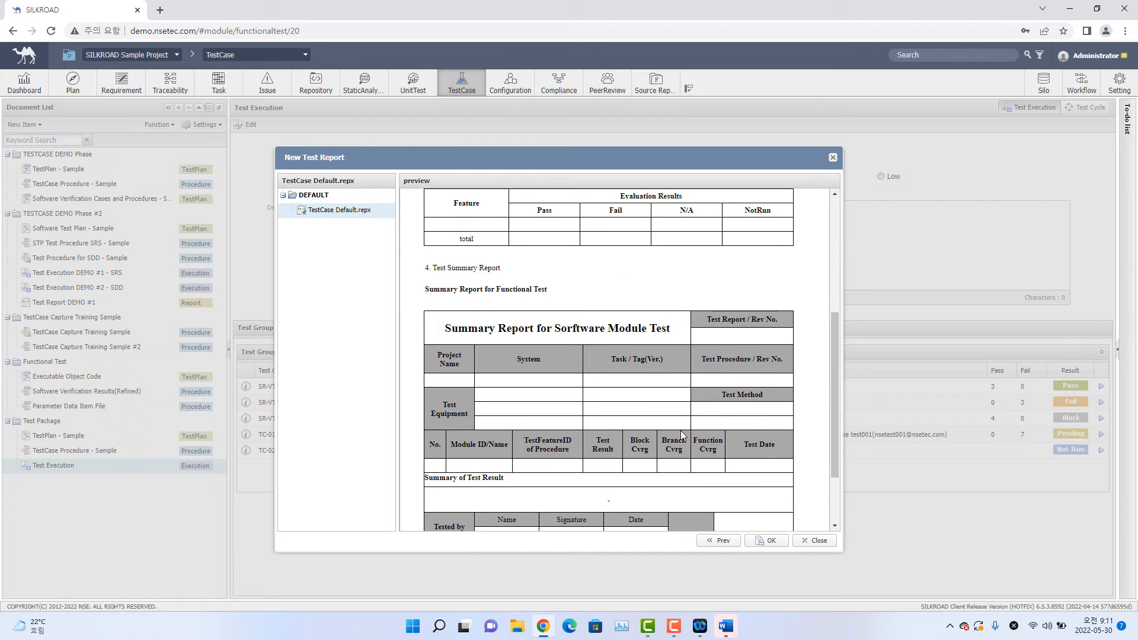
Step: Publish the report from the TestCase Default.repx template as New Test Report with user version 1
left_click(767, 541)
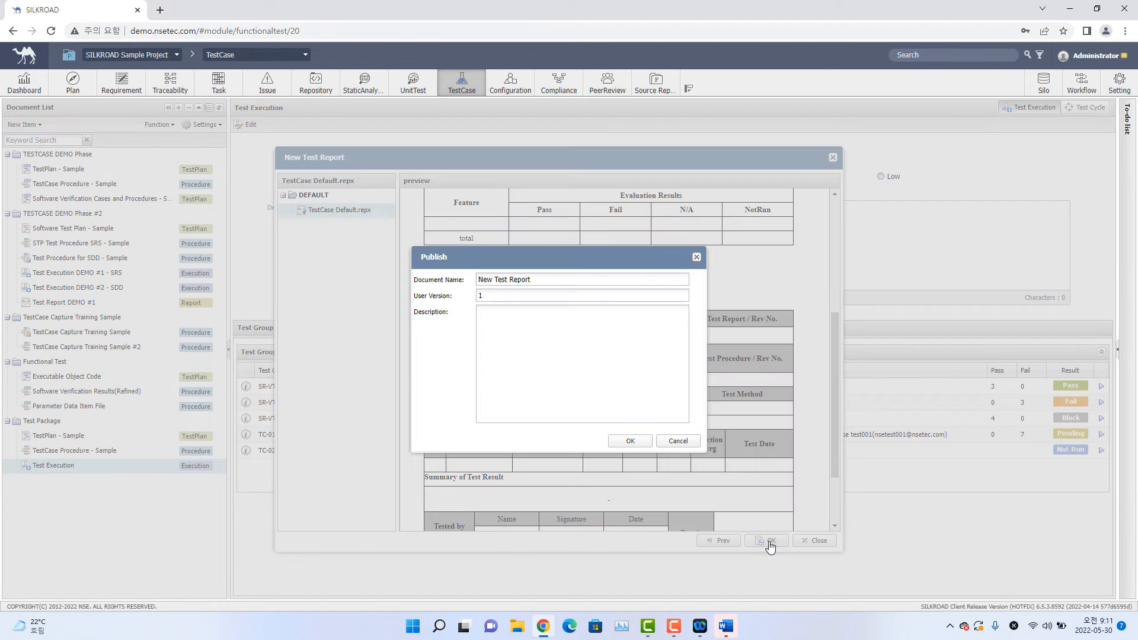
left_click(626, 441)
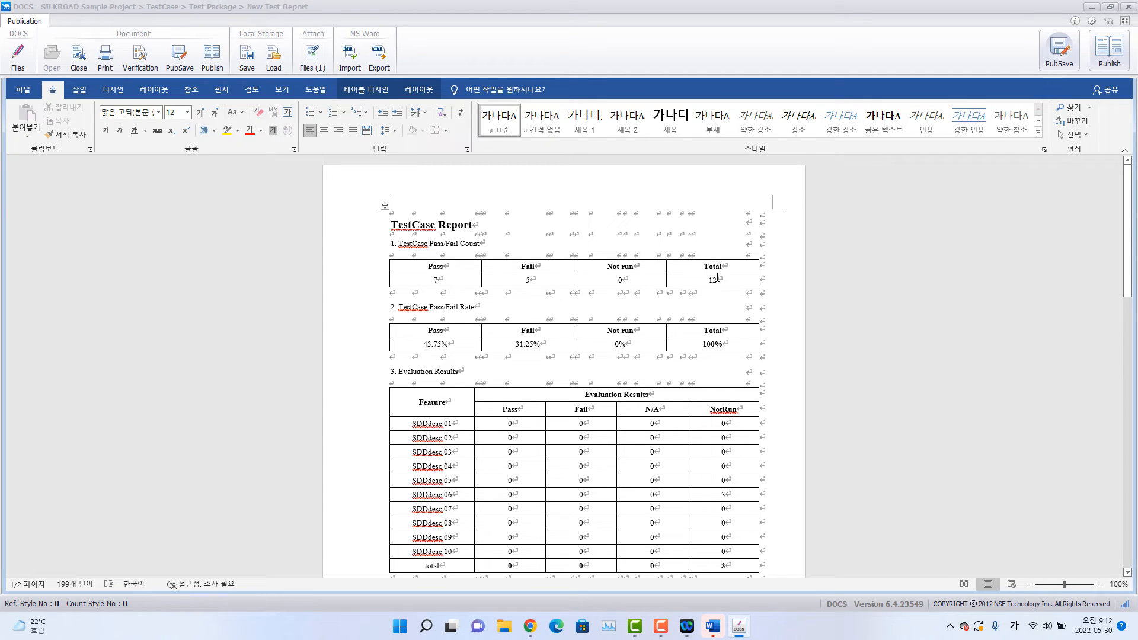
Step: Review the published New Test Report from the pass/fail tables to the tester sign-off table, and close DOCS with the document unlocked
scroll(636, 275, "down", 2)
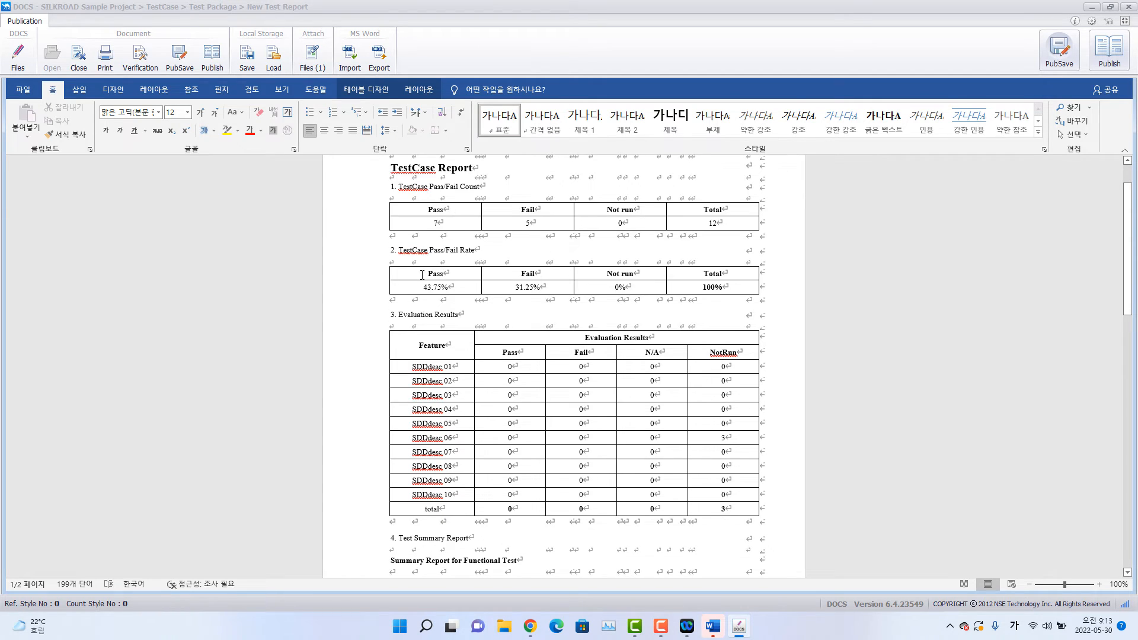
scroll(630, 284, "down", 2)
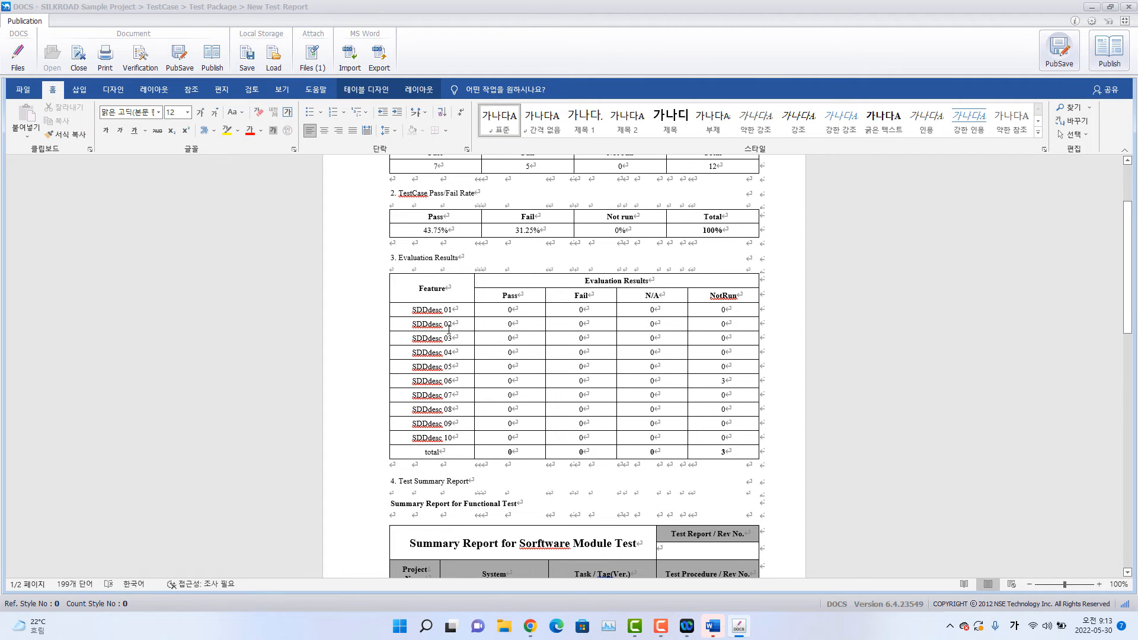
scroll(461, 308, "down", 16)
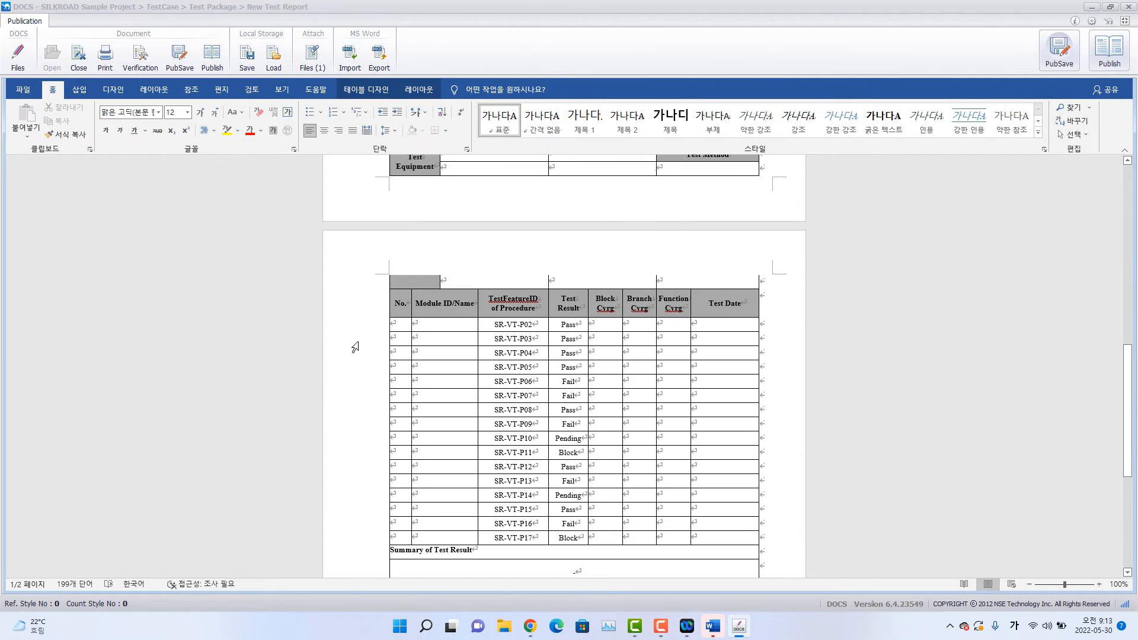
scroll(355, 347, "down", 7)
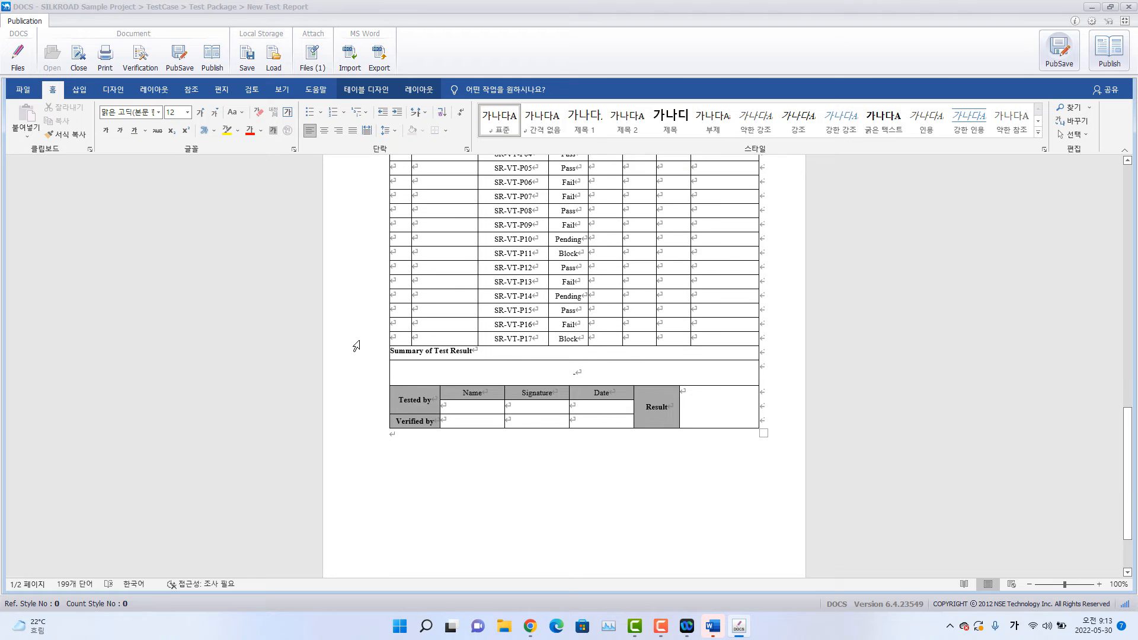
scroll(355, 346, "up", 6)
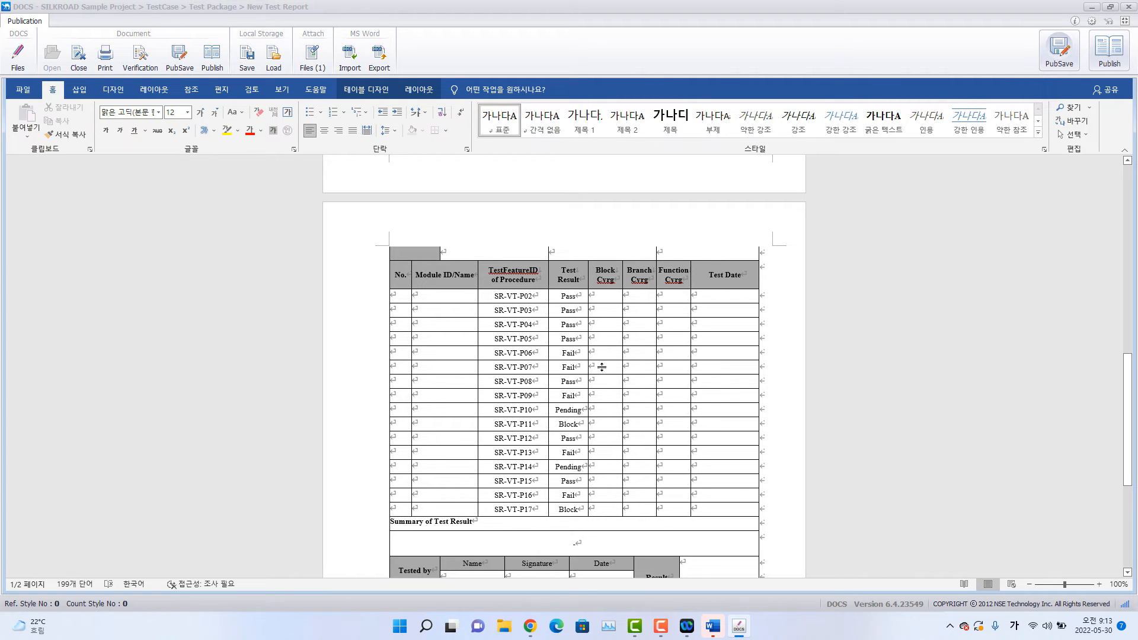
scroll(625, 411, "down", 5)
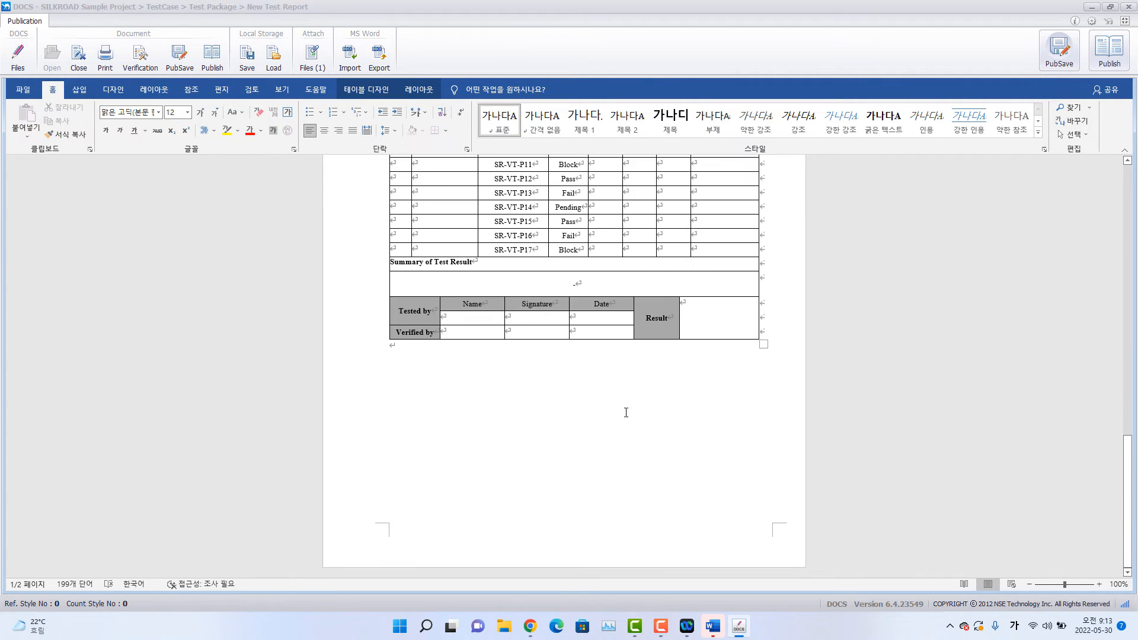
left_click(1130, 7)
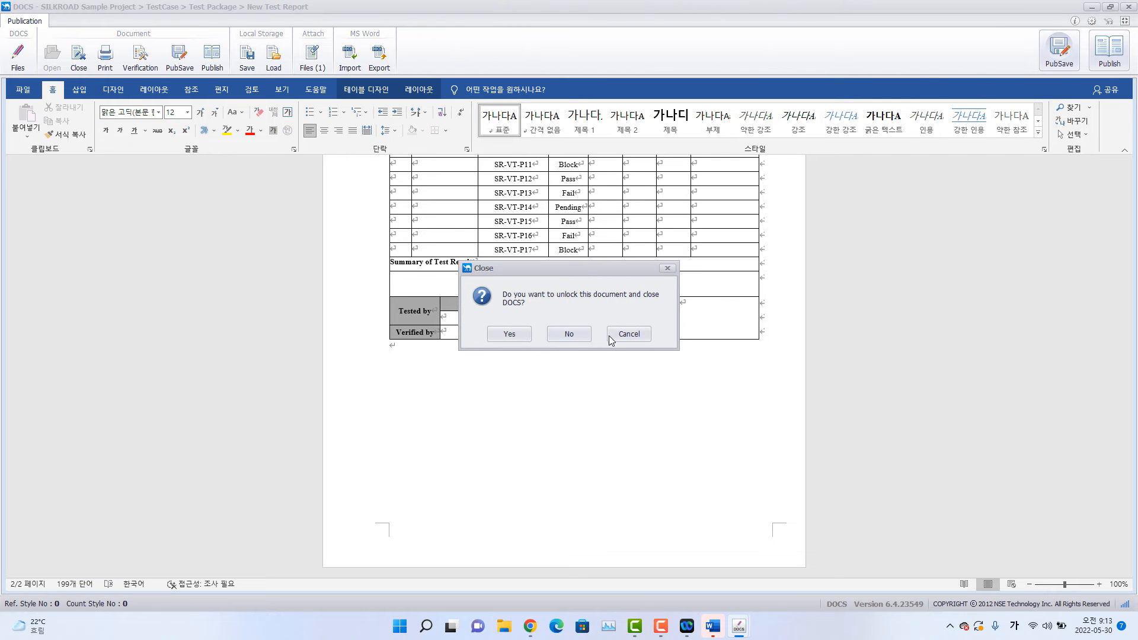
left_click(522, 335)
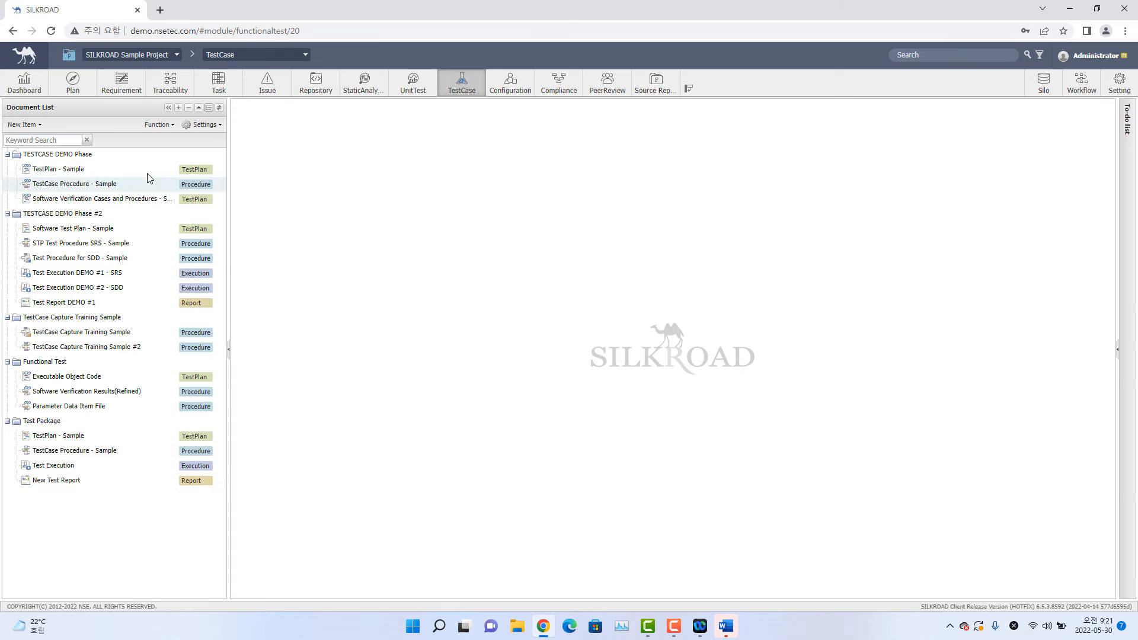
Step: Open the TestCase module's Coverage function and list the documents of the Requirement menu
left_click(173, 126)
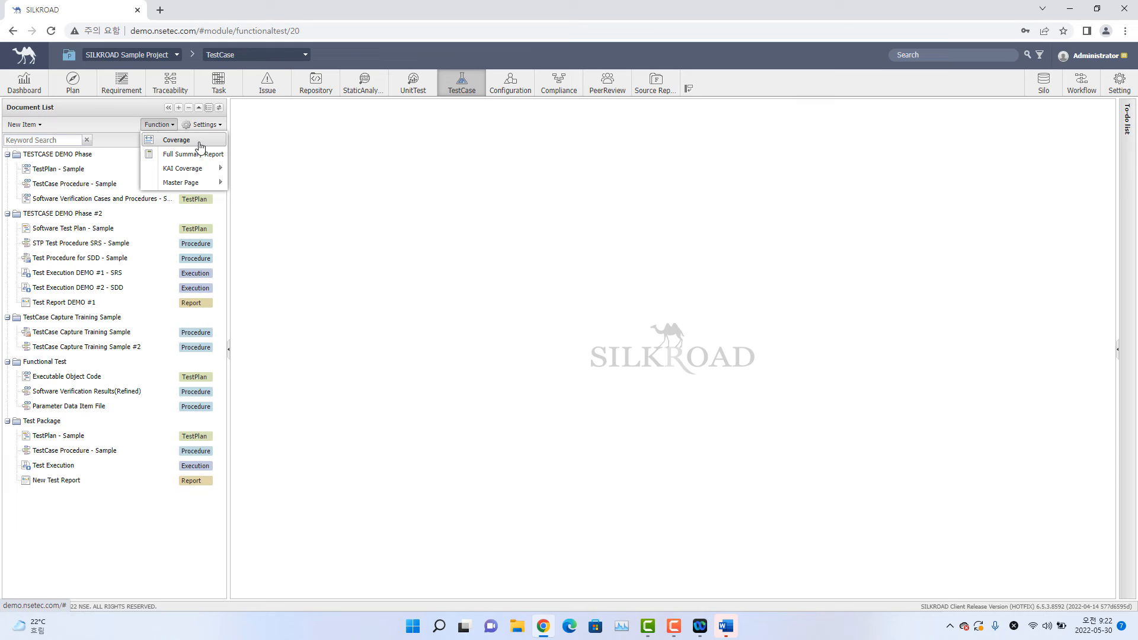
left_click(171, 129)
left_click(172, 127)
left_click(188, 144)
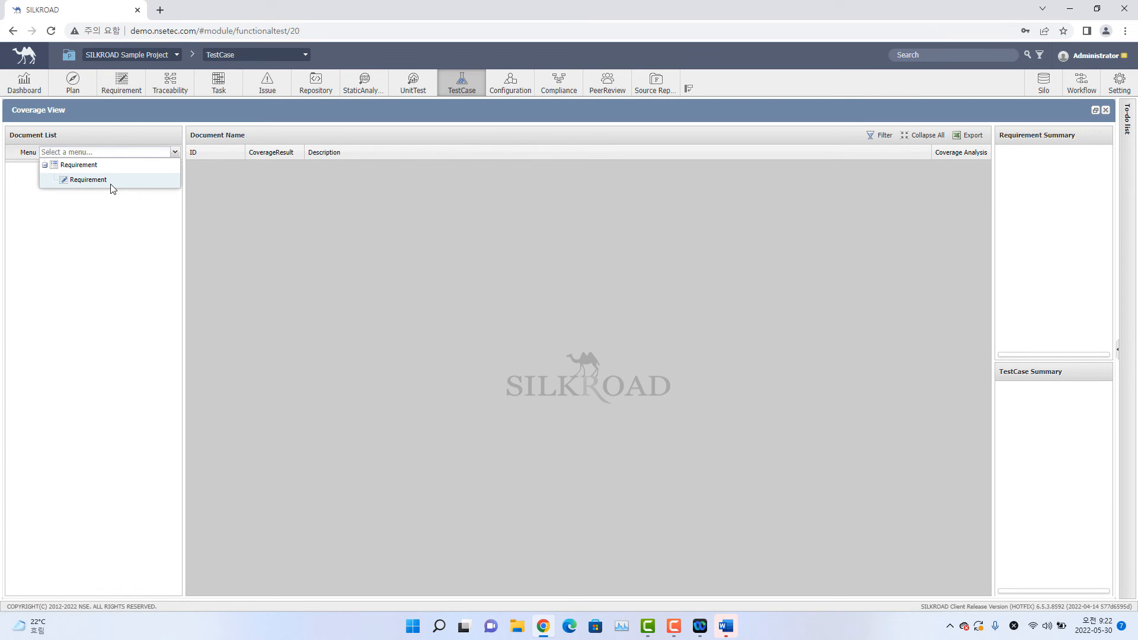
left_click(88, 179)
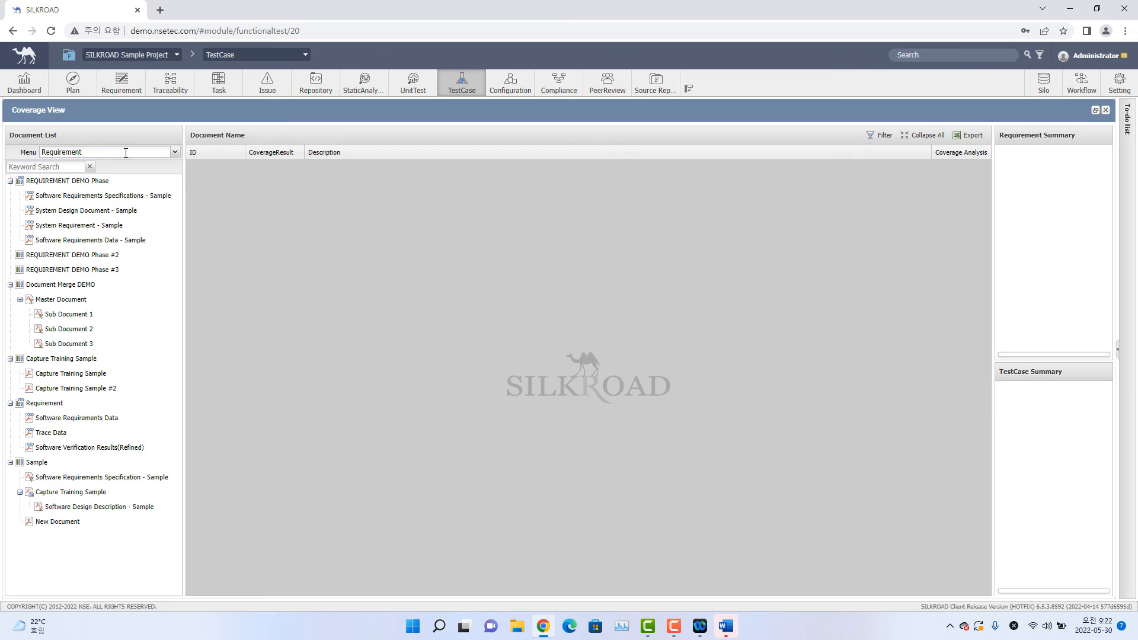
left_click(125, 153)
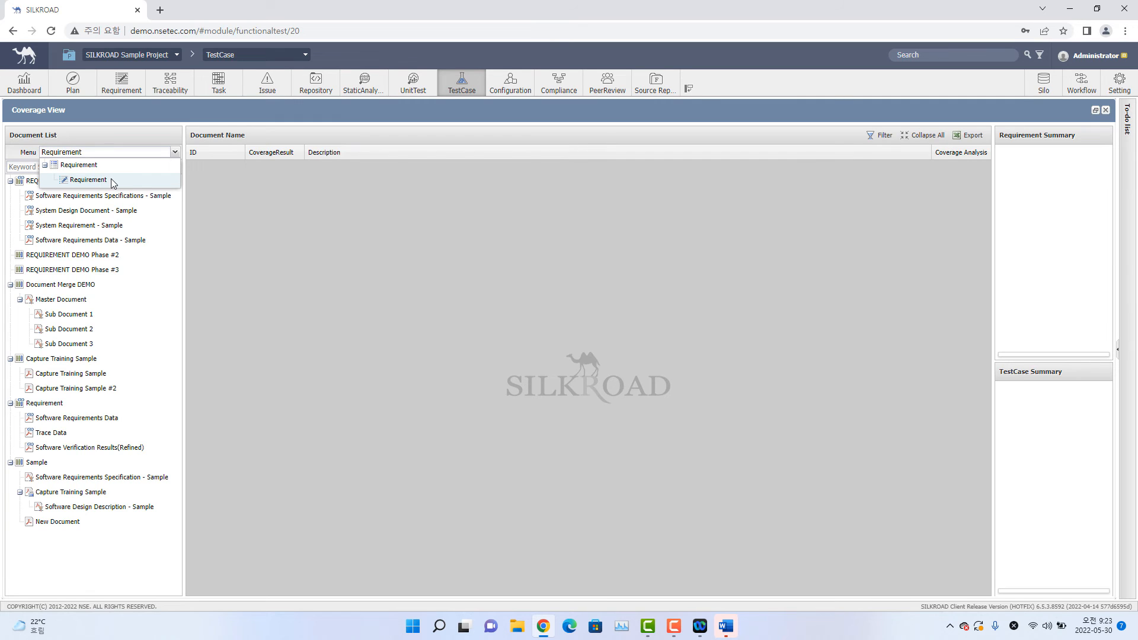
left_click(111, 181)
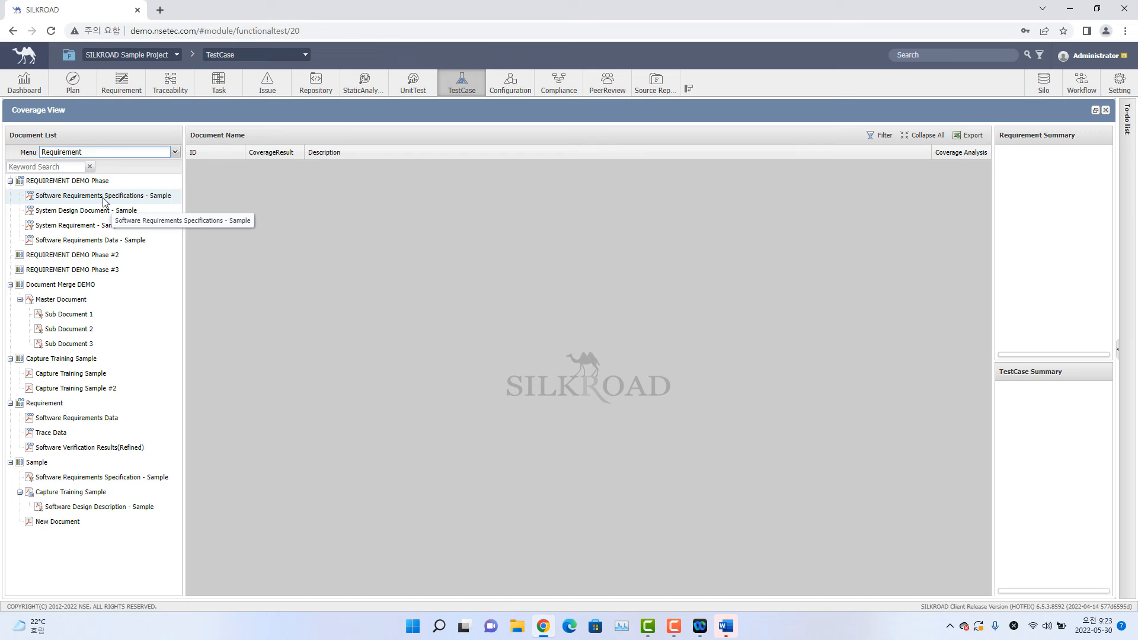
Step: Check the coverage of the REQUIREMENT DEMO Phase sample documents and of Software Design Description - Sample
left_click(105, 197)
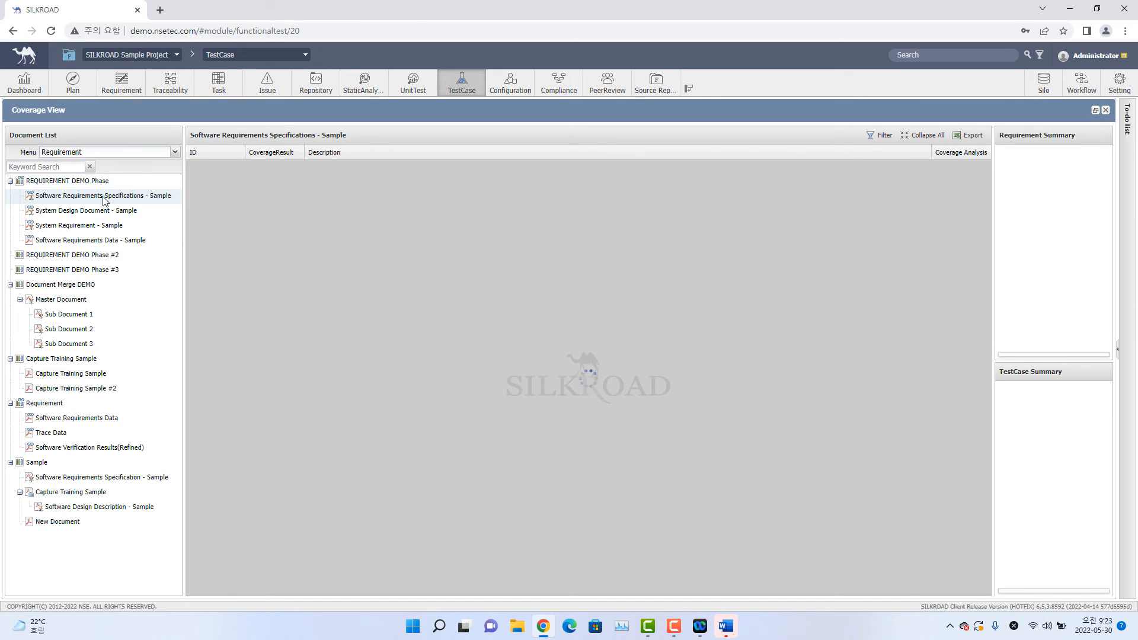
left_click(102, 212)
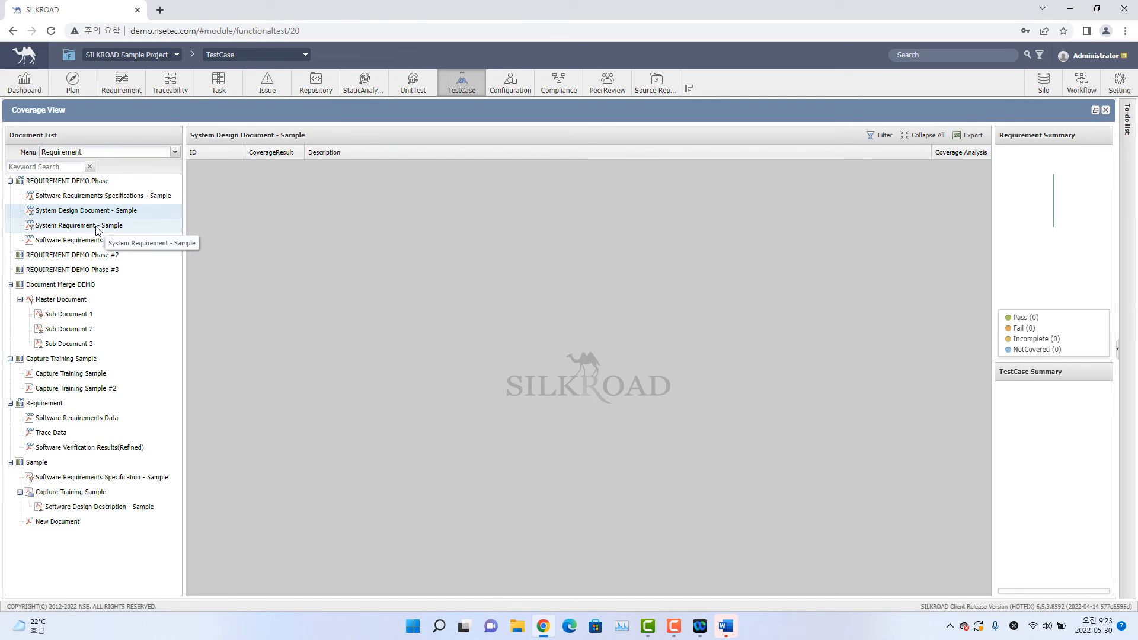
left_click(98, 229)
left_click(74, 511)
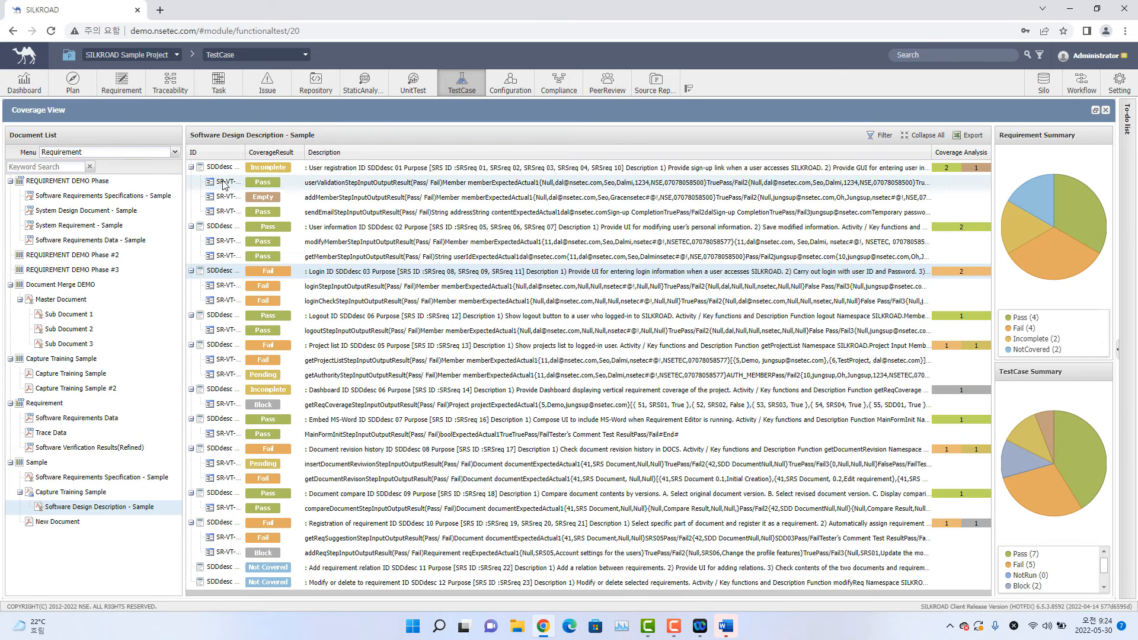
Step: Widen the coverage table's ID column, inspect the Requirement and TestCase summary charts, and close the coverage view
left_click_drag(244, 153, 286, 152)
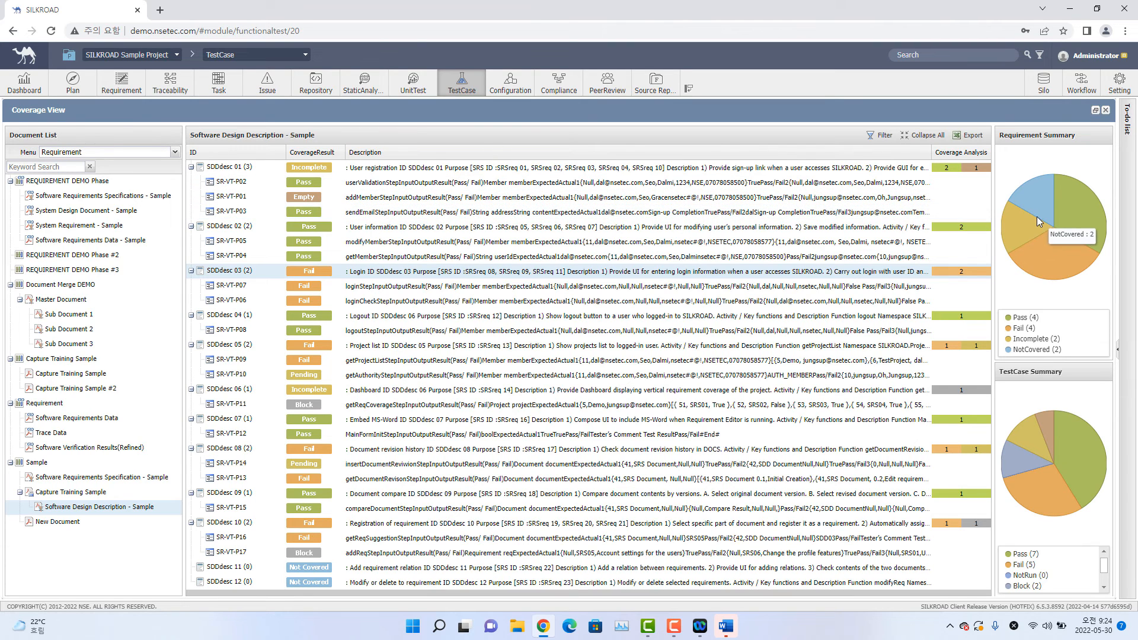
mouse_move(1021, 249)
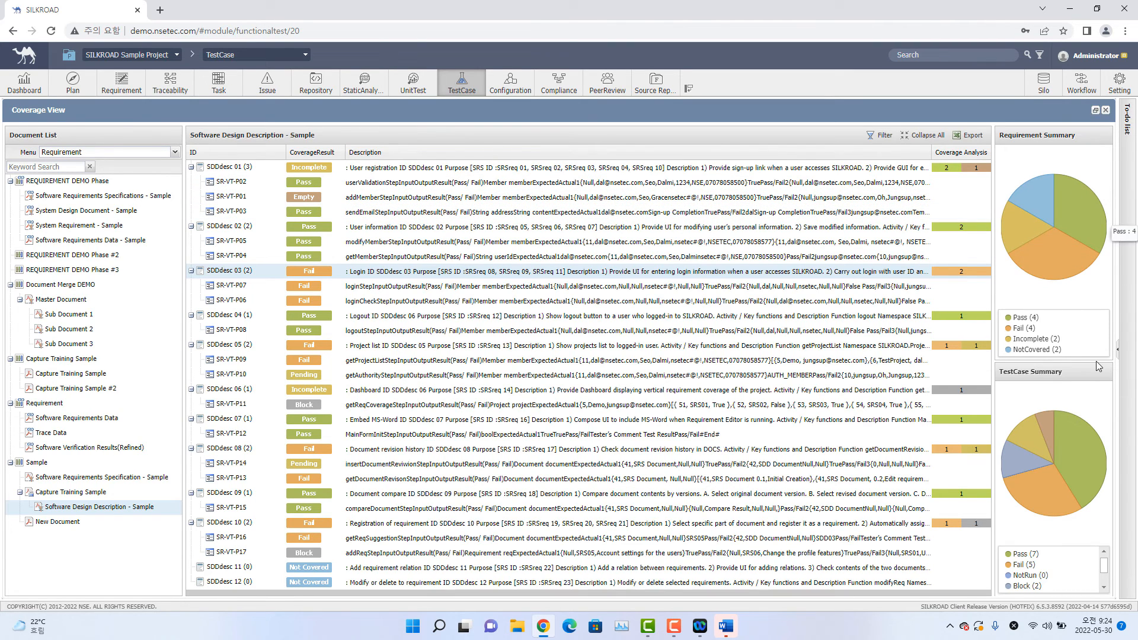
mouse_move(1049, 502)
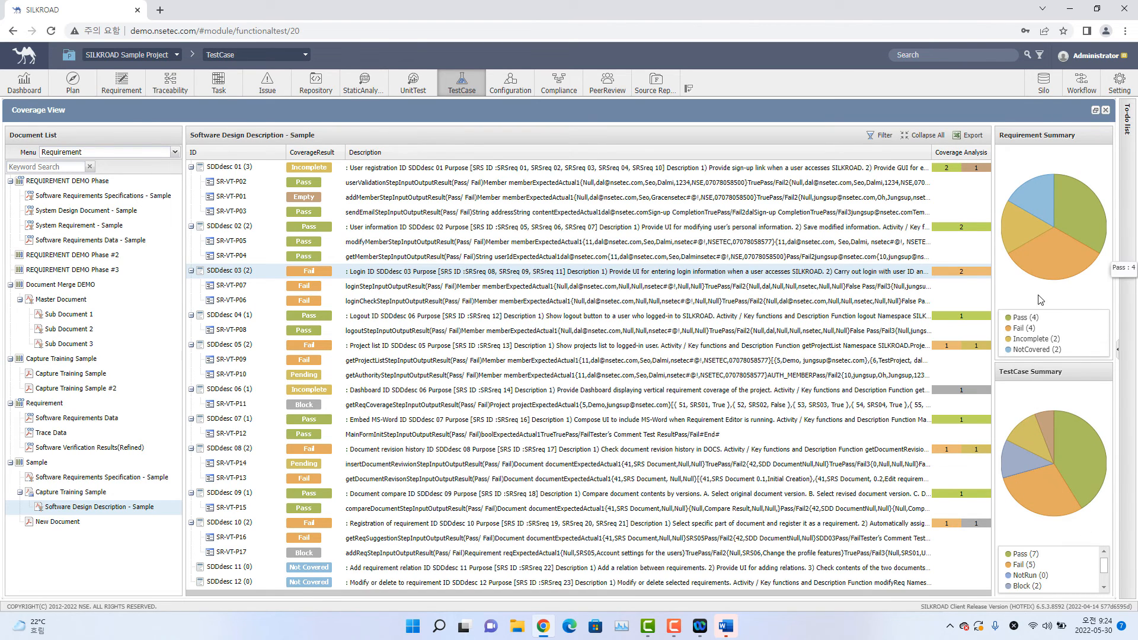
mouse_move(1026, 415)
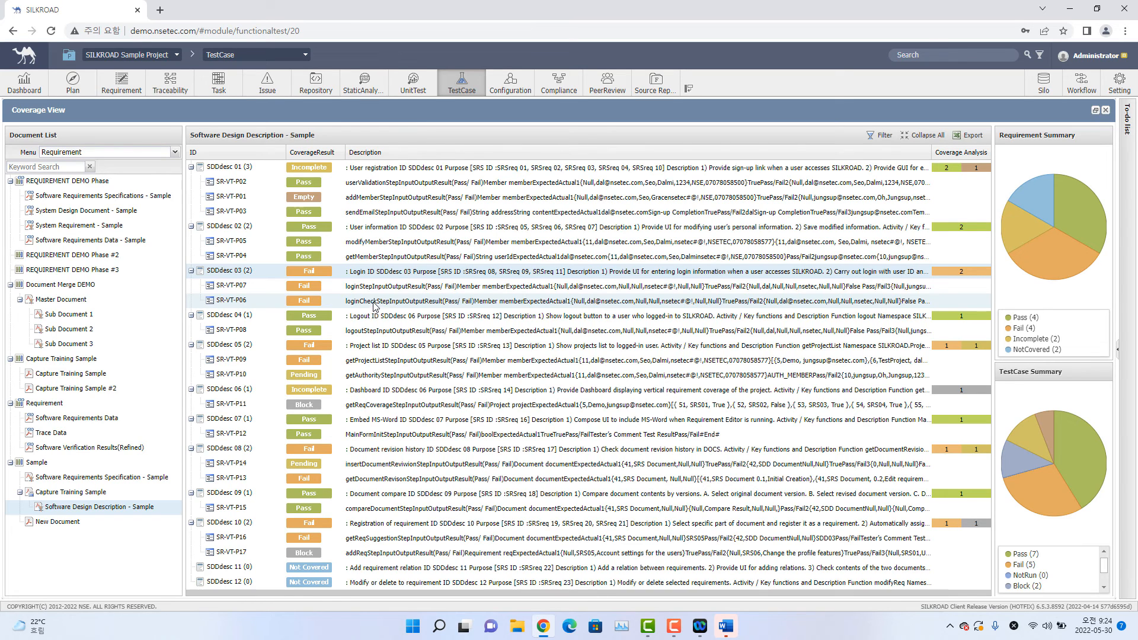
left_click(1106, 111)
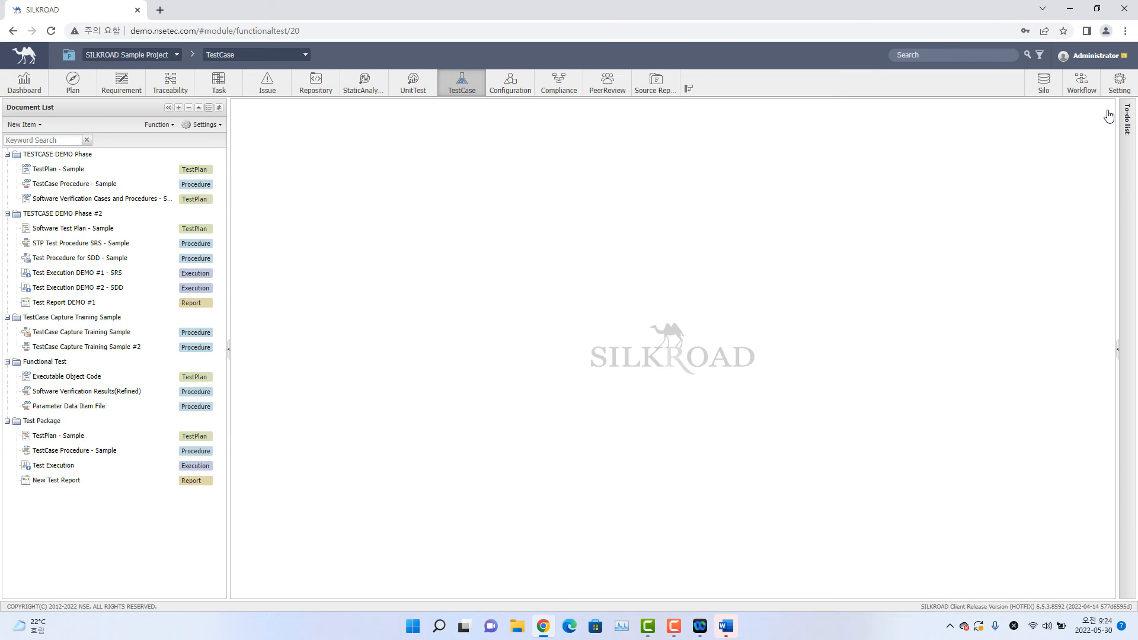
Step: Examine the horizontal coverage of the Test Package's TestCase Procedure - Sample, expanded to two up/down stream levels
left_click(106, 452)
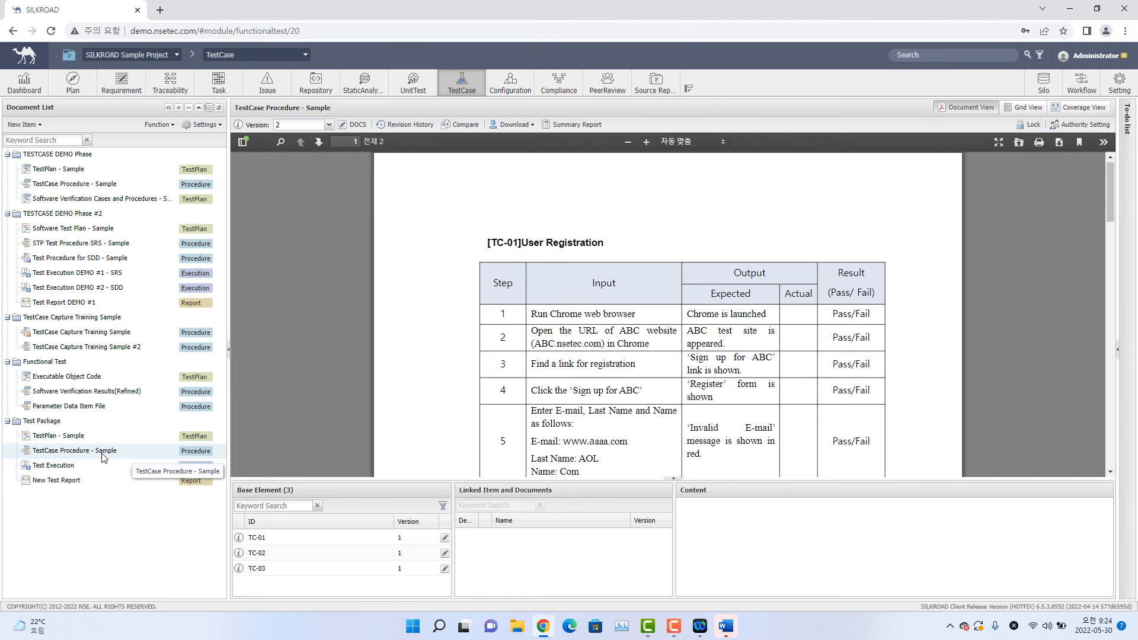
left_click(1085, 108)
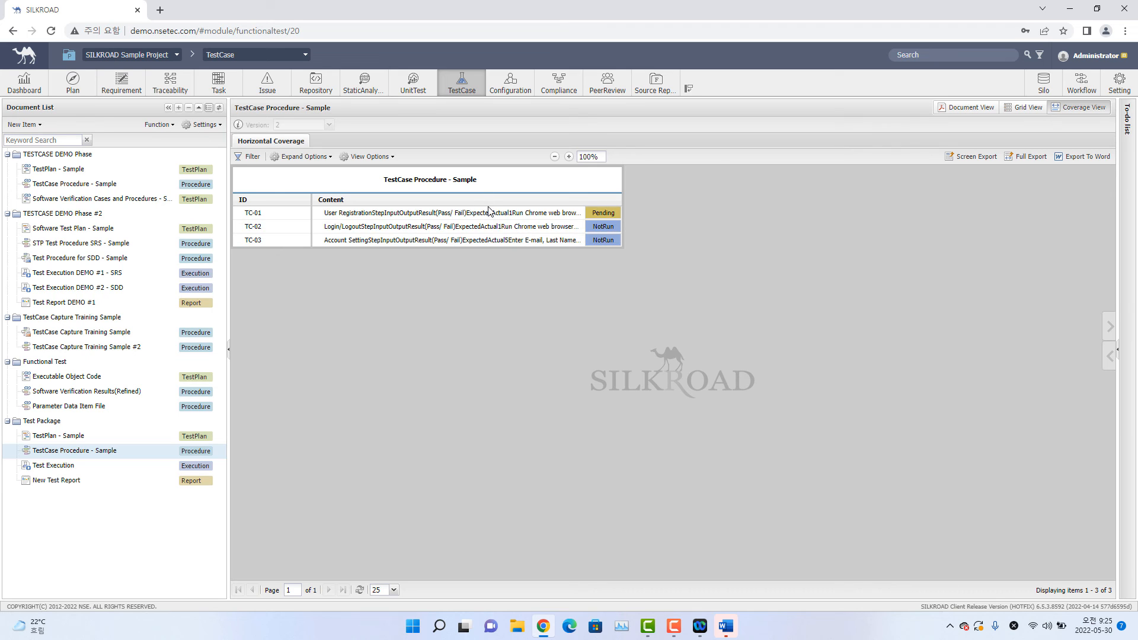
left_click(1106, 322)
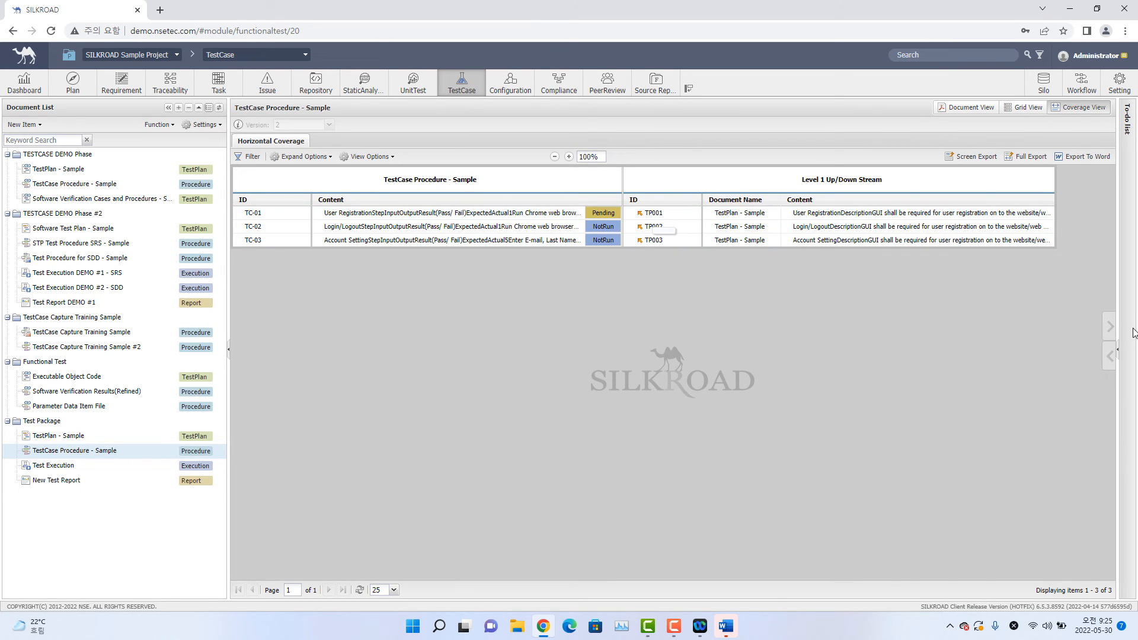
left_click(1109, 326)
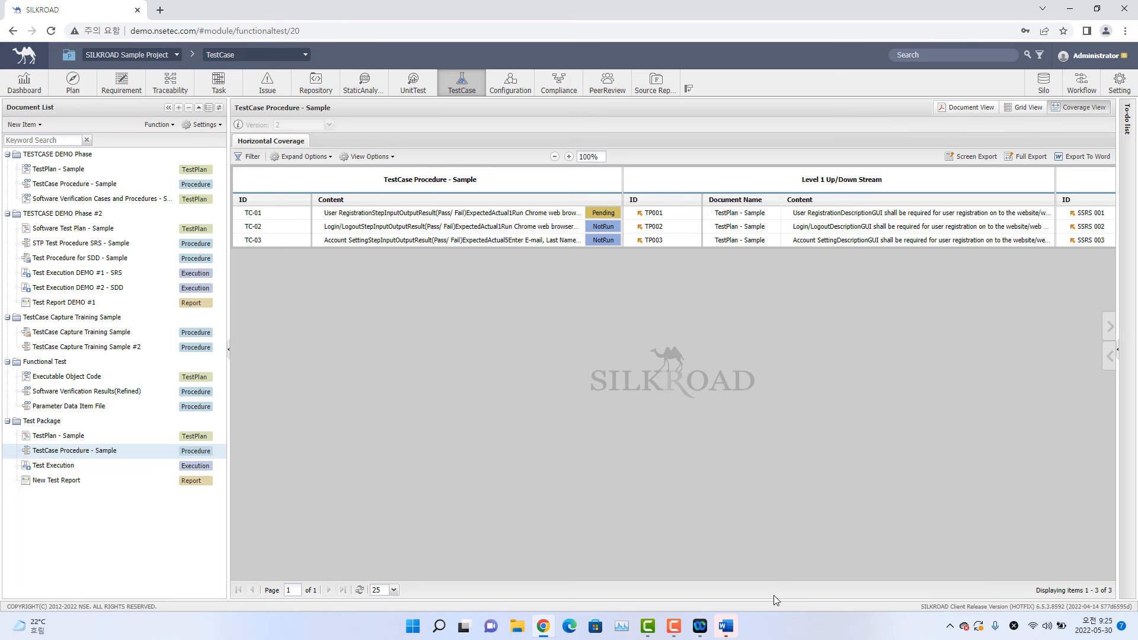
left_click_drag(984, 244, 493, 317)
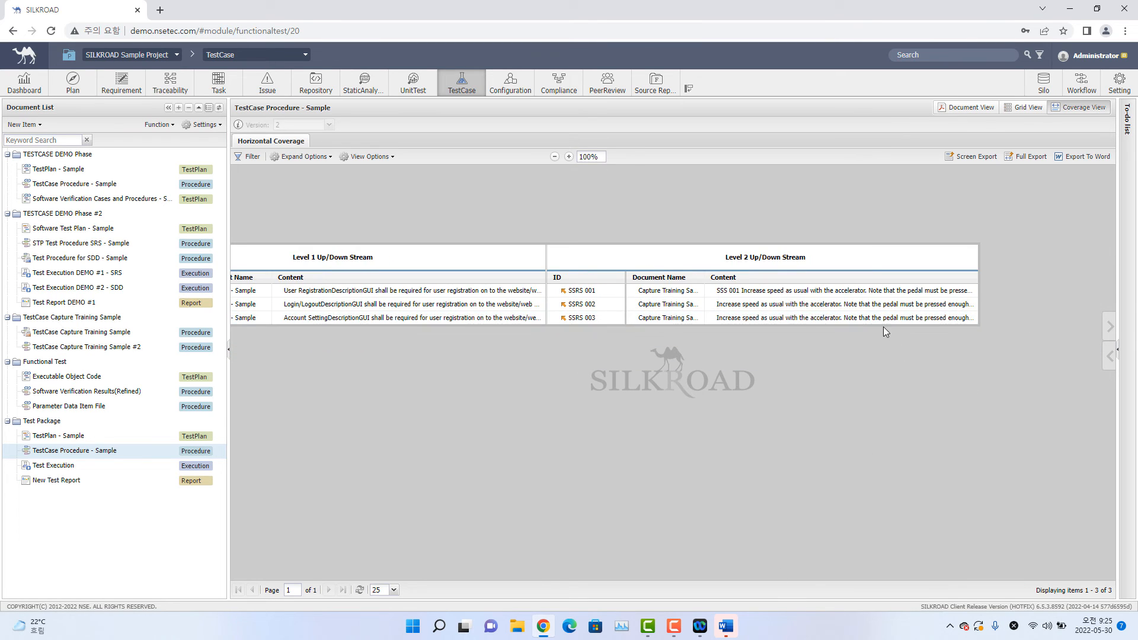
left_click_drag(681, 320, 989, 325)
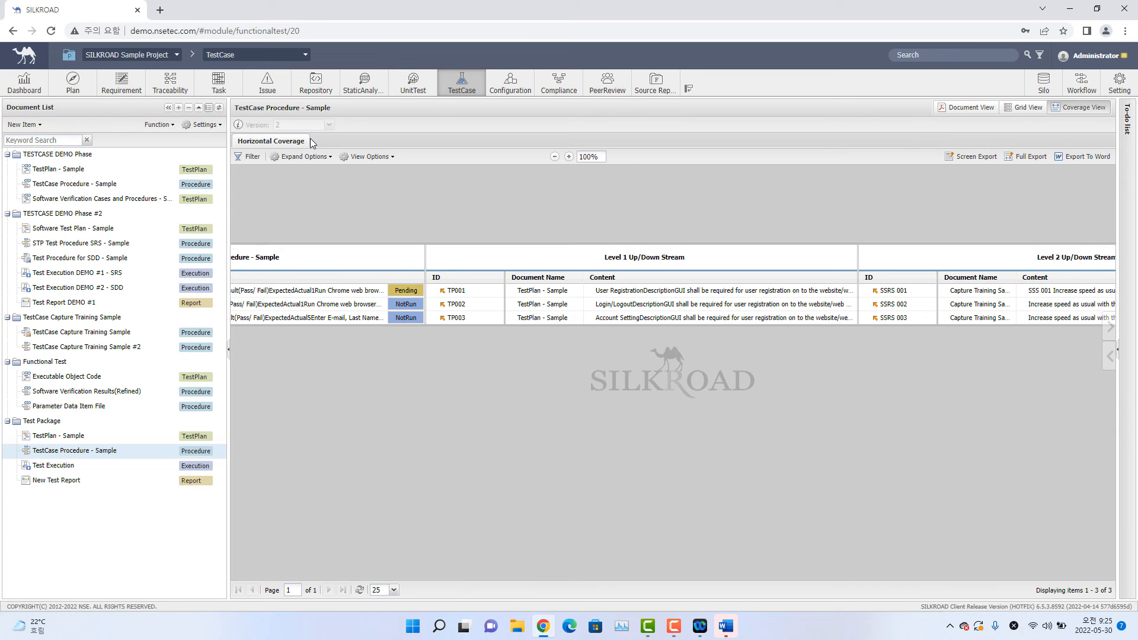
left_click_drag(327, 264, 378, 243)
left_click_drag(766, 238, 629, 247)
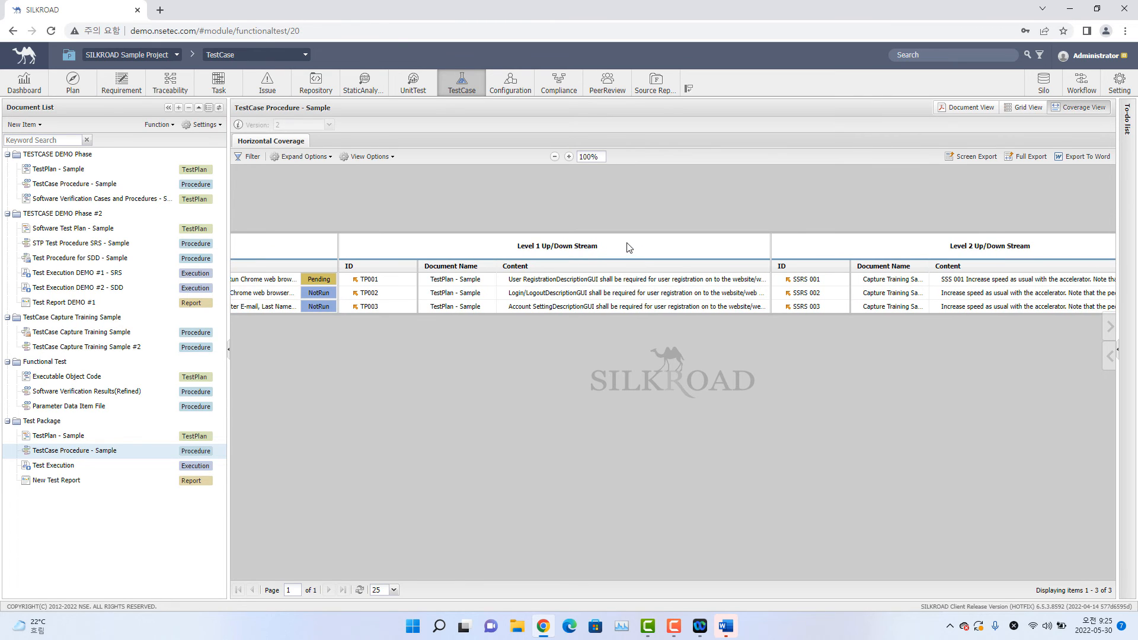
Step: Switch to the Requirement module and view Software Design Description - Sample and its parent document Capture Training Sample
left_click(116, 86)
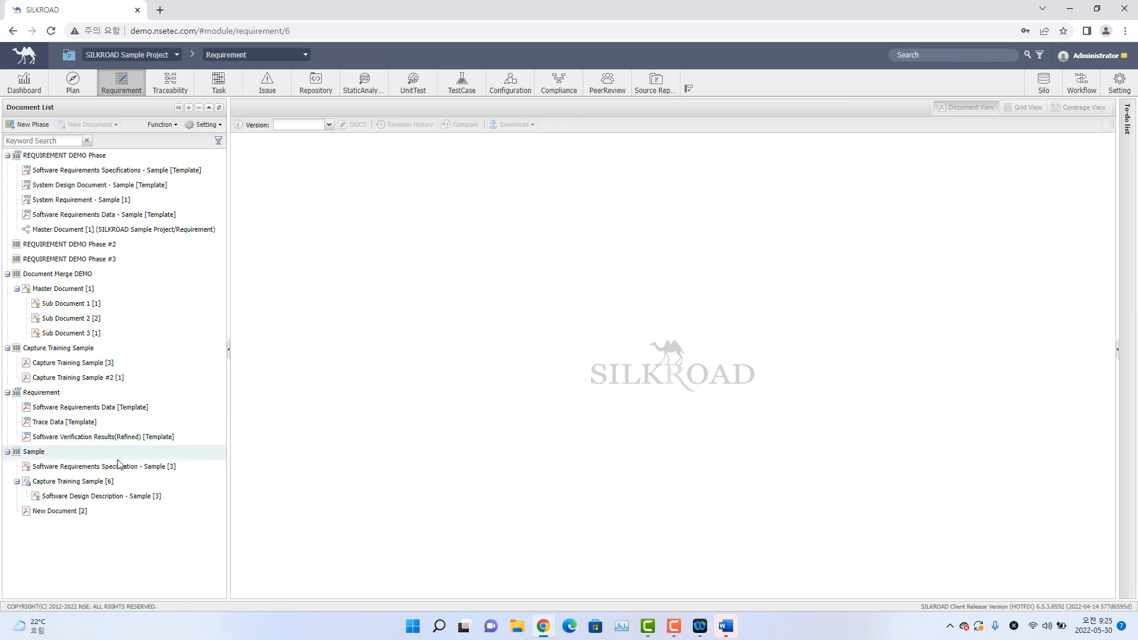
left_click(120, 498)
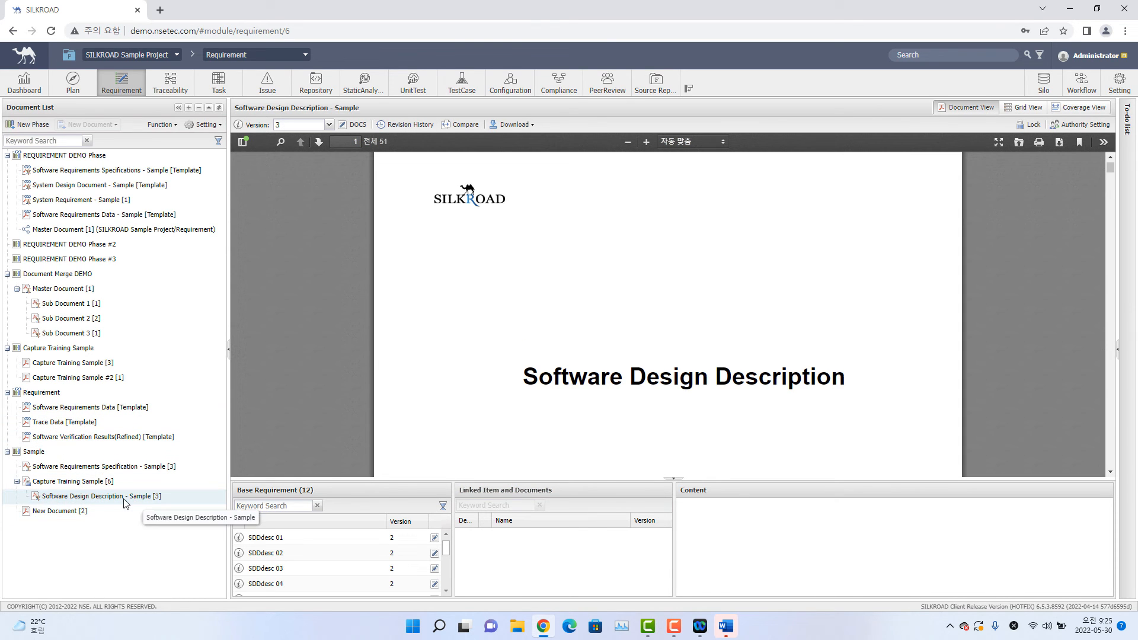
left_click(95, 484)
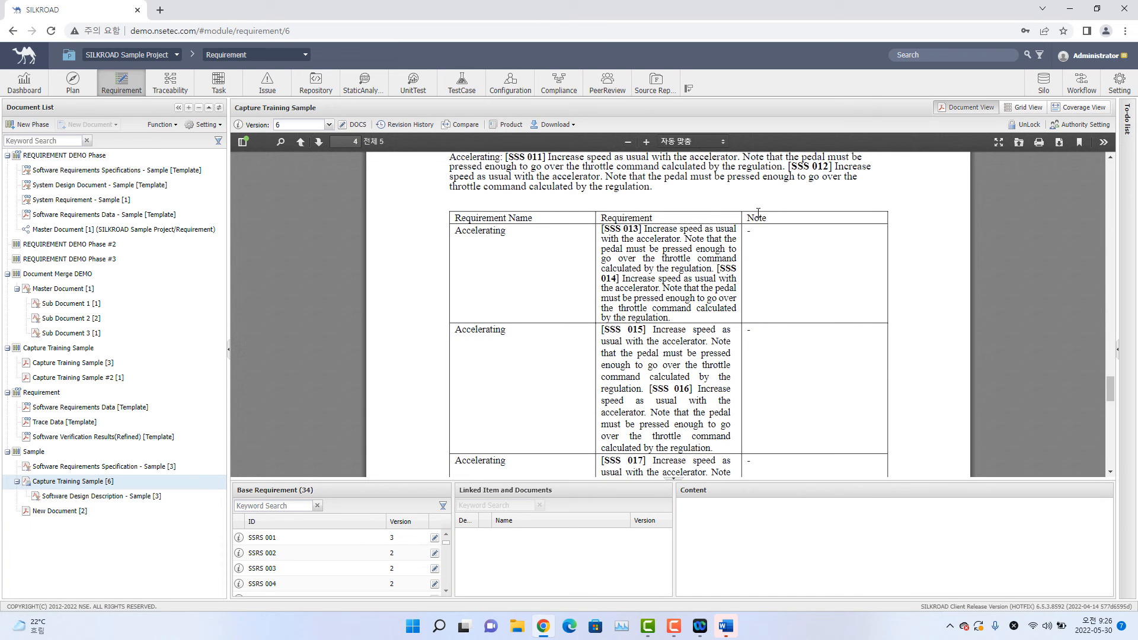
Step: Show the horizontal coverage of Capture Training Sample, expanded to two up/down stream levels
left_click(1079, 108)
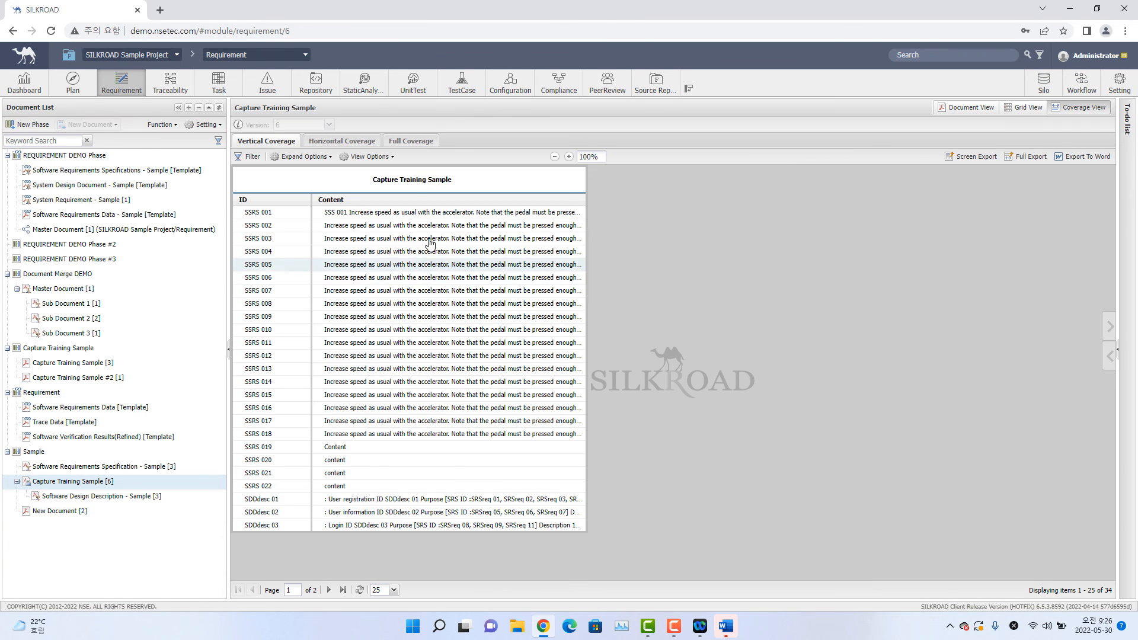
left_click(343, 146)
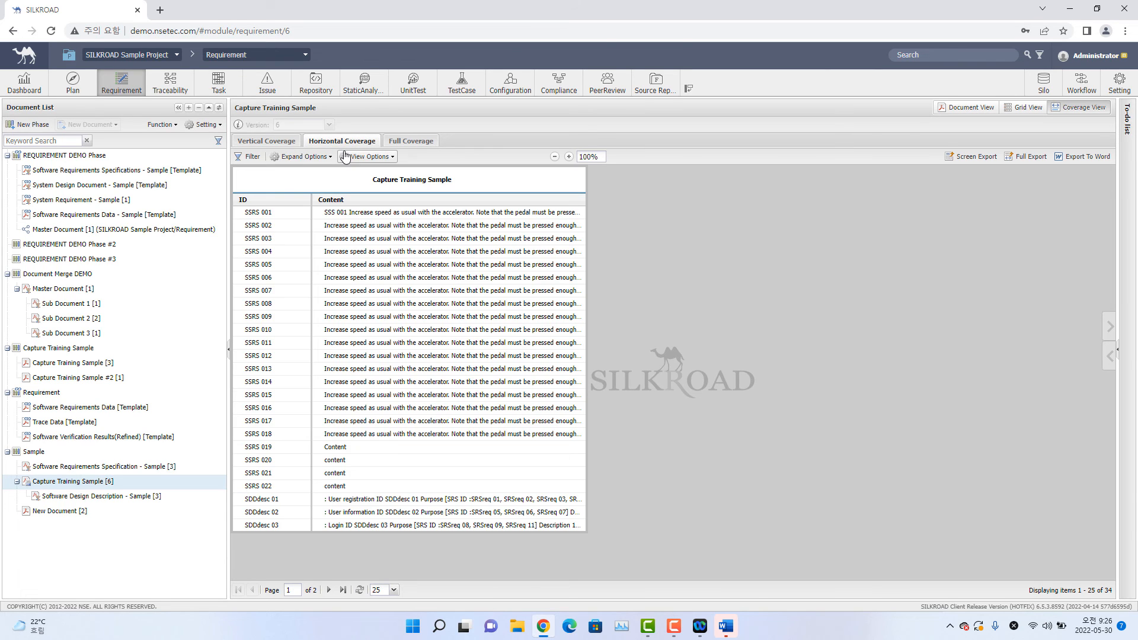
left_click(1109, 328)
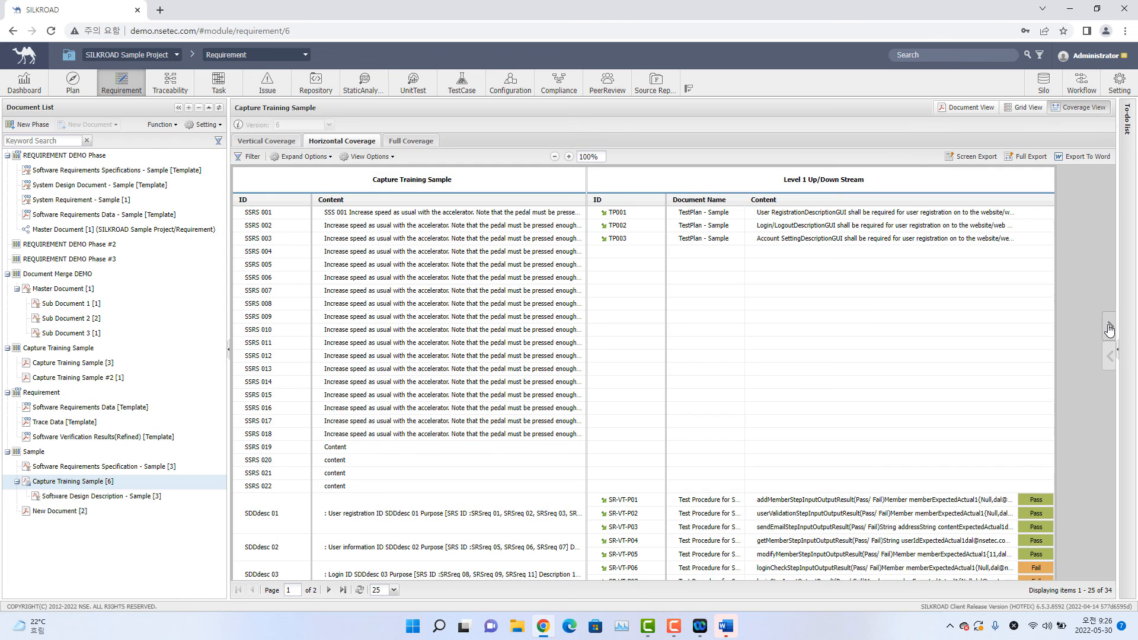
left_click(1110, 329)
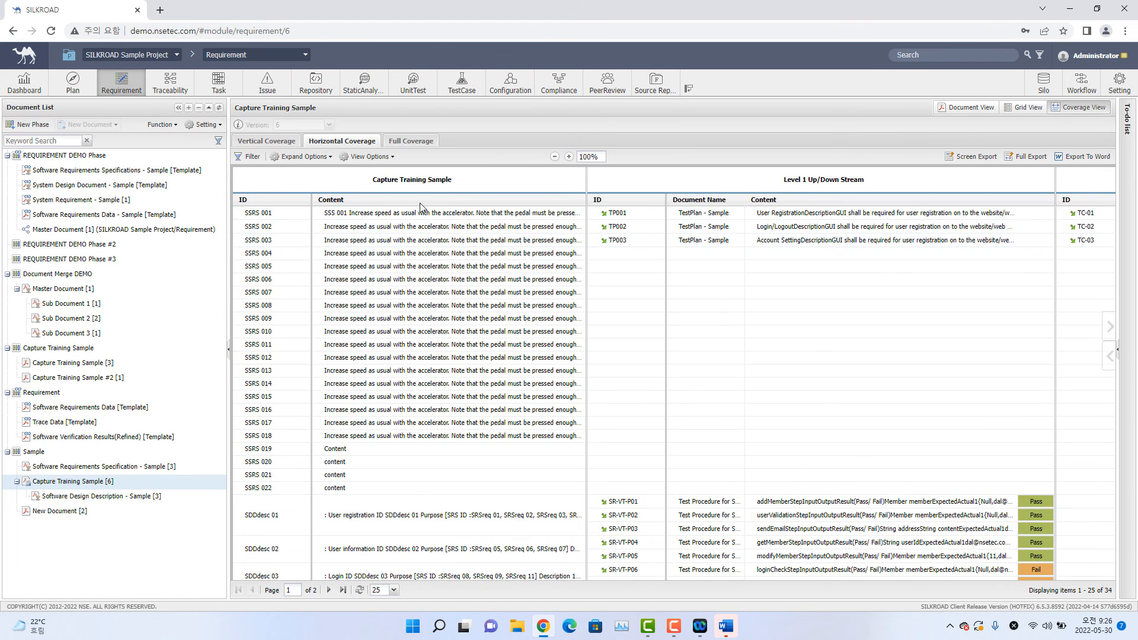
Step: Examine the linked items and test results across both up/down stream levels of Capture Training Sample's horizontal coverage
scroll(421, 386, "down", 3)
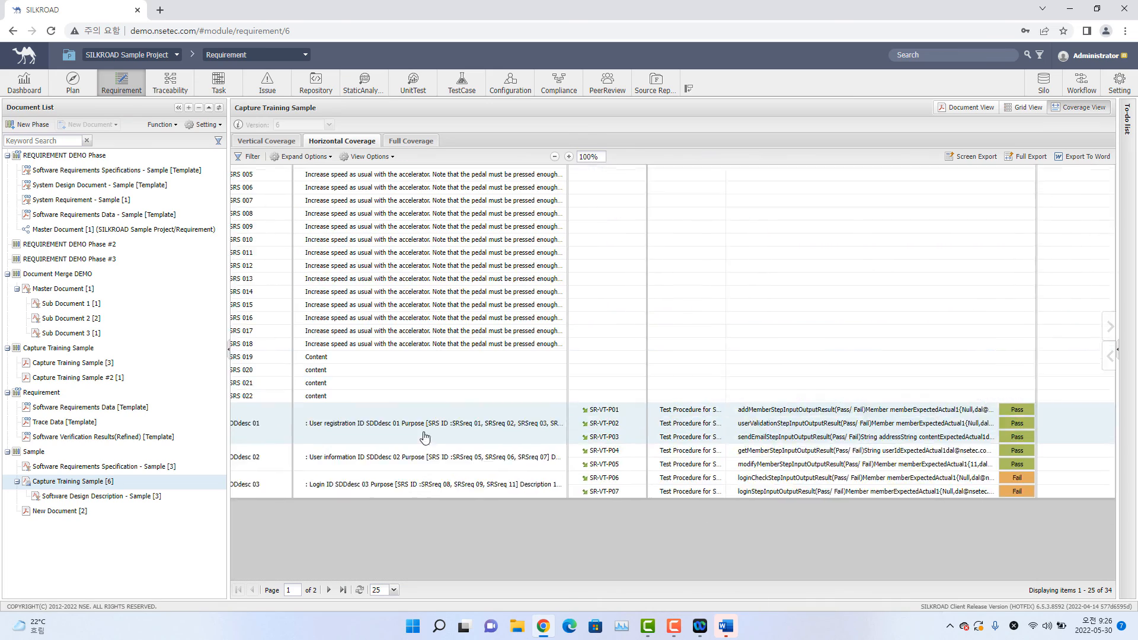
scroll(425, 437, "up", 3)
scroll(593, 338, "right", 5)
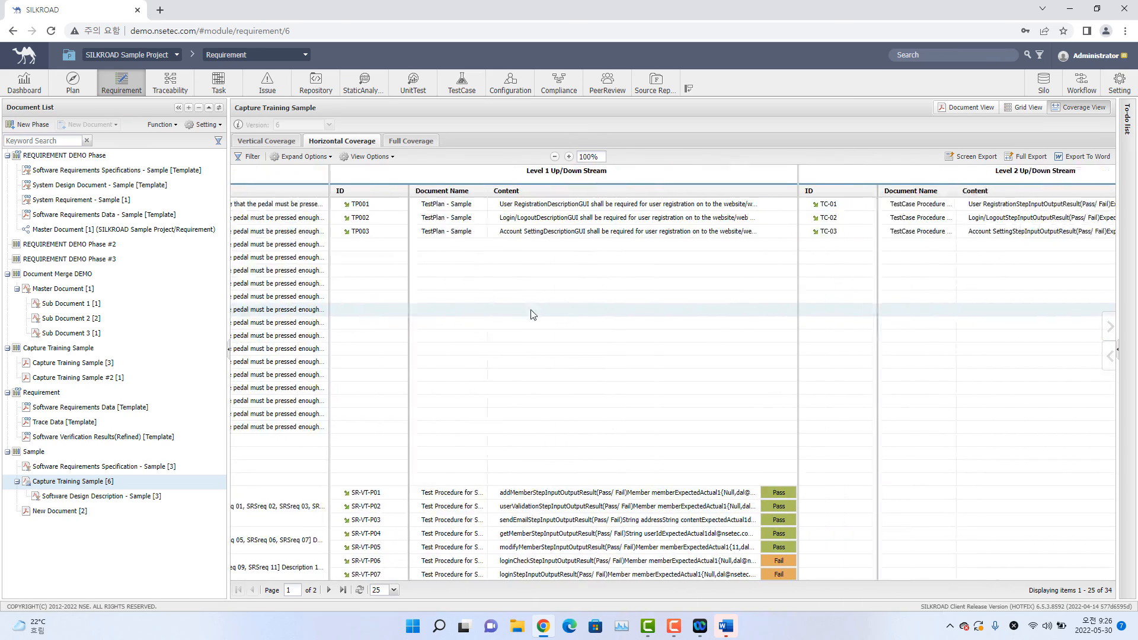
scroll(532, 314, "right", 6)
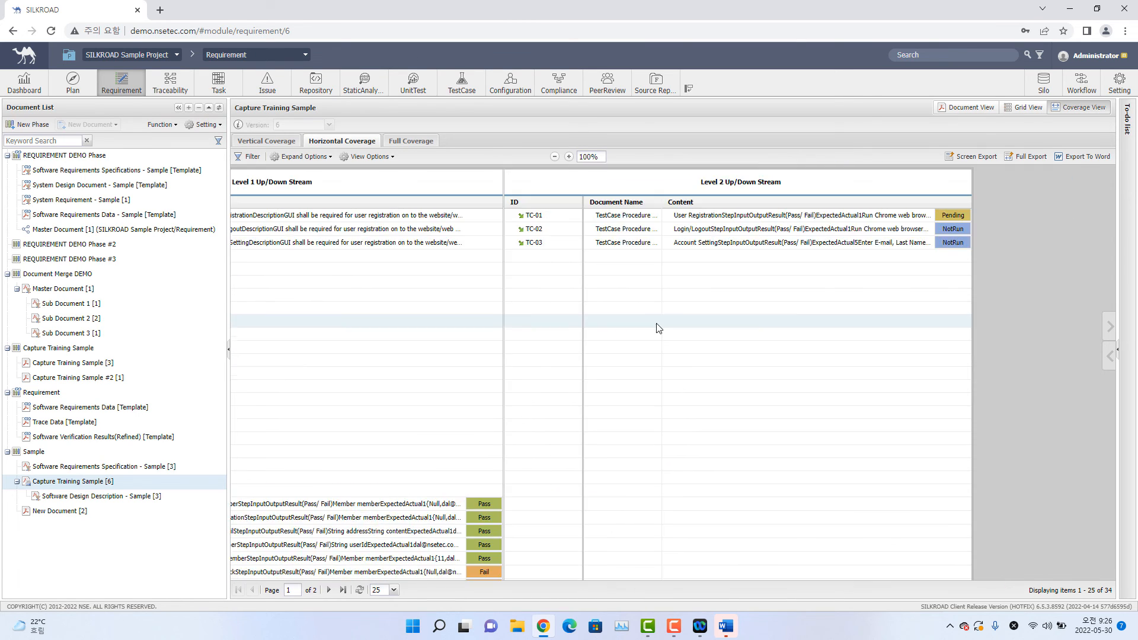
Step: Switch to the Traceability module and expand Sample and Sample 2 under Requirement, plus Test Package and Test Package 2 under TestCase
left_click(171, 91)
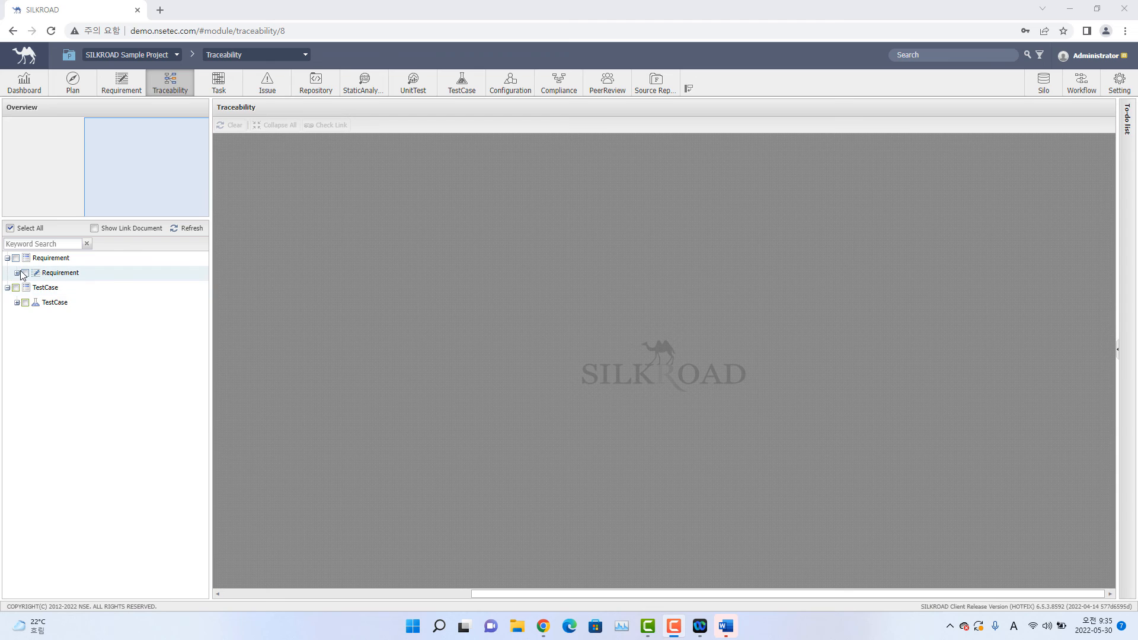
left_click(16, 272)
left_click(16, 421)
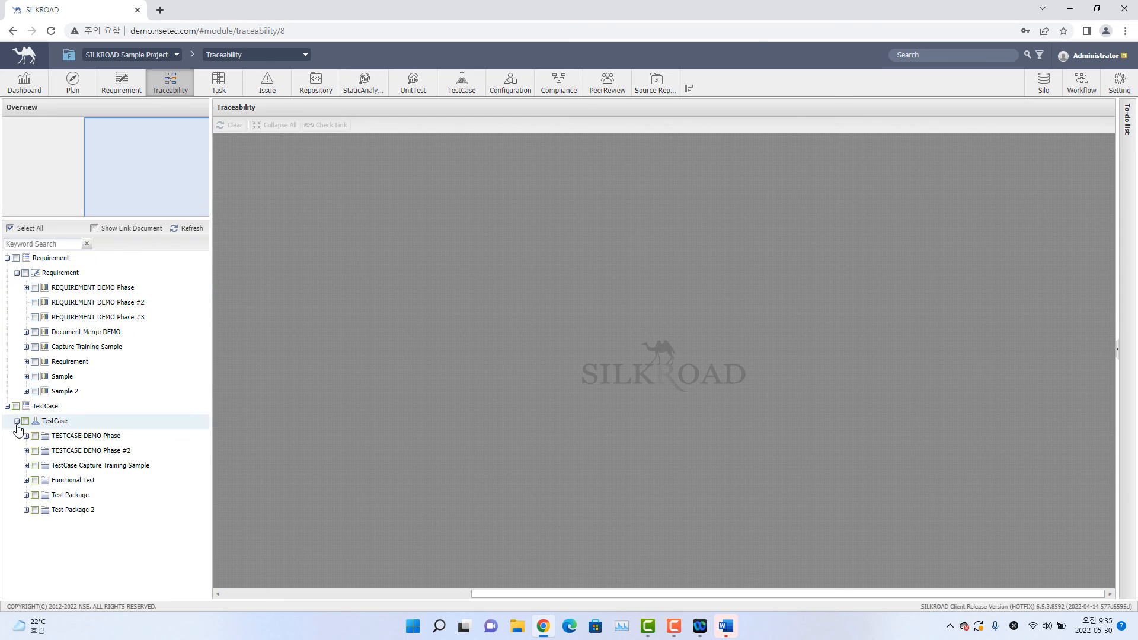
left_click(26, 377)
left_click(26, 421)
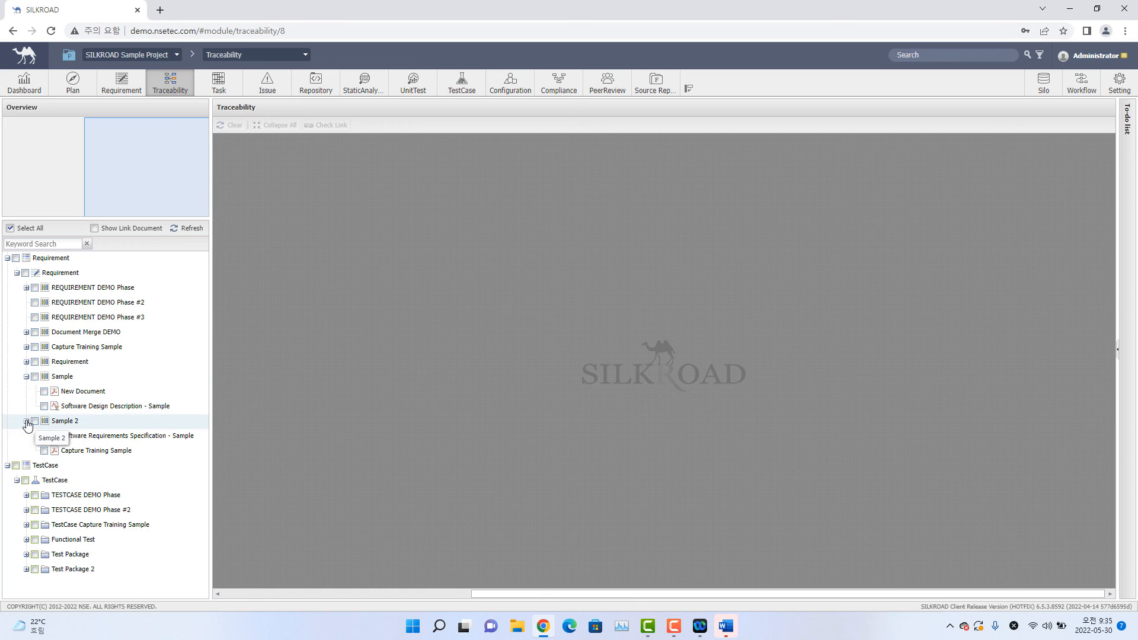
left_click(26, 554)
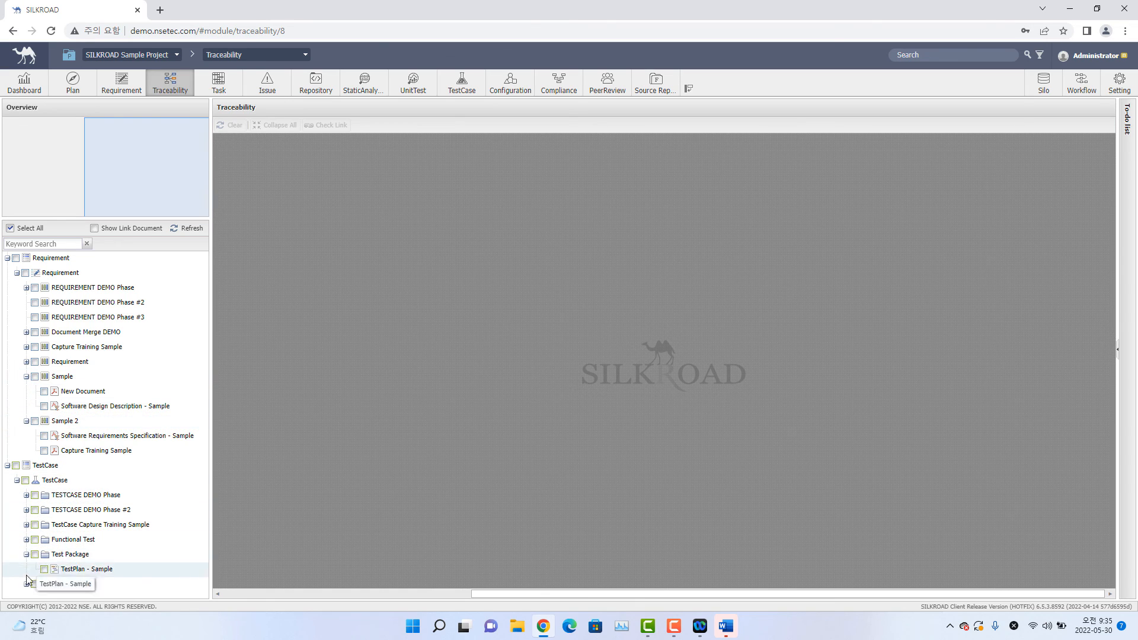
left_click(26, 584)
scroll(121, 414, "down", 1)
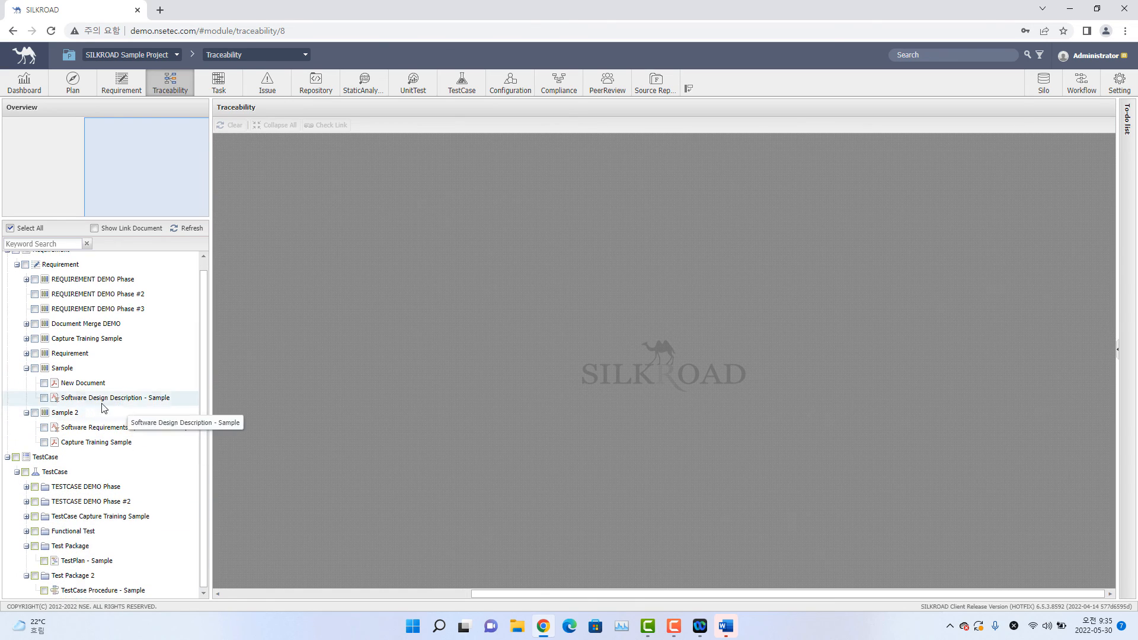
Step: Add Software Design Description - Sample, Capture Training Sample, TestPlan - Sample and TestCase Procedure - Sample to the traceability diagram
left_click(45, 399)
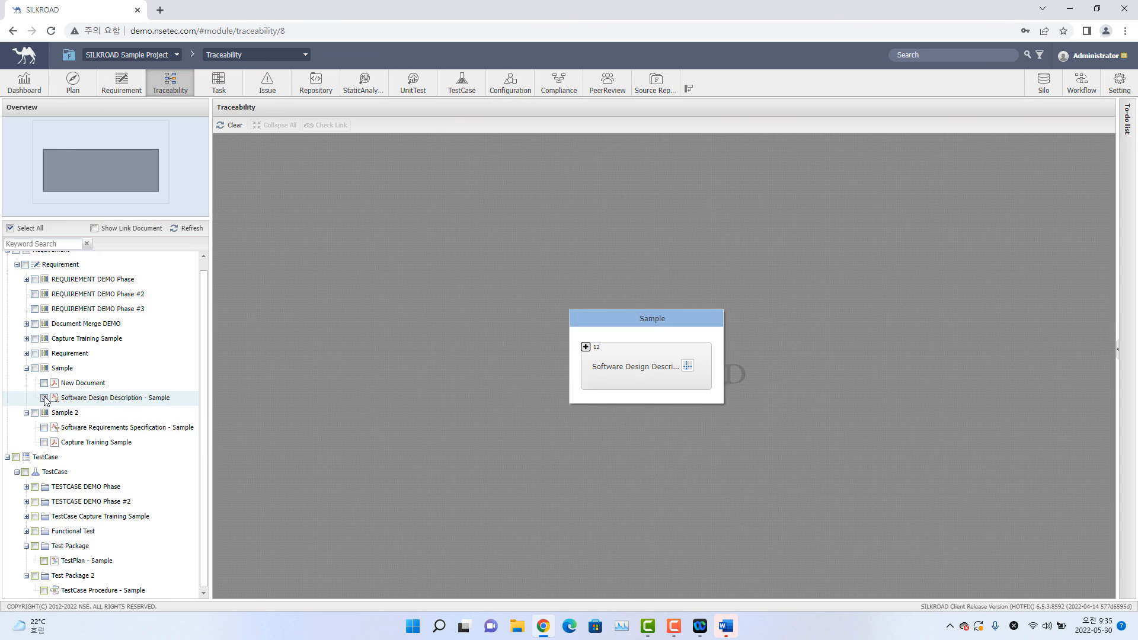
left_click(45, 443)
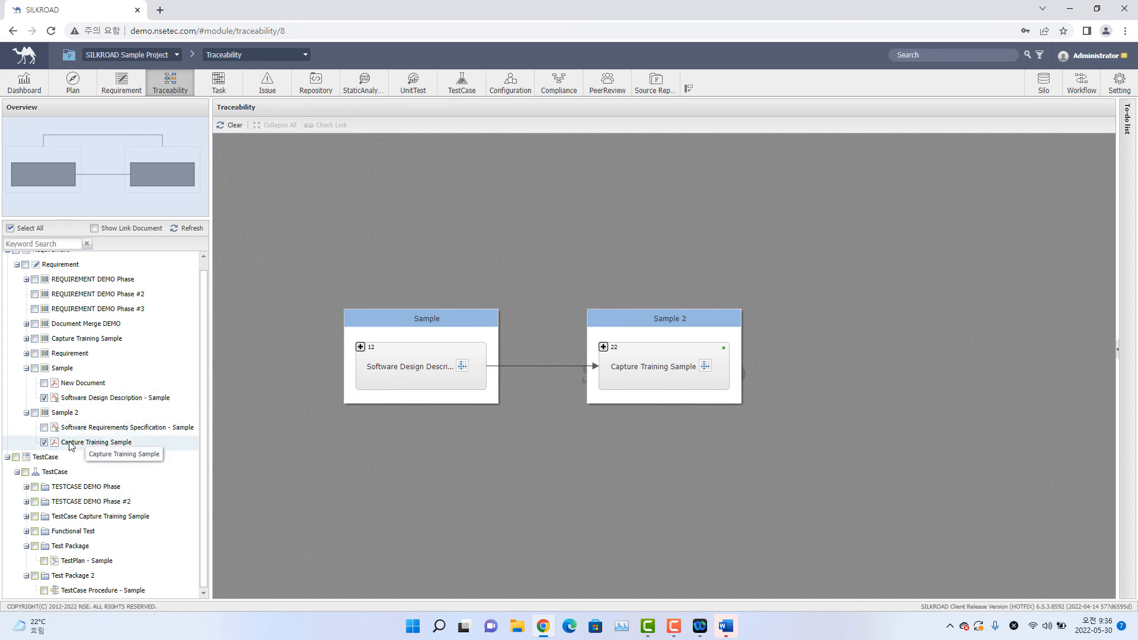
left_click(44, 561)
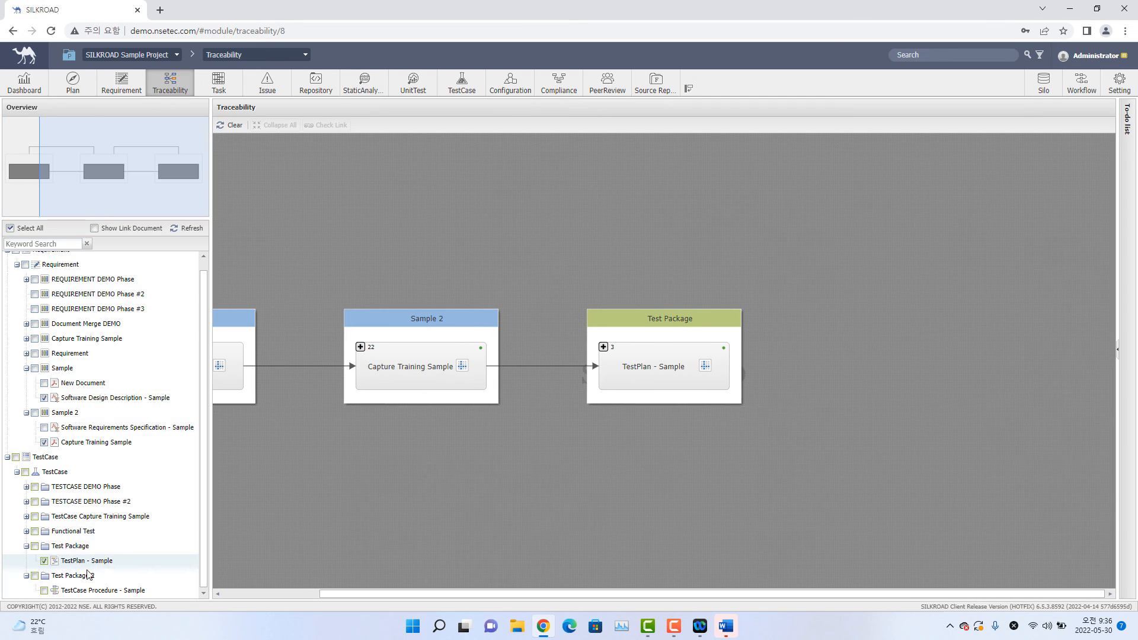
left_click(44, 591)
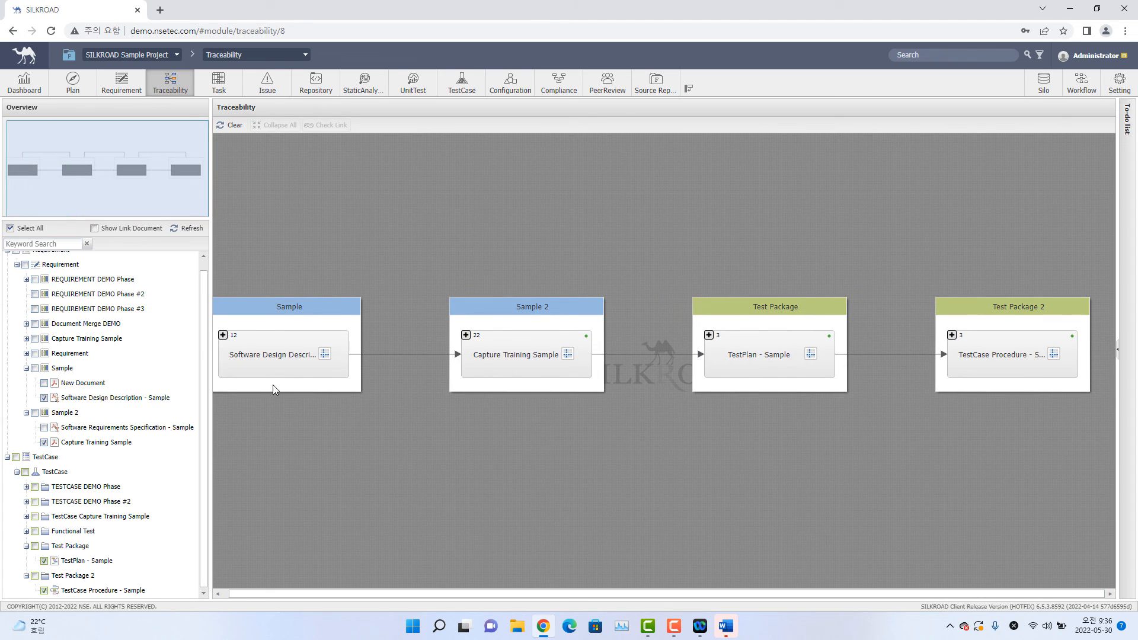
left_click_drag(308, 306, 317, 305)
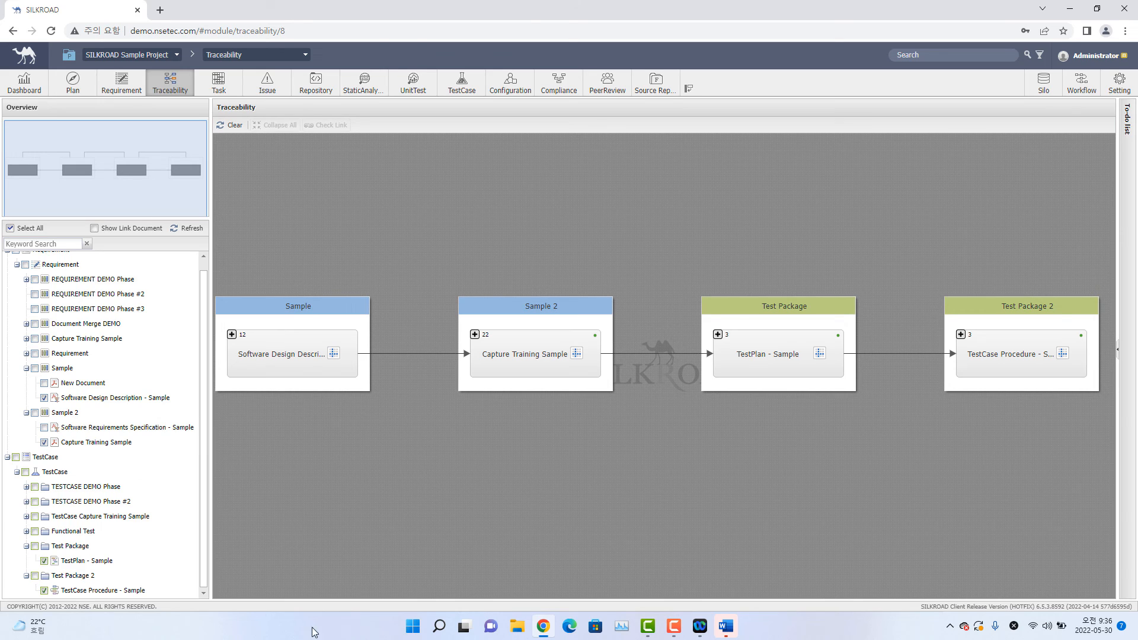
left_click_drag(734, 384, 624, 386)
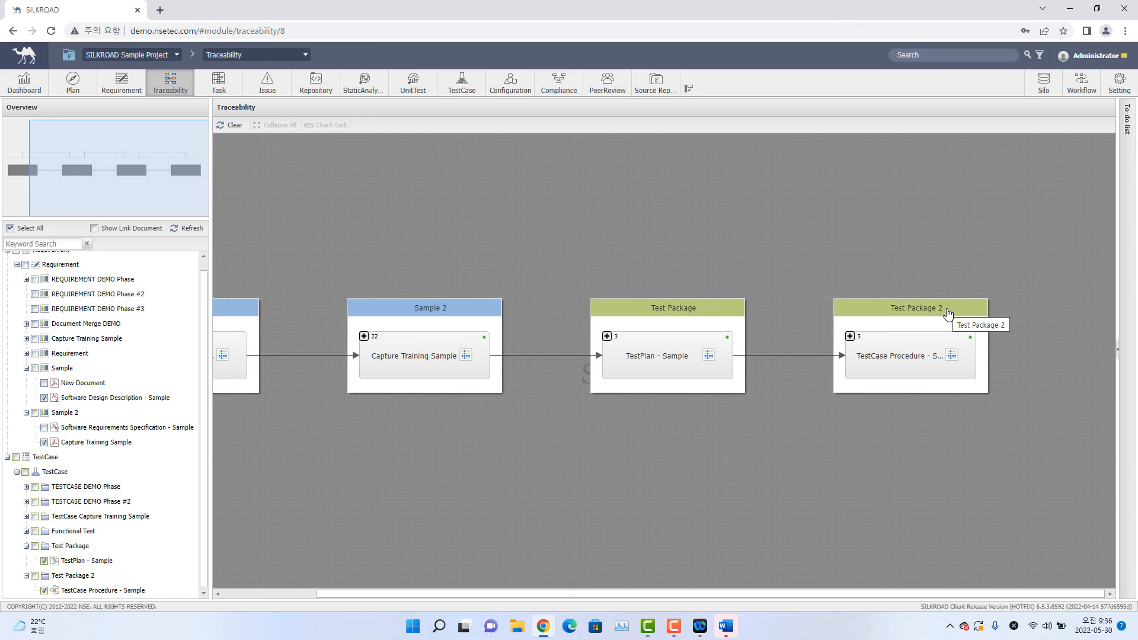
left_click_drag(535, 454, 610, 434)
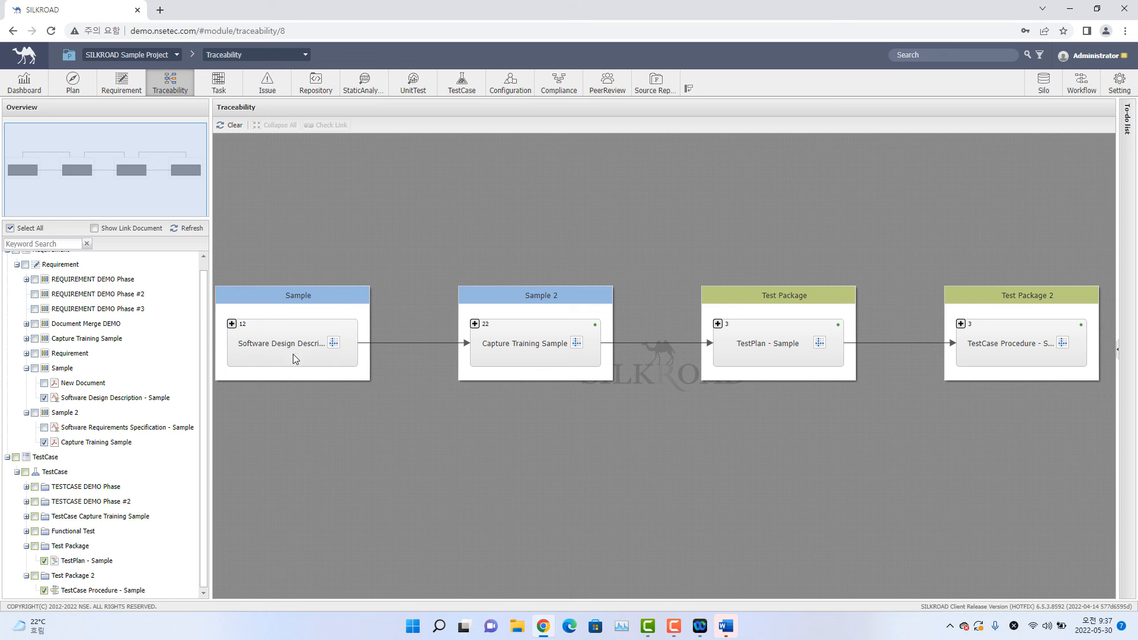
Step: Expand all four documents in the traceability diagram into their individual items
left_click(232, 324)
left_click(475, 324)
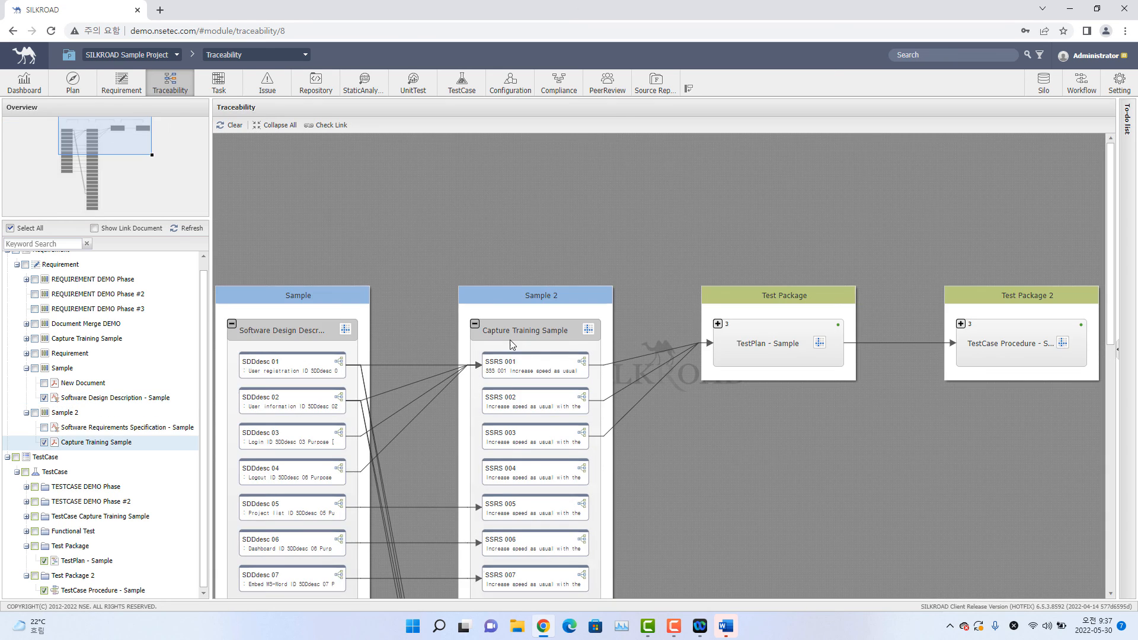
left_click_drag(762, 450, 570, 392)
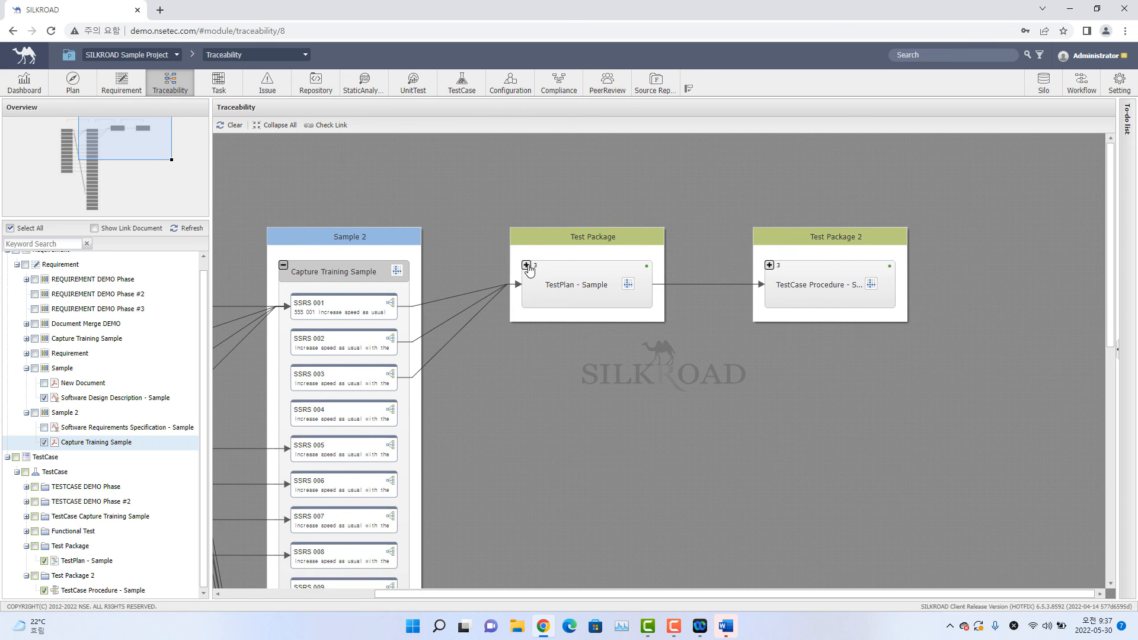
left_click(527, 265)
left_click(769, 265)
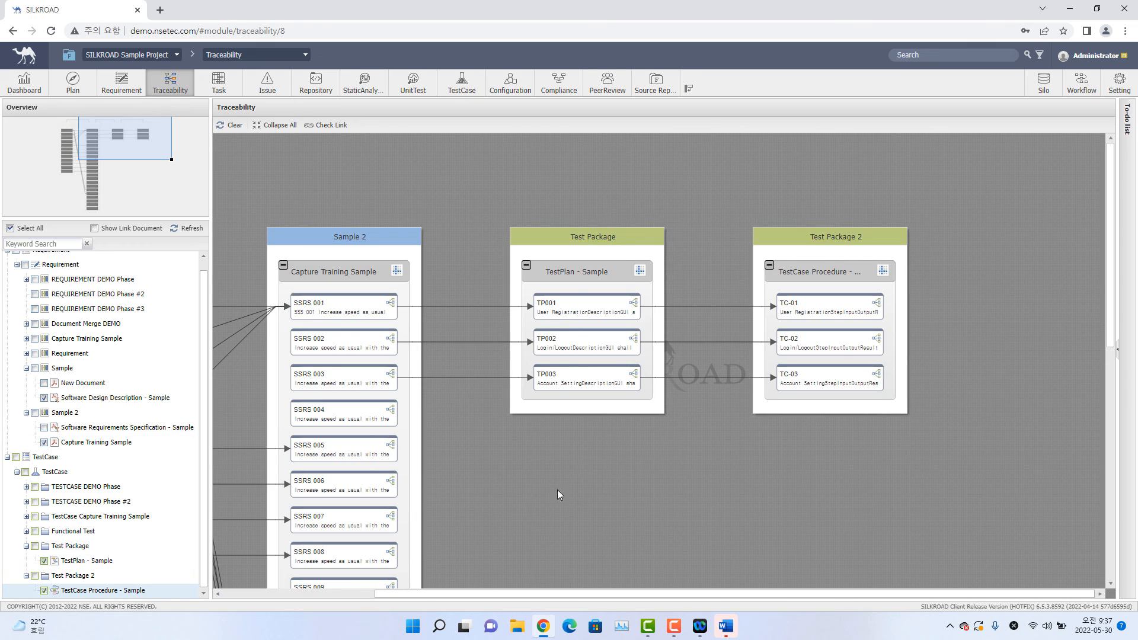
Step: Examine the item-level links running from the SDDdesc items through the SSRS requirements and TP plans to the TC test cases
left_click_drag(572, 517, 726, 448)
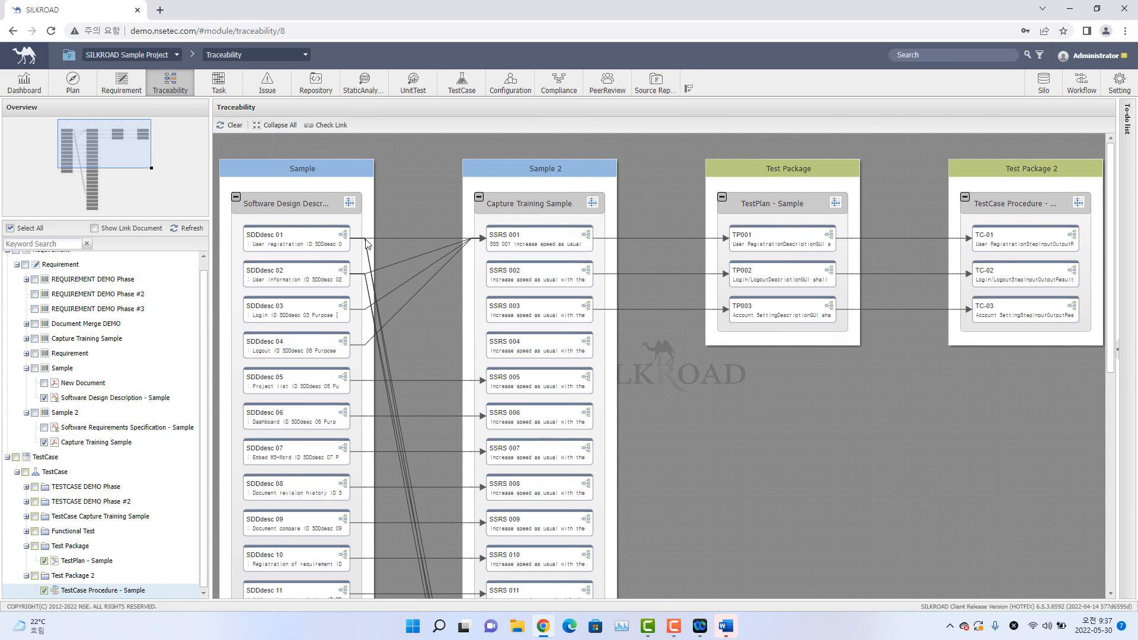
scroll(449, 460, "down", 5)
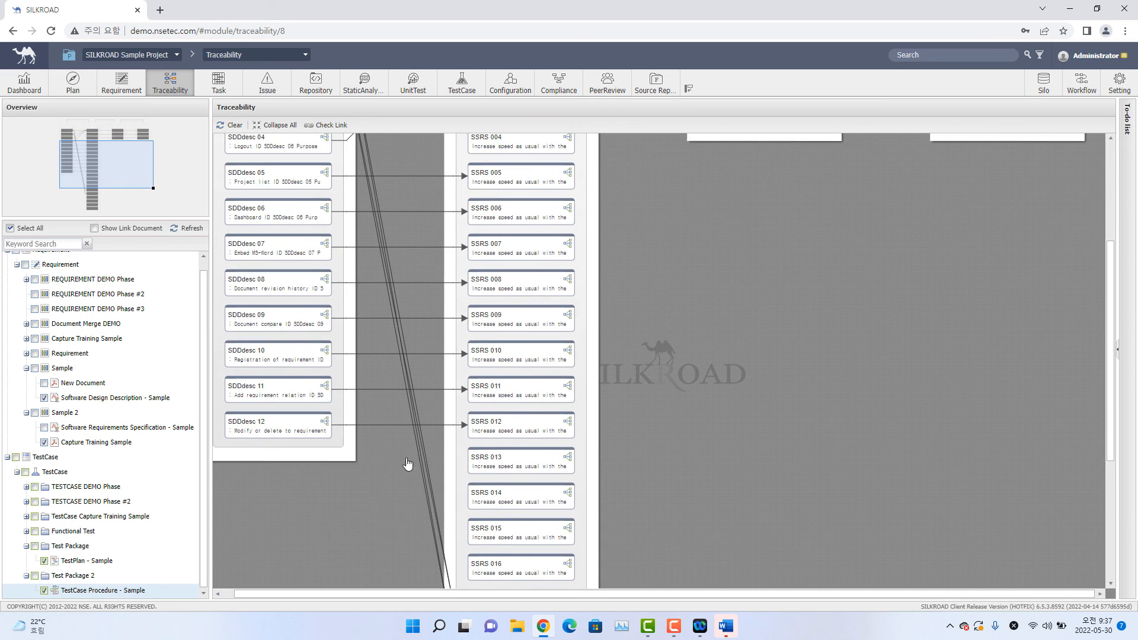
scroll(427, 343, "up", 5)
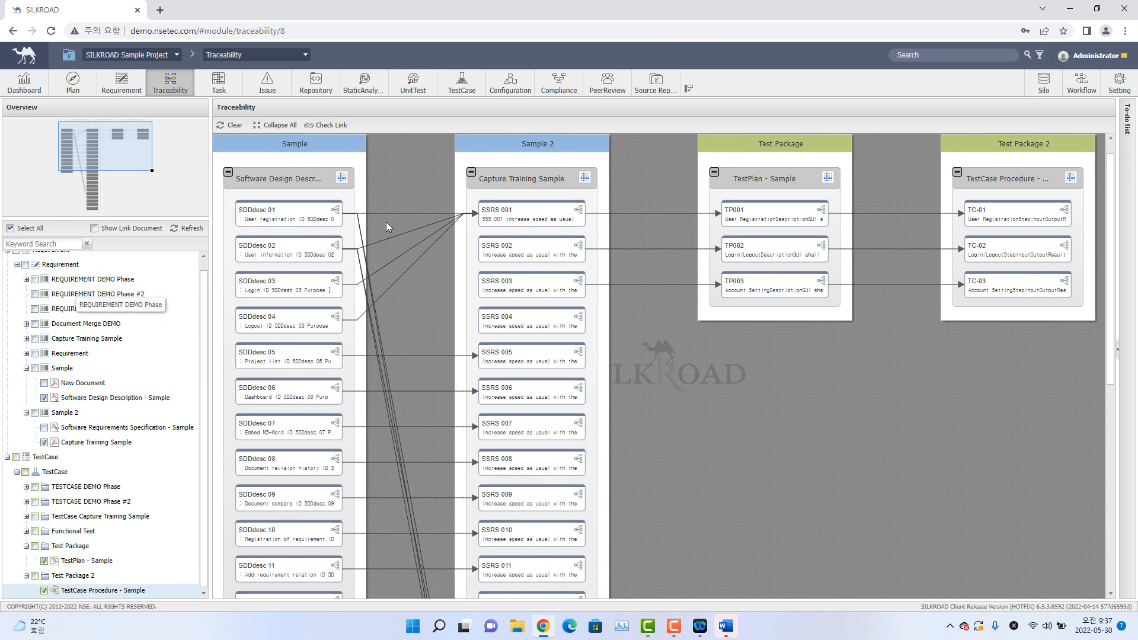
left_click_drag(417, 221, 439, 262)
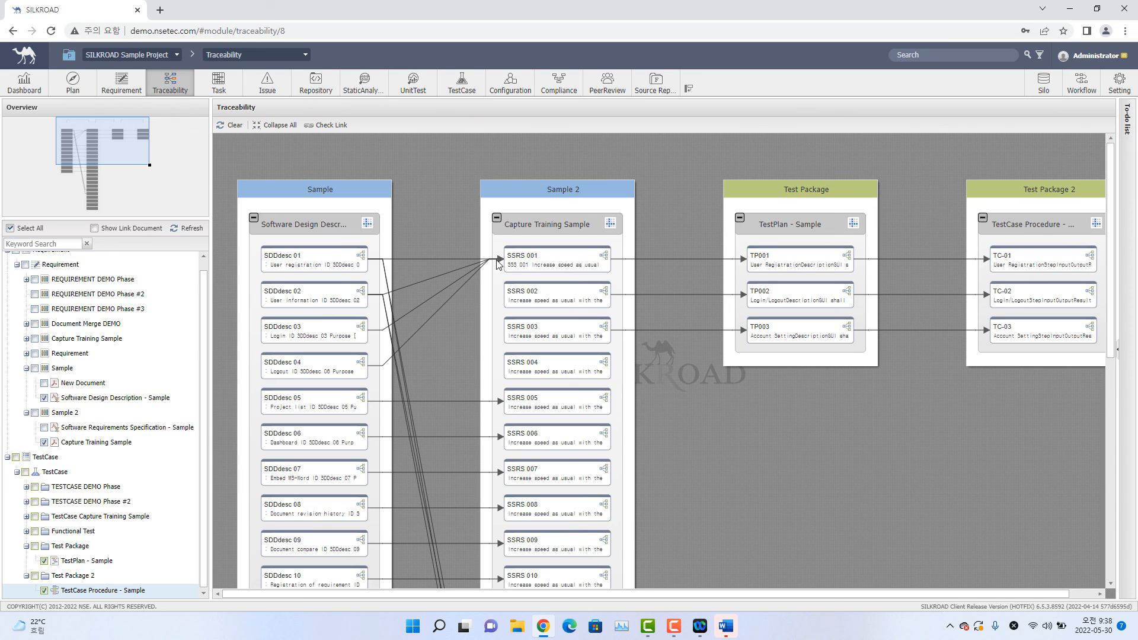
left_click_drag(674, 264, 623, 267)
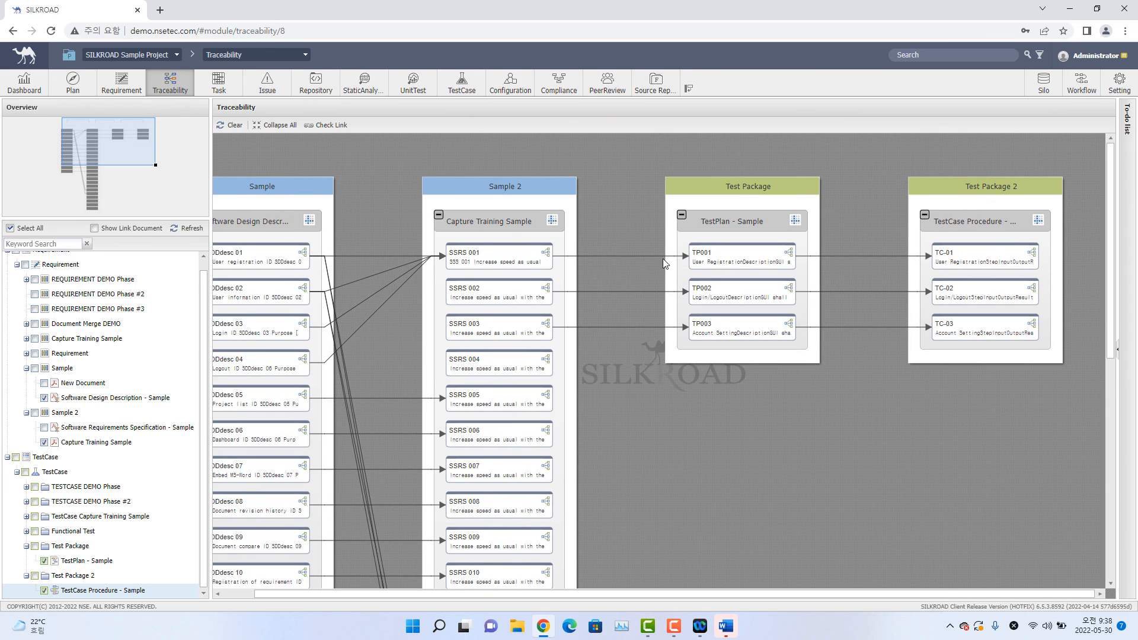
left_click_drag(870, 352, 896, 354)
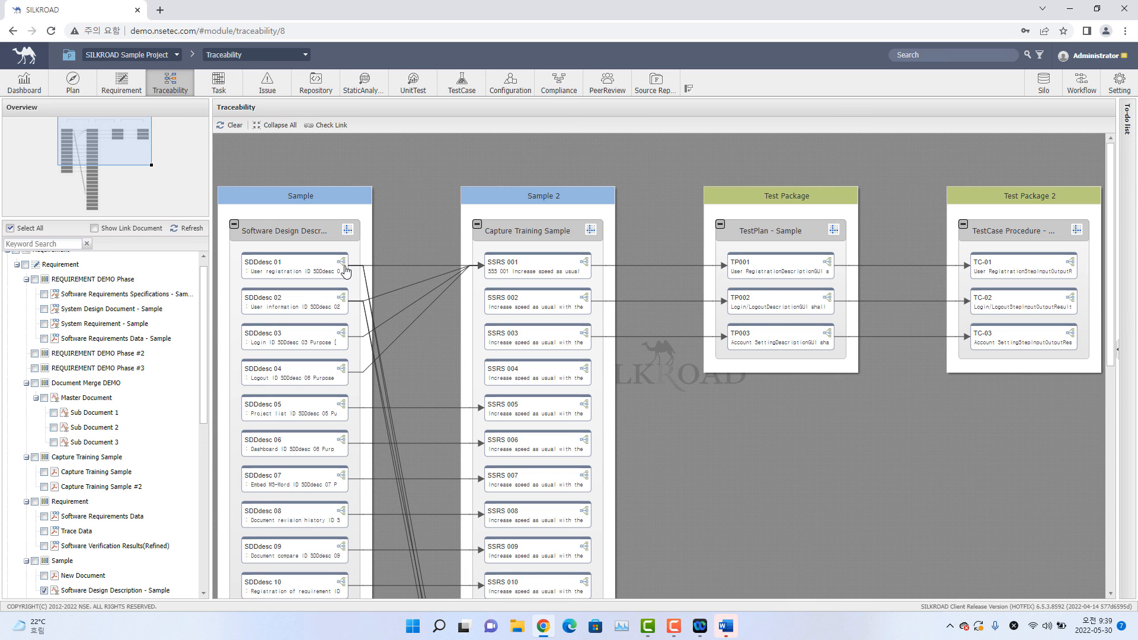
Step: Inspect the impact analysis of SDDdesc 01 along its chain to TP001 and TC-01, close it and return to the full traceability diagram
scroll(344, 265, "up", 3)
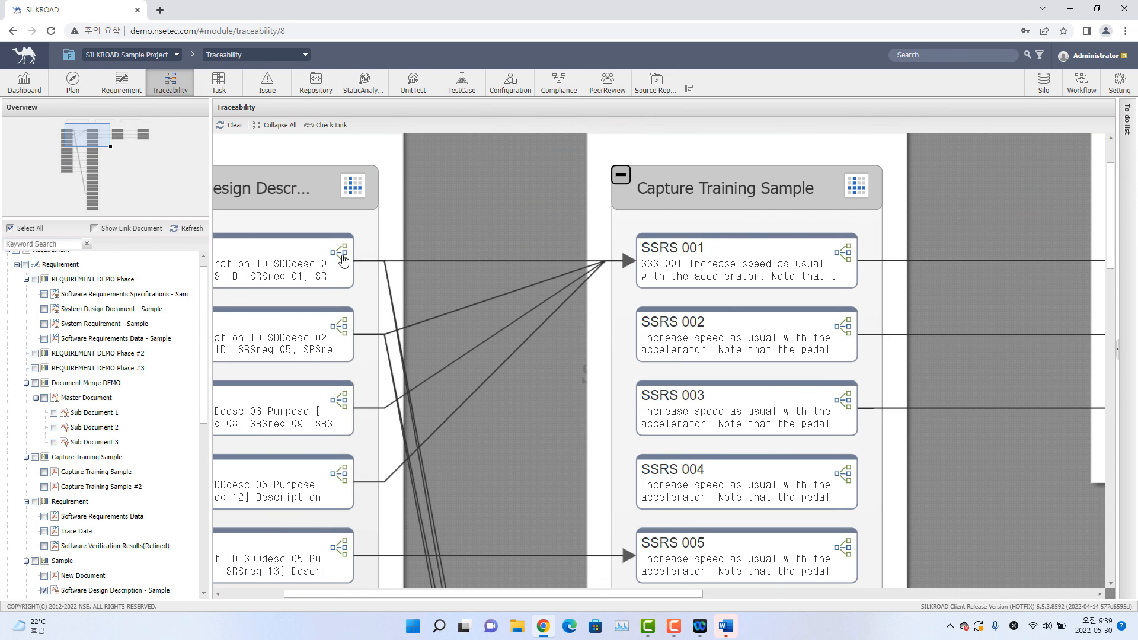
scroll(344, 260, "down", 5)
scroll(385, 237, "up", 5)
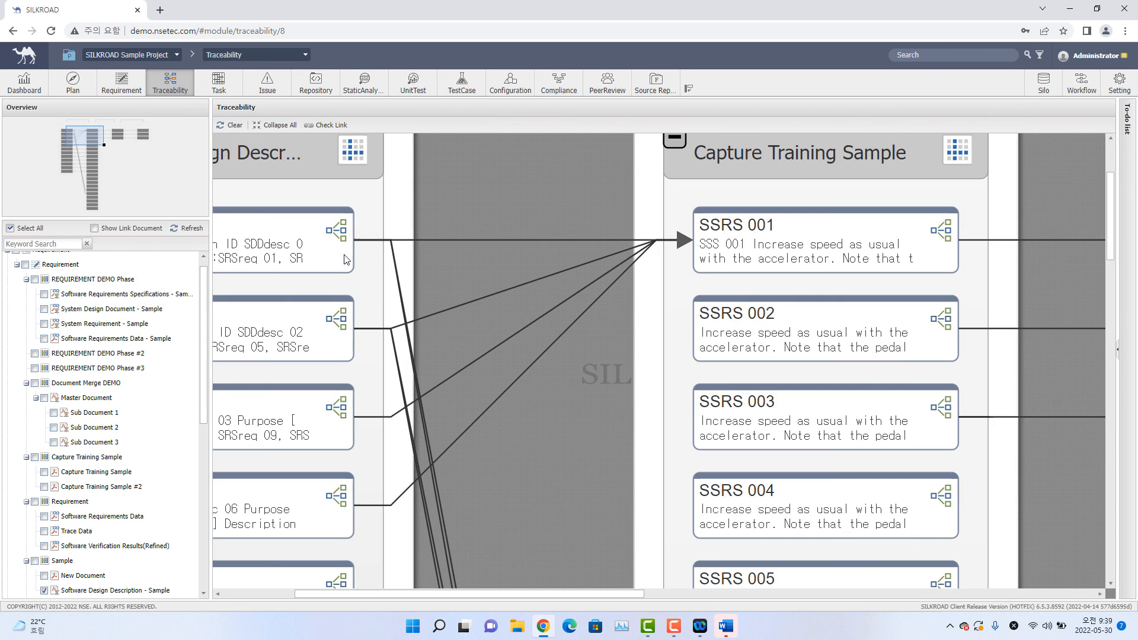
left_click_drag(397, 219, 528, 243)
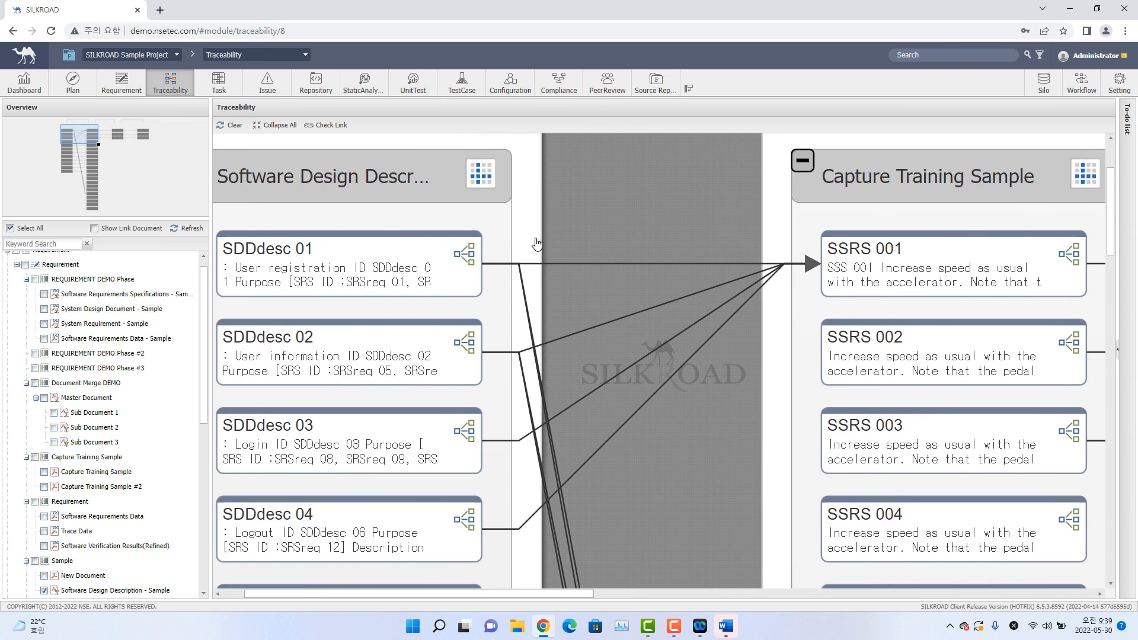
left_click(471, 253)
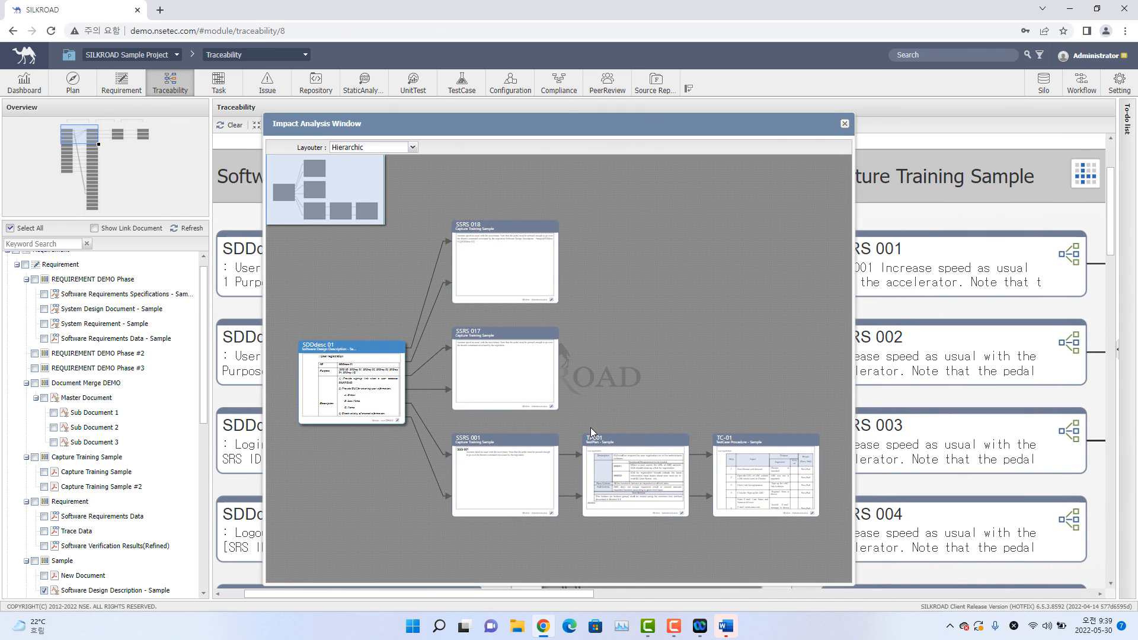
scroll(599, 432, "up", 3)
left_click_drag(618, 423, 535, 315)
left_click_drag(798, 301, 700, 322)
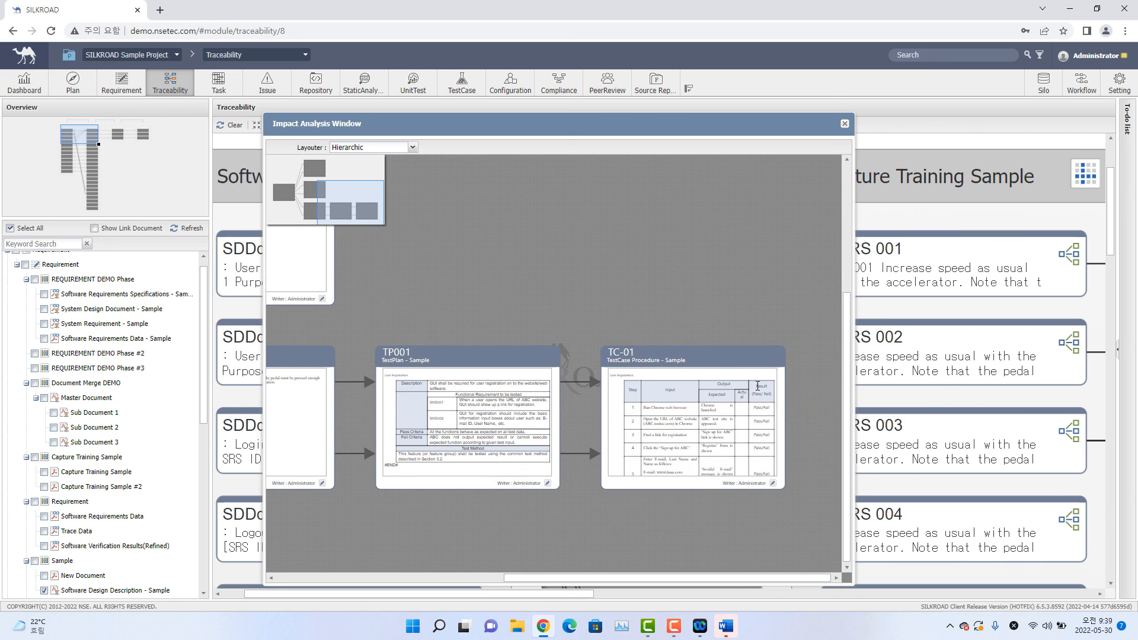
left_click(845, 123)
scroll(606, 313, "down", 2)
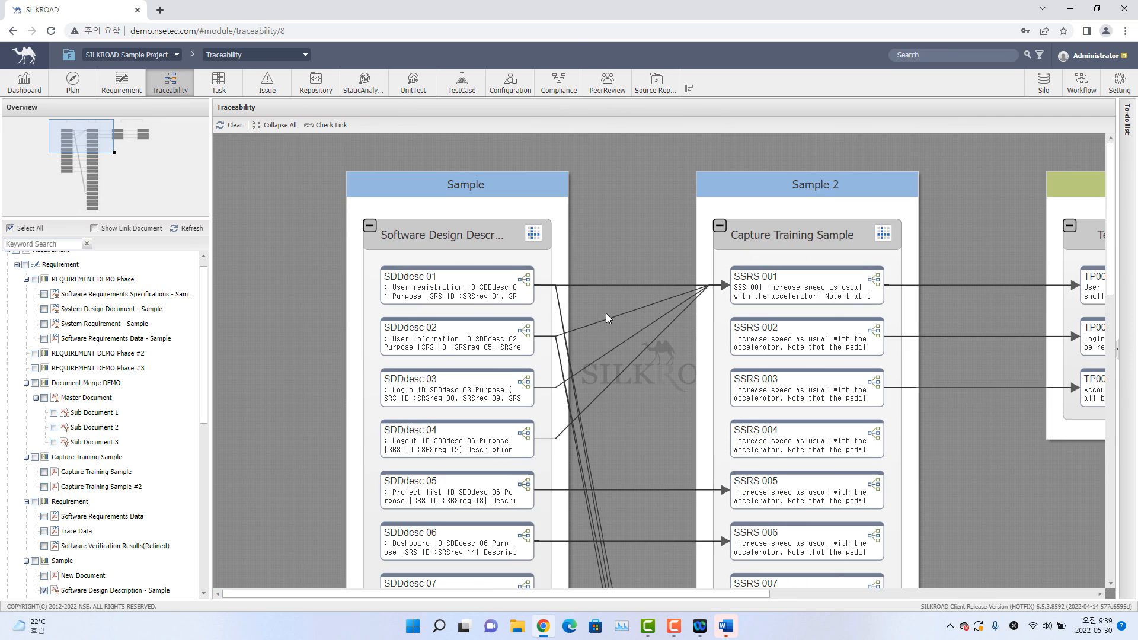
scroll(607, 245, "down", 4)
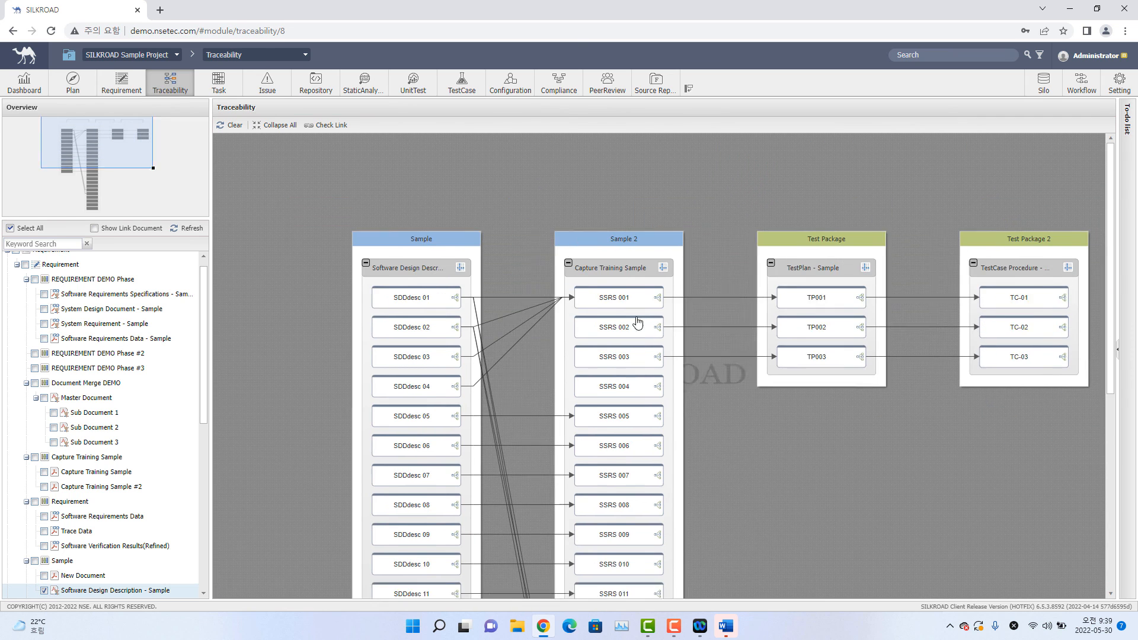
left_click_drag(603, 293, 664, 276)
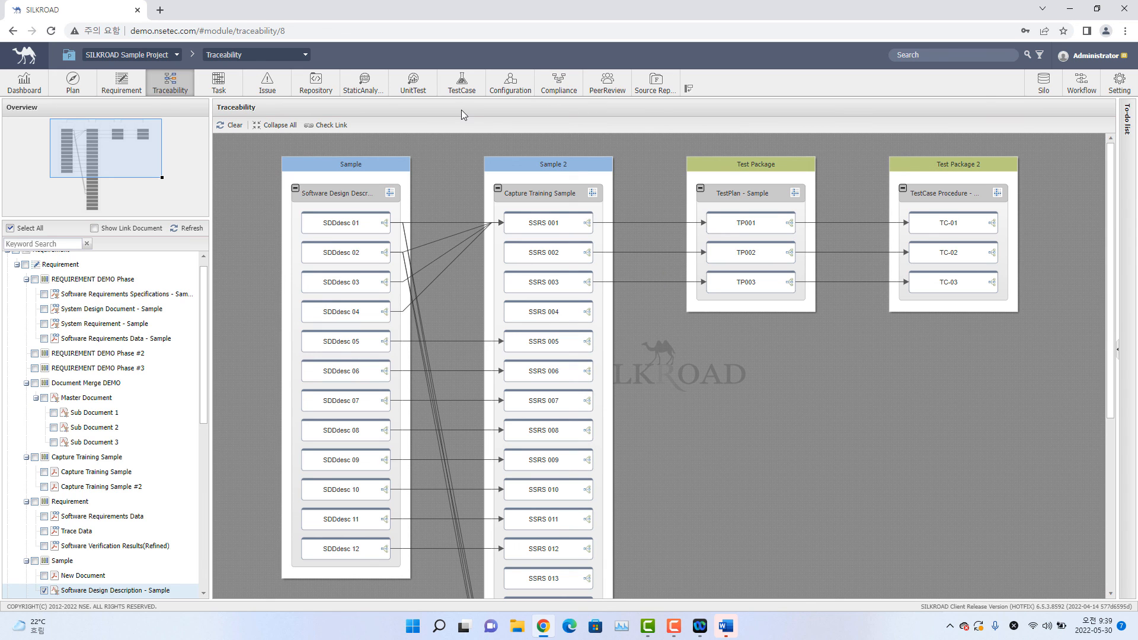
Step: Switch to the TestCase module, review all test case results in the Full Summary Report and close the report
left_click(461, 82)
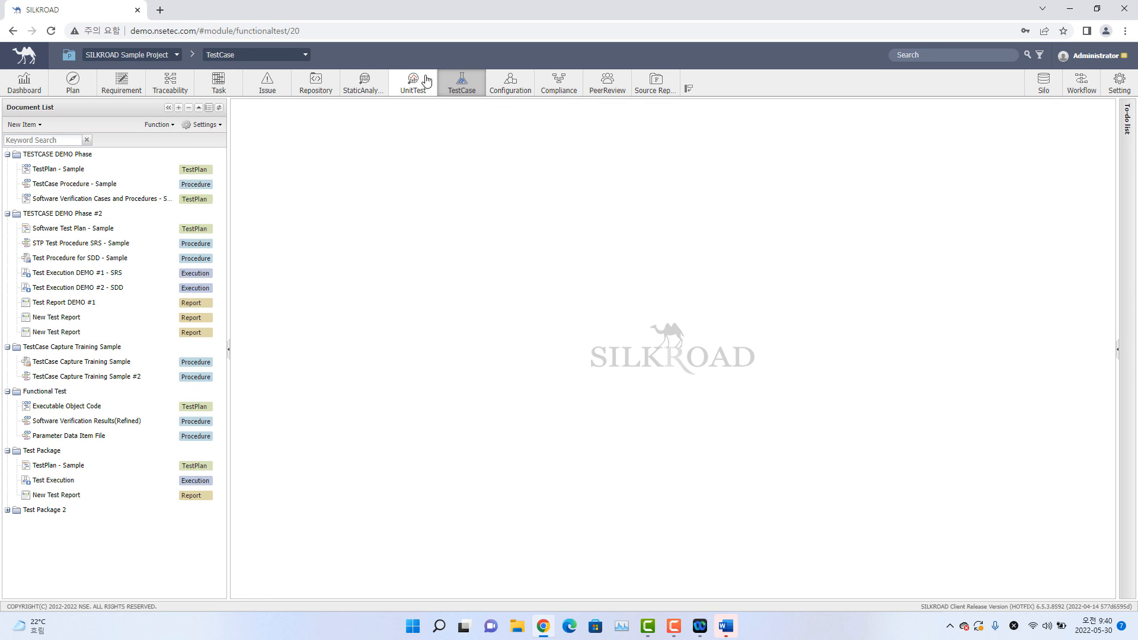
left_click(176, 126)
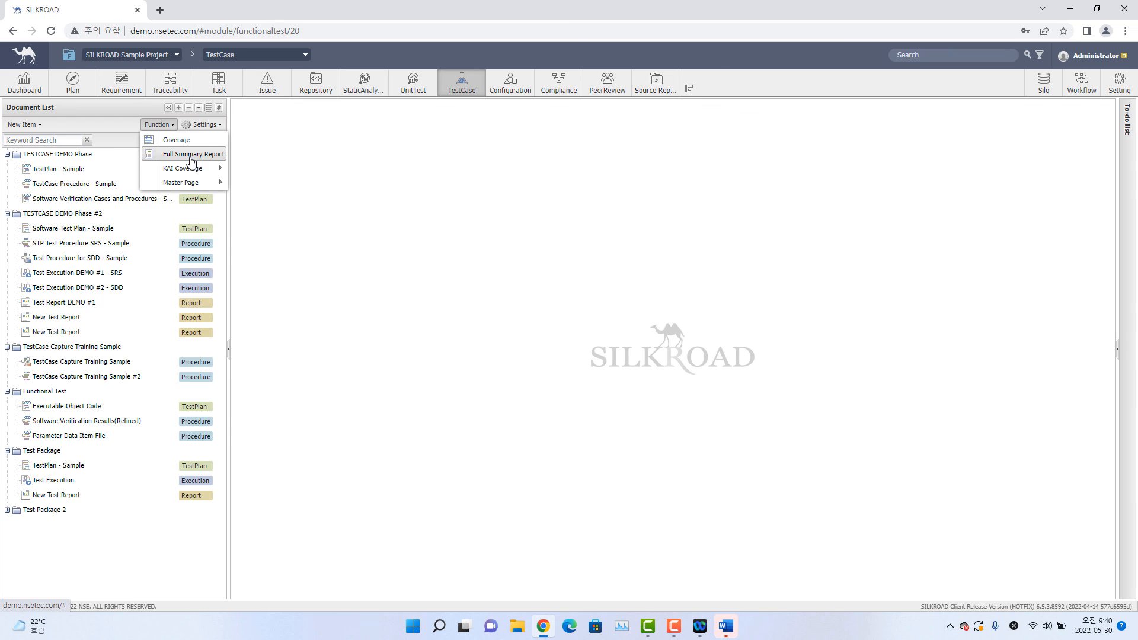
left_click(191, 156)
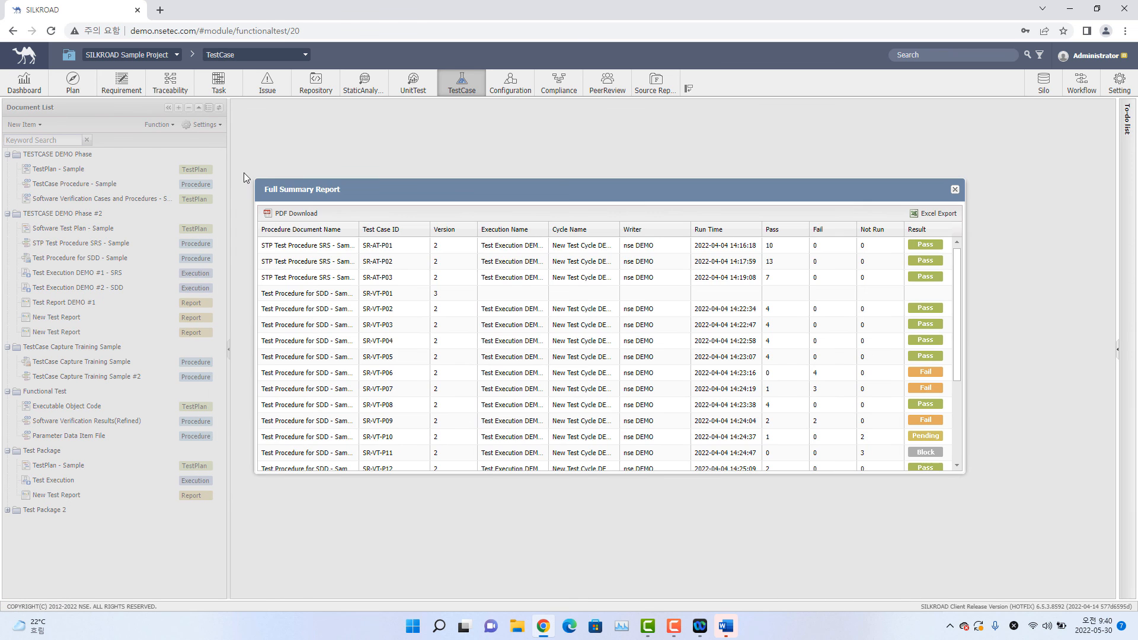
scroll(482, 277, "down", 2)
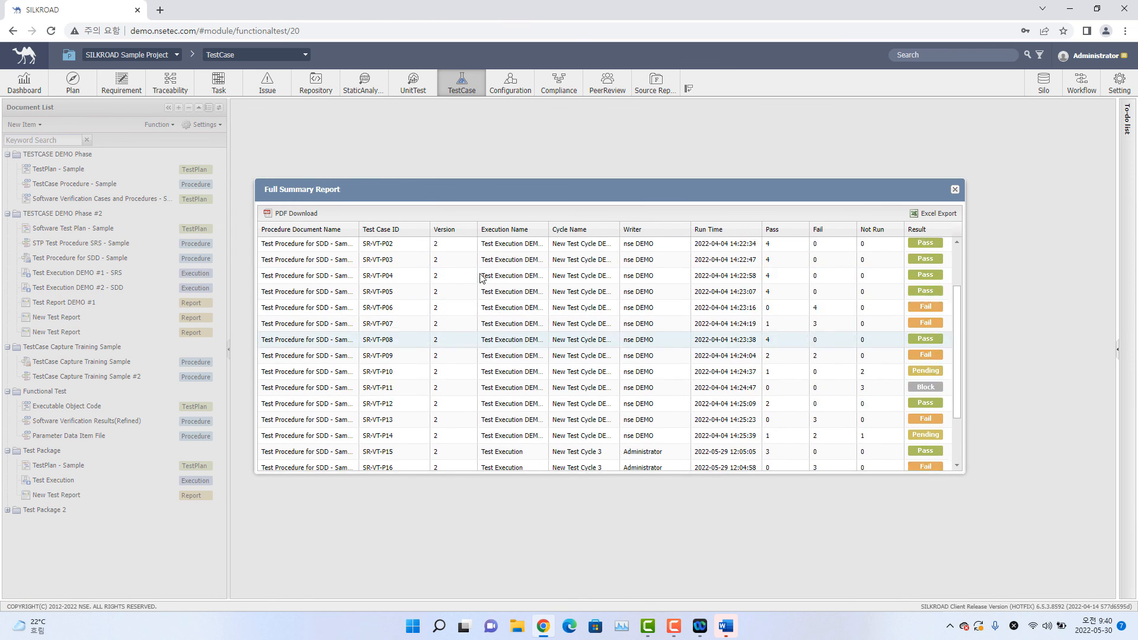
scroll(481, 277, "up", 2)
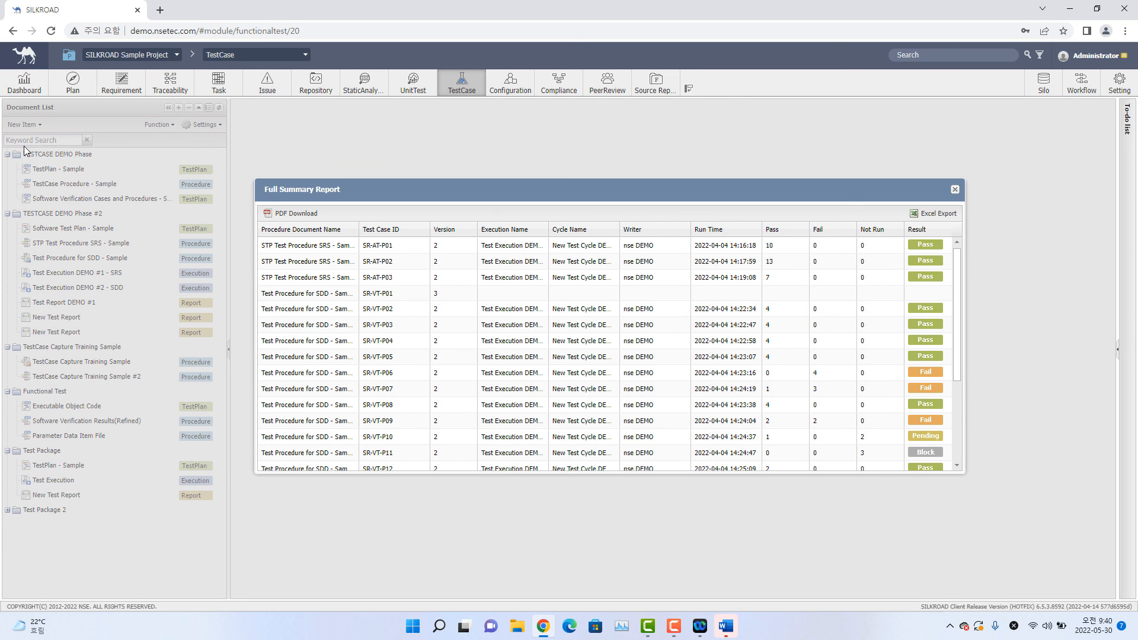
scroll(742, 358, "down", 4)
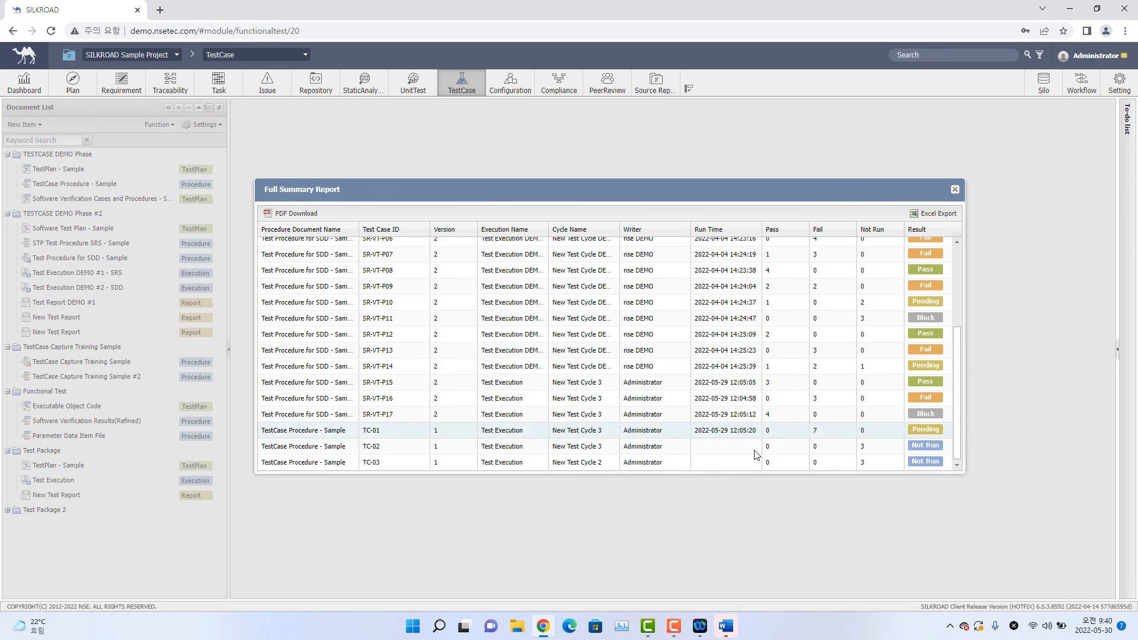
left_click_drag(737, 474, 741, 554)
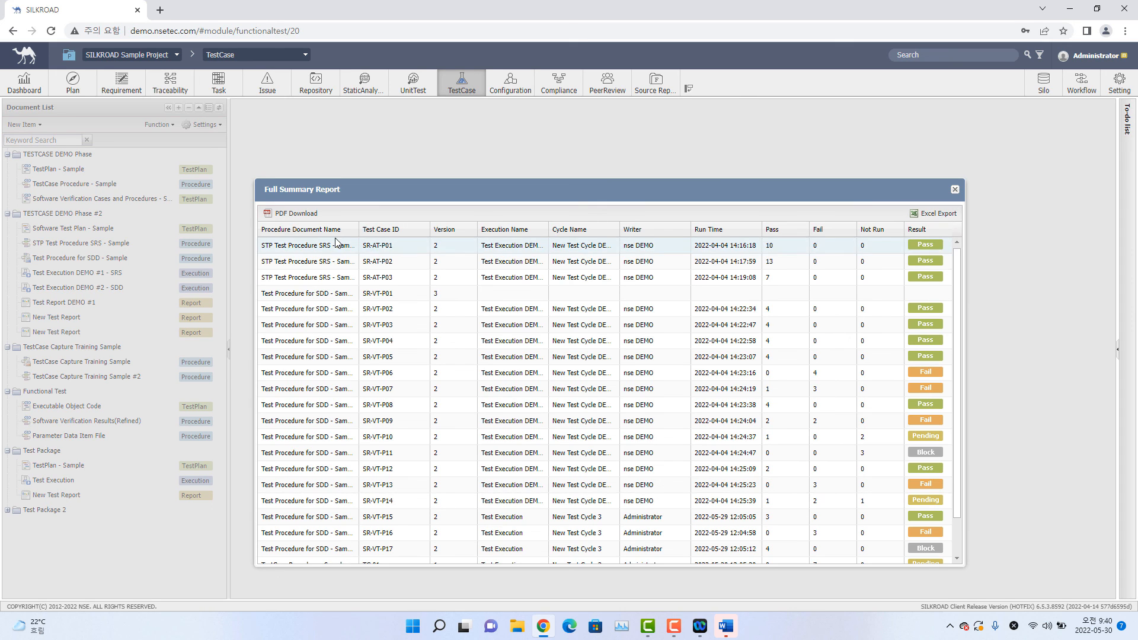
left_click(955, 190)
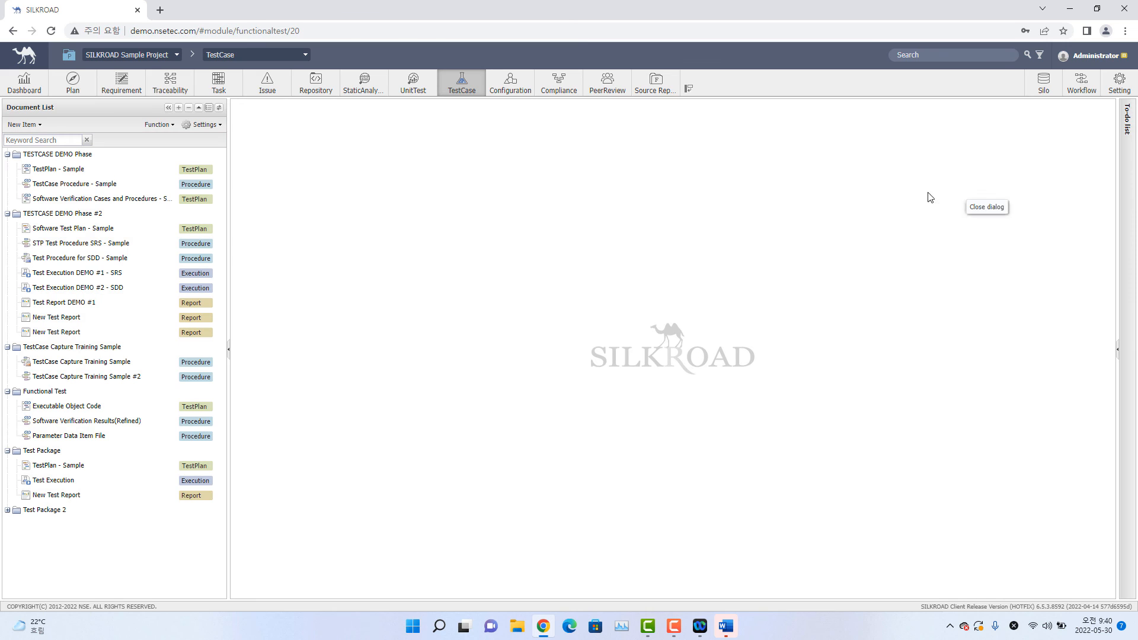